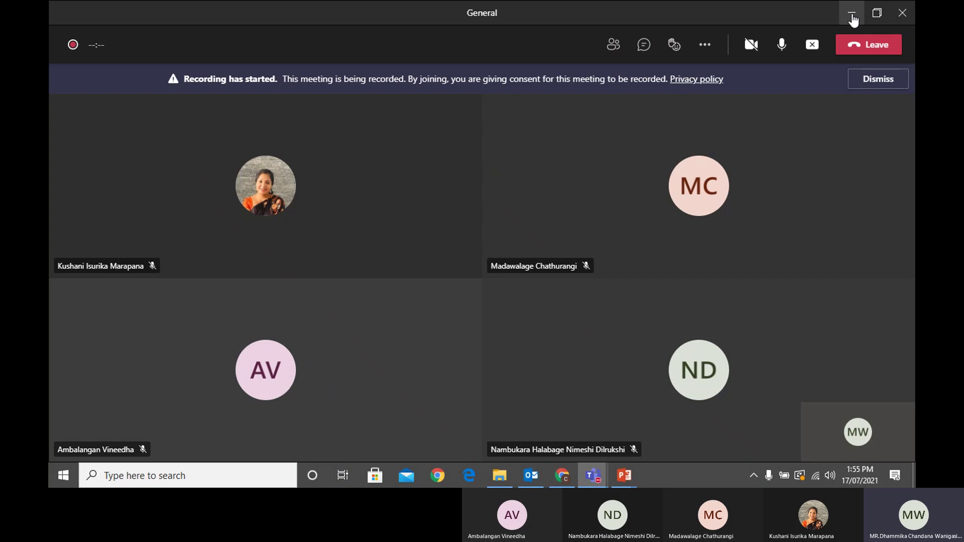
Minimize Teams and open pwholdings.lk in a new Chrome tab
click(852, 13)
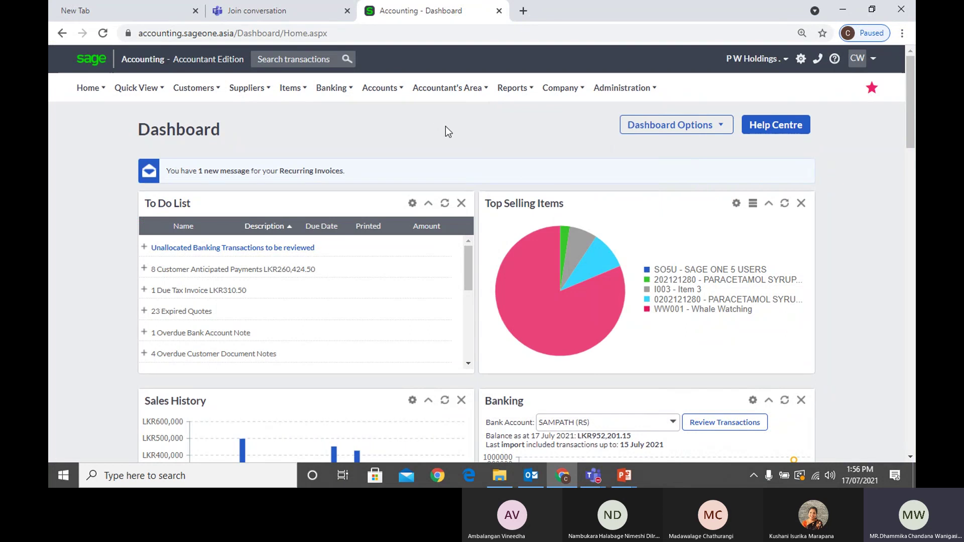
click(525, 12)
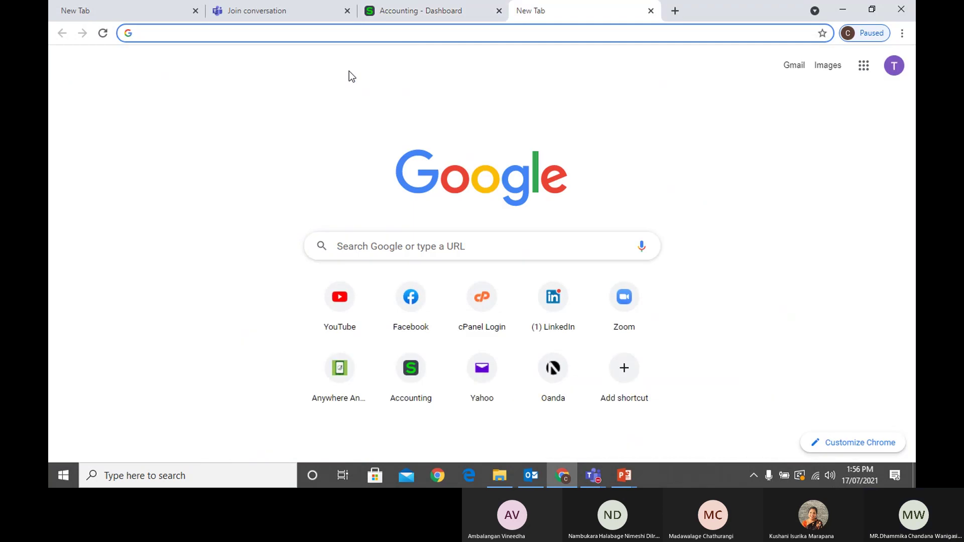
text(pw)
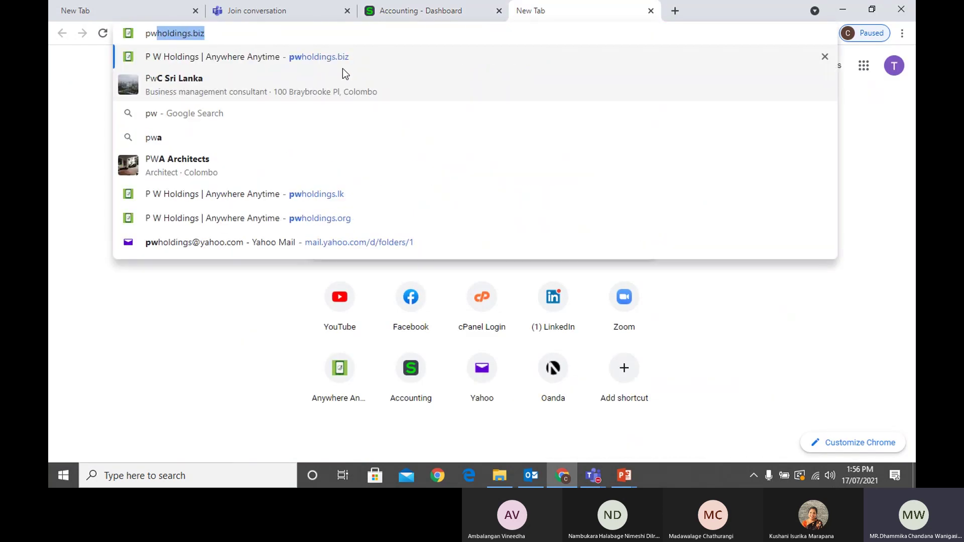
click(340, 195)
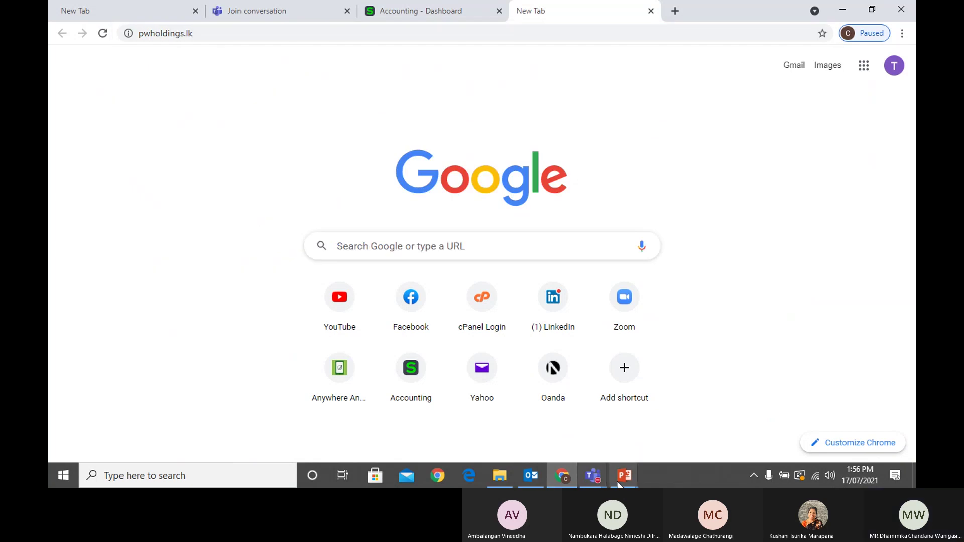
Bring the Cloud Accounting presentation forward and scroll through its slides
mouse_move(625, 482)
click(584, 431)
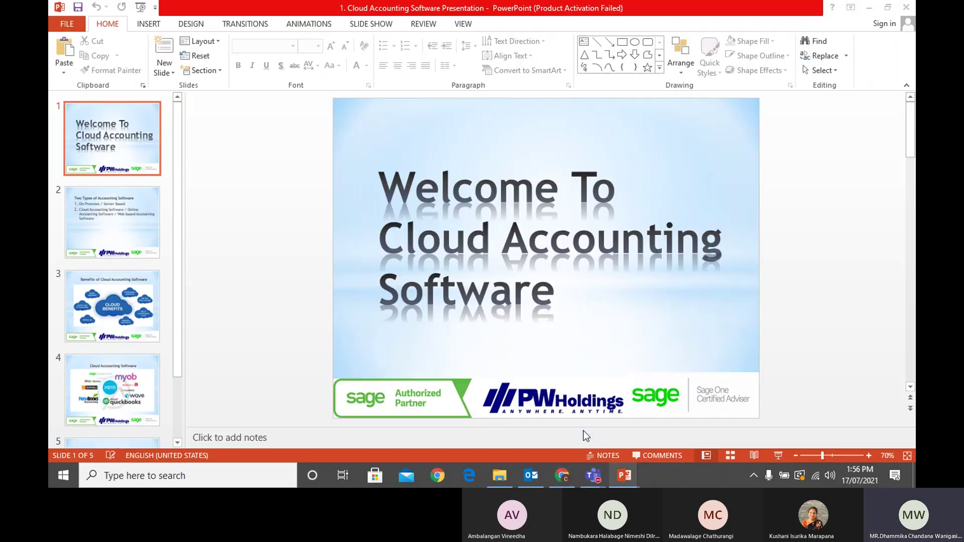
scroll(113, 266, down, 1)
scroll(116, 273, down, 1)
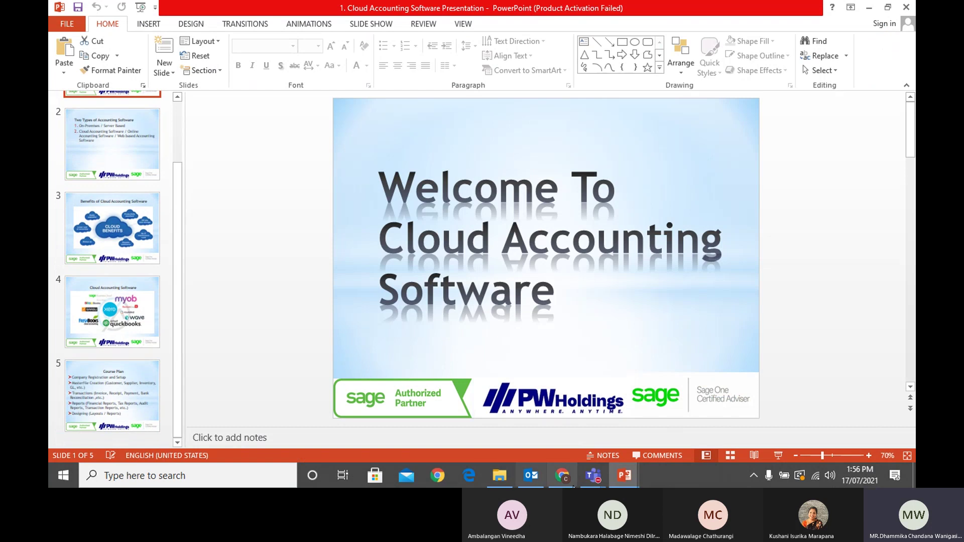
Show slide 2, Company Registration, of the Company Settings deck, then return to Chrome
mouse_move(628, 483)
click(664, 424)
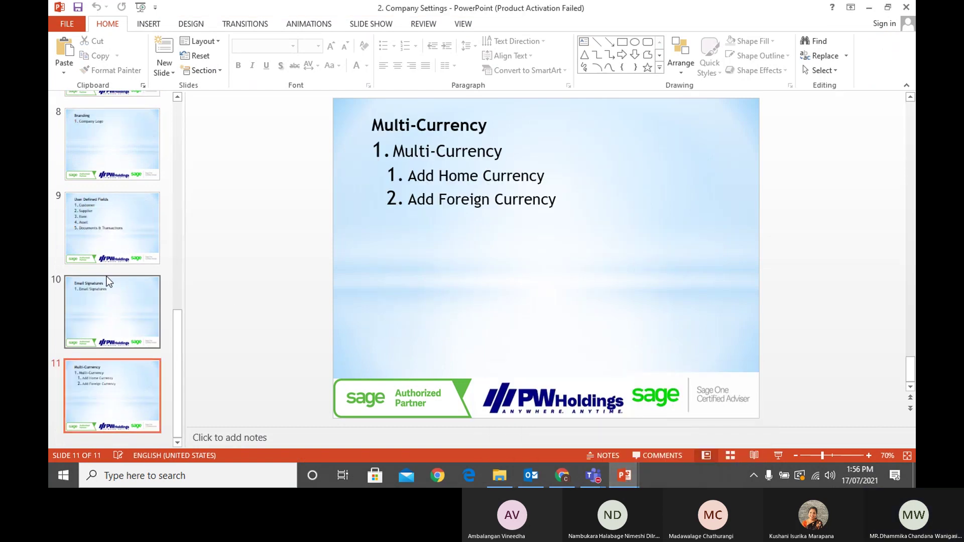
scroll(103, 266, up, 10)
scroll(103, 224, up, 1)
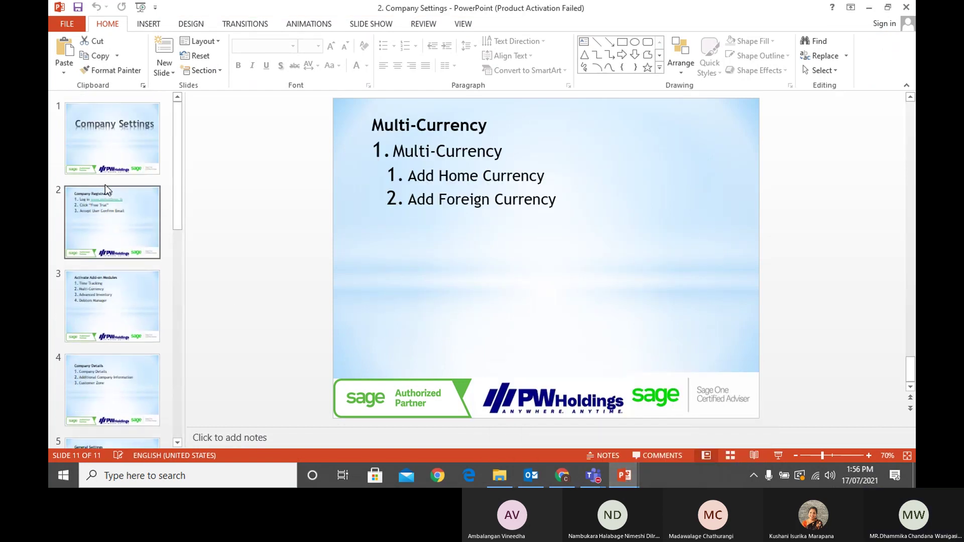
click(121, 241)
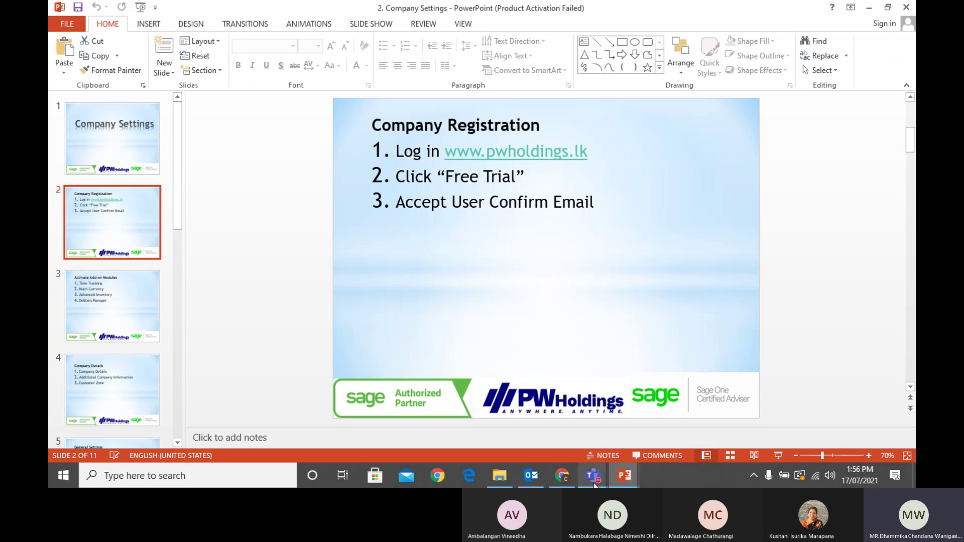
mouse_move(594, 485)
click(562, 476)
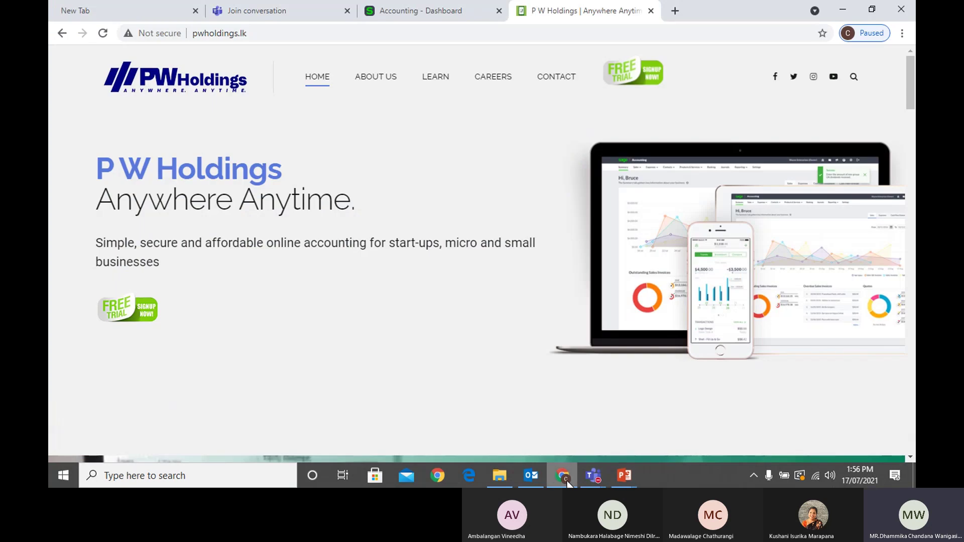
Open the Free Trial sign-up form and browse the current accounting applications list
click(639, 88)
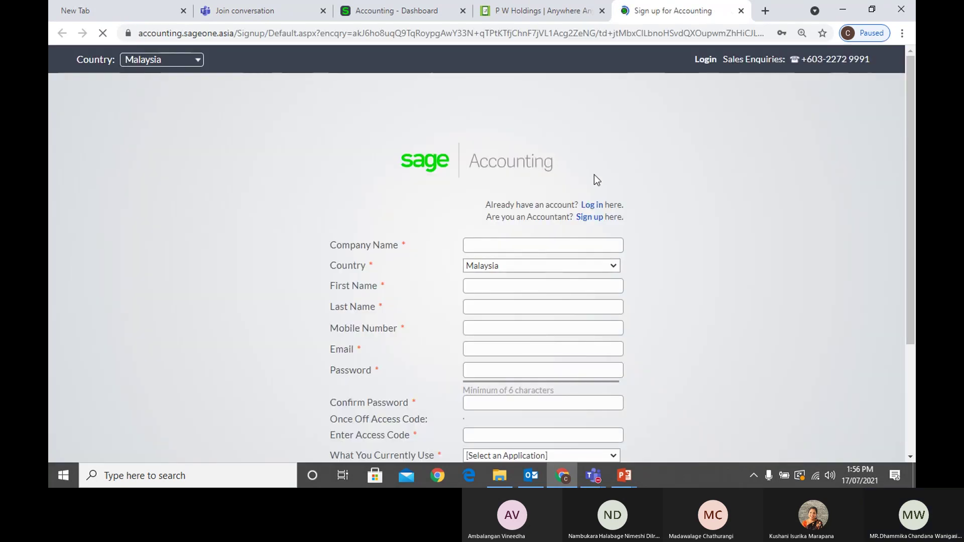
scroll(618, 186, down, 3)
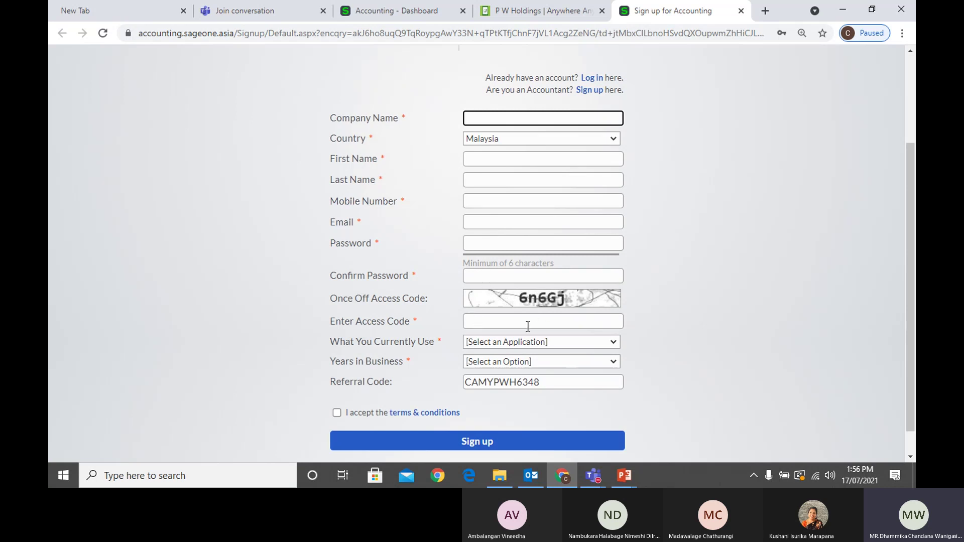
click(544, 348)
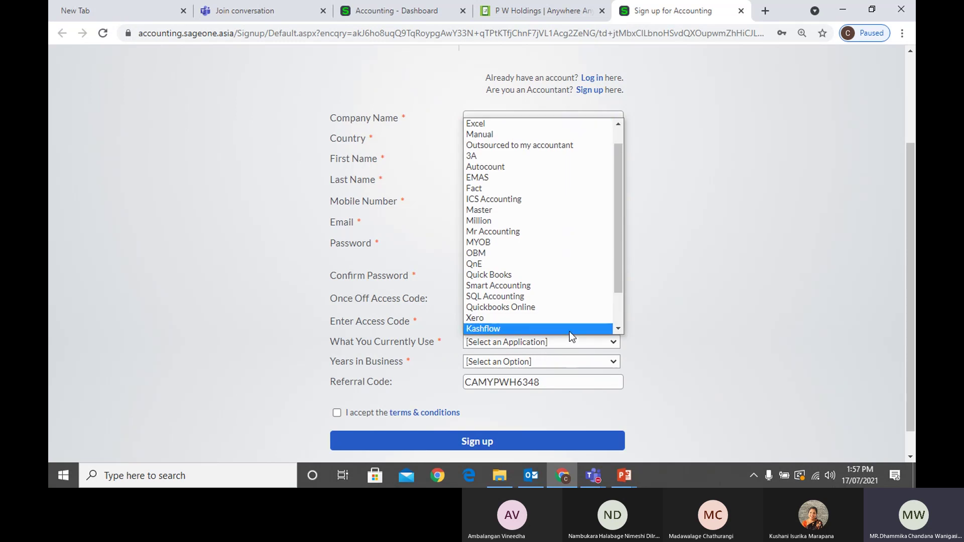
scroll(567, 329, down, 1)
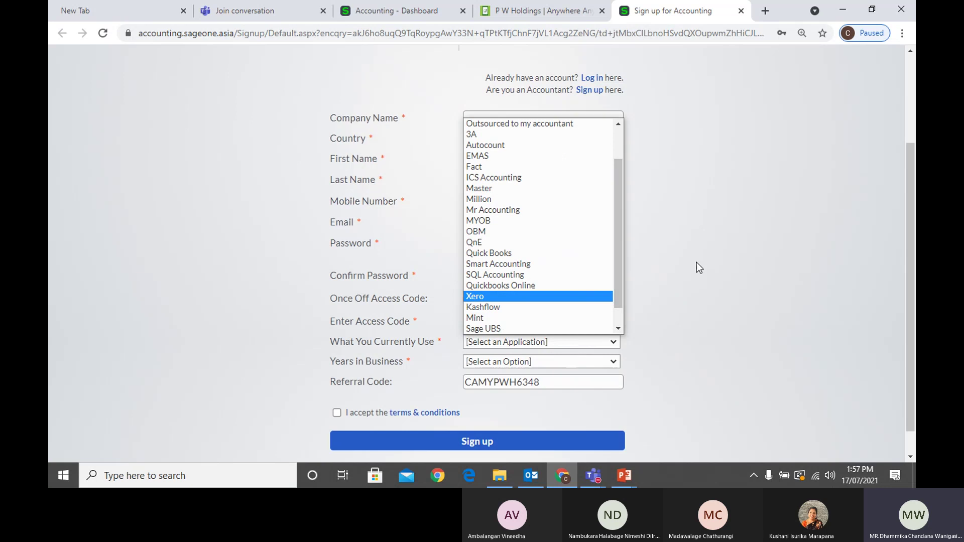
click(697, 262)
click(531, 343)
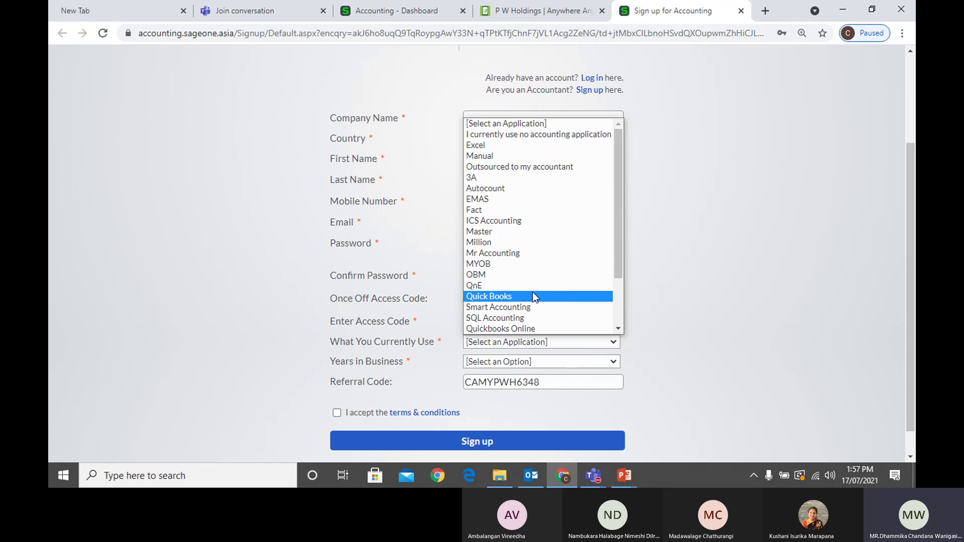
click(610, 343)
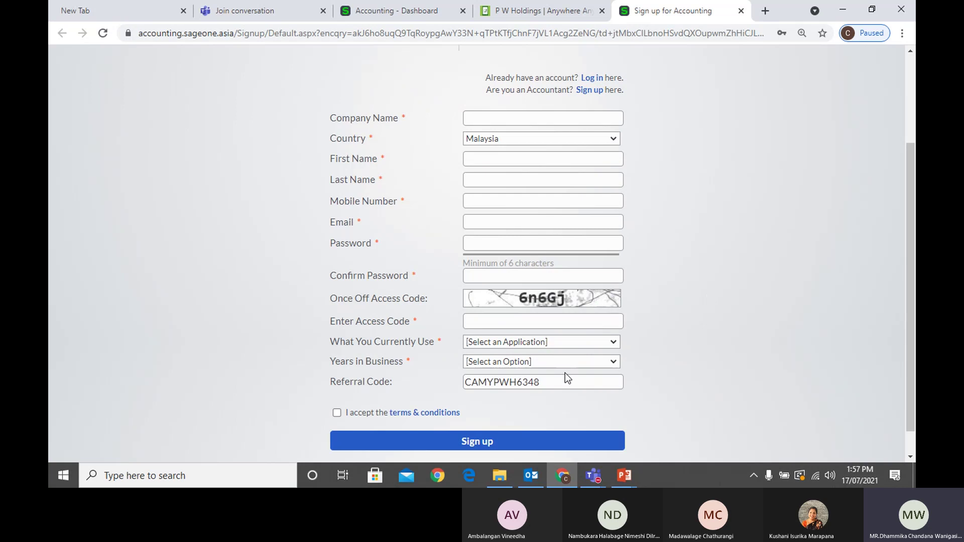
Check the years-in-business options, then return to the Accounting - Dashboard tab
click(552, 364)
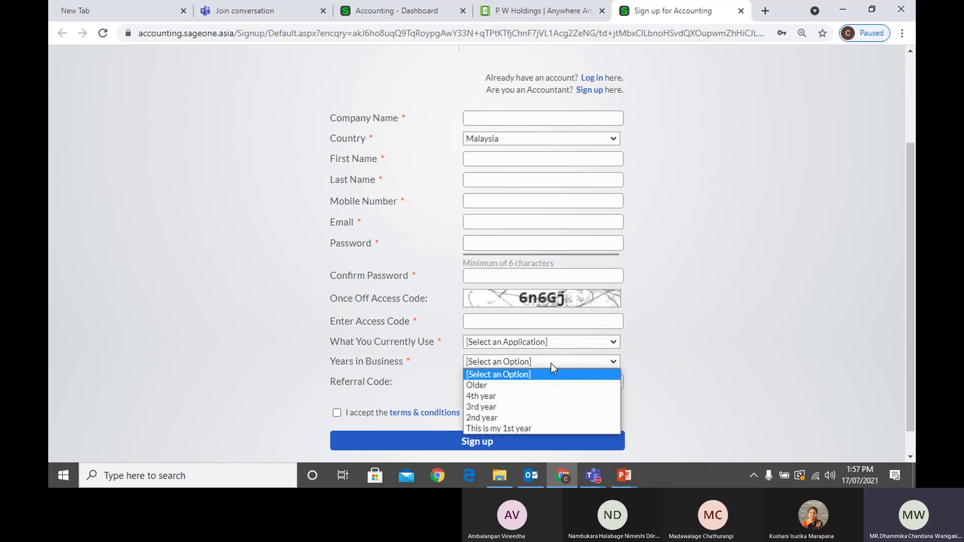
click(656, 319)
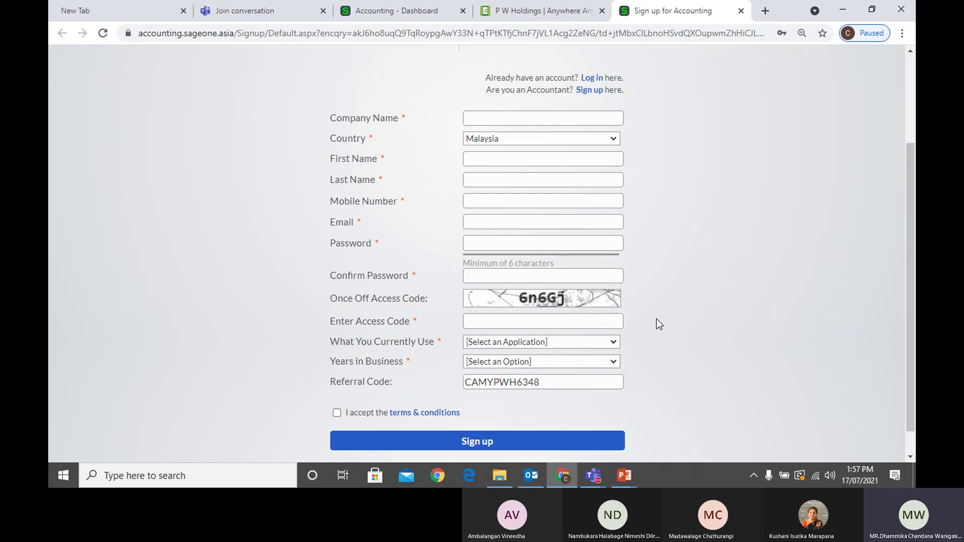
scroll(656, 318, down, 1)
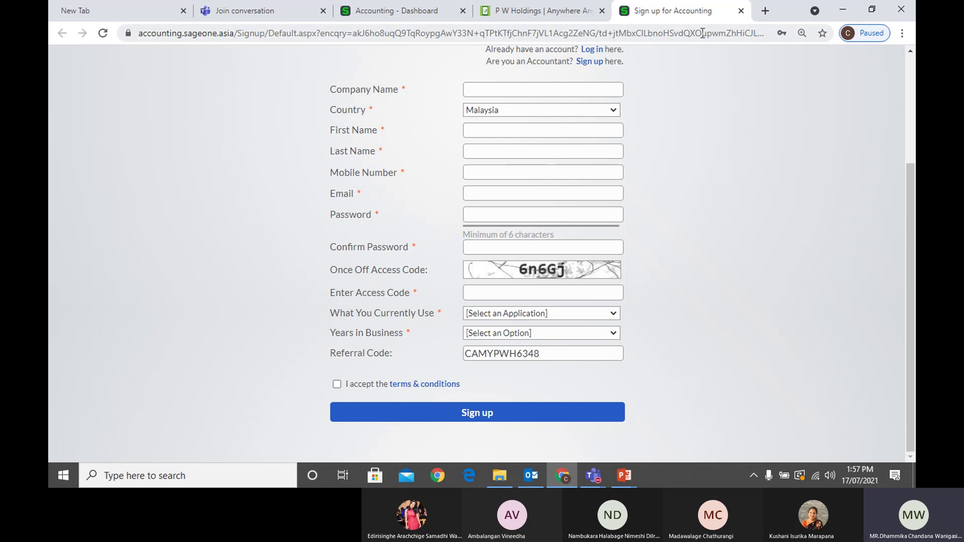
click(444, 9)
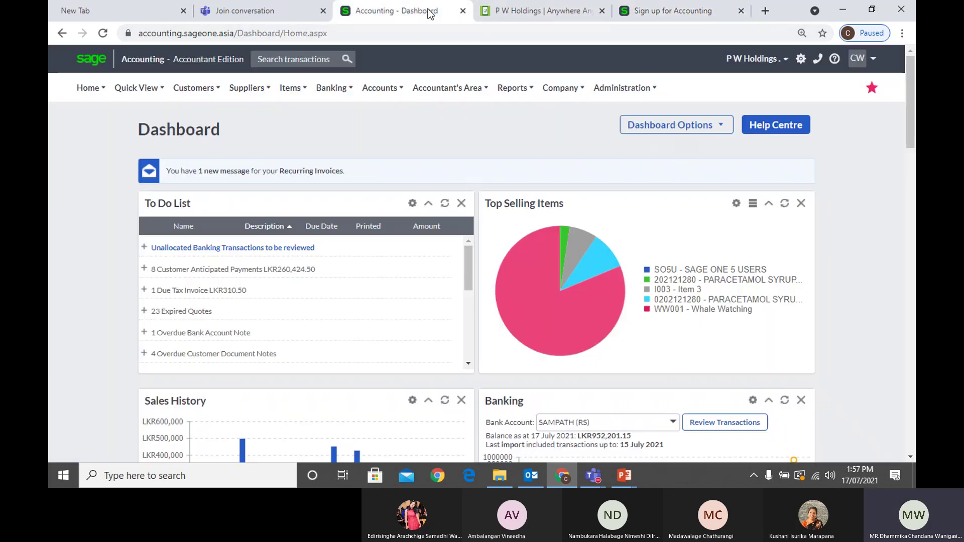
Load accounting.sageone.asia and close the sign-up and P W Holdings tabs
click(303, 39)
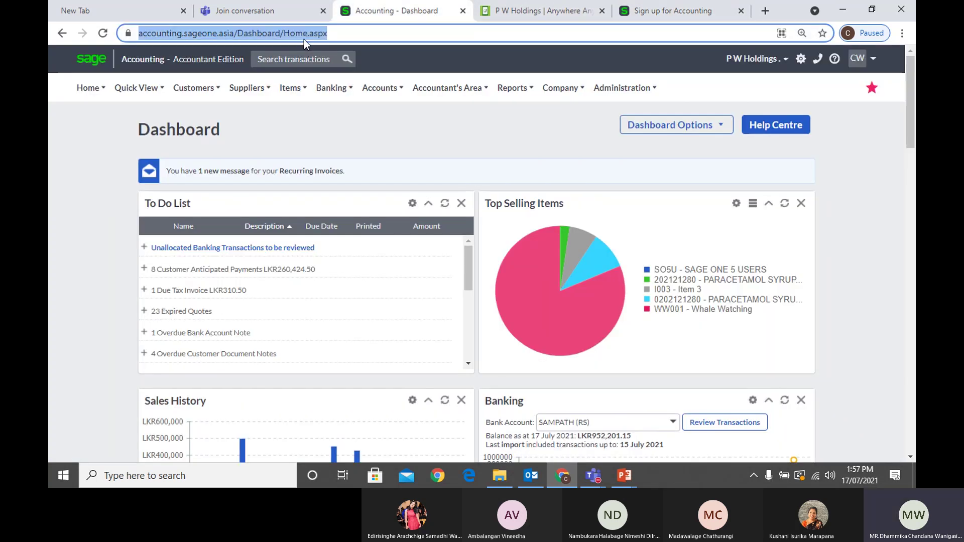
text(acc)
key(Return)
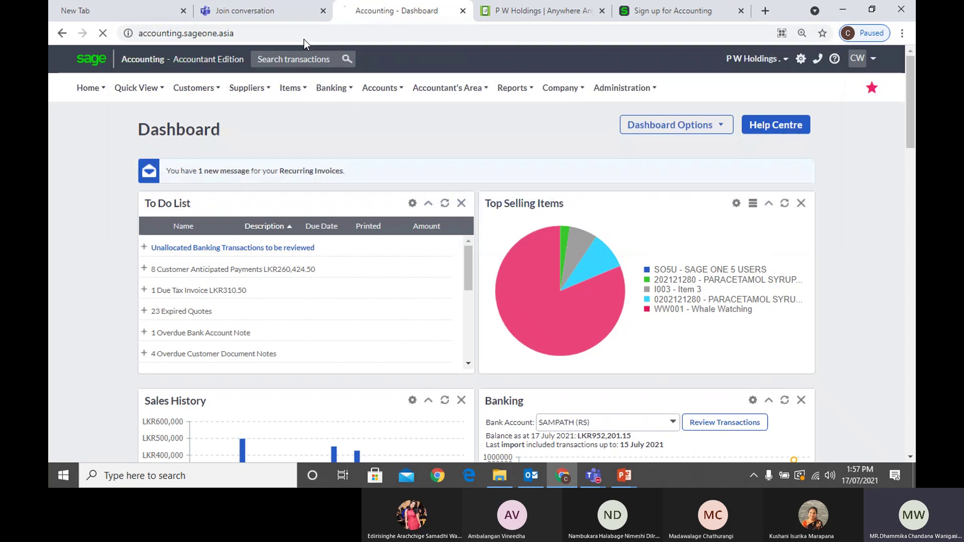
click(636, 15)
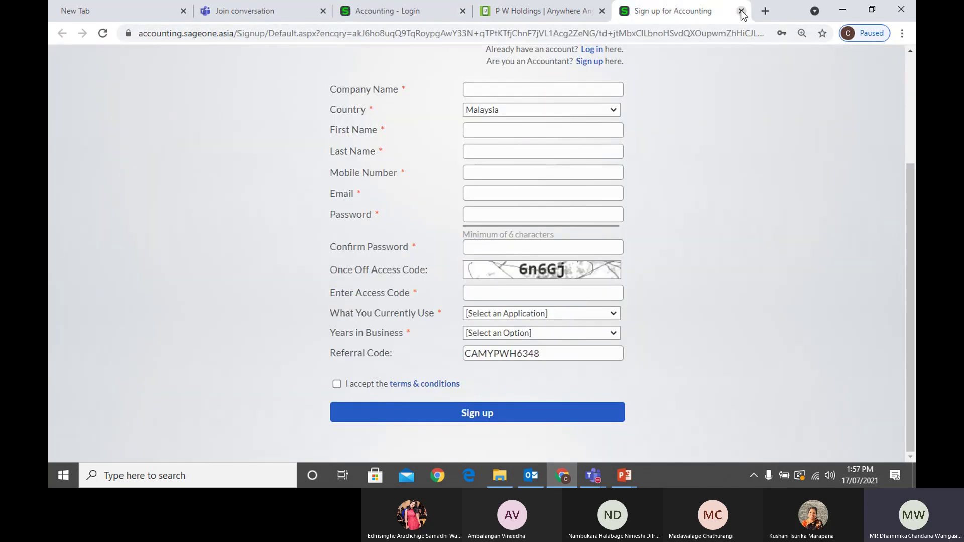
click(741, 10)
click(414, 14)
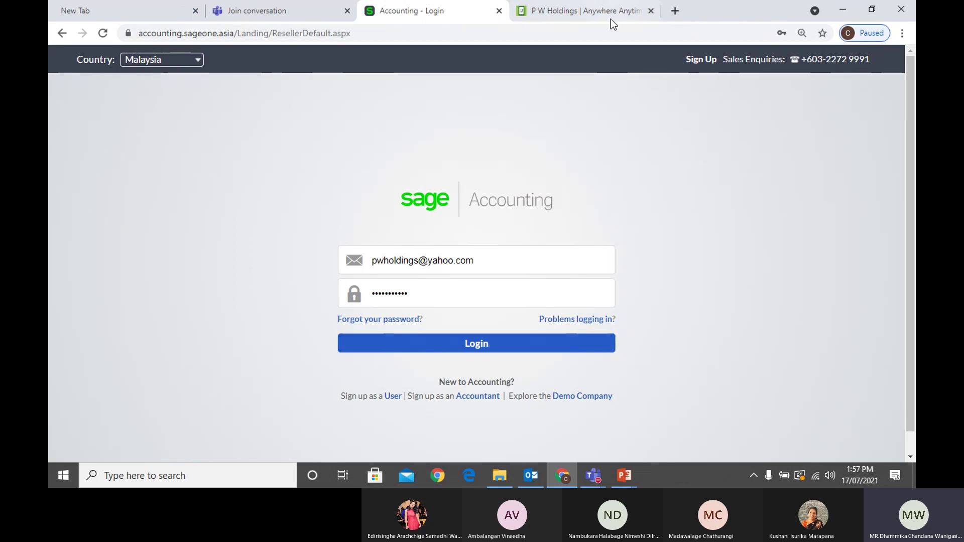
click(651, 11)
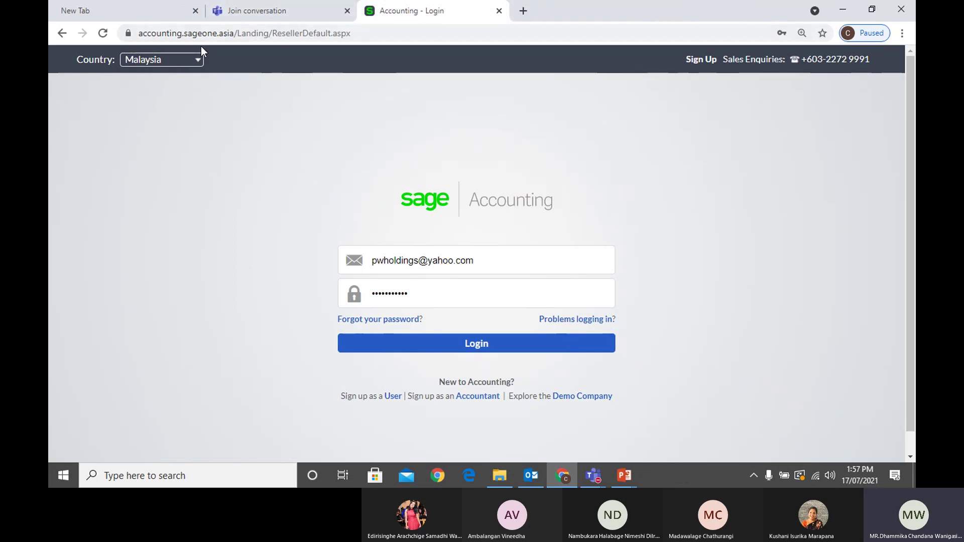
Fill in the saved login credentials and log in to the company account
click(209, 34)
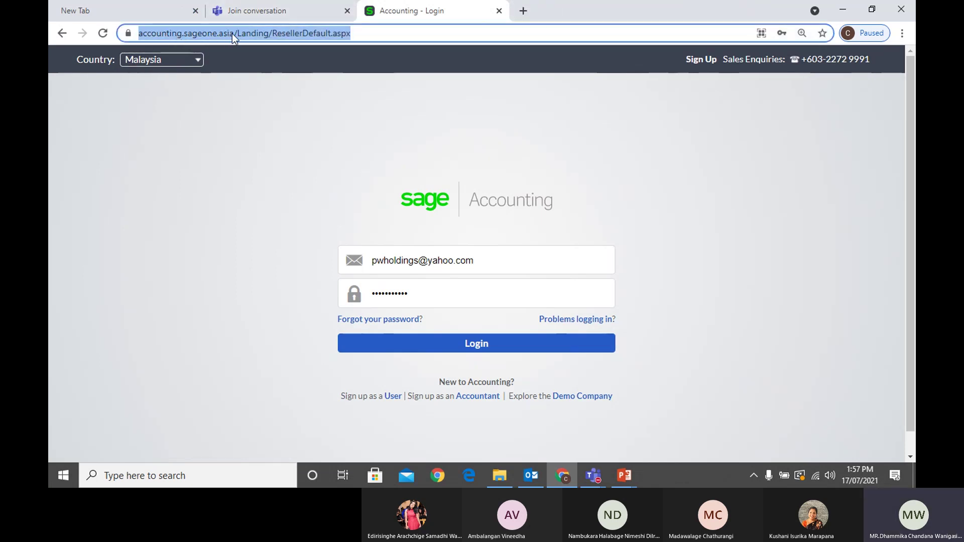
click(233, 36)
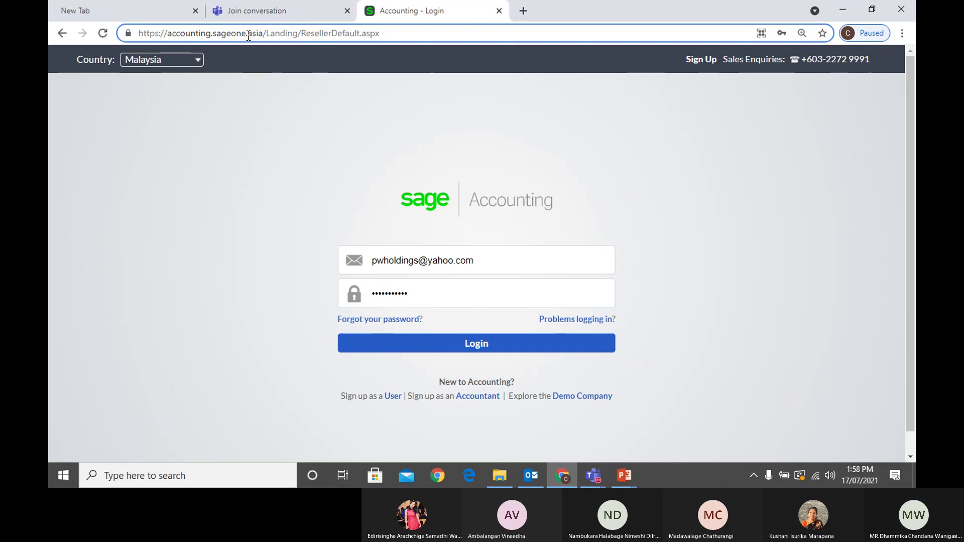
click(510, 262)
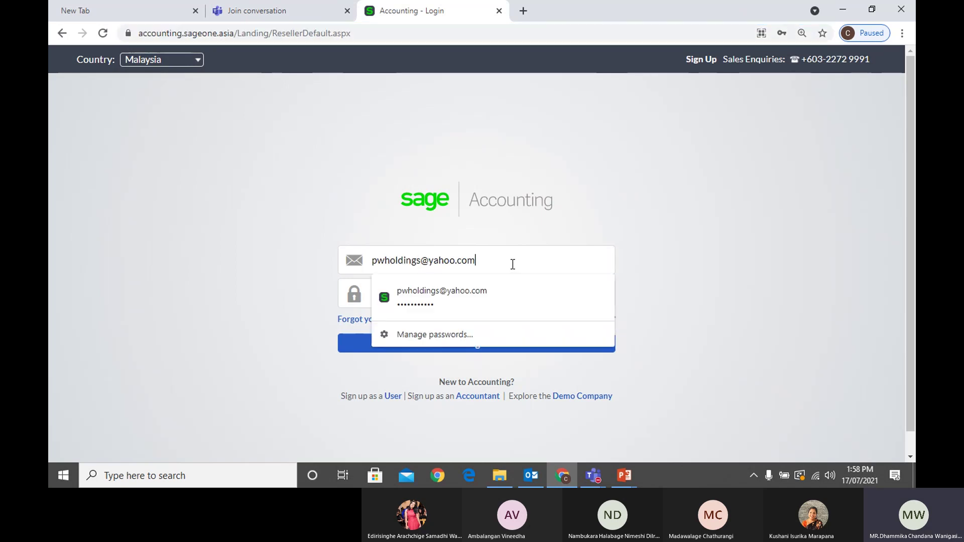
click(452, 296)
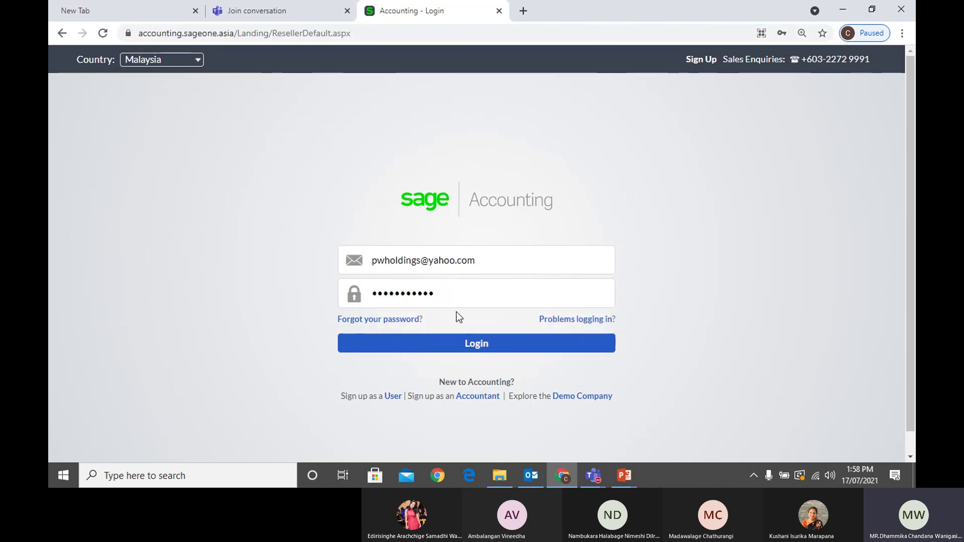
click(471, 347)
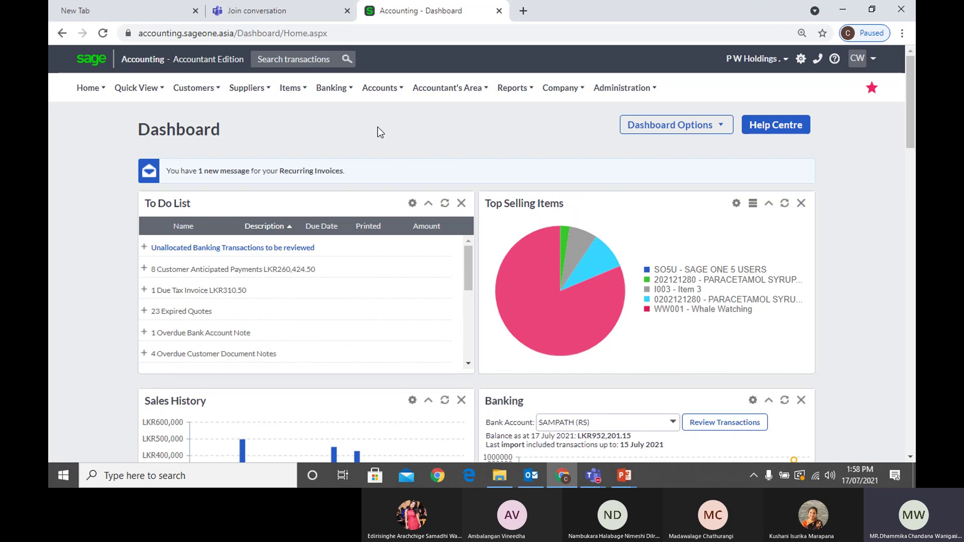
Open Company > Change Company Settings, toggling Company Details and leaving the noreply From Address unticked
mouse_move(558, 95)
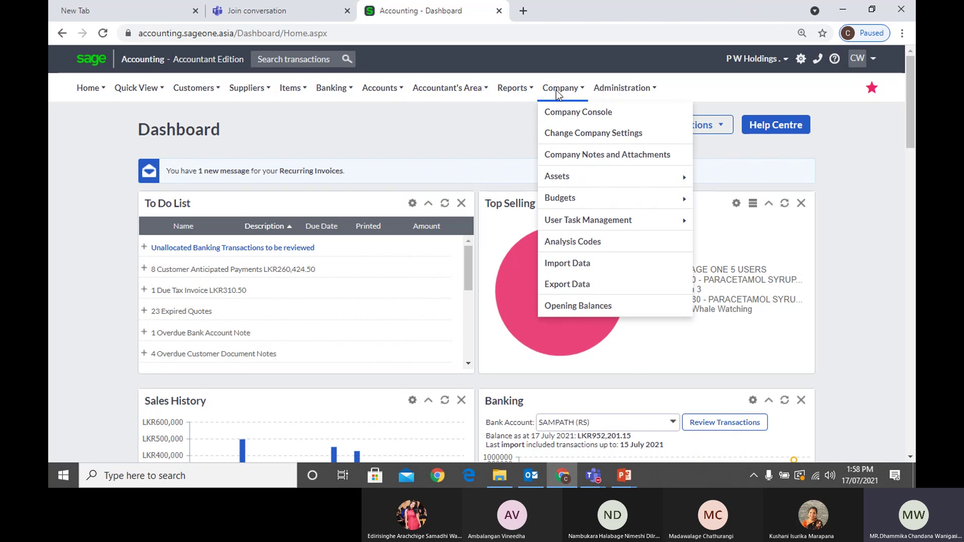
click(581, 134)
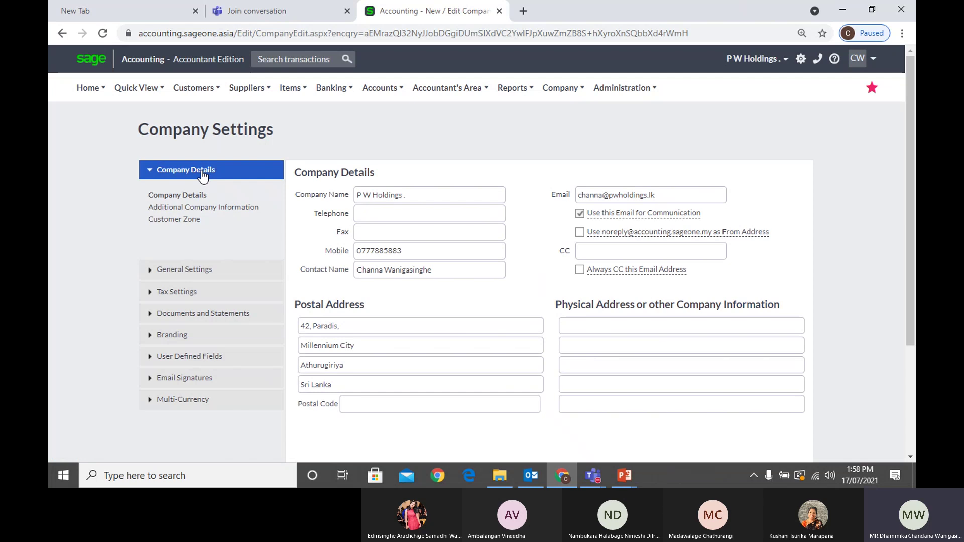
click(203, 176)
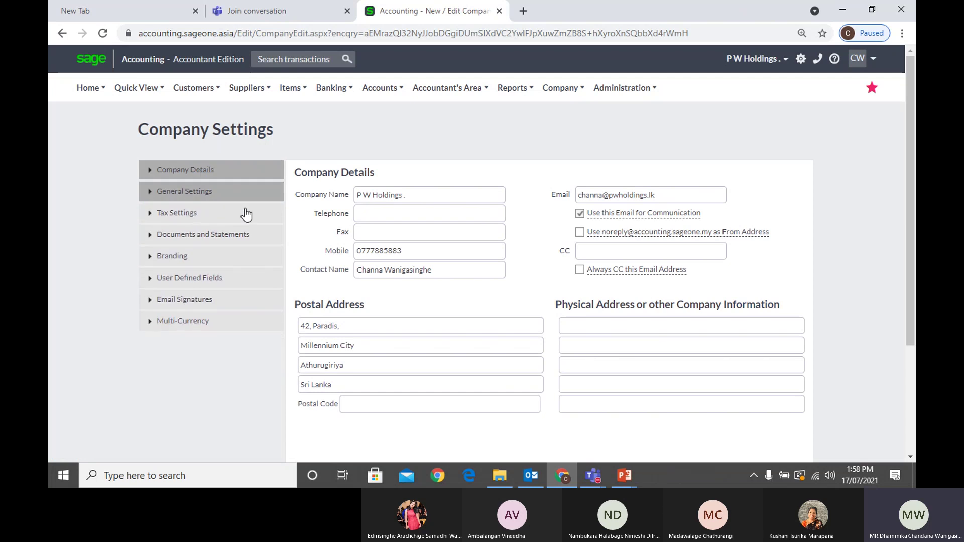
click(206, 170)
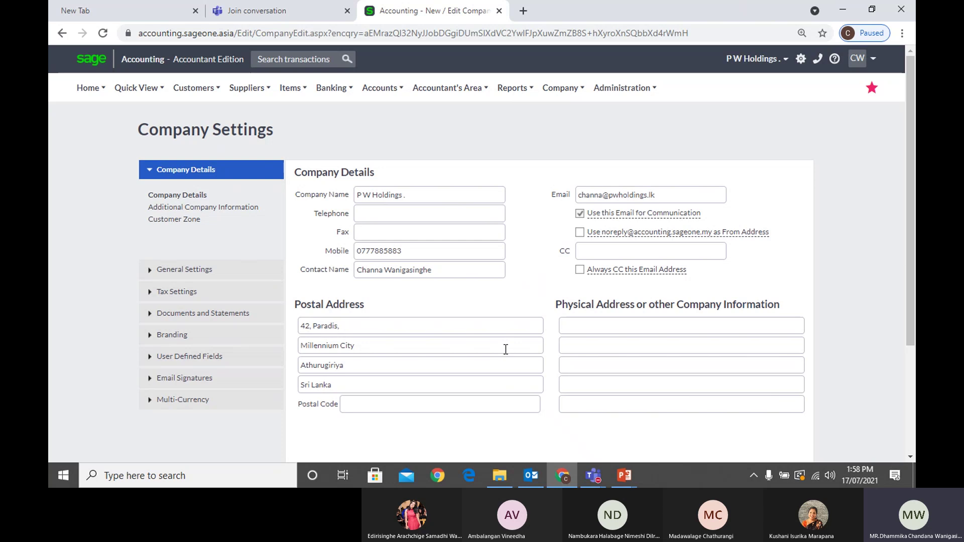
click(579, 233)
click(581, 233)
Duplicate the tab and open Customers > Transactions > Customer Quotes
right_click(420, 14)
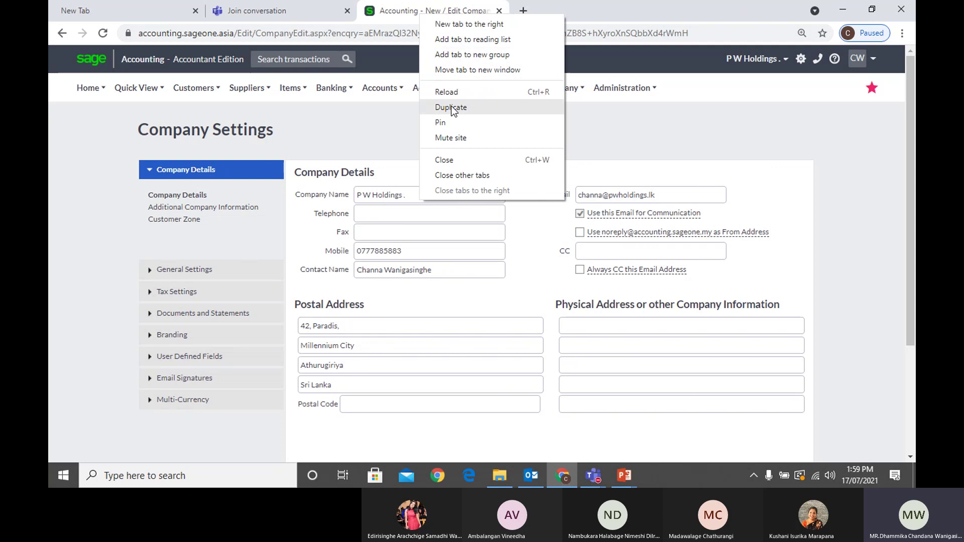
click(452, 110)
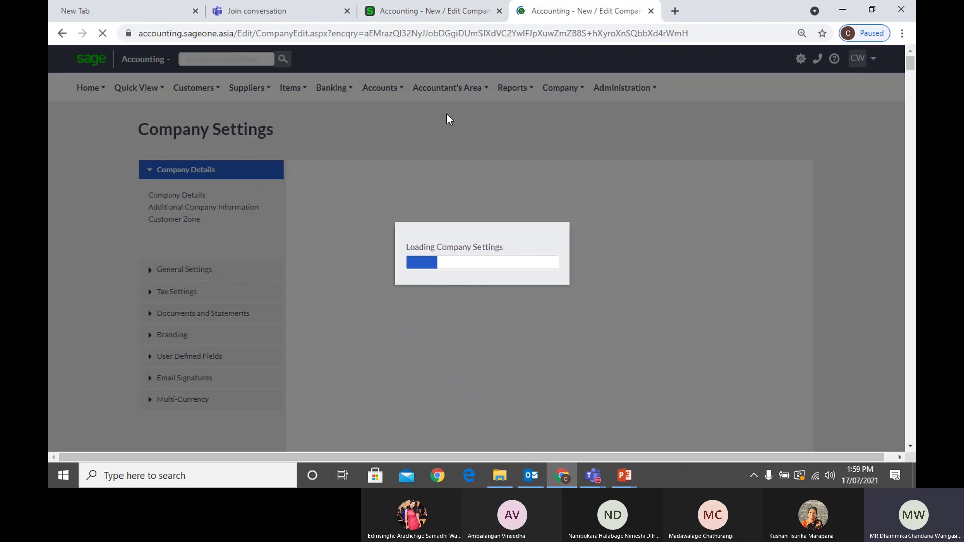
click(194, 88)
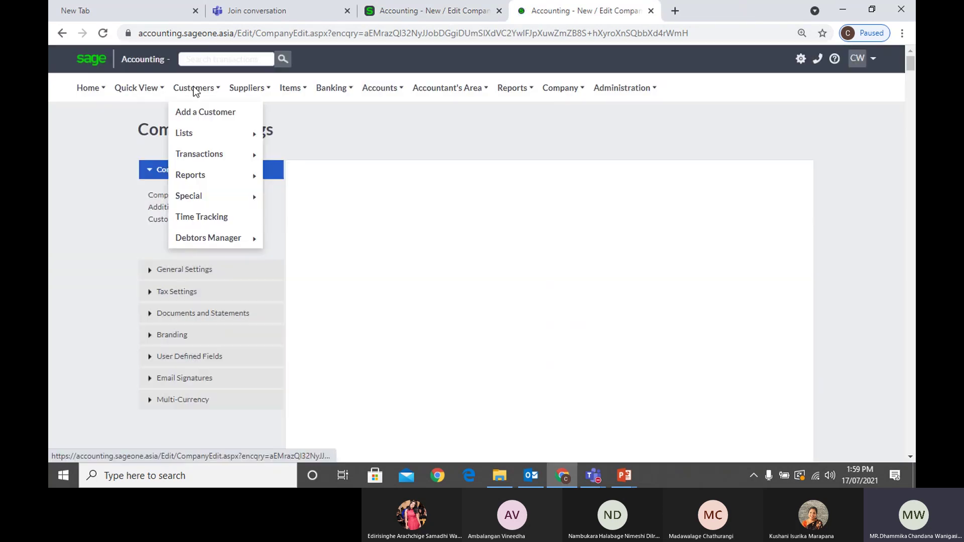
mouse_move(203, 144)
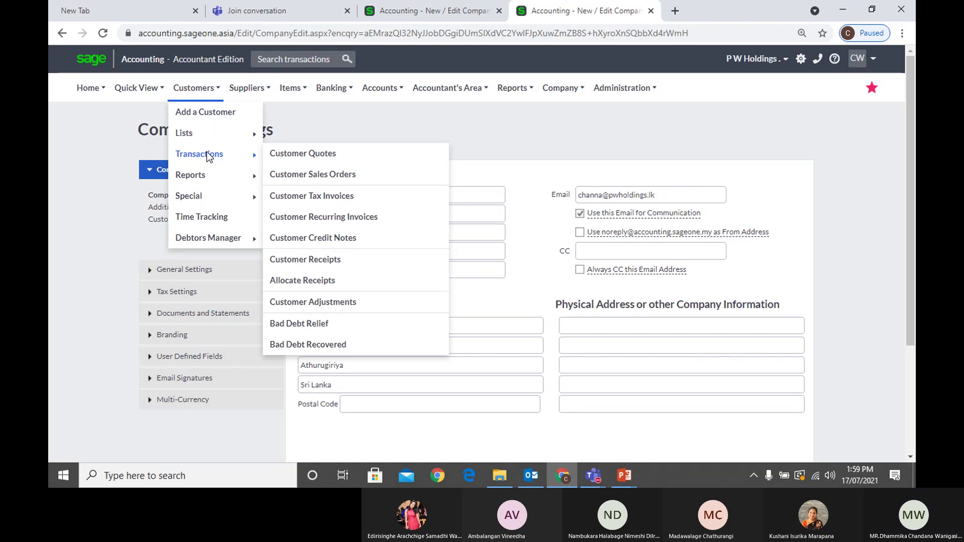
click(311, 159)
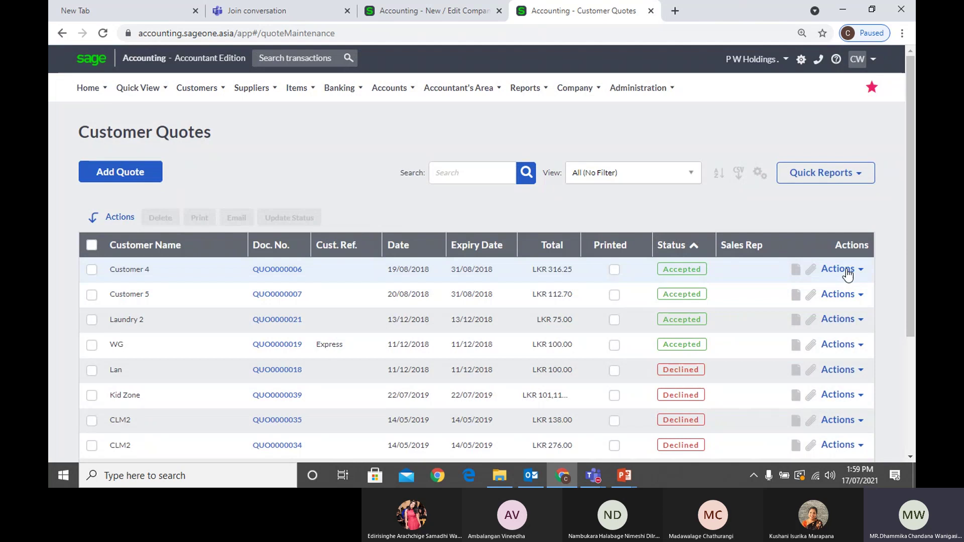
Start emailing quote QUO0000006, then switch back to the Company Settings tab
click(845, 272)
click(804, 328)
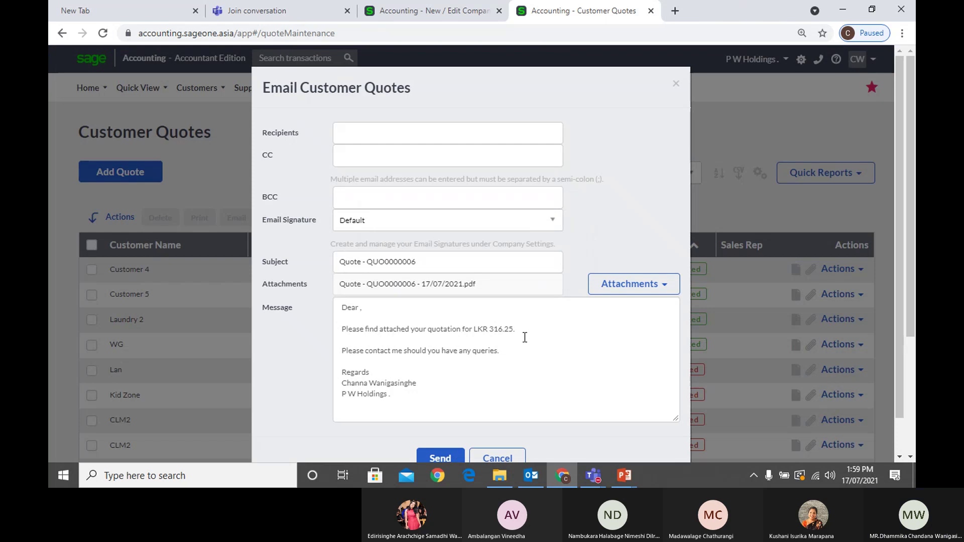
click(397, 15)
mouse_move(602, 231)
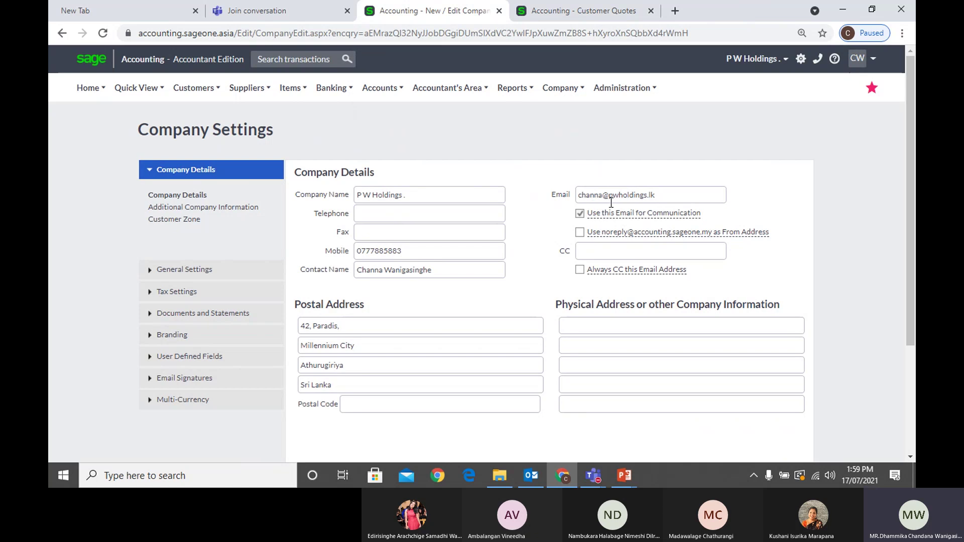
mouse_move(674, 210)
triple_click(666, 197)
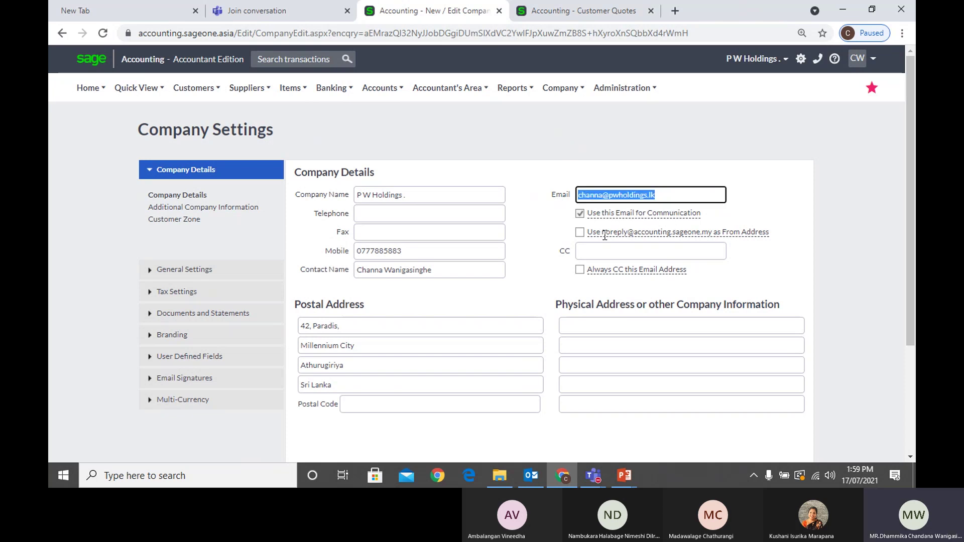
click(580, 233)
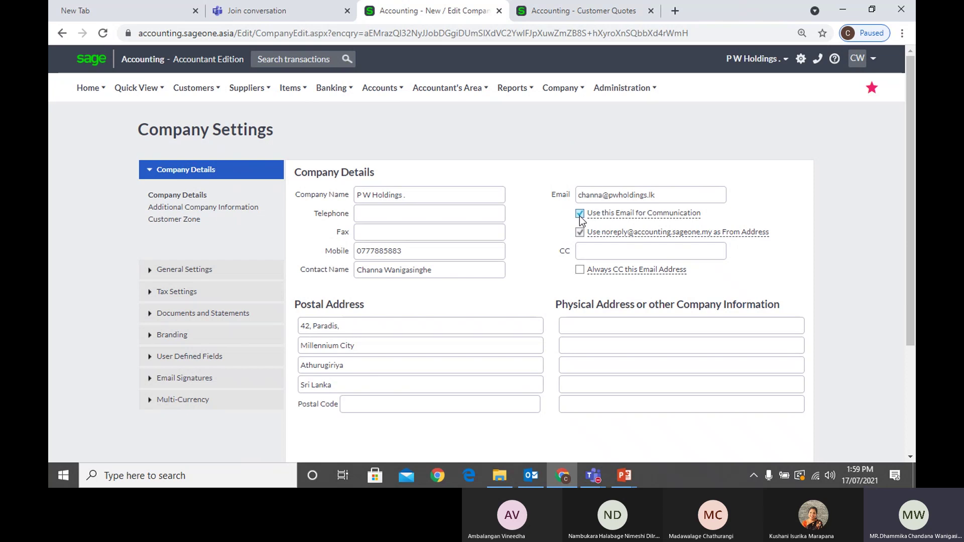
mouse_move(639, 233)
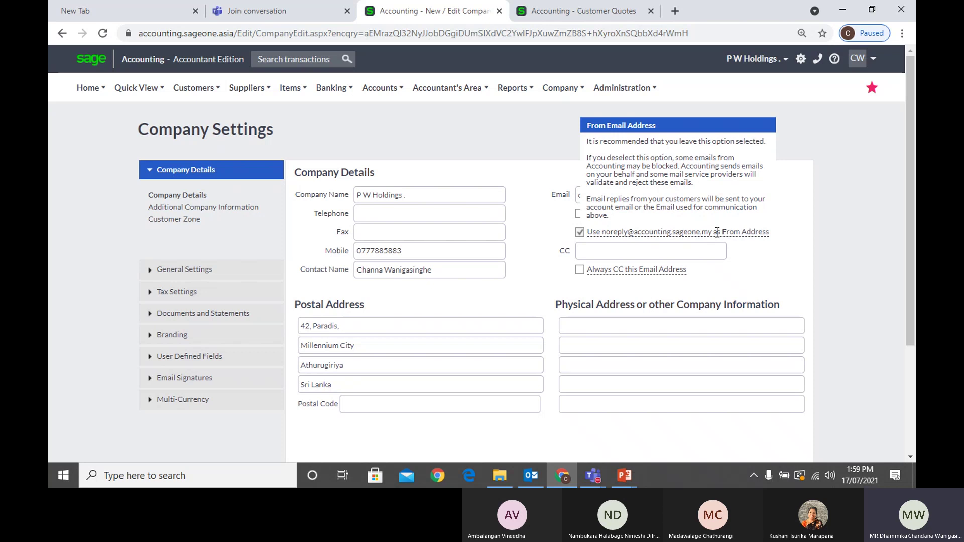
click(581, 215)
click(579, 233)
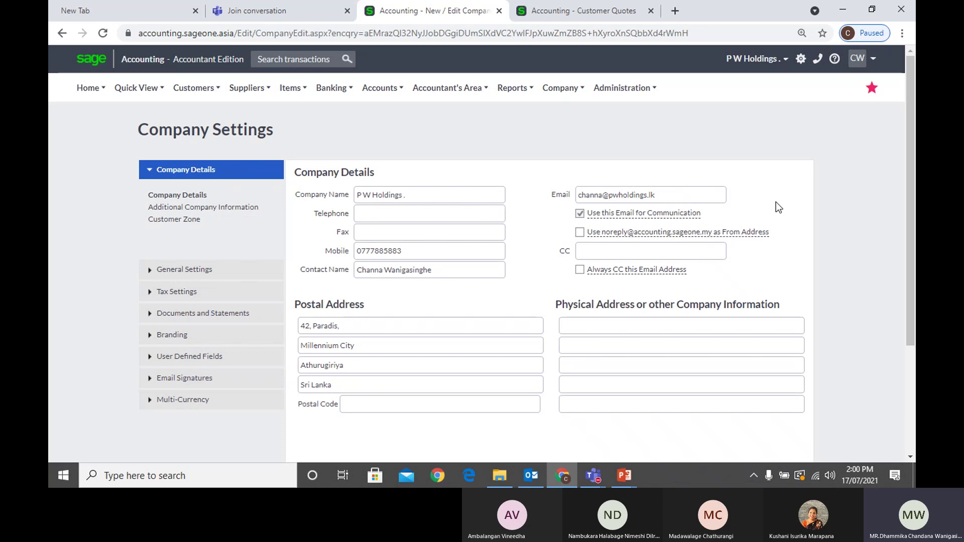
triple_click(683, 194)
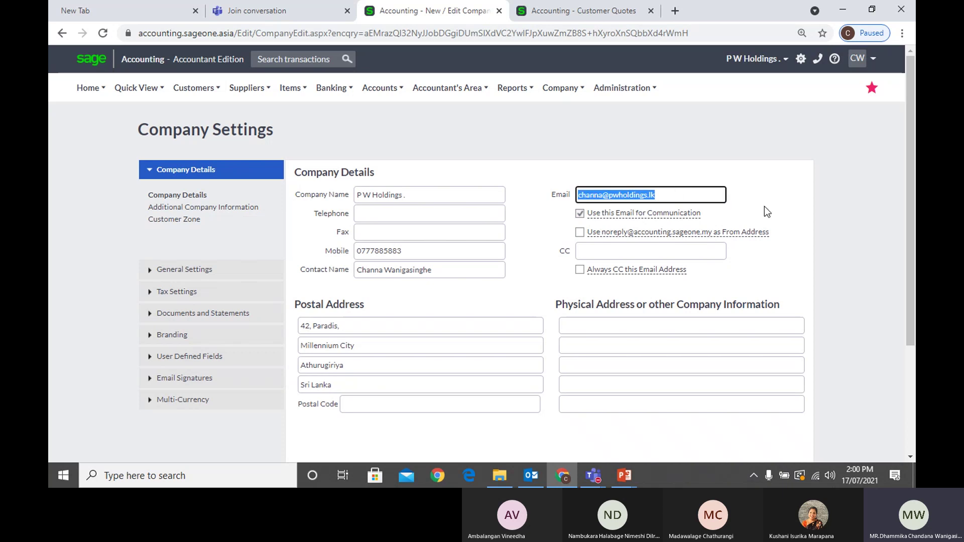
click(821, 236)
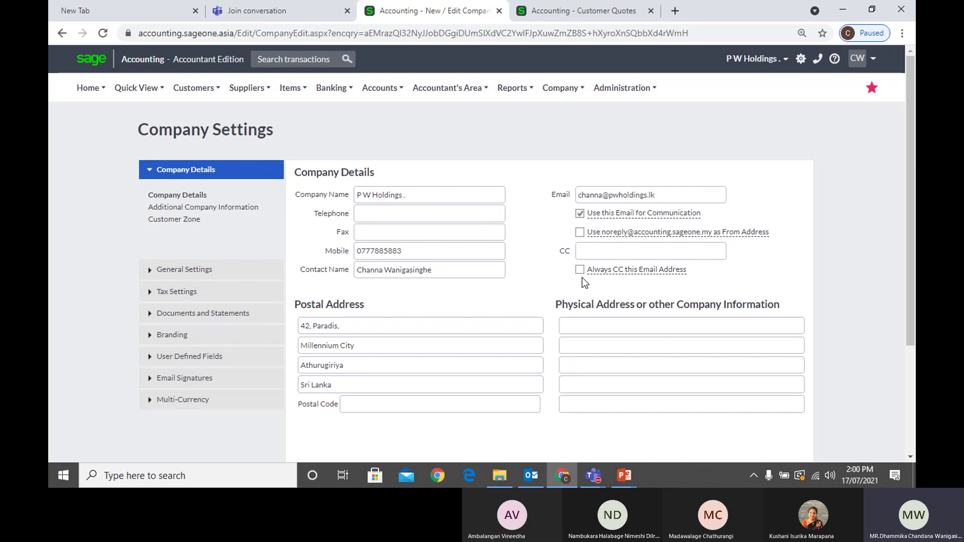
Tick Always CC this Email Address and type the CC e-mail address
click(578, 270)
click(590, 253)
click(792, 252)
click(658, 251)
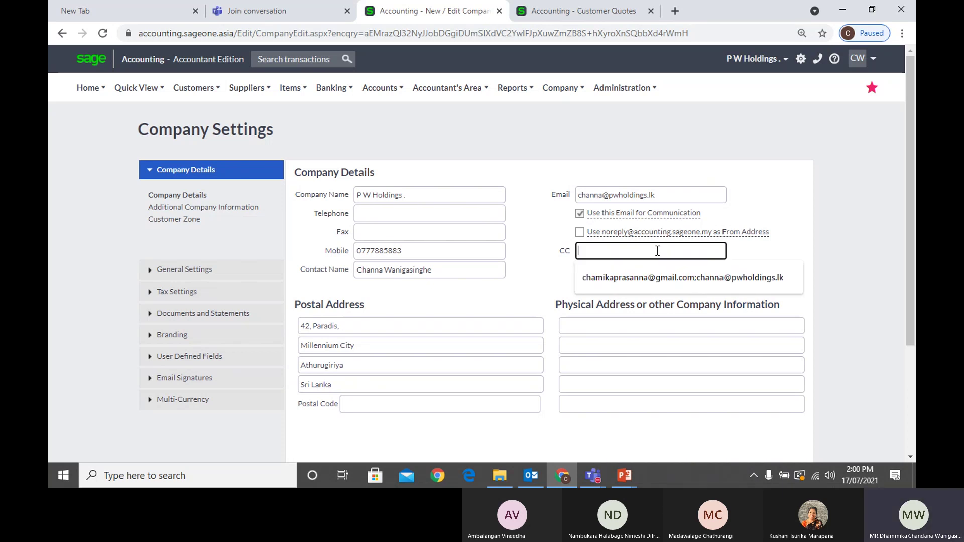
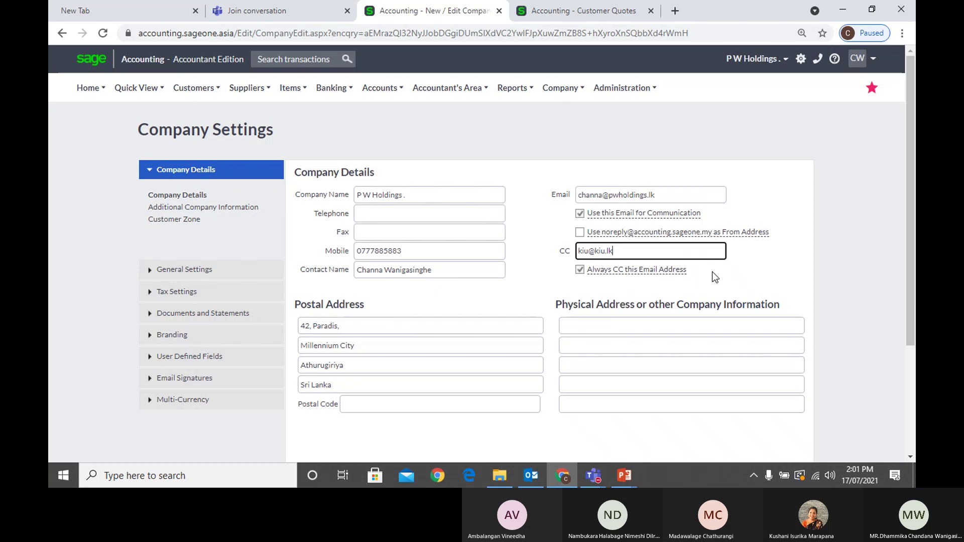
Close the empty new tab and the Teams conversation tab, and close the Company Settings presentation
click(195, 11)
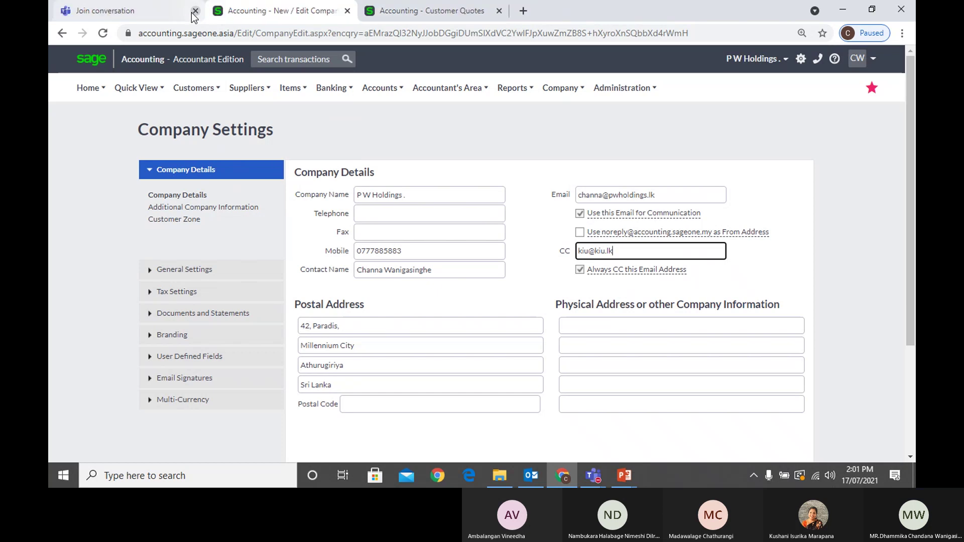
click(194, 11)
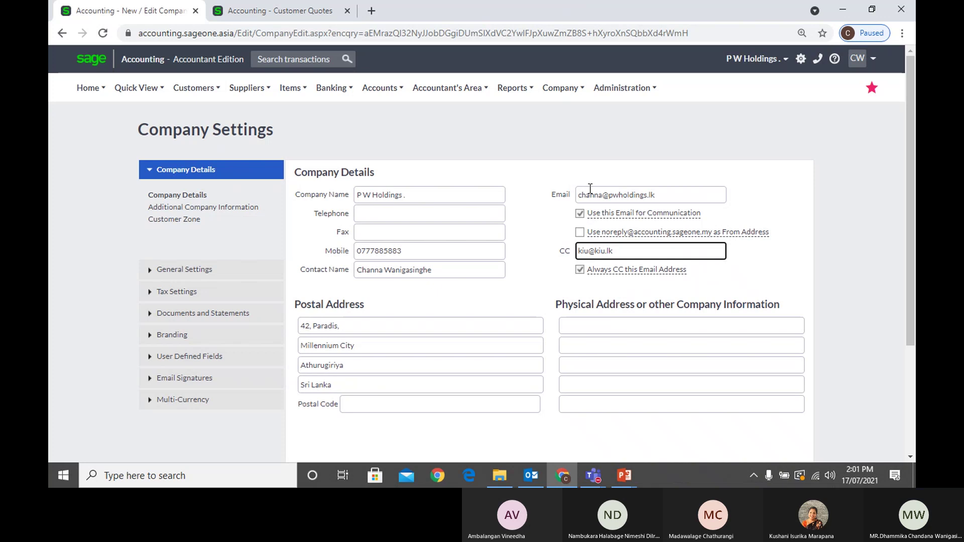
mouse_move(624, 476)
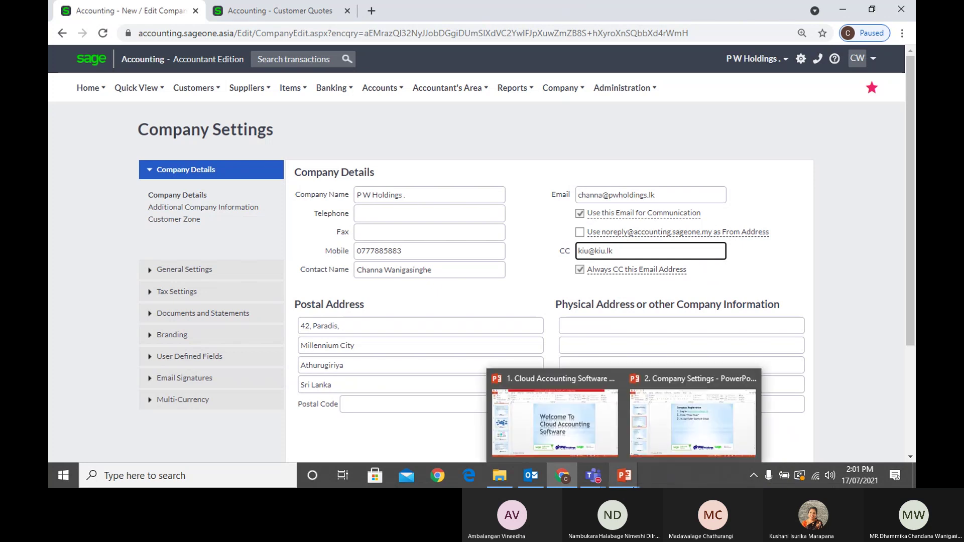
click(683, 435)
click(905, 5)
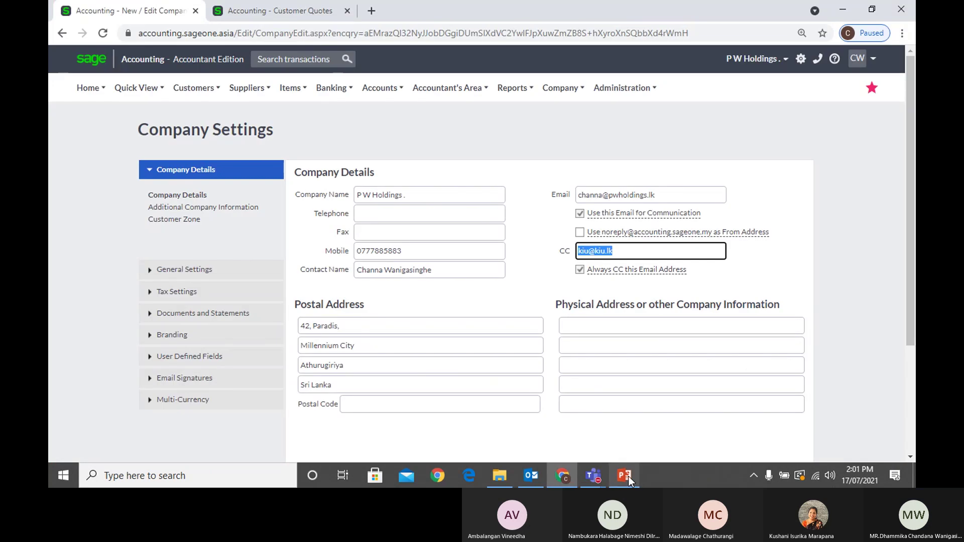
Close the remaining PowerPoint window through its taskbar jump list
click(629, 477)
right_click(629, 476)
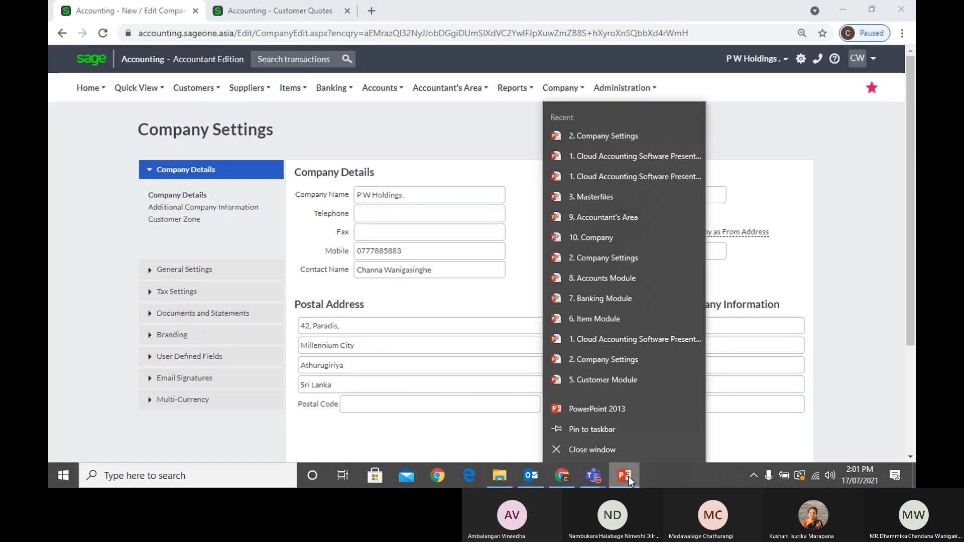
key(Escape)
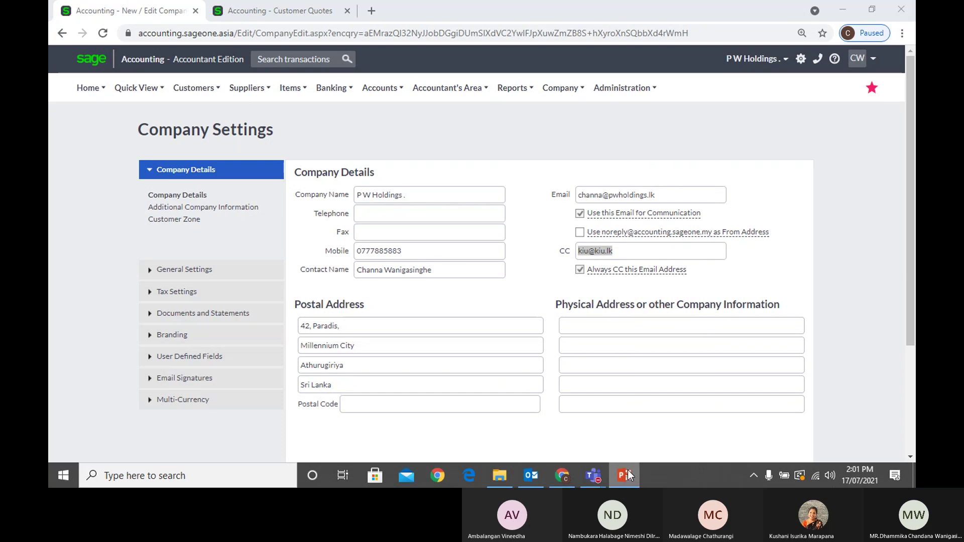
right_click(627, 471)
click(605, 449)
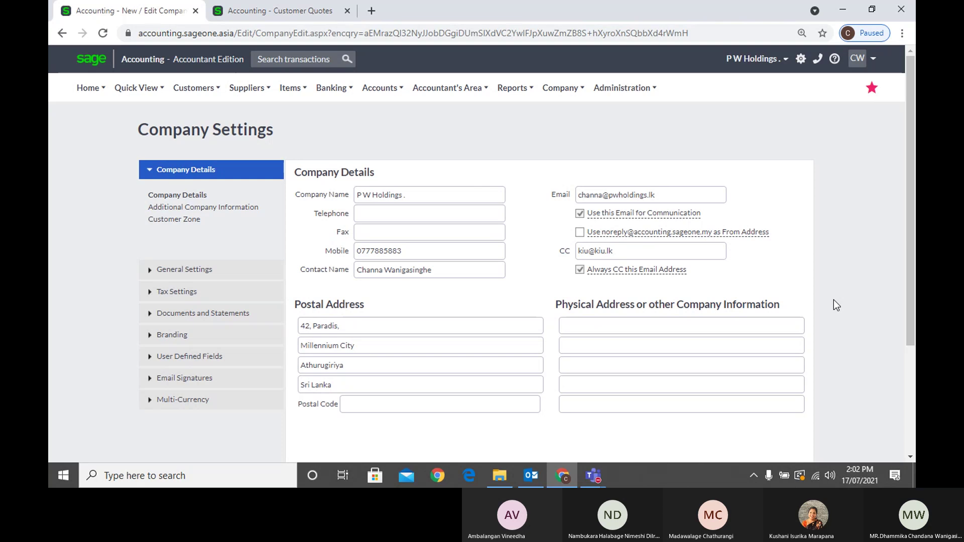
click(600, 475)
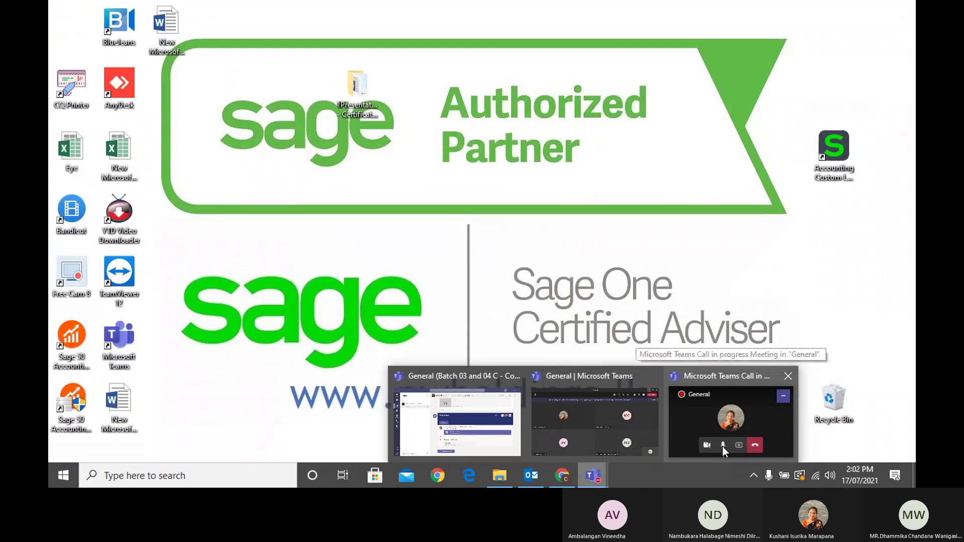
click(724, 447)
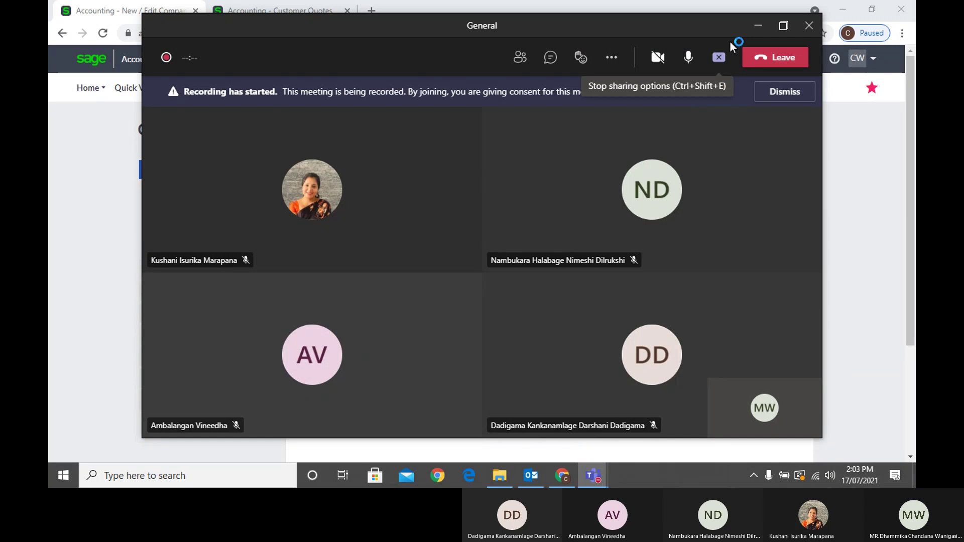
click(759, 29)
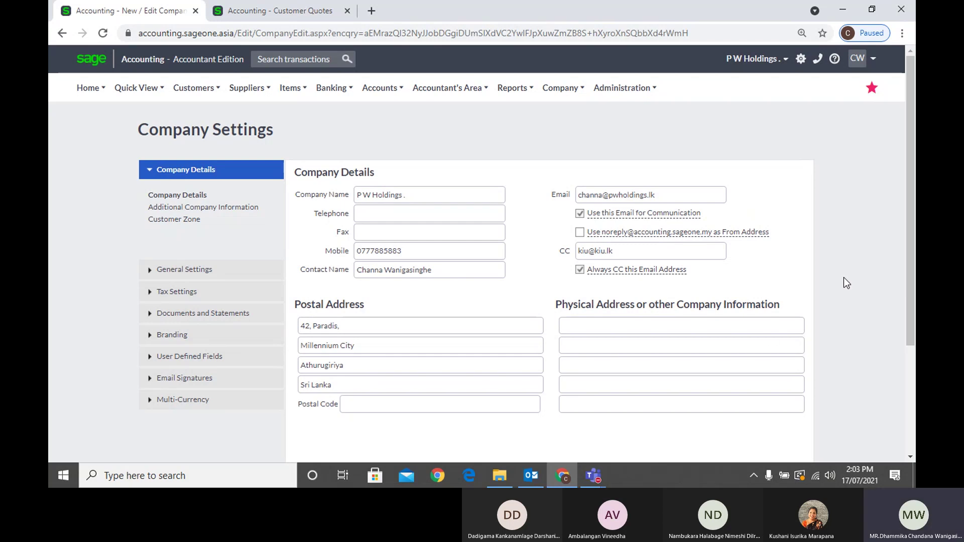
Scroll through the saved Company Details and bring the Teams General meeting window forward
scroll(863, 278, down, 3)
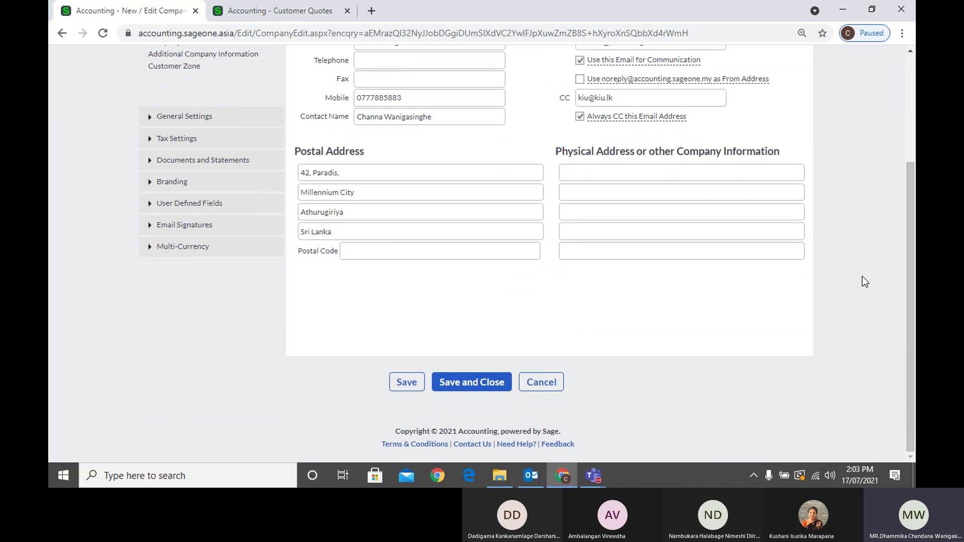
scroll(863, 276, up, 1)
scroll(639, 312, down, 1)
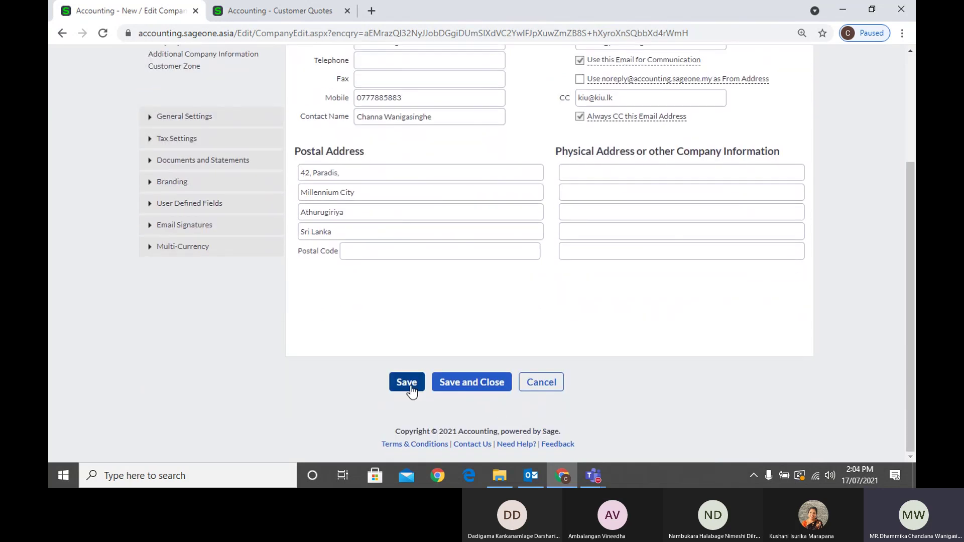
scroll(804, 390, up, 3)
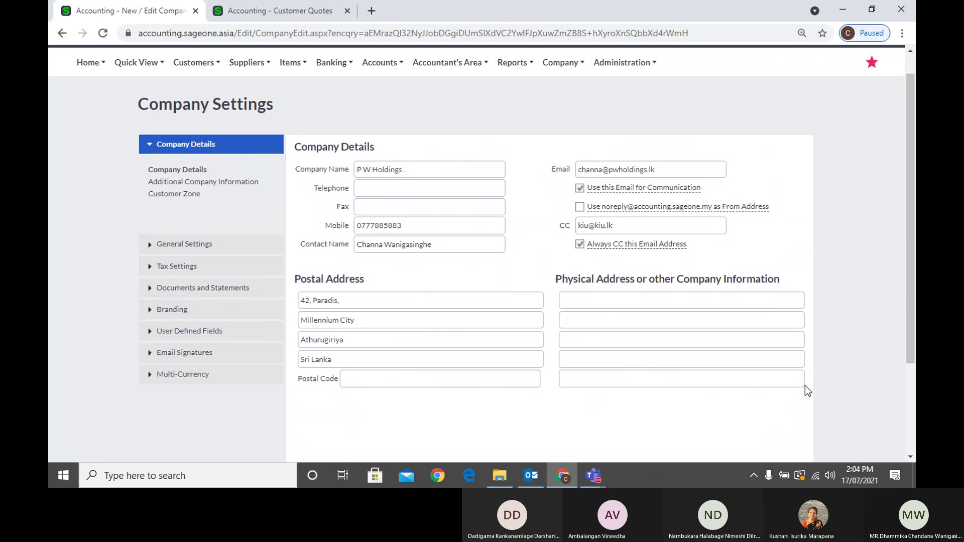
scroll(806, 386, up, 1)
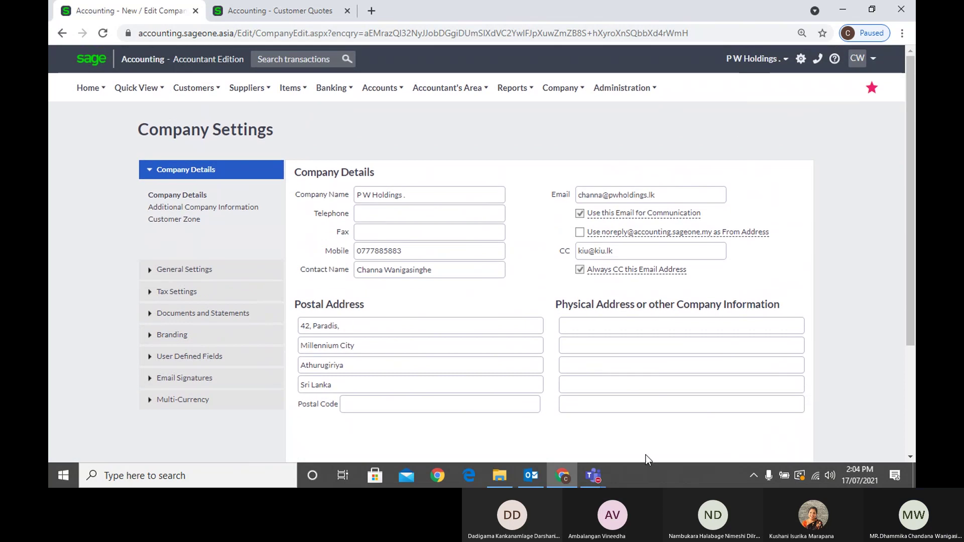
mouse_move(598, 480)
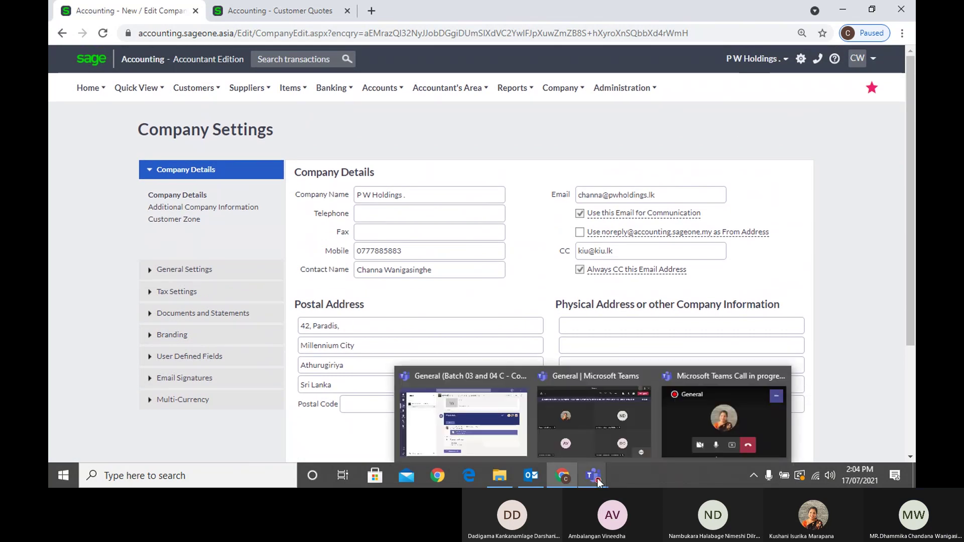
click(602, 377)
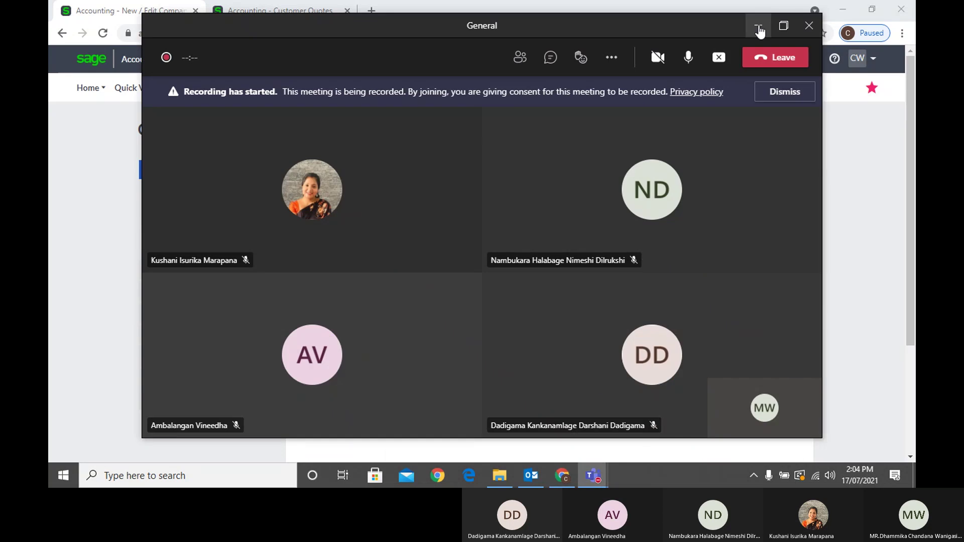
Minimize the Teams General meeting window to reveal Sage Company Settings
click(758, 25)
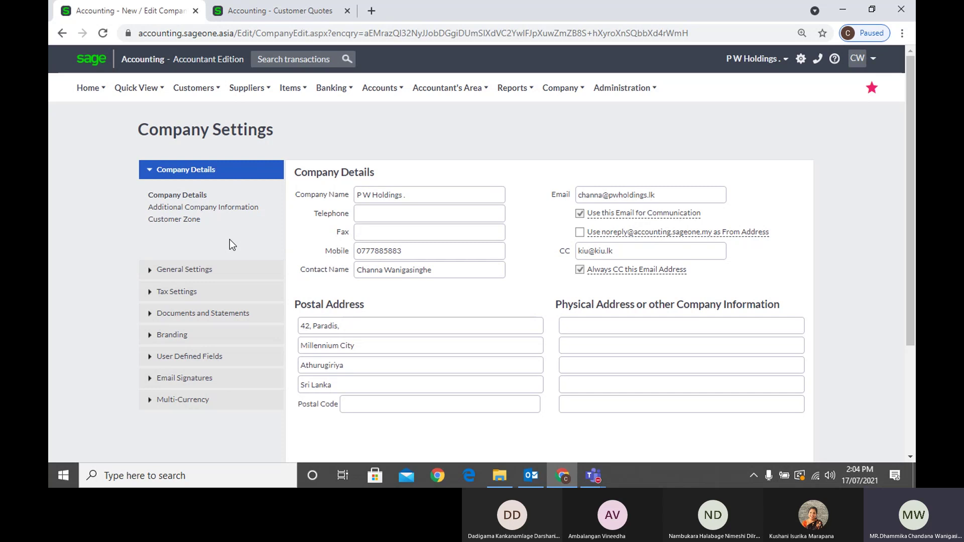
Review the Additional Company Information fields and list the Entity Type choices, leaving Private Limited set
click(224, 210)
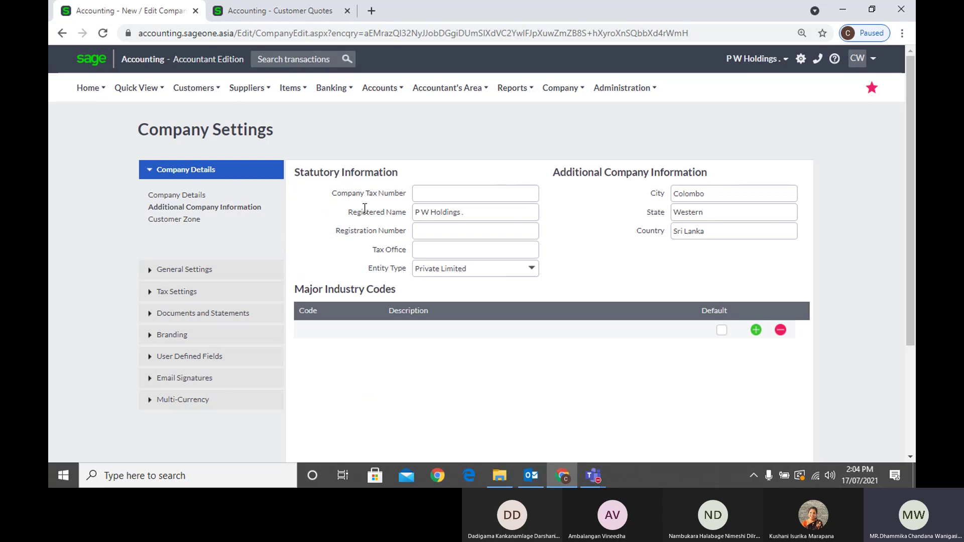
click(417, 198)
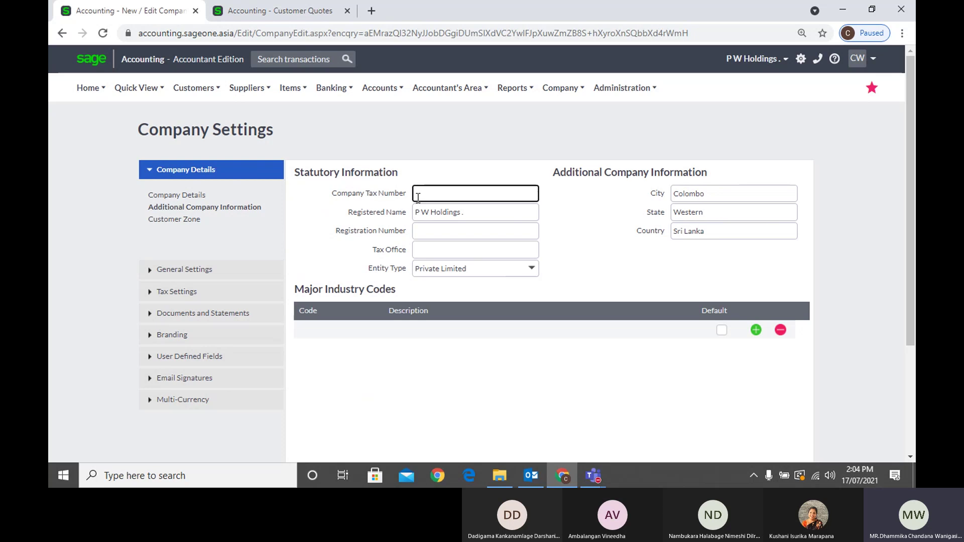
triple_click(489, 214)
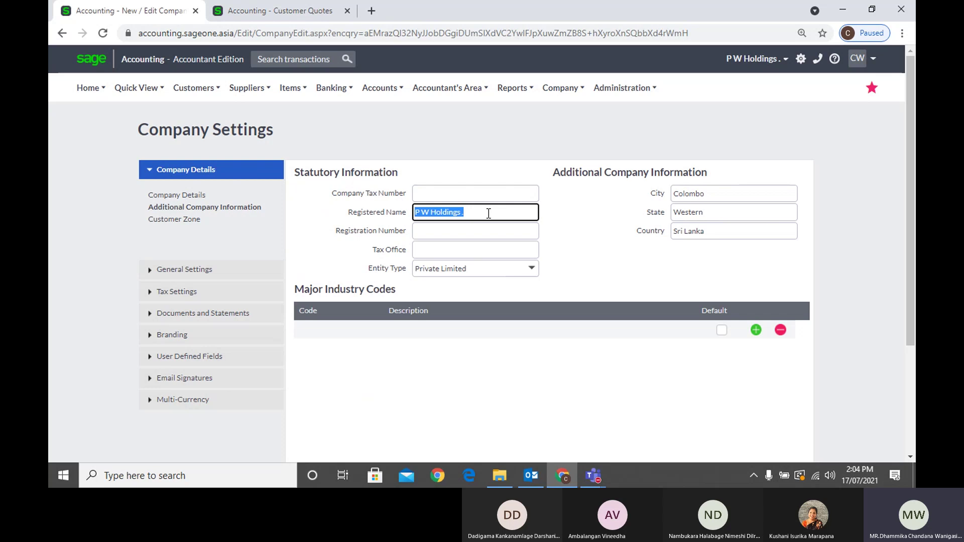
click(460, 232)
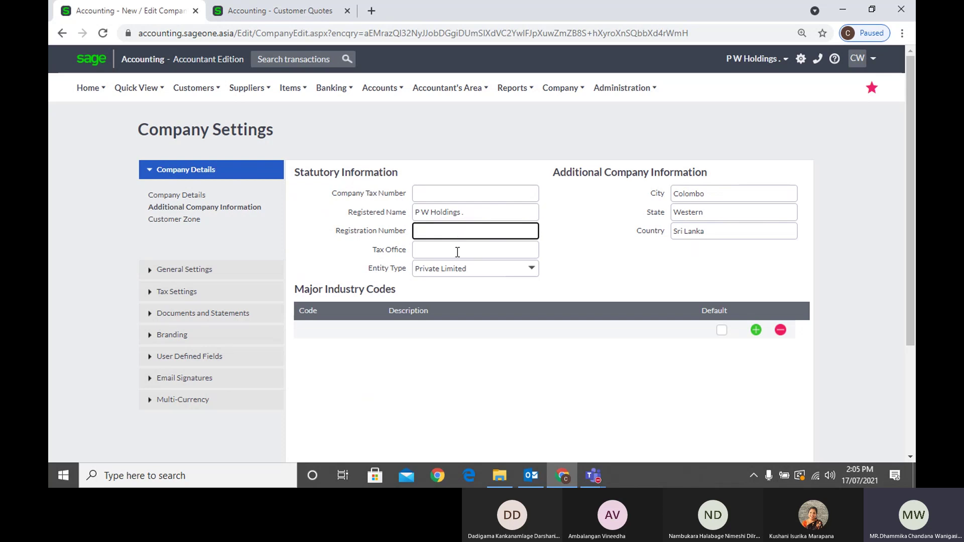
click(458, 252)
click(578, 274)
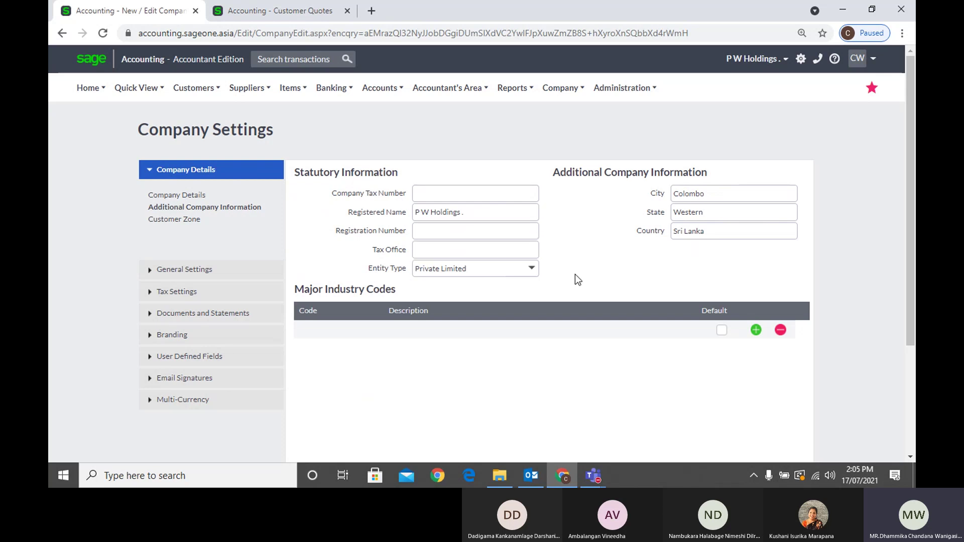
click(531, 270)
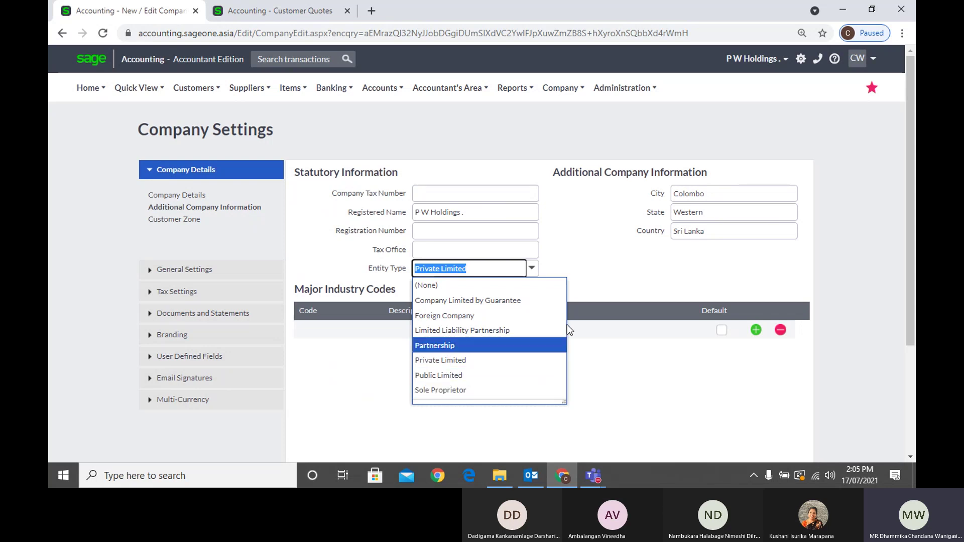
click(604, 258)
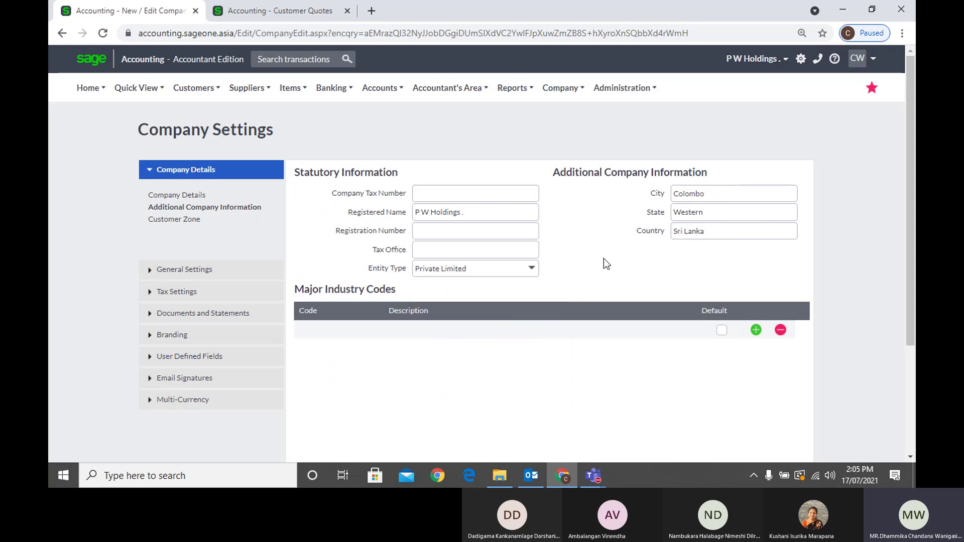
click(531, 268)
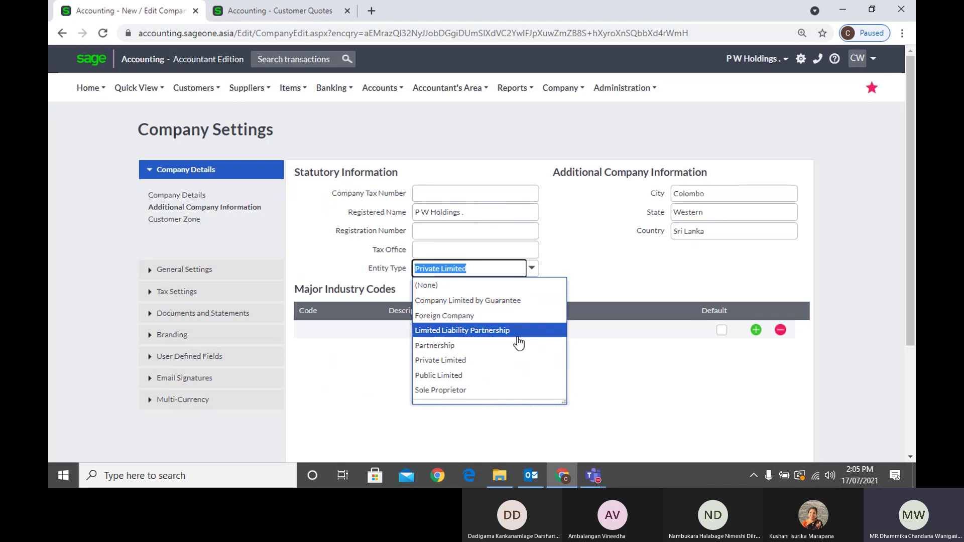
click(579, 255)
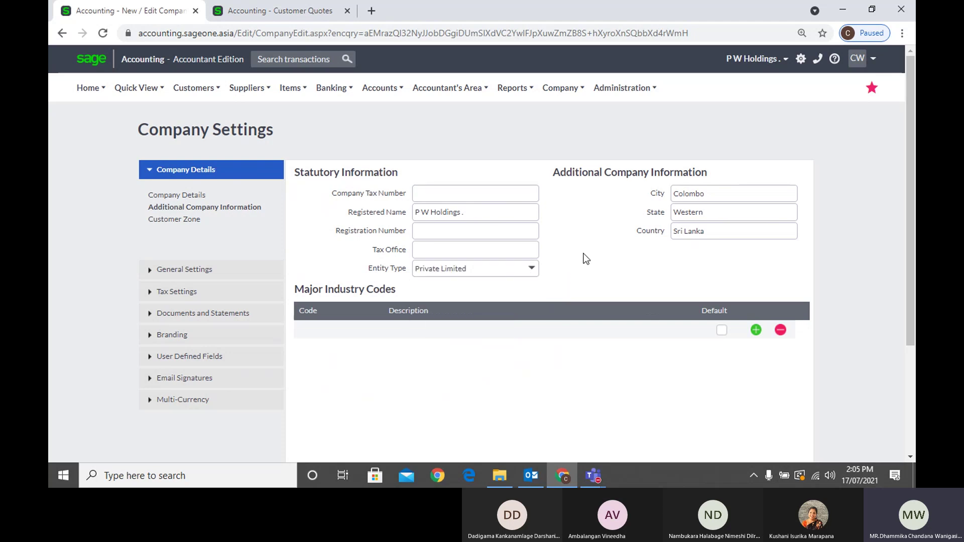
double_click(746, 198)
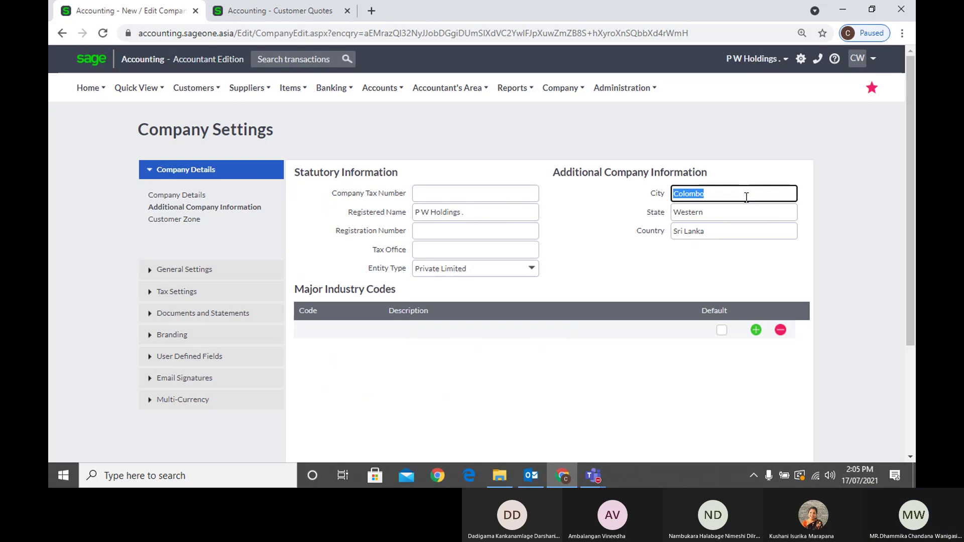
double_click(741, 211)
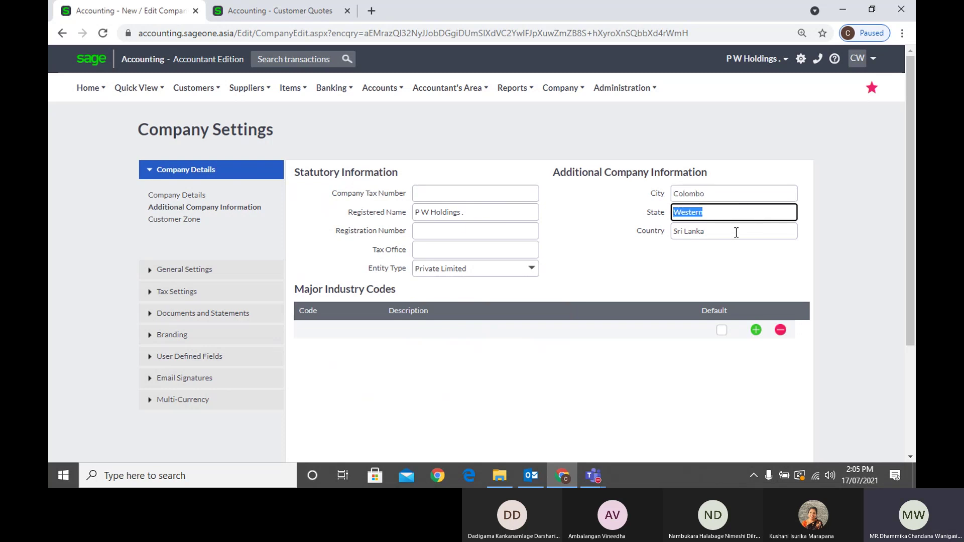
click(734, 232)
click(578, 245)
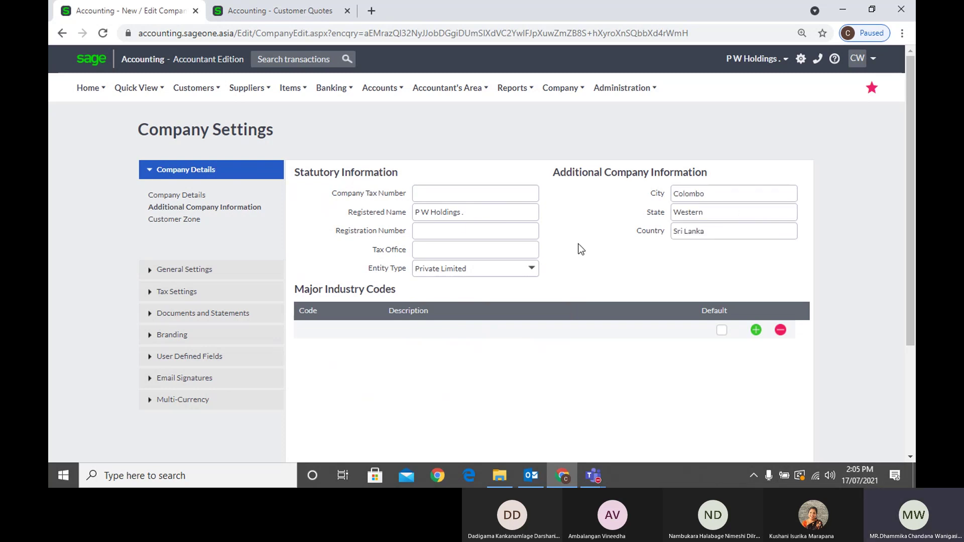
click(475, 211)
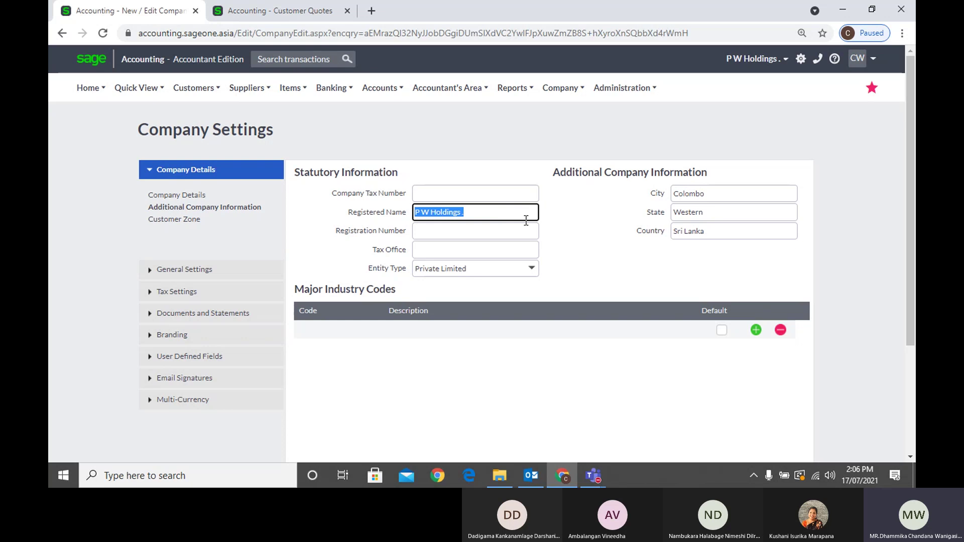
click(568, 223)
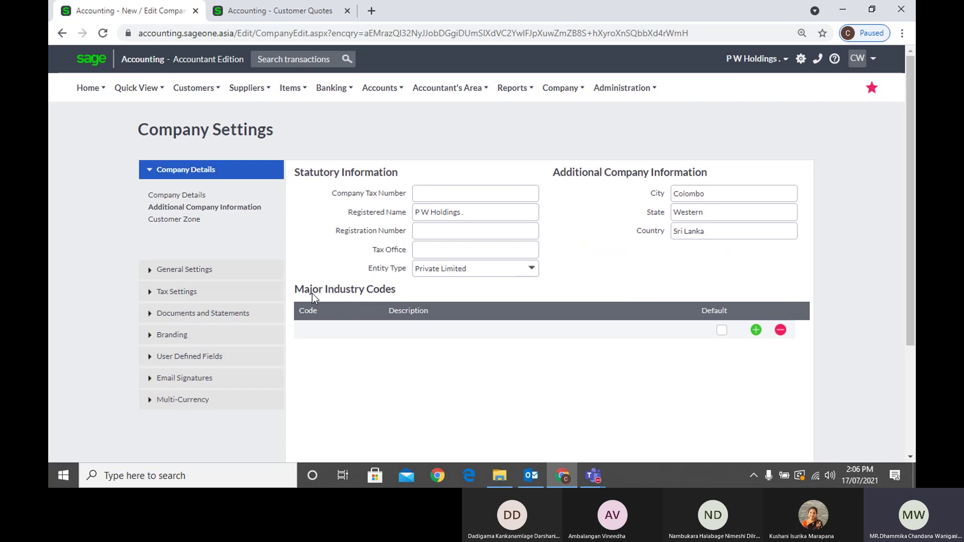
scroll(505, 303, down, 3)
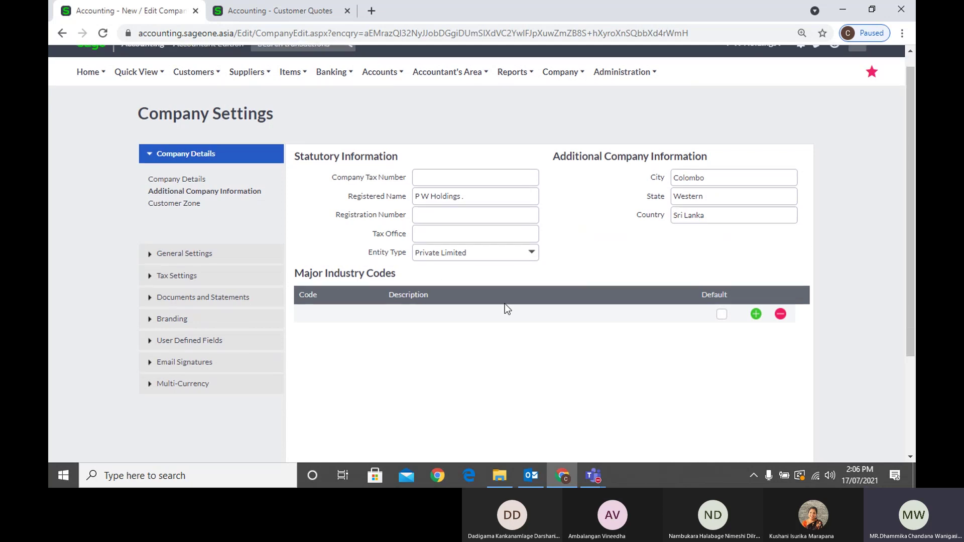
scroll(505, 303, up, 2)
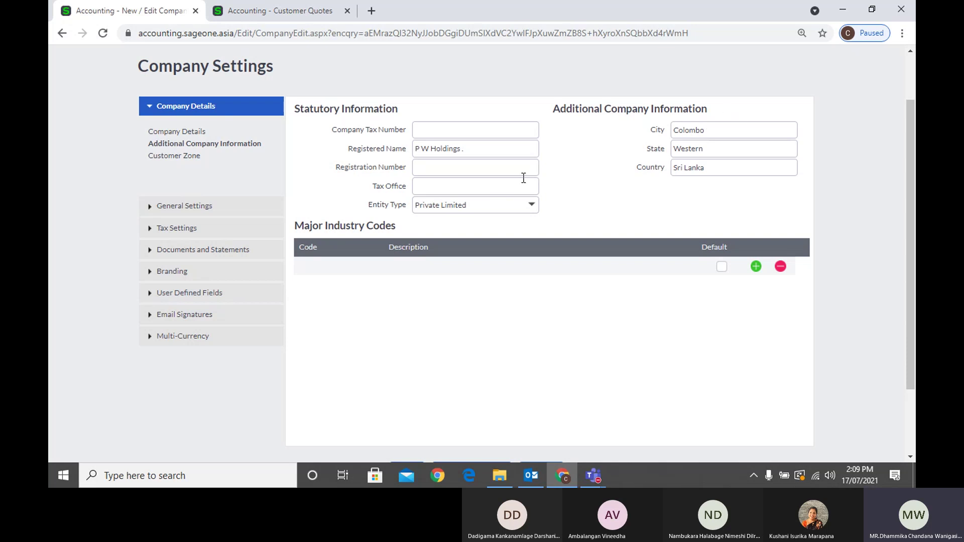
Confirm Customer Zone is enabled, then return to the Customer Quotes email form for QUO0000006
scroll(538, 173, down, 2)
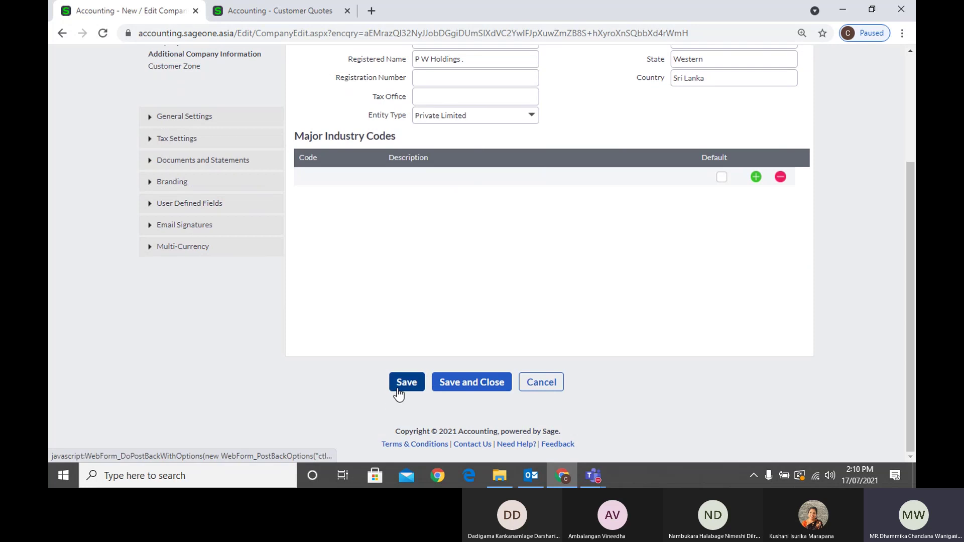
scroll(397, 273, up, 3)
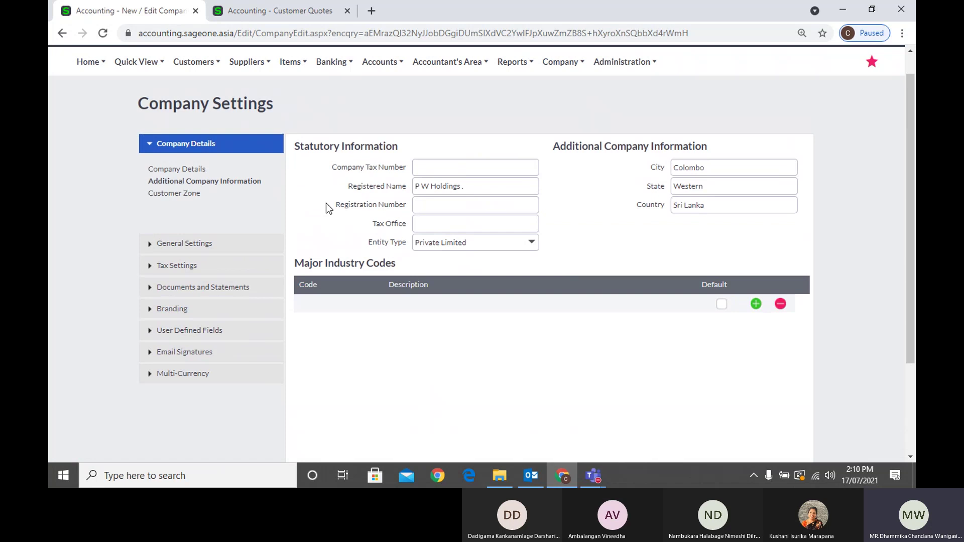
click(188, 199)
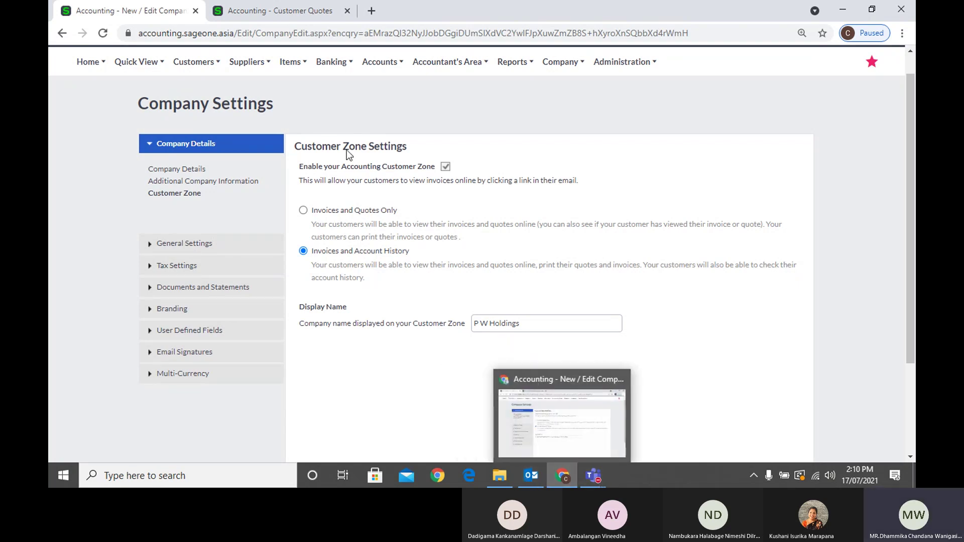
click(277, 10)
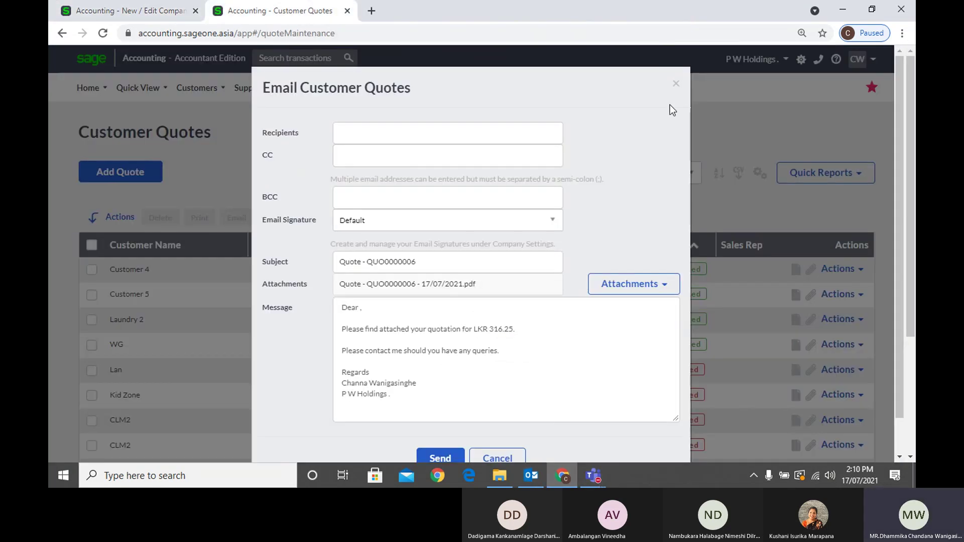
Close the quote email form, reopen it for Customer 4's quote, then cancel it unsent
click(676, 84)
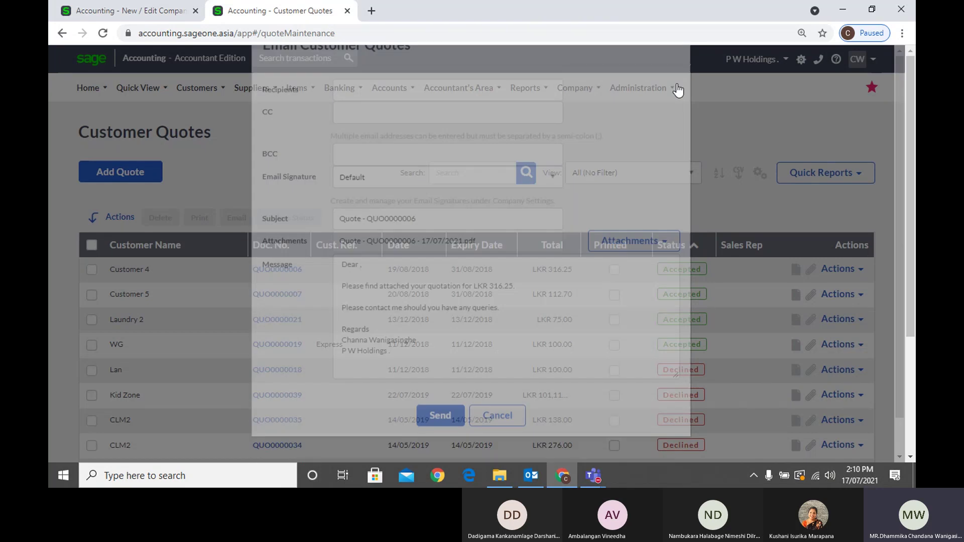
click(841, 268)
click(819, 328)
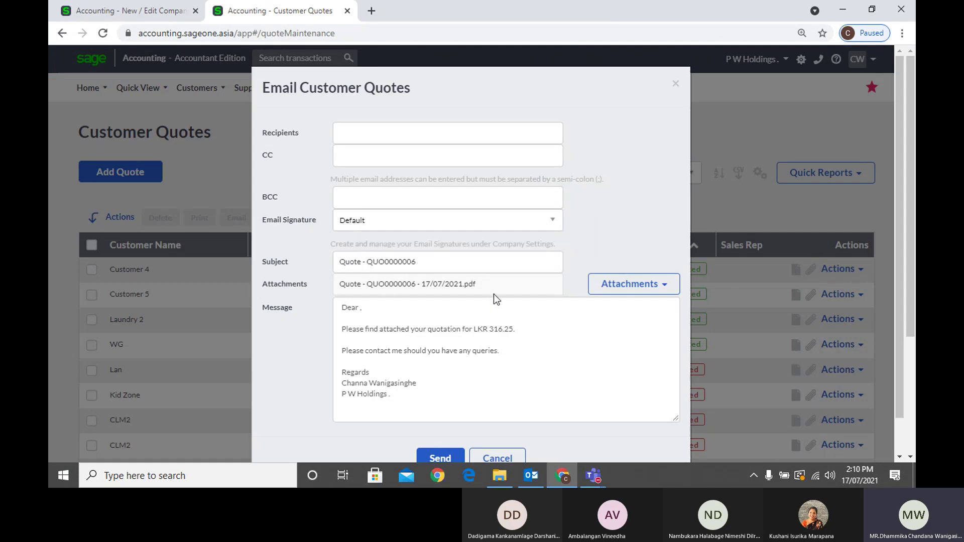
scroll(493, 285, down, 1)
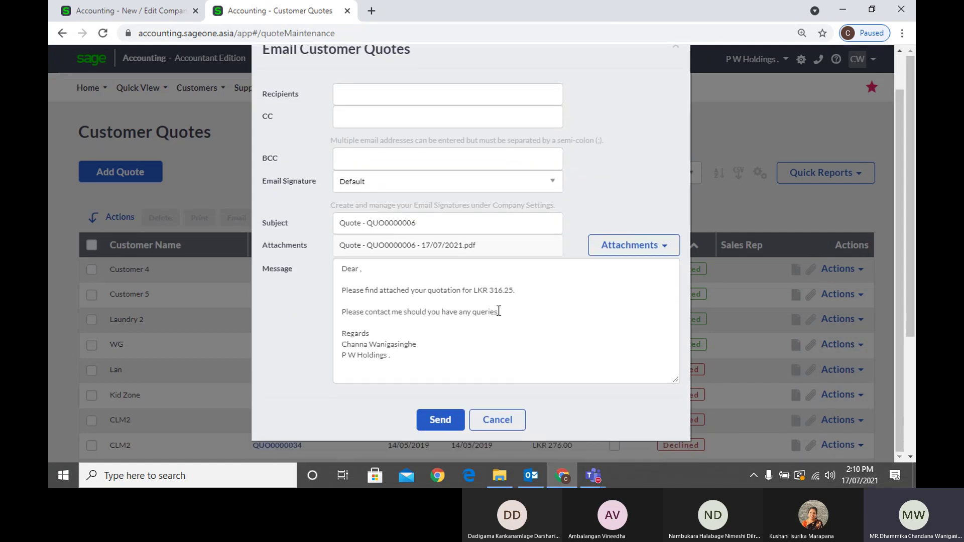
click(498, 421)
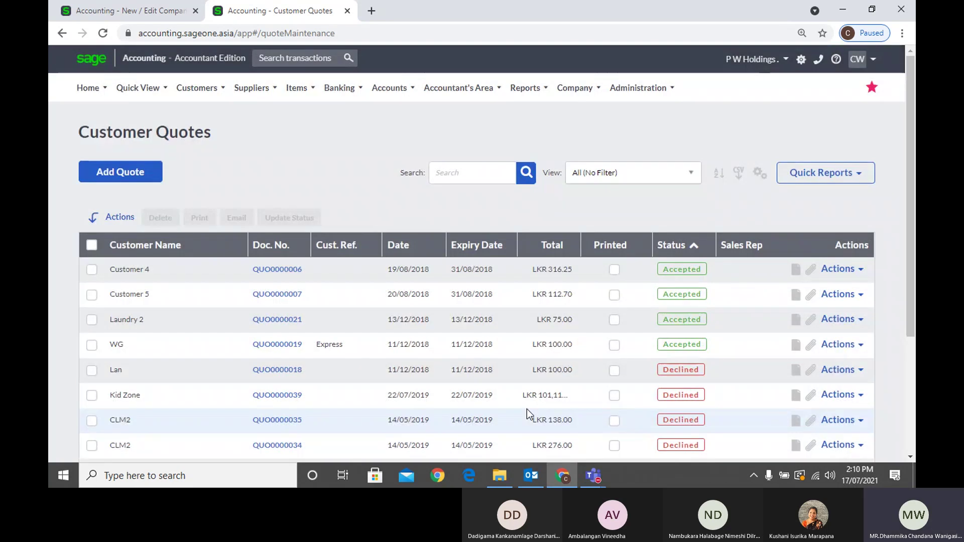
In Outlook, open the info mailbox's Trash folder showing the Tax Invoice SF01267 email
click(531, 475)
scroll(140, 367, down, 3)
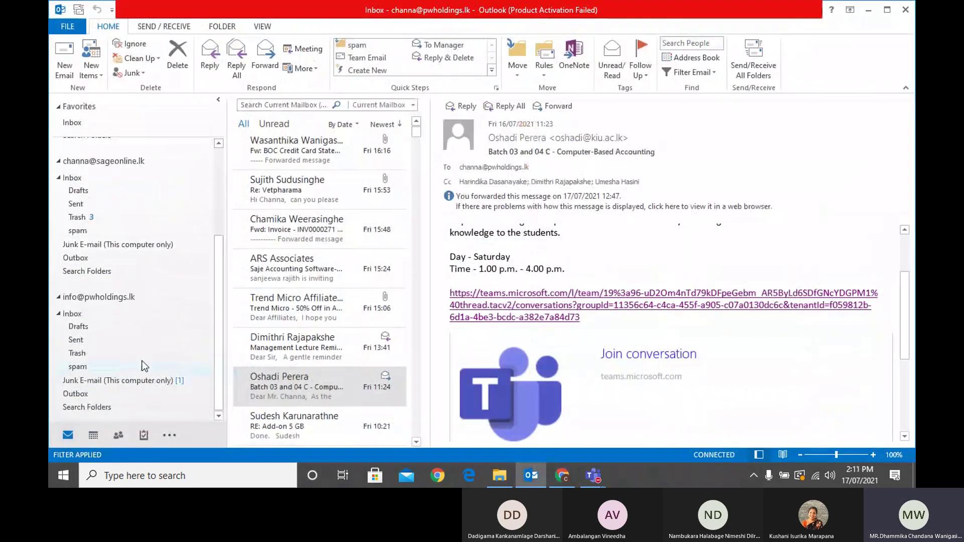
click(79, 355)
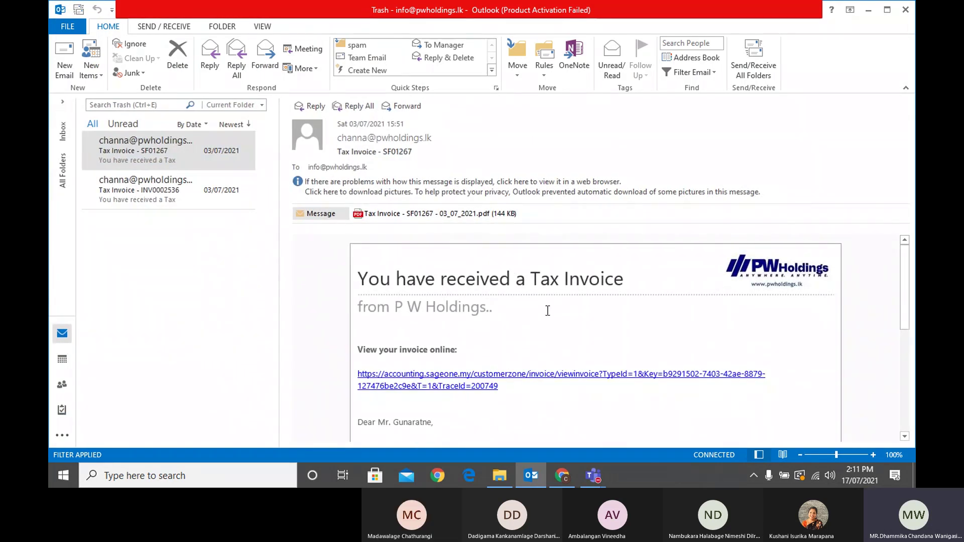
Follow the 'View your invoice online' link in the Tax Invoice SF01267 email
scroll(548, 310, down, 3)
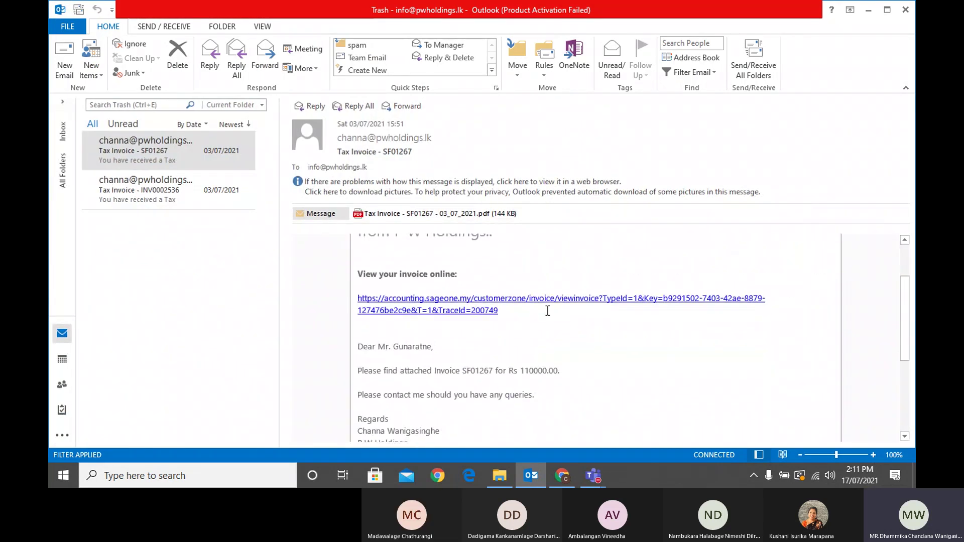
scroll(548, 311, down, 2)
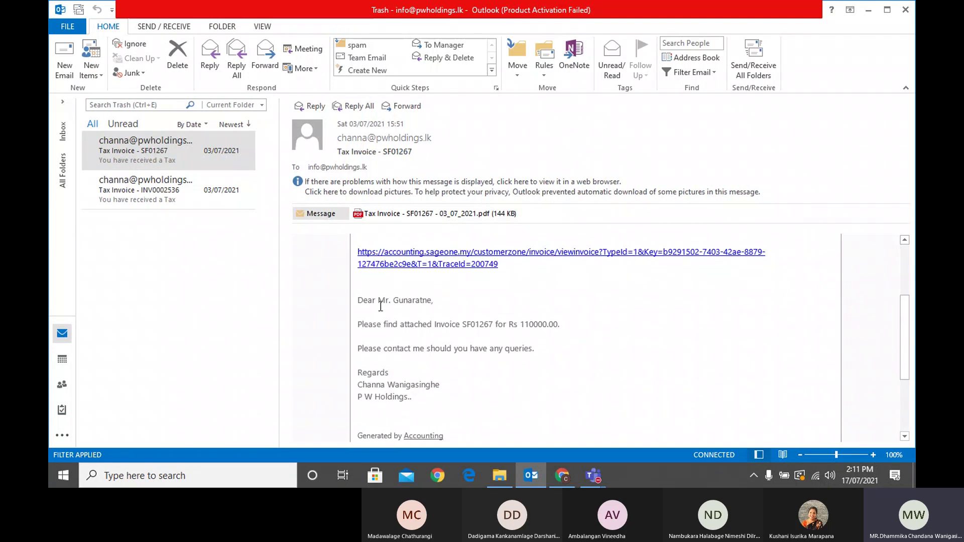
scroll(452, 376, down, 2)
scroll(549, 351, up, 5)
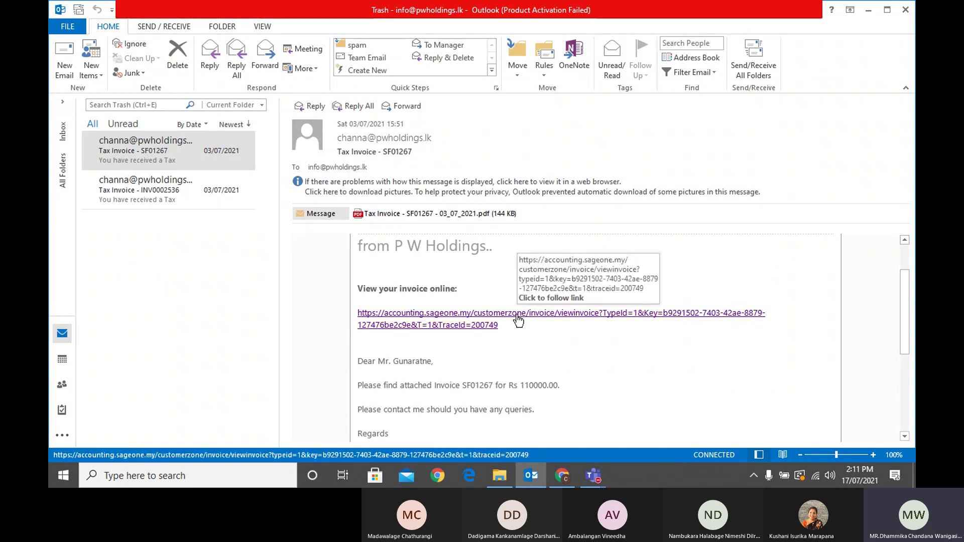
click(517, 316)
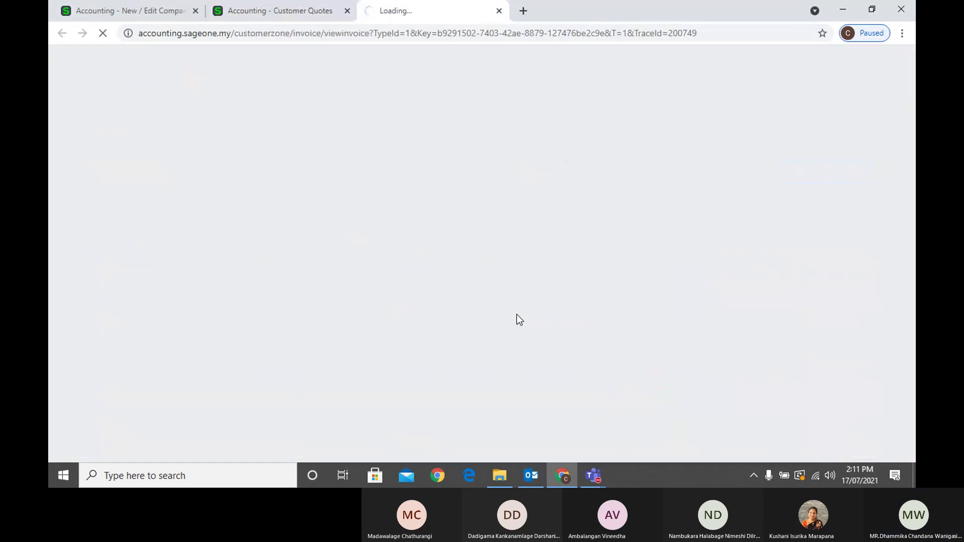
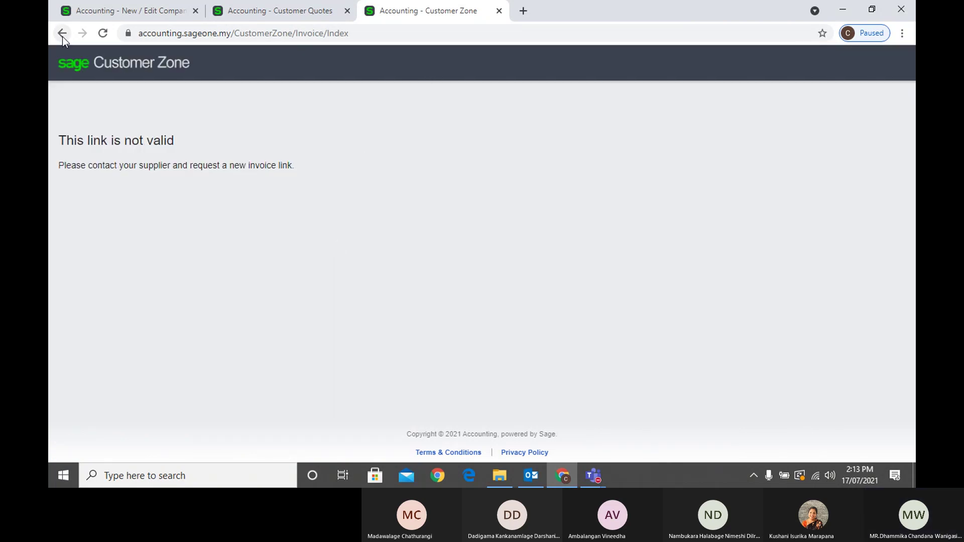
Reload the rejected invoice page, close the Customer Zone tab and show the Tax Invoice email in Outlook
click(103, 33)
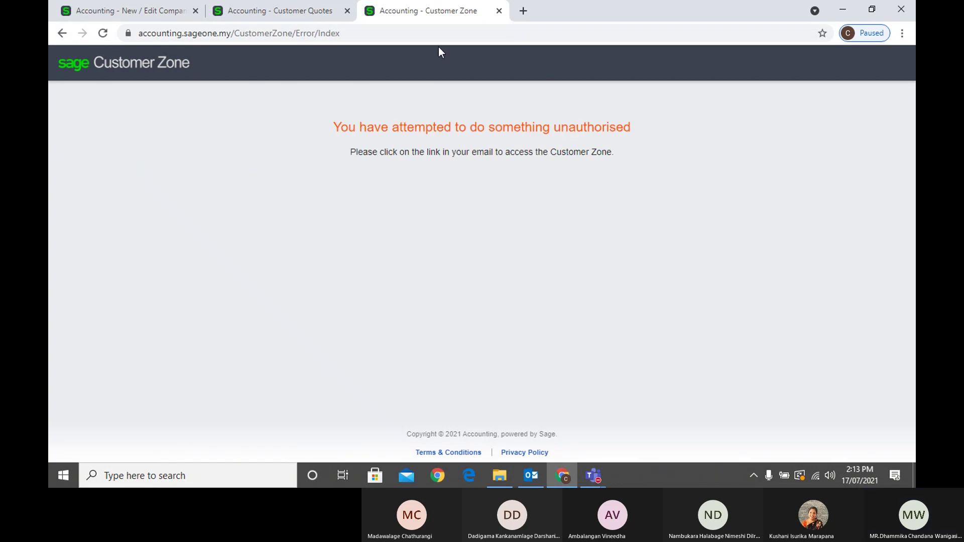
click(499, 11)
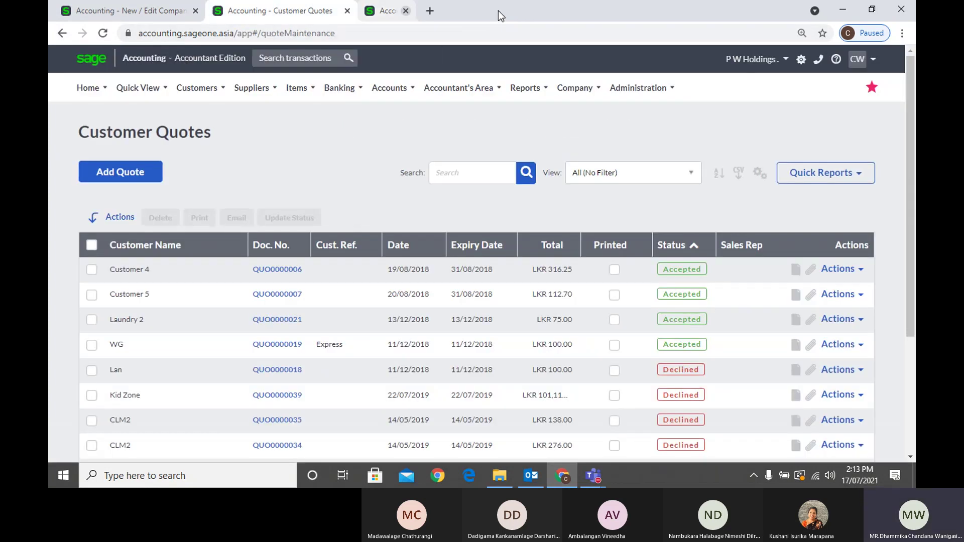
click(542, 478)
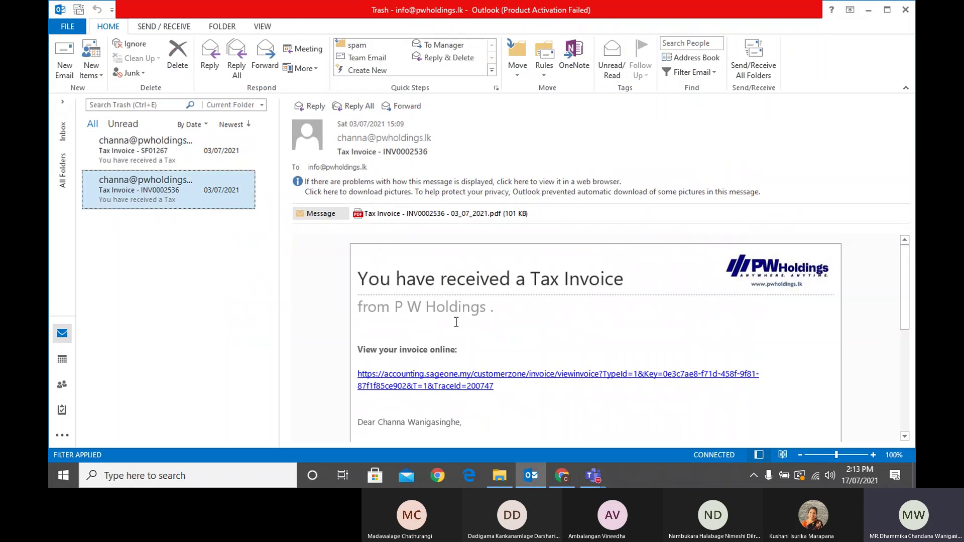
Open the 'View your invoice online' link from the Tax Invoice email in Chrome
click(442, 379)
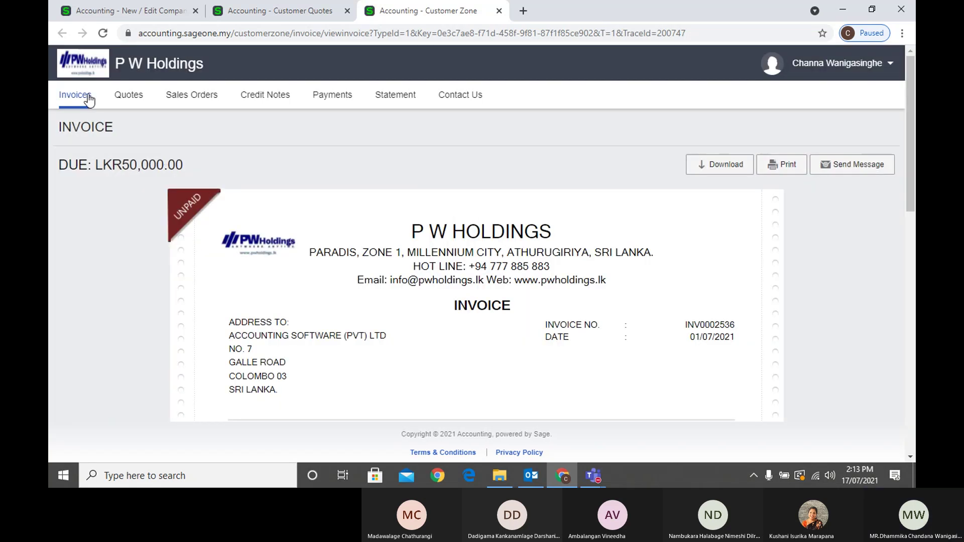
Browse the customer's 52 invoices and their Paid, Unpaid and Overdue statuses, including INV0002536
click(80, 97)
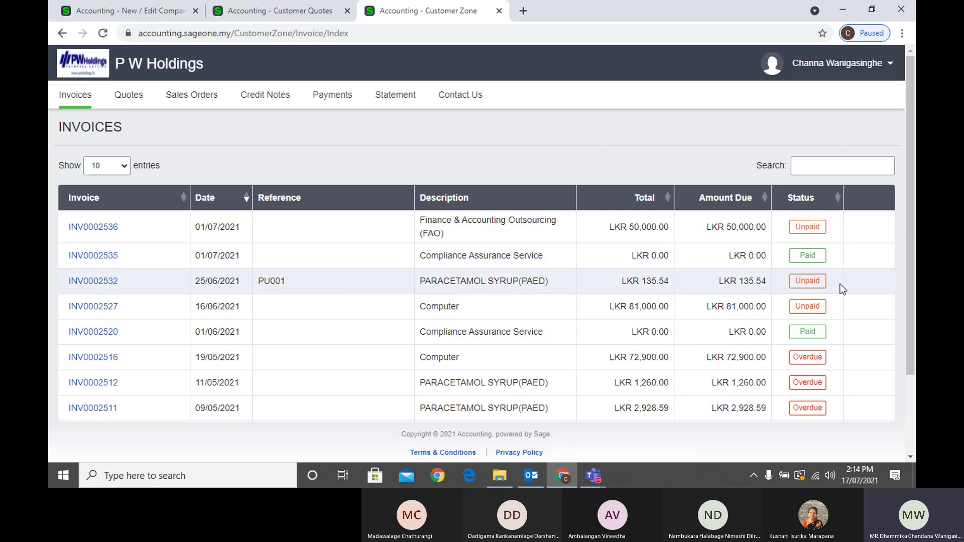
scroll(840, 284, down, 2)
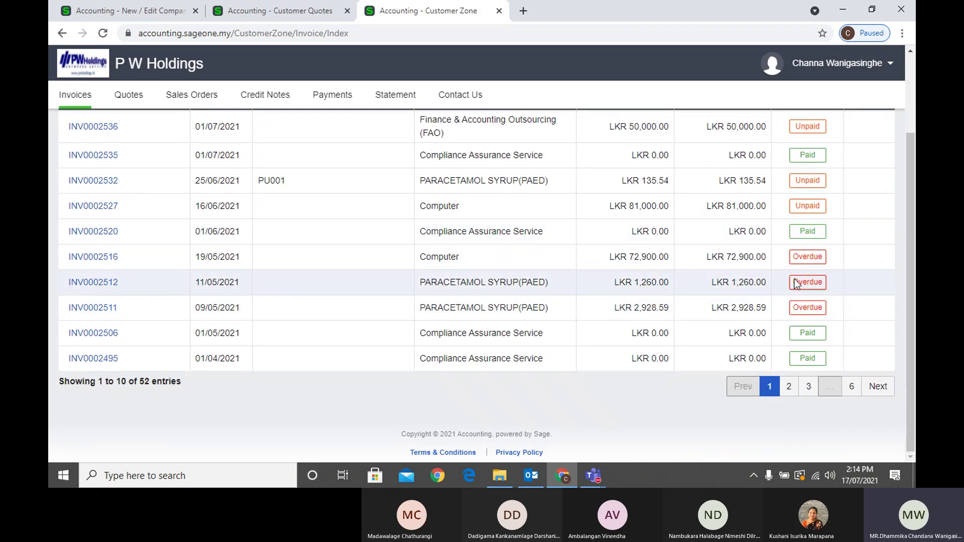
scroll(797, 281, up, 2)
scroll(832, 321, down, 2)
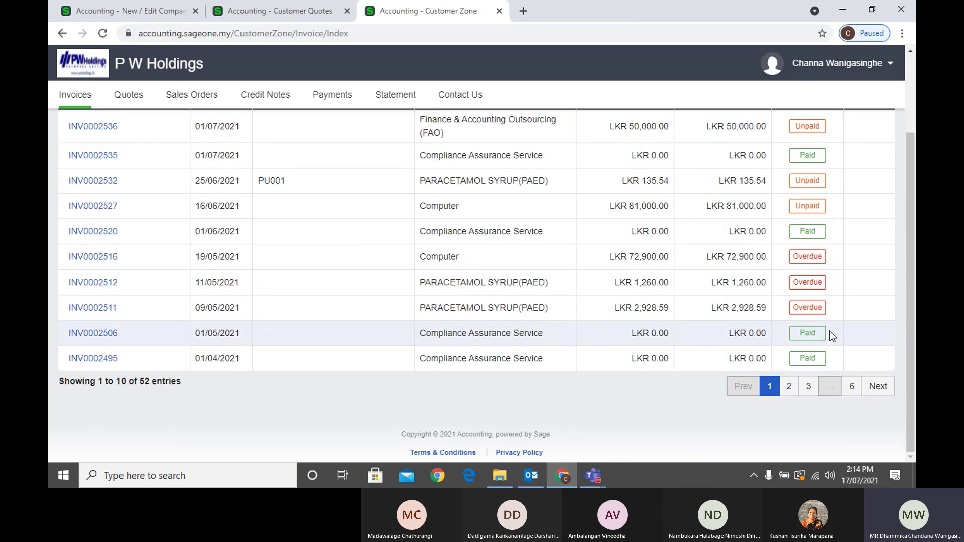
scroll(255, 327, up, 2)
scroll(206, 363, down, 2)
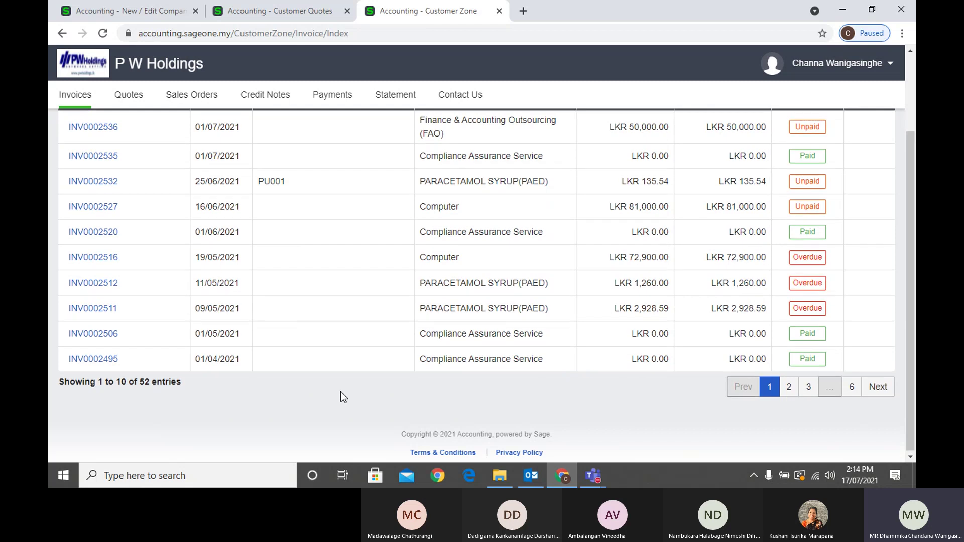
scroll(340, 394, up, 2)
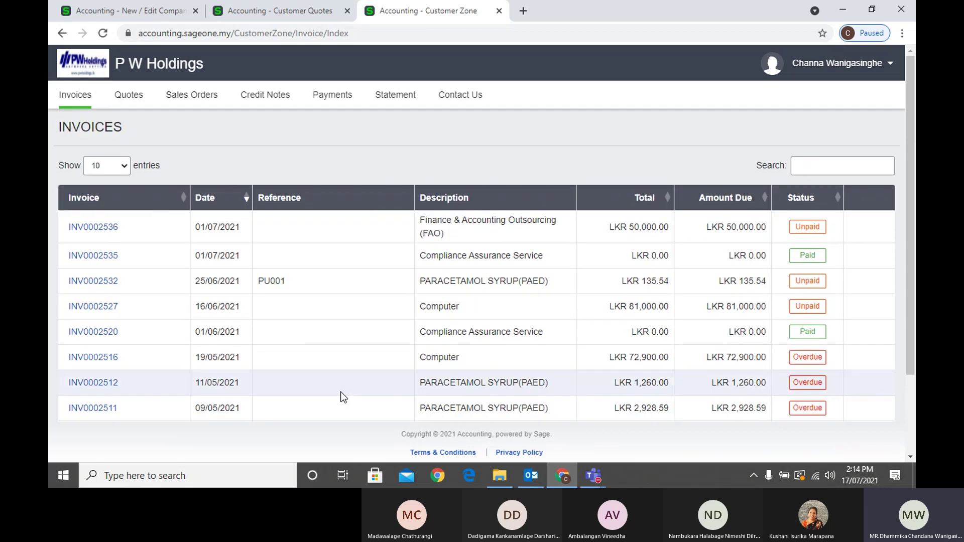
scroll(542, 389, down, 2)
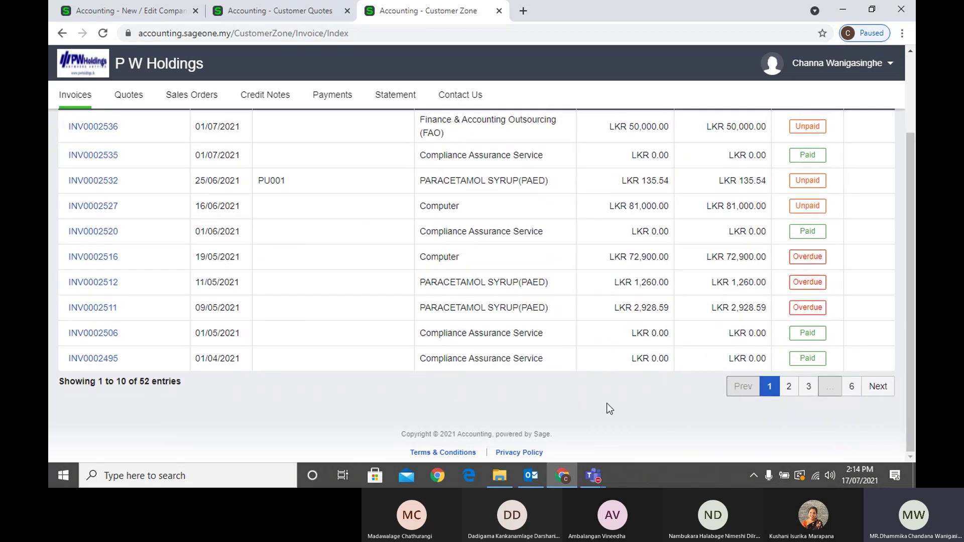
scroll(608, 408, up, 2)
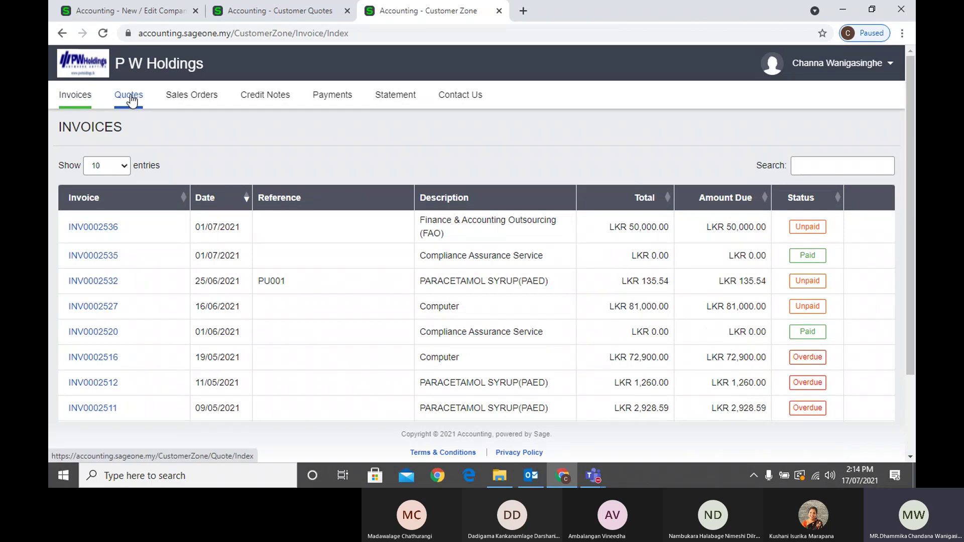
click(132, 101)
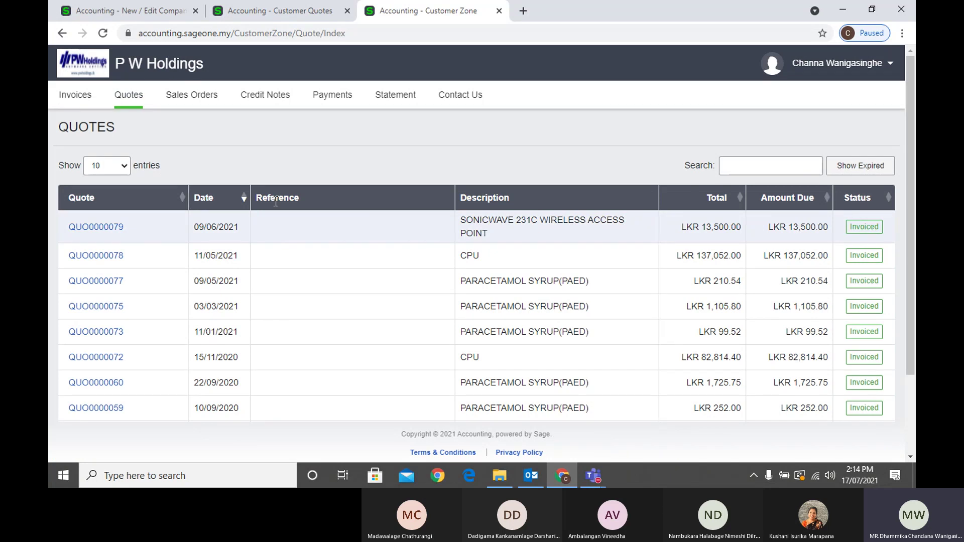
View the customer's sales orders, credit notes, payments and statement pages in turn
click(193, 103)
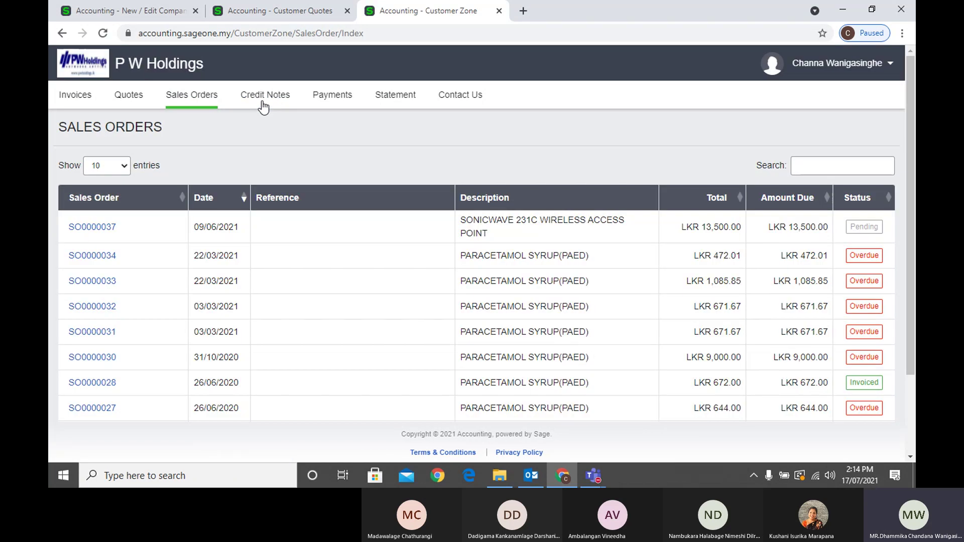
click(262, 103)
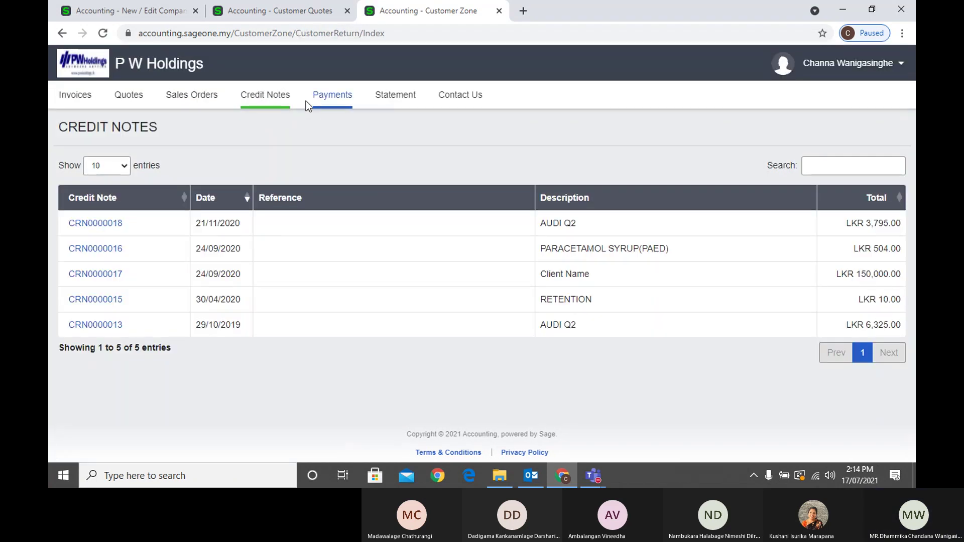
click(324, 100)
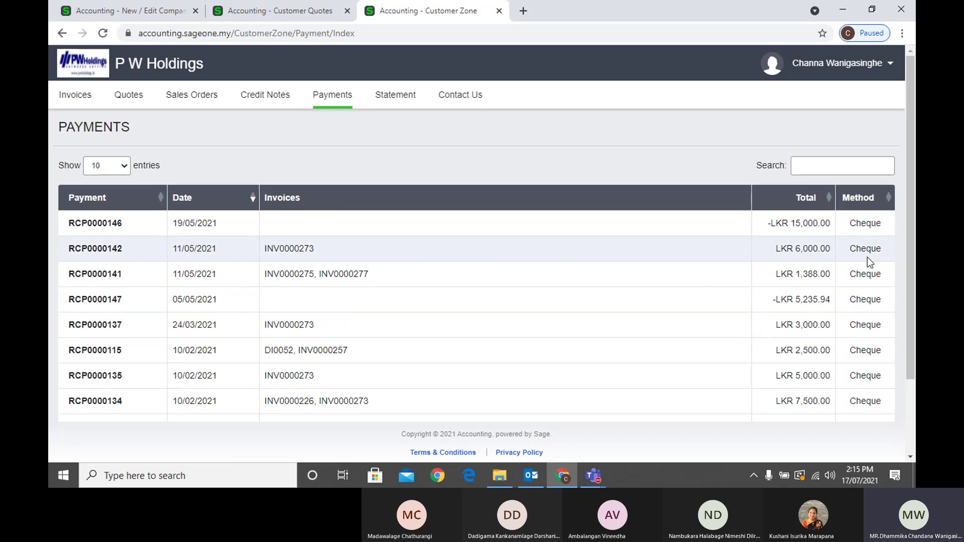
click(393, 104)
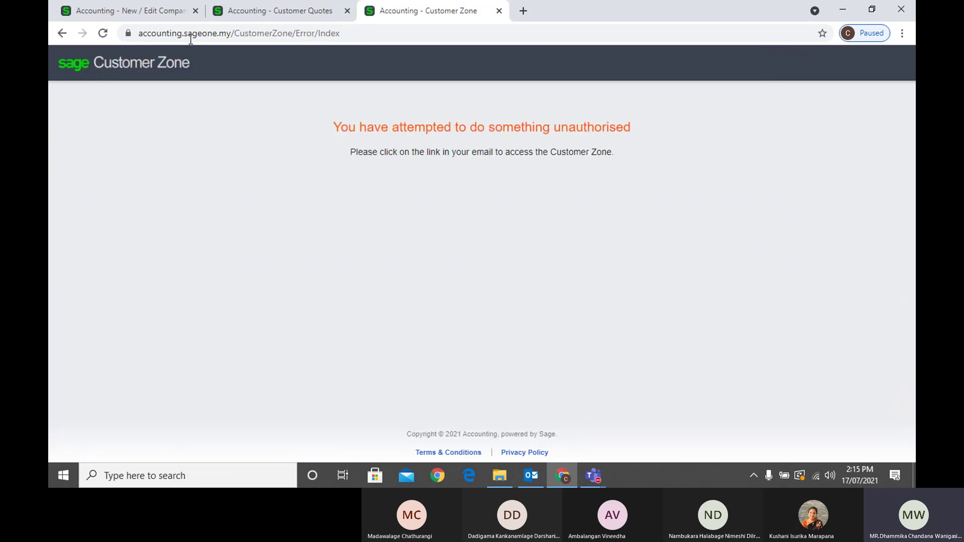
Leave the unauthorised error page and close Customer Zone, returning to the Customer Quotes list
click(61, 34)
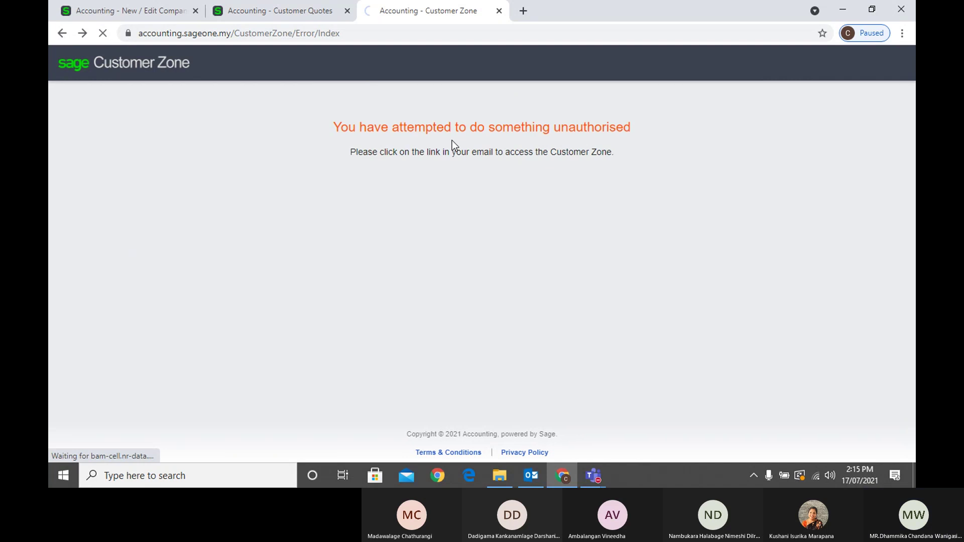
click(499, 11)
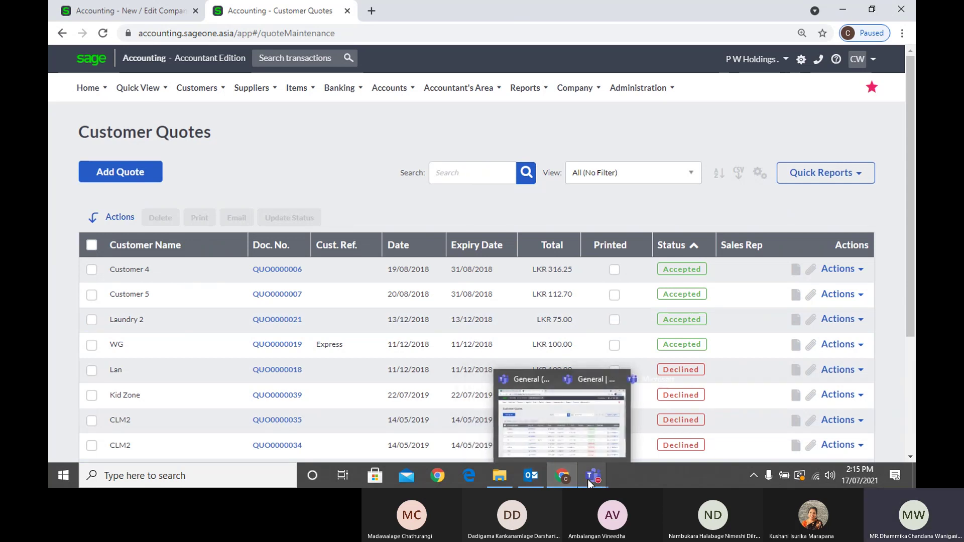
mouse_move(594, 481)
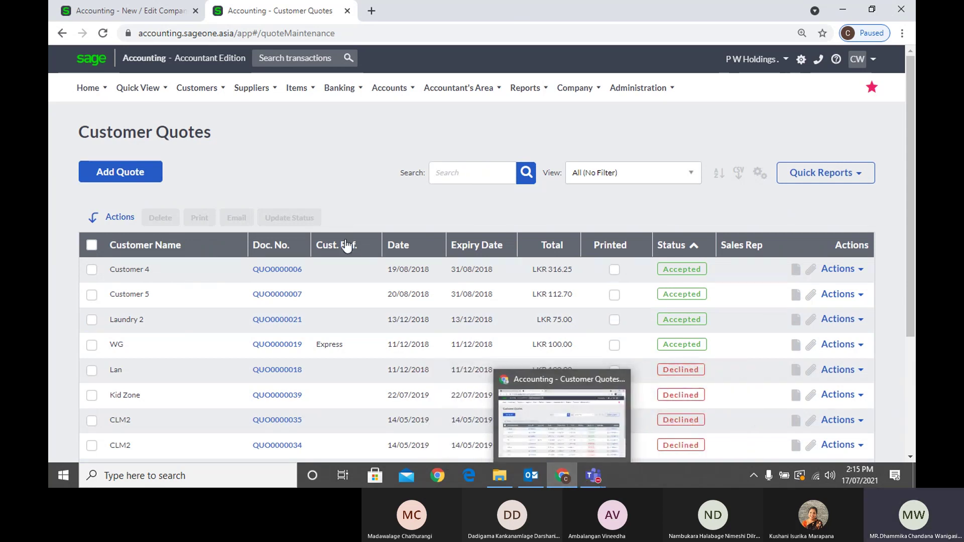
Keep Customer Zone enabled with Invoices and Account History access, then reopen the emailed invoice link
key(ctrl+shift+Tab)
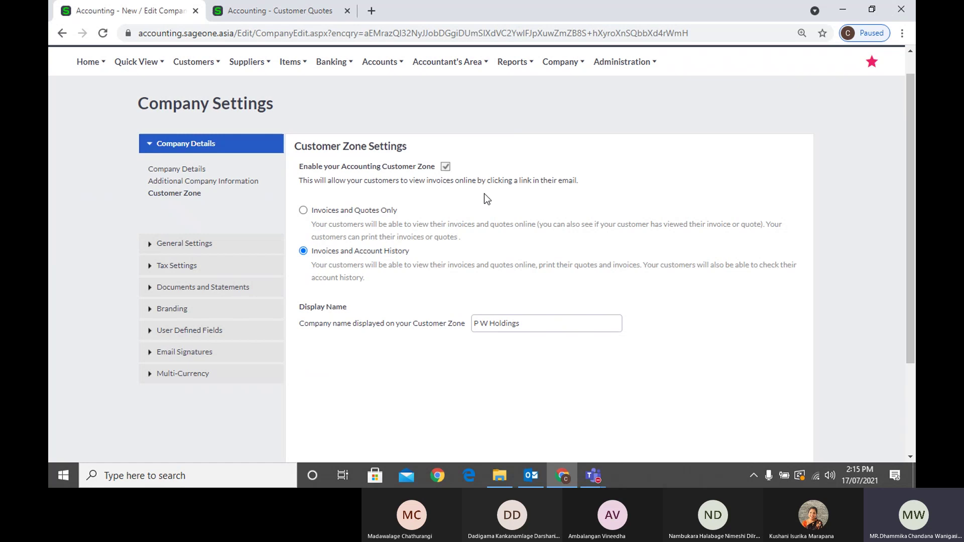
key(space)
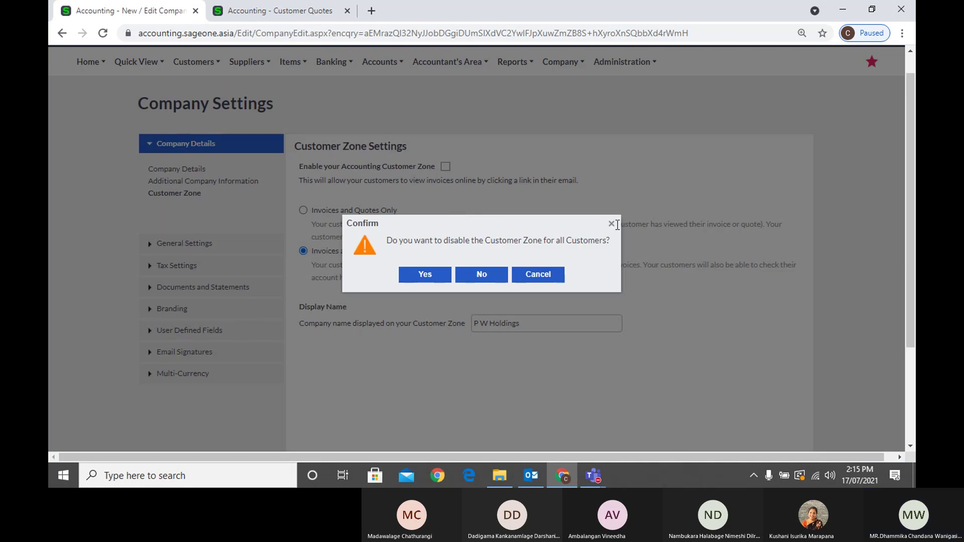
click(613, 225)
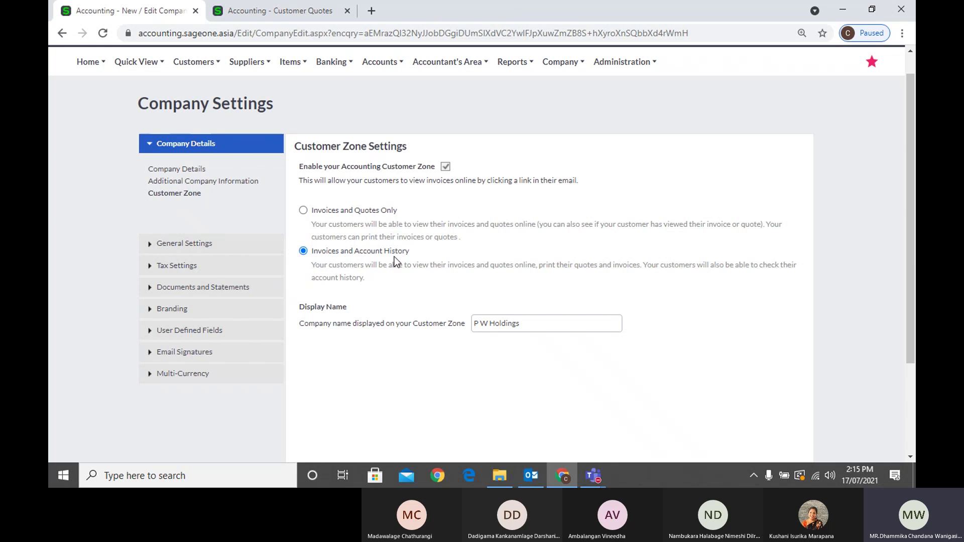
click(303, 211)
click(304, 253)
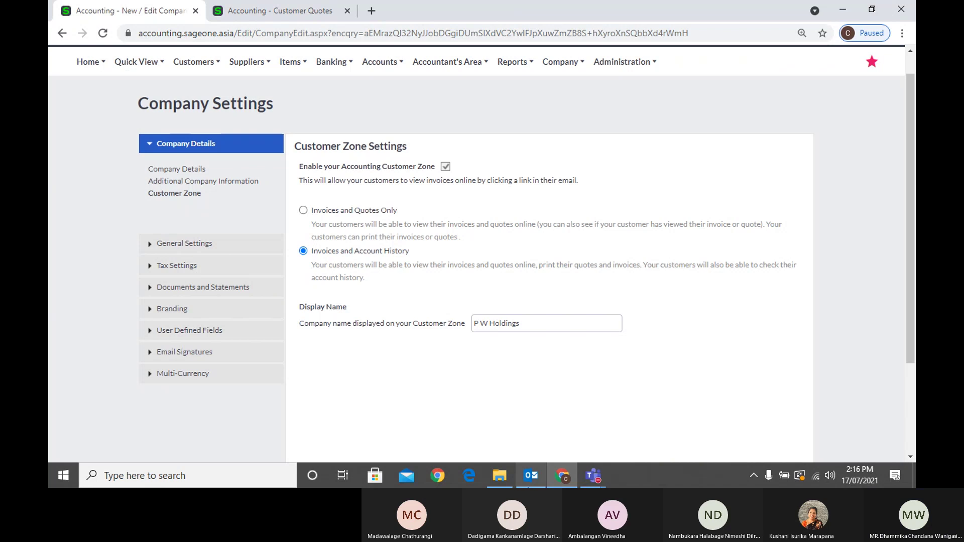
click(530, 485)
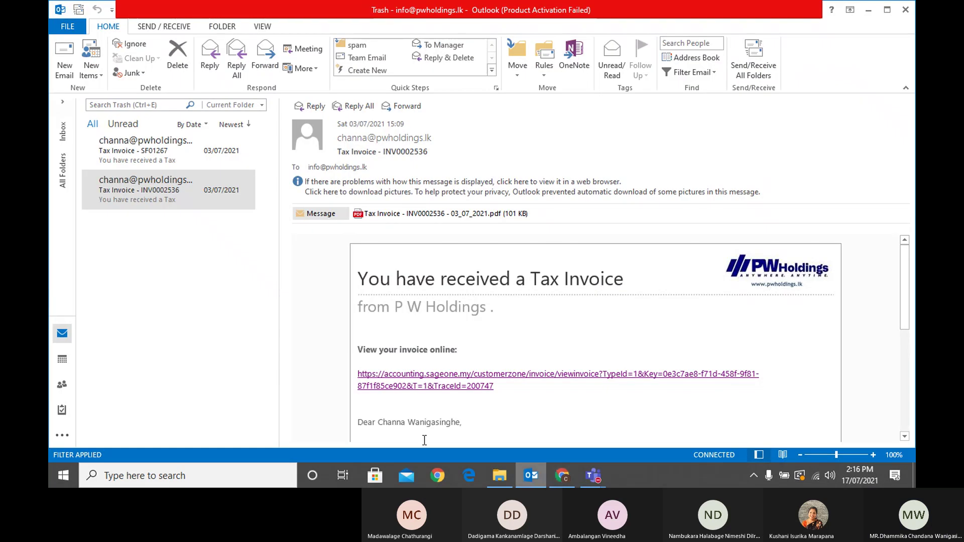
click(385, 387)
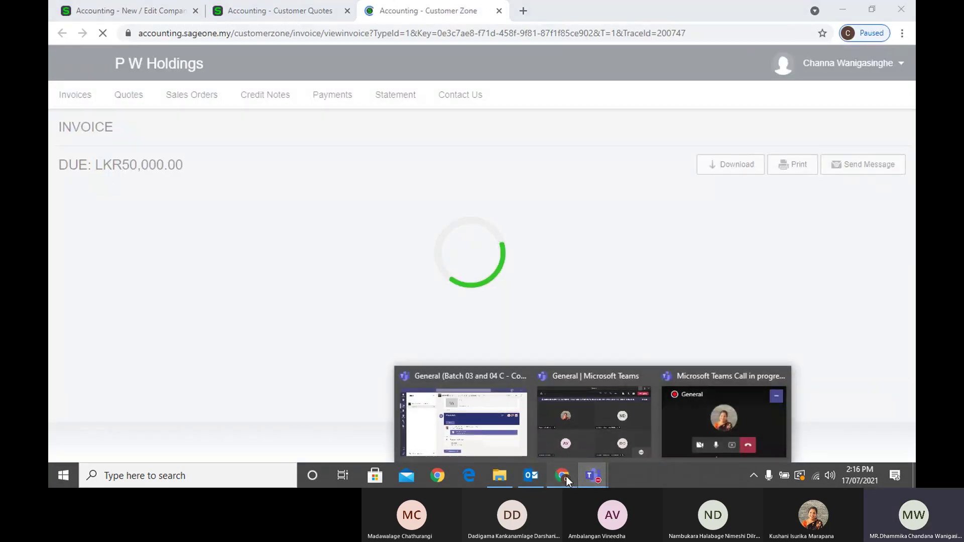
Compare the Customer Quotes and invoice tabs, ending on Customer Zone settings for P W Holdings
click(125, 10)
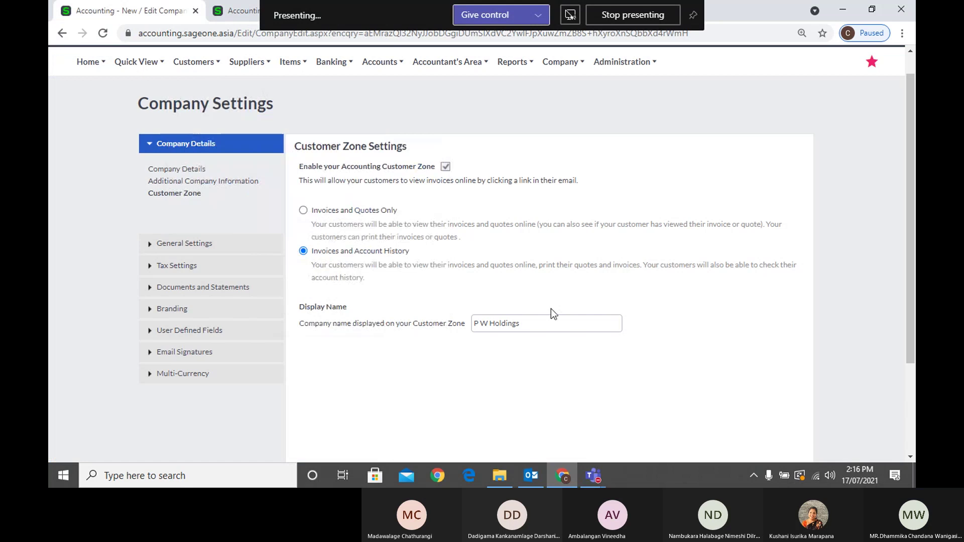
triple_click(552, 323)
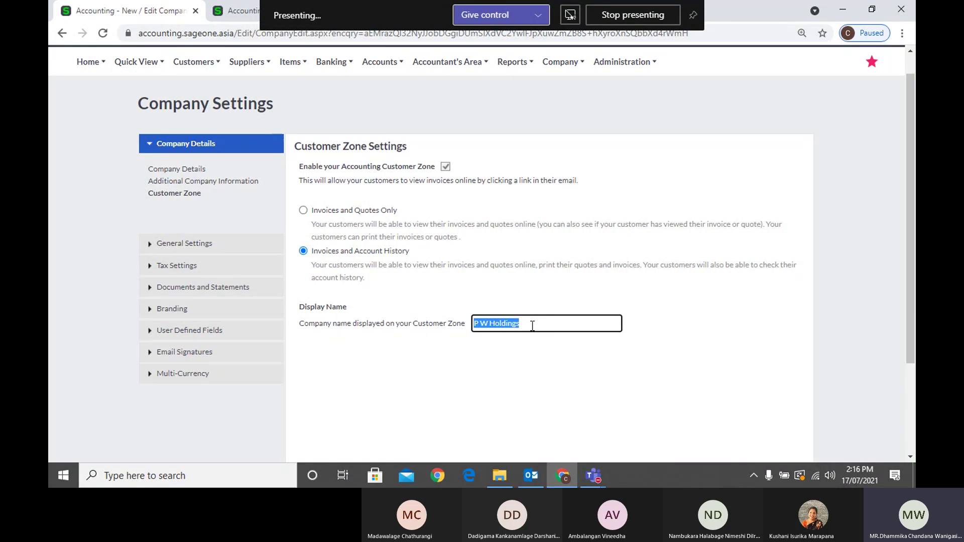
click(221, 16)
click(874, 10)
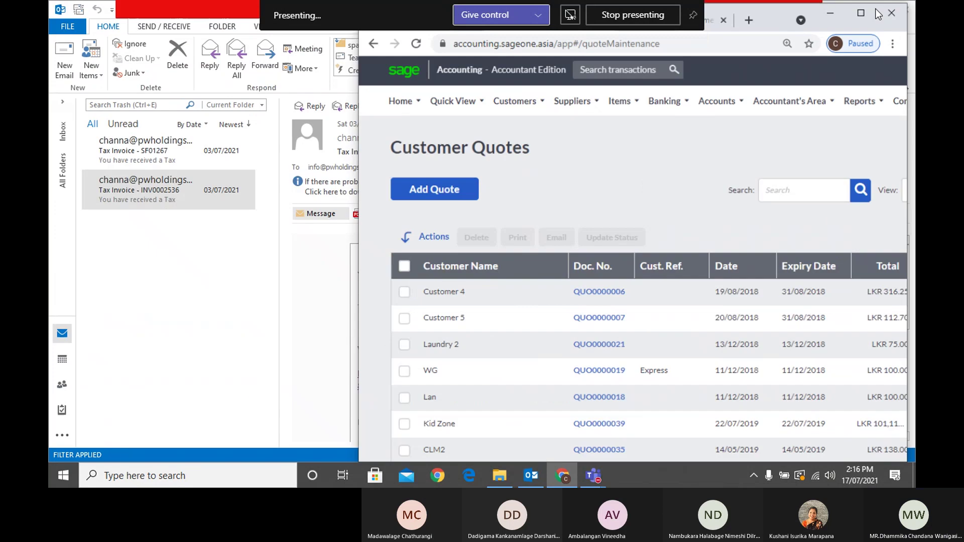
click(687, 46)
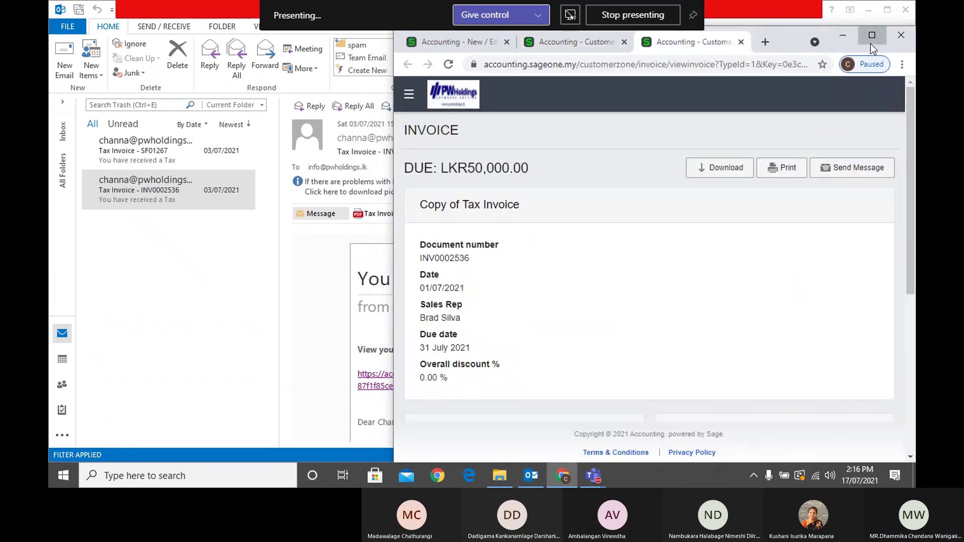
click(872, 35)
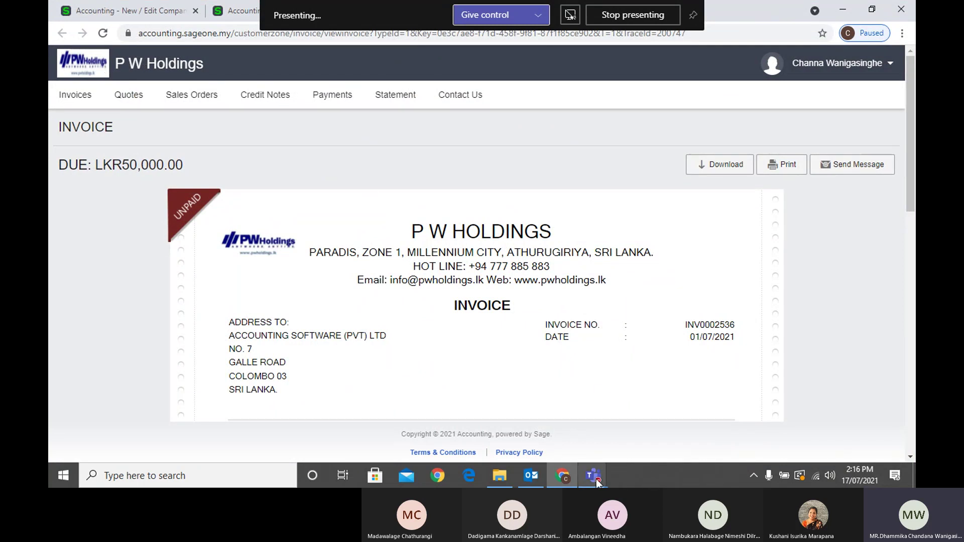
click(140, 11)
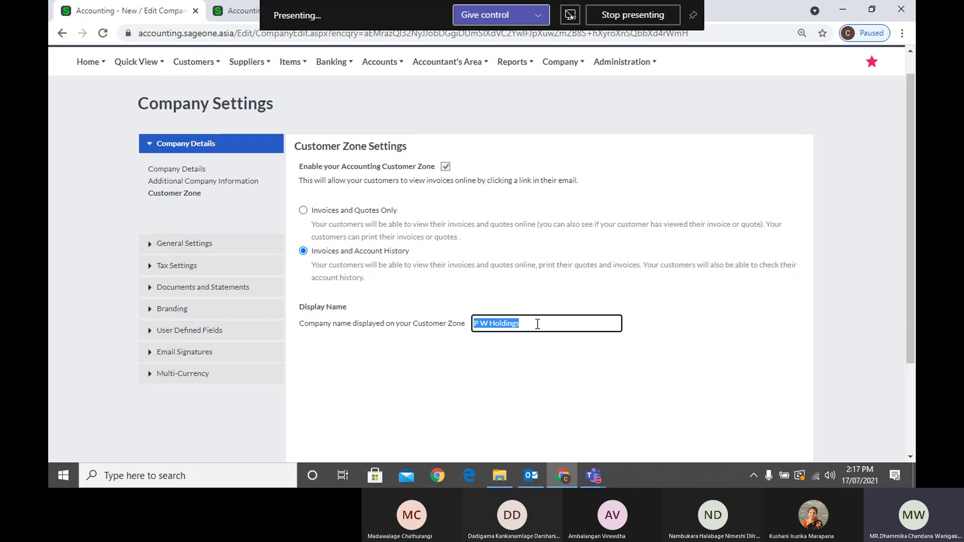
Close the customer-zone invoice tab and return to the Company Settings Customer Zone section
scroll(665, 329, down, 1)
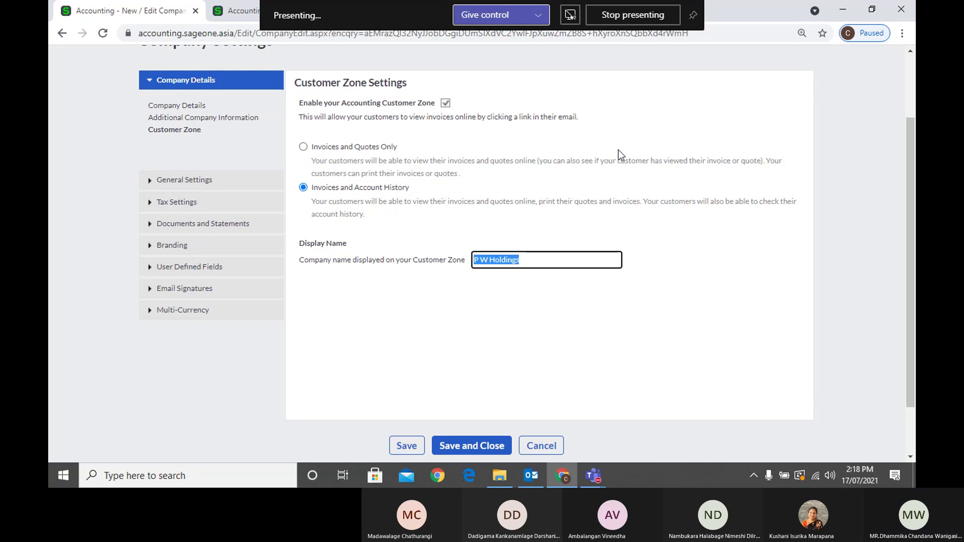
drag(788, 8, 750, 64)
click(747, 63)
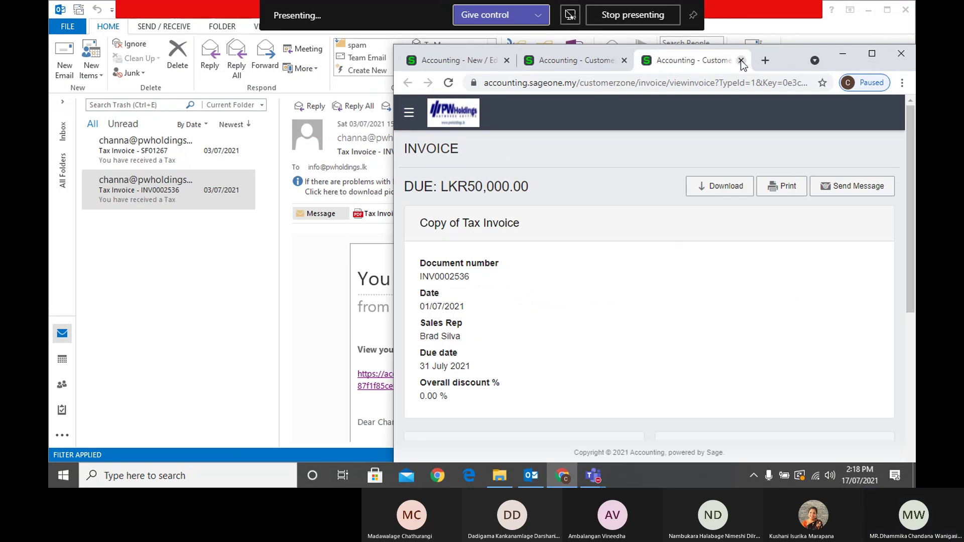
click(741, 60)
click(872, 54)
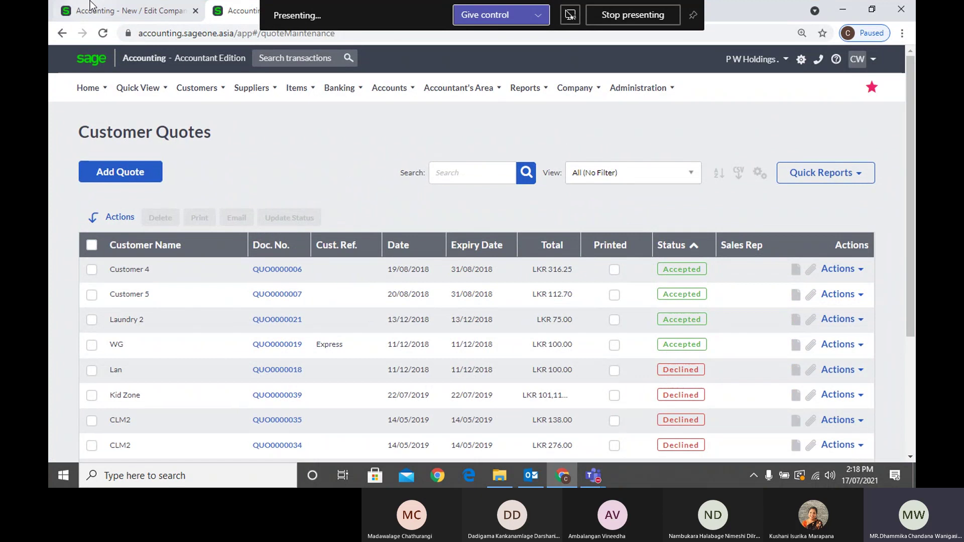
click(107, 16)
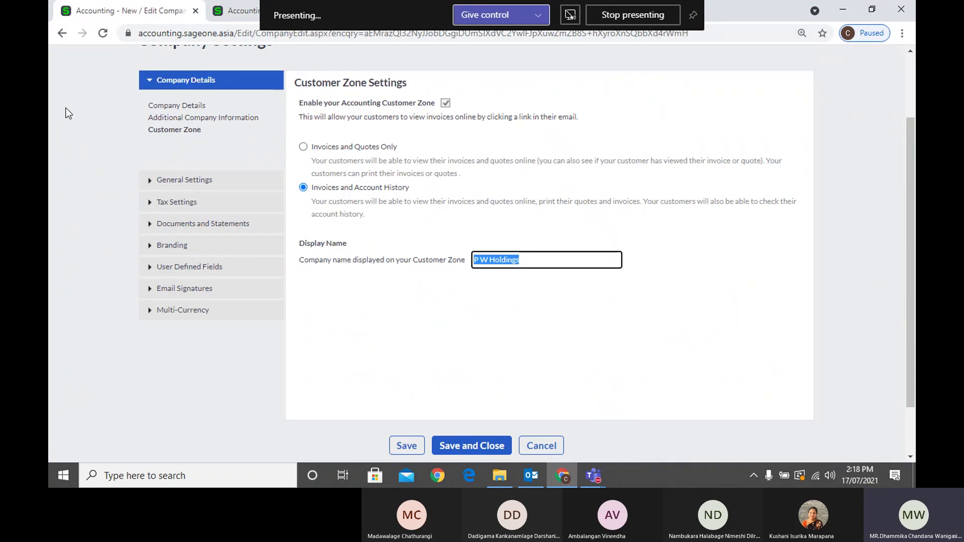
scroll(69, 113, up, 2)
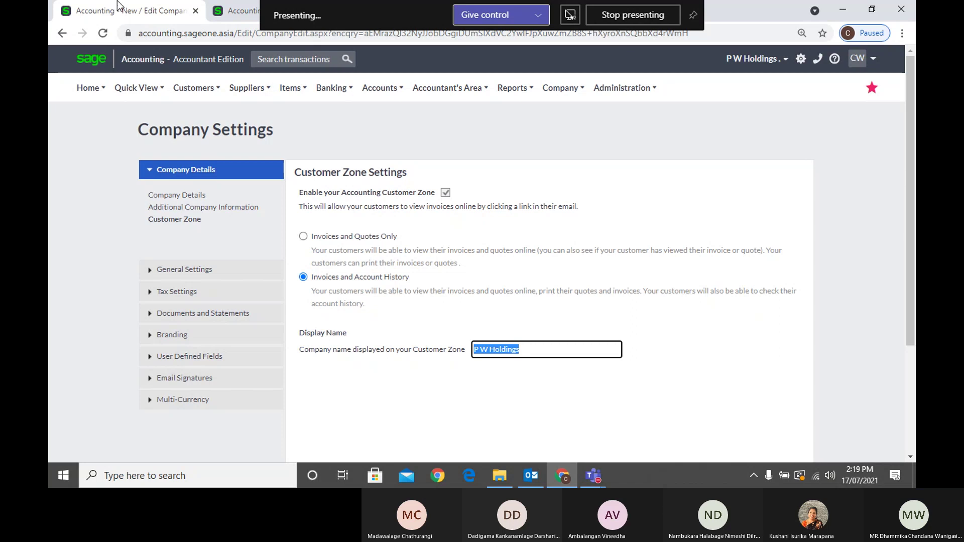
Disable and re-enable the Customer Zone, confirming both prompts, leaving Invoices and Quotes Only access
click(445, 193)
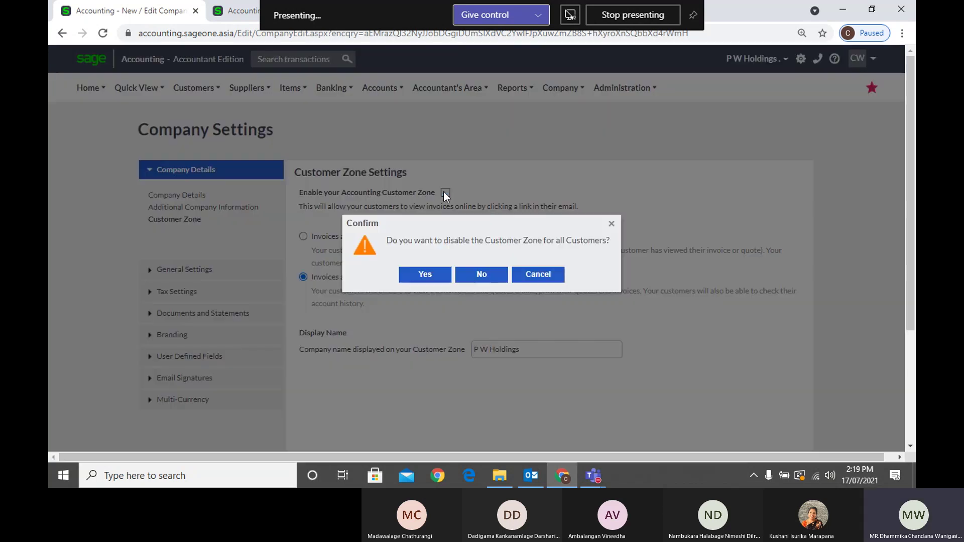
click(436, 278)
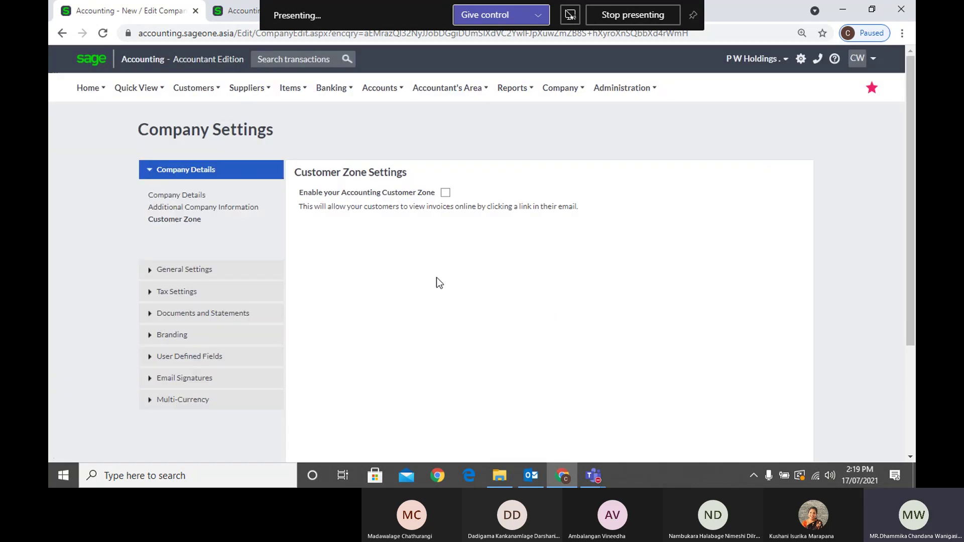
click(445, 193)
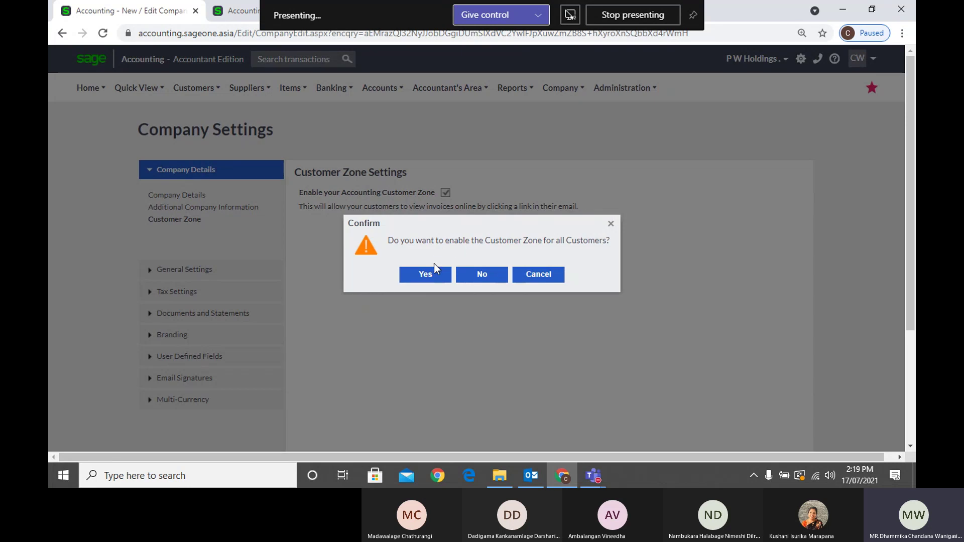
click(435, 281)
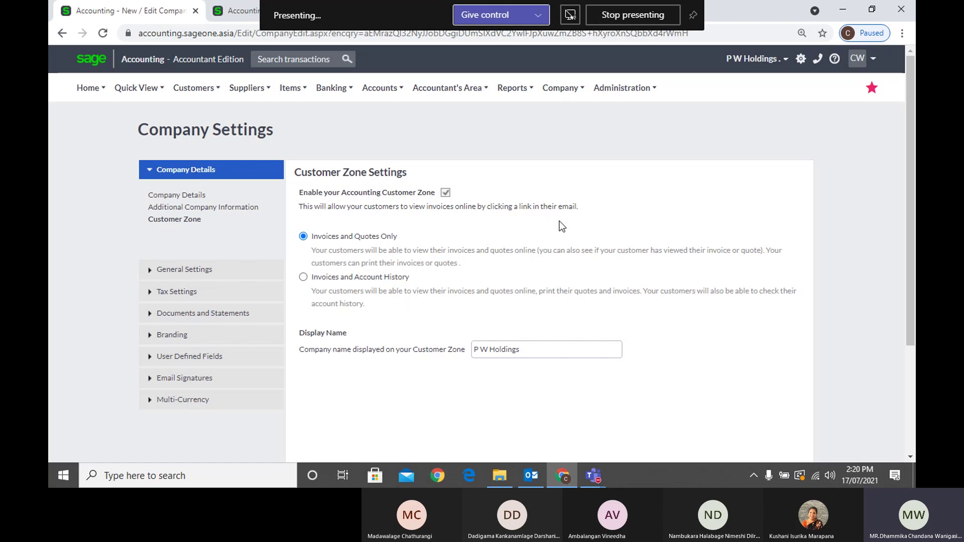
scroll(562, 221, down, 3)
Save the Company Settings with Customer Zone set to Invoices and Quotes Only
click(419, 386)
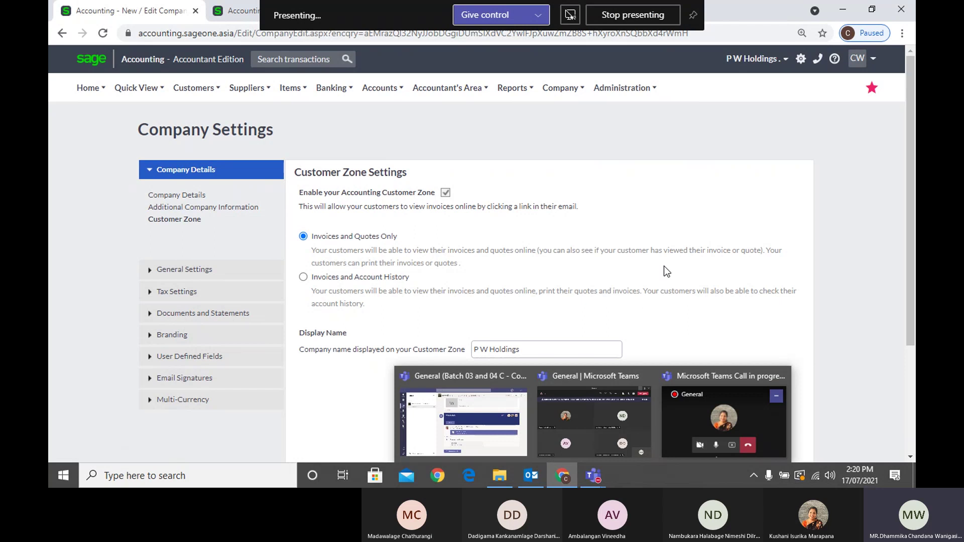
Expand General Settings and show Financial Years, with 01/04/2021–31/03/2022 as the current year
click(210, 278)
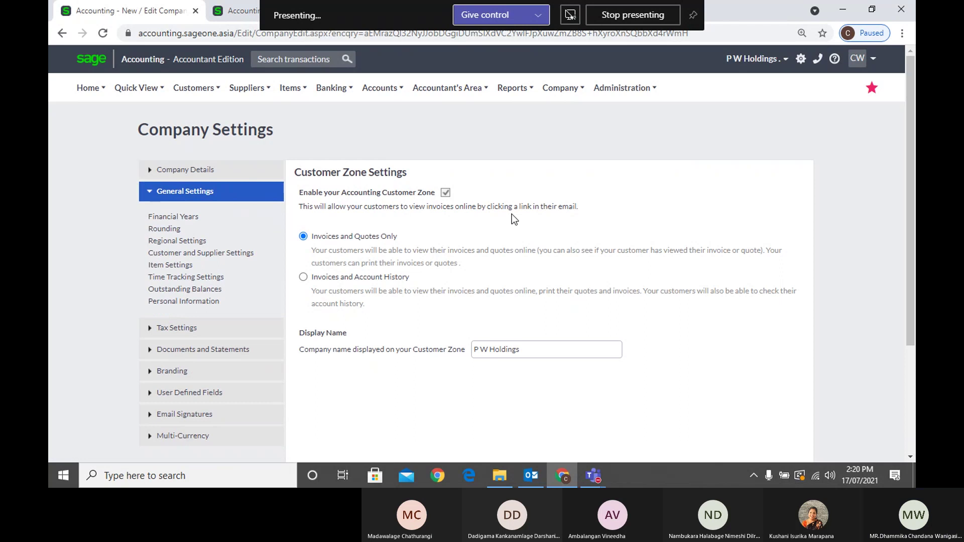
click(185, 218)
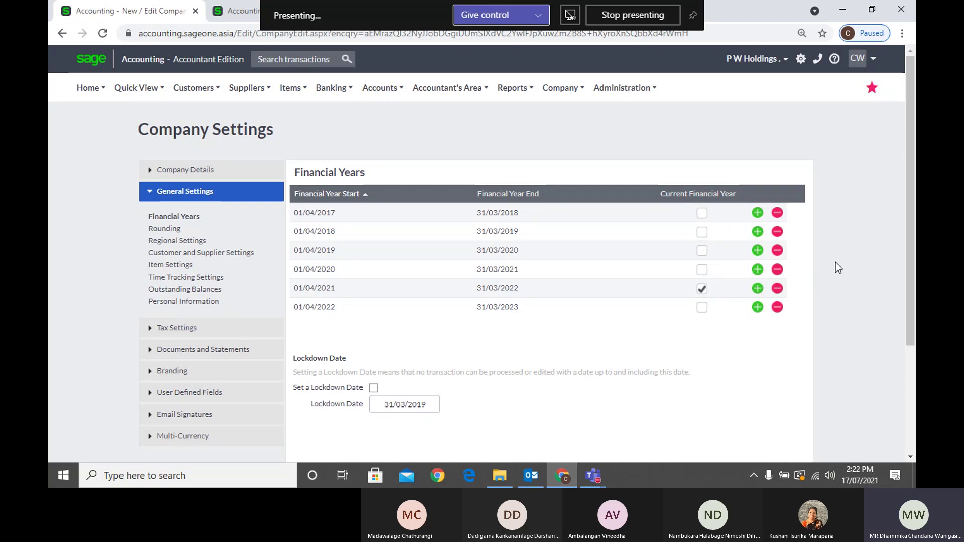
click(374, 289)
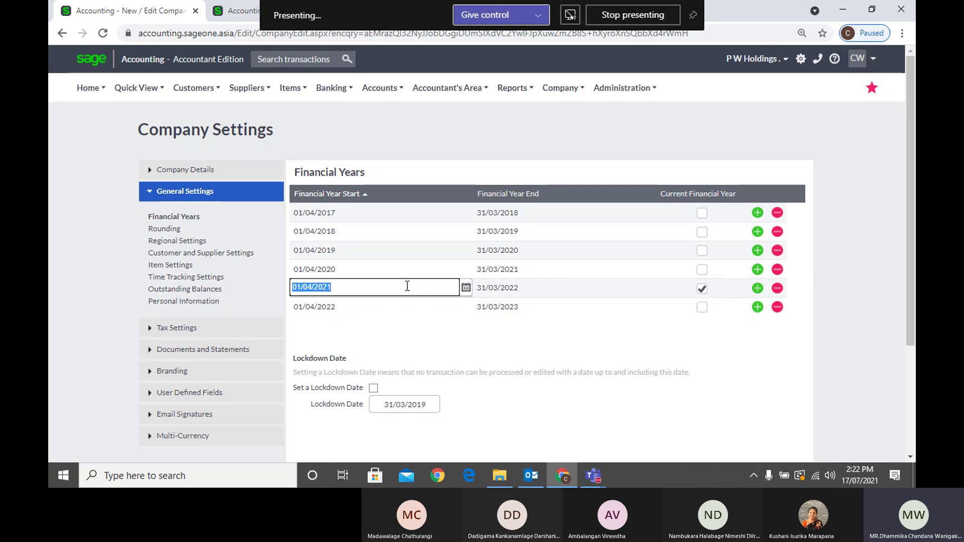
click(530, 291)
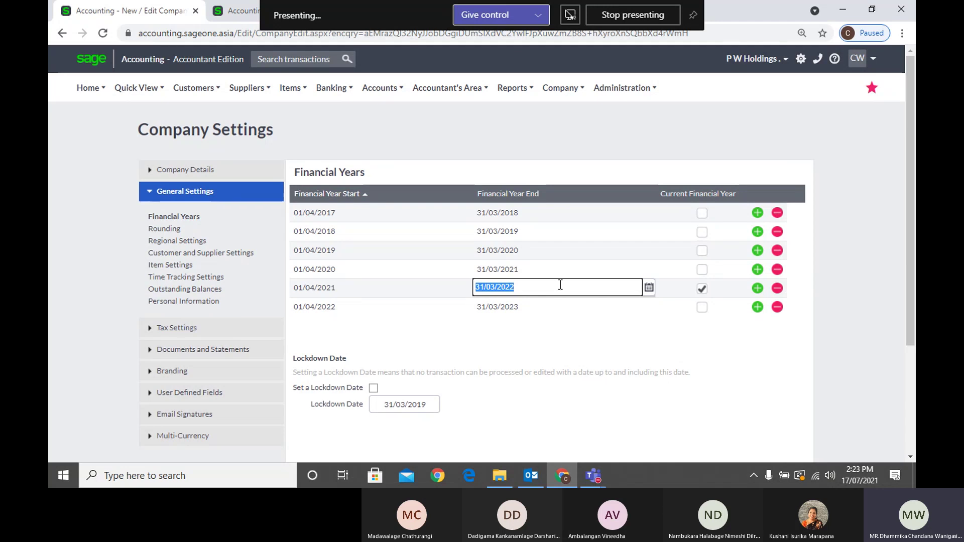
key(Tab)
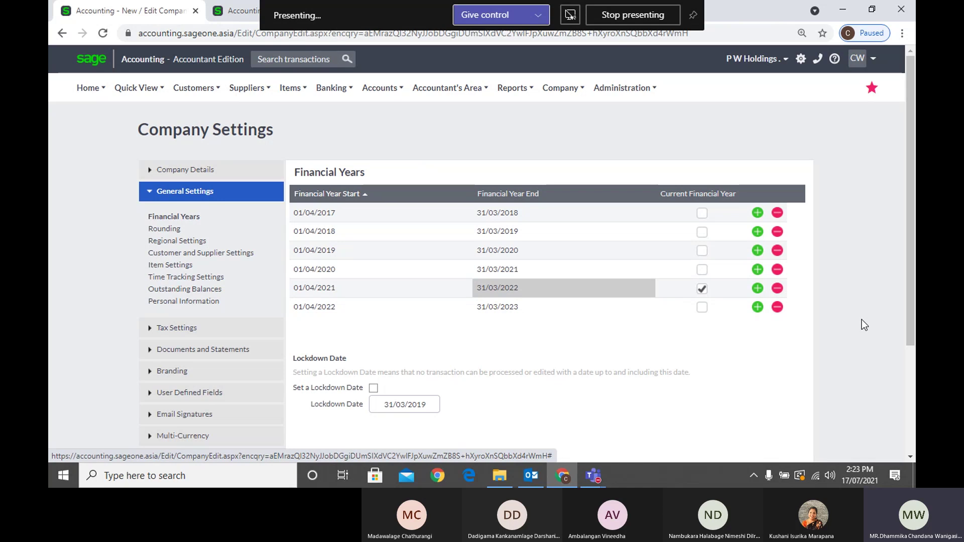
click(337, 288)
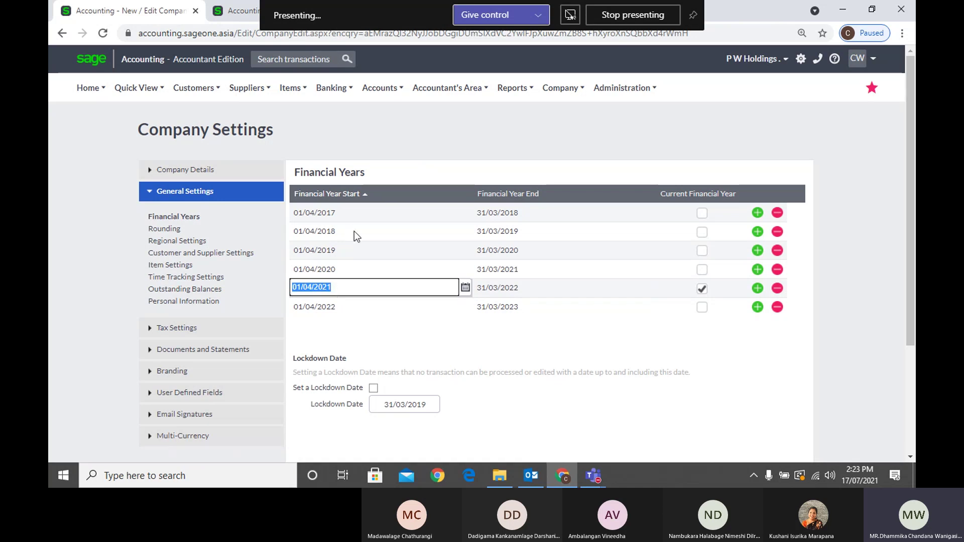
click(516, 295)
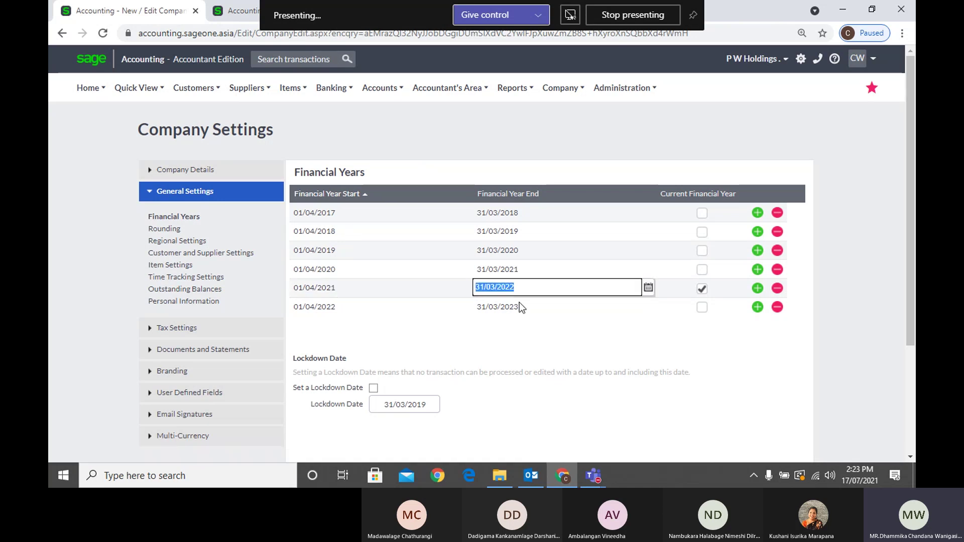
click(391, 270)
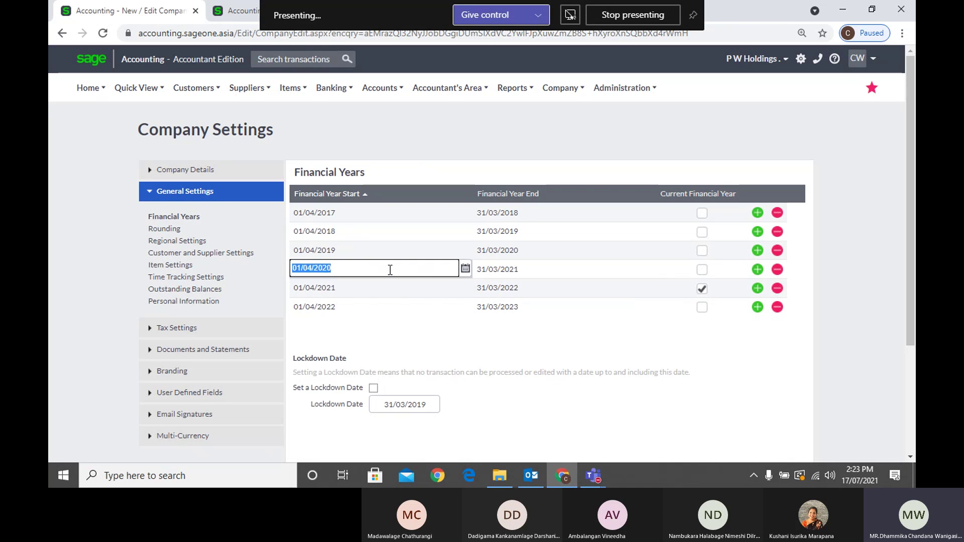
click(515, 272)
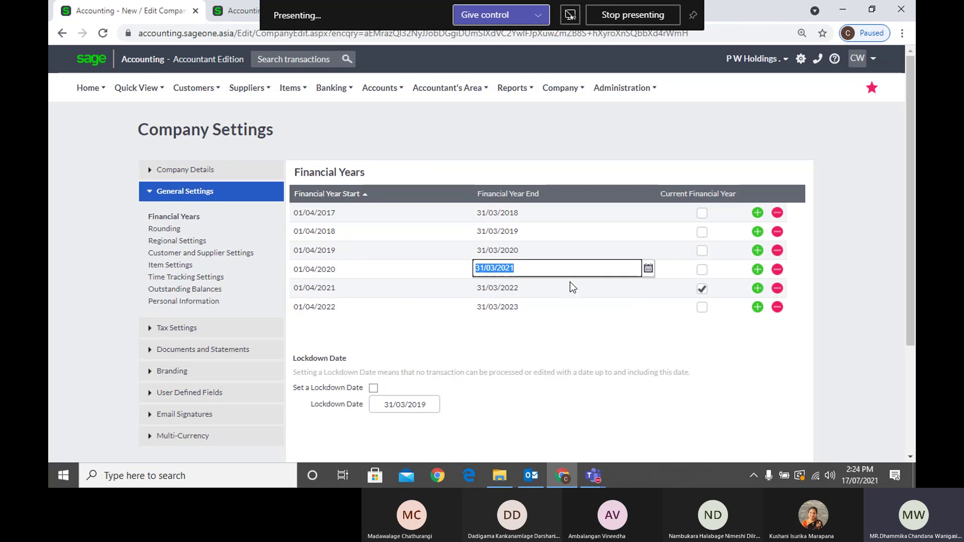
click(593, 346)
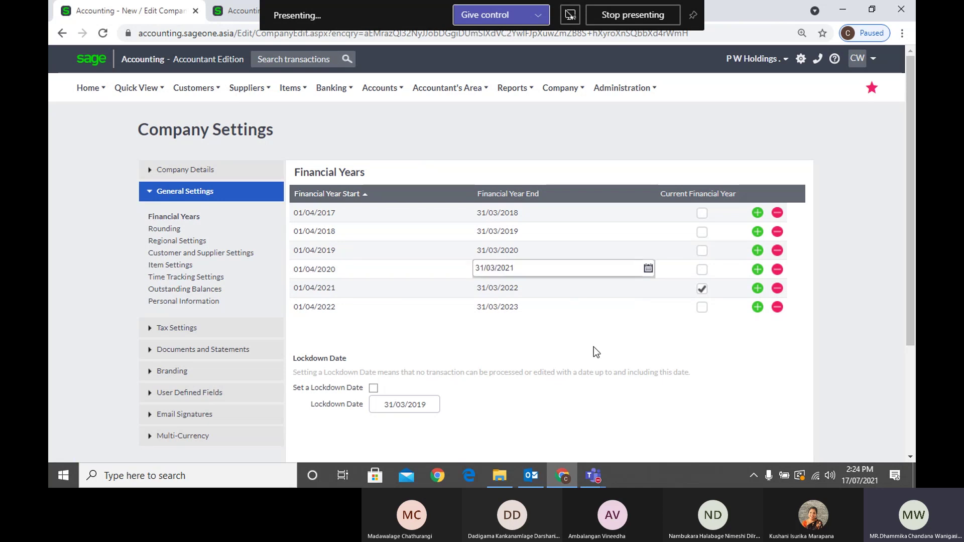
click(390, 271)
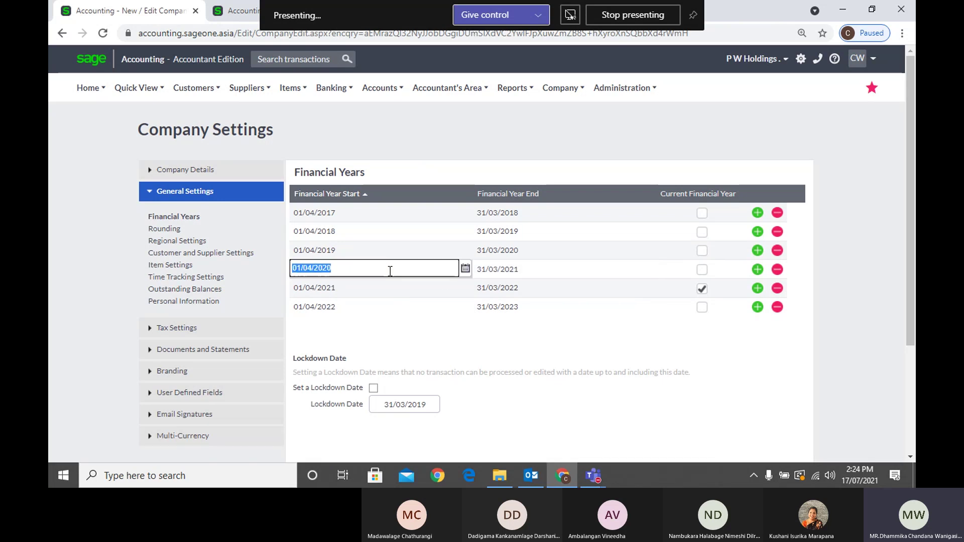
click(465, 270)
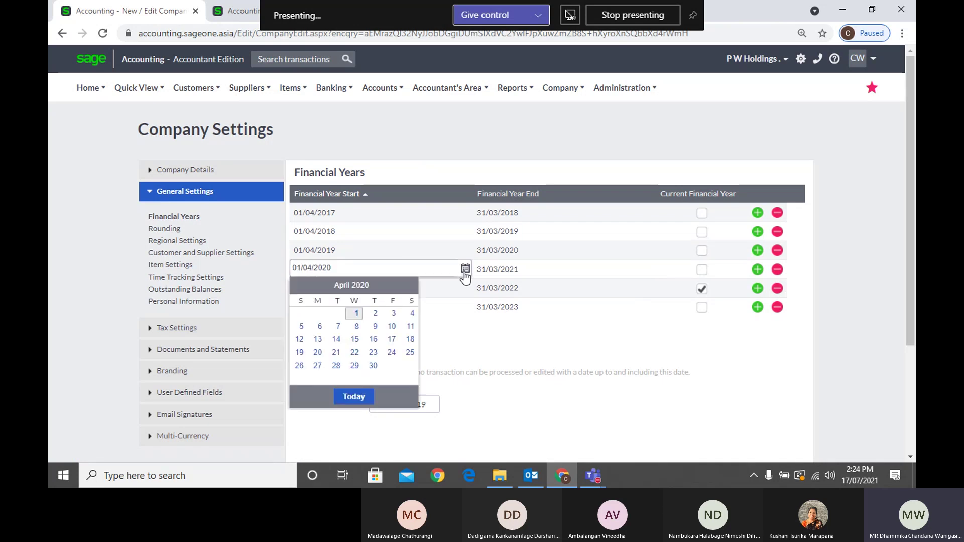
click(387, 270)
drag(381, 270, 273, 277)
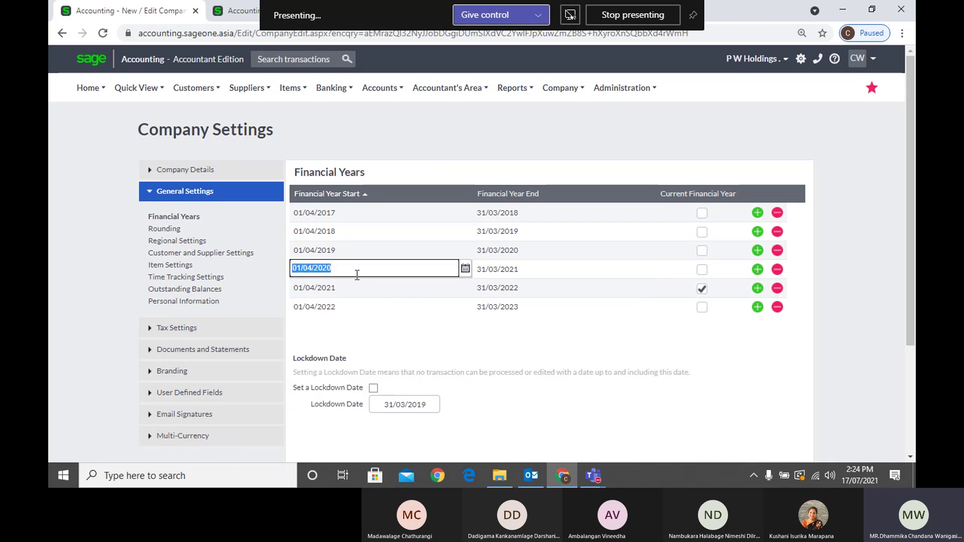
click(535, 271)
click(558, 348)
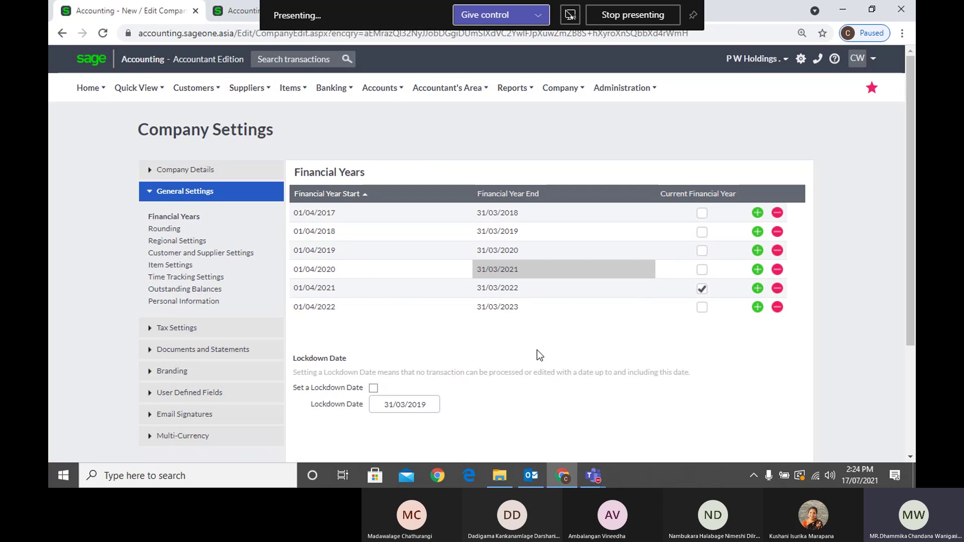
click(361, 270)
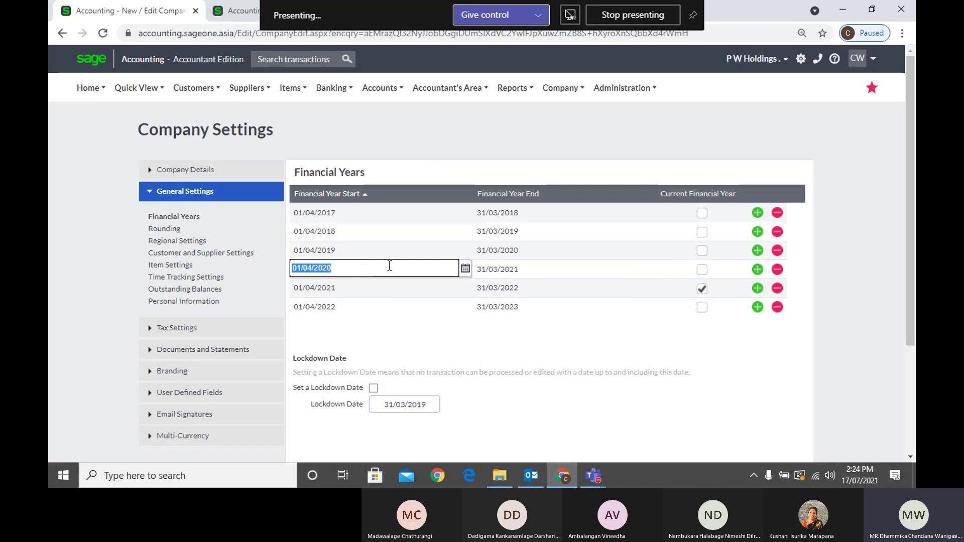
click(509, 271)
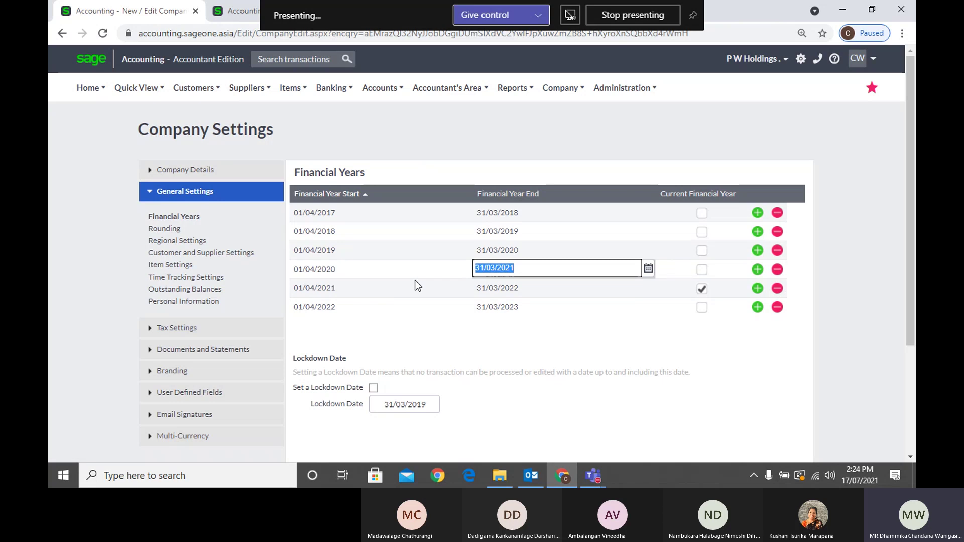
click(487, 327)
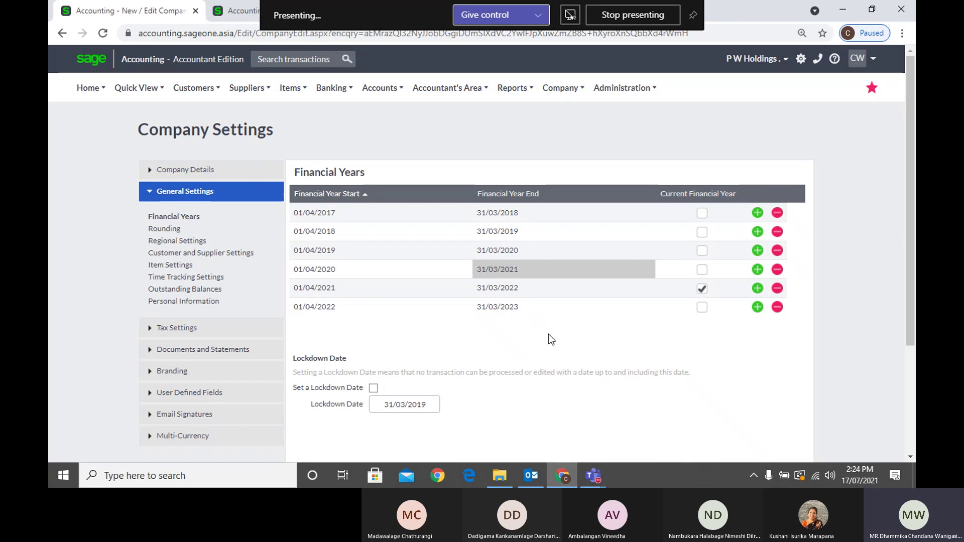
click(758, 307)
click(758, 327)
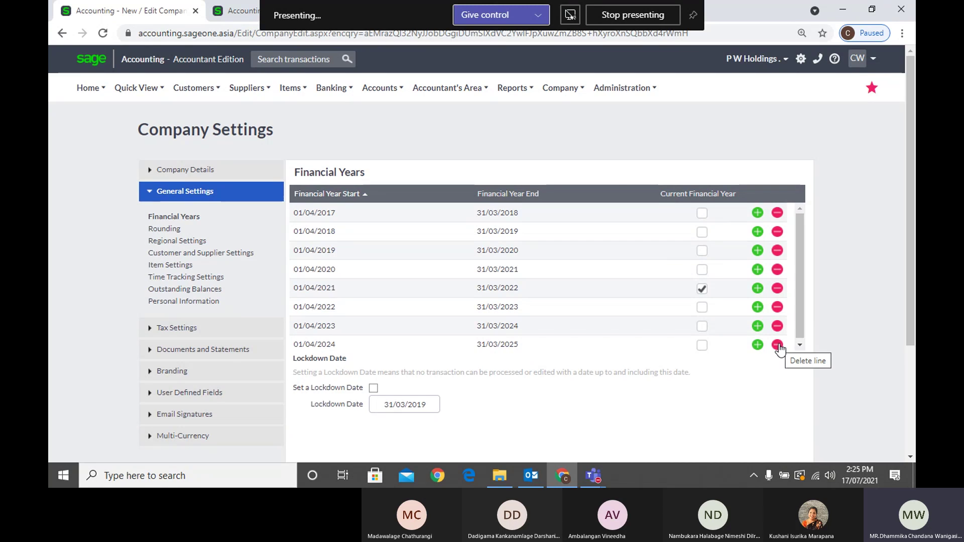
click(778, 346)
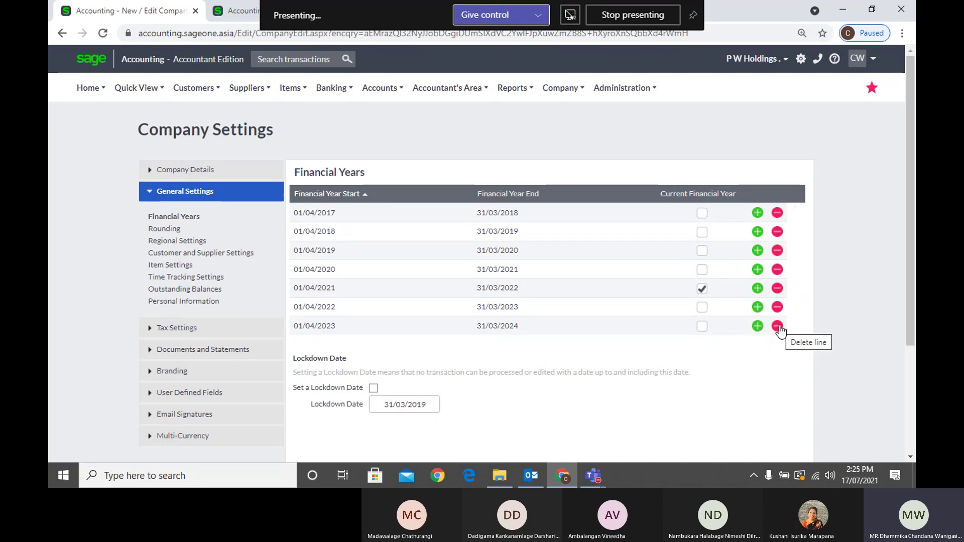
click(778, 327)
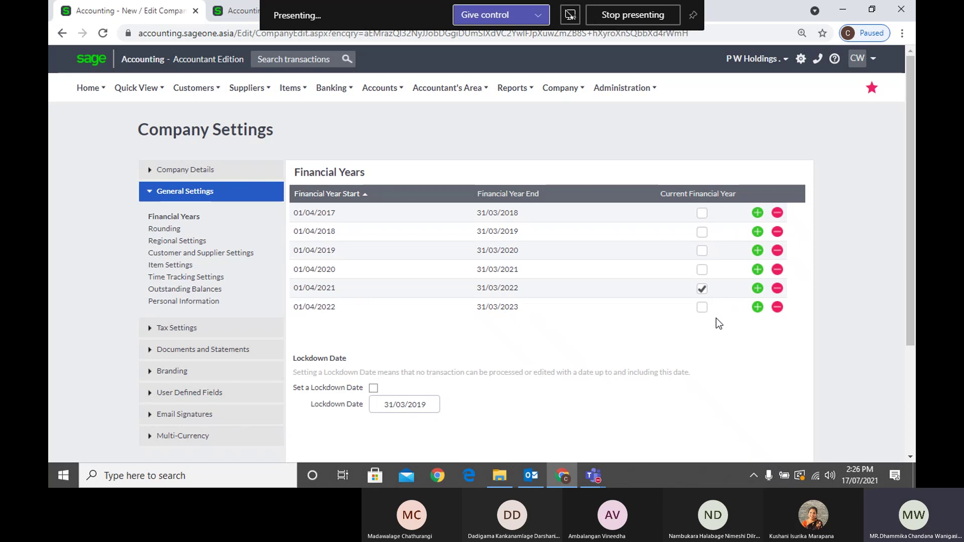
Switch on Set a Lockdown Date and replace 31/03/2019 with 31/03/2021
scroll(399, 345, down, 3)
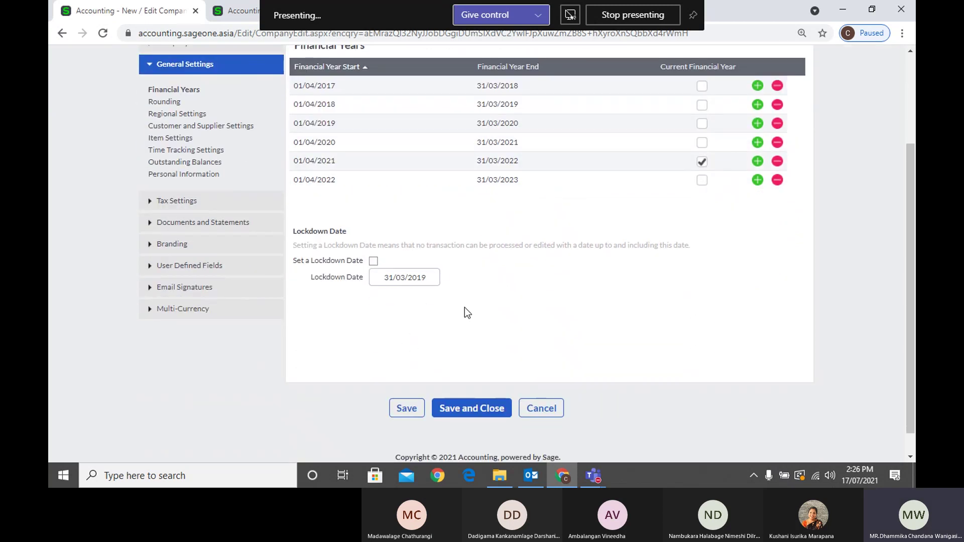
scroll(522, 311, up, 2)
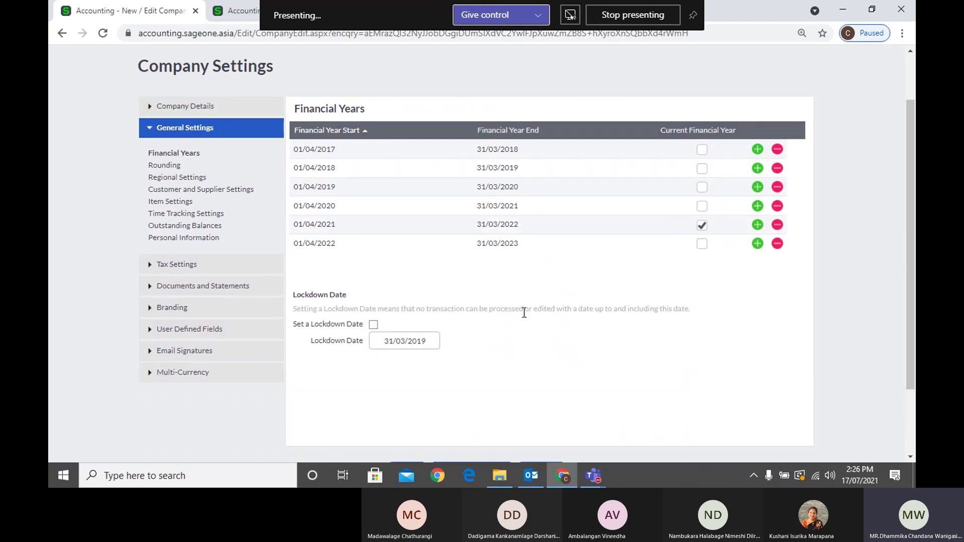
click(373, 325)
click(407, 342)
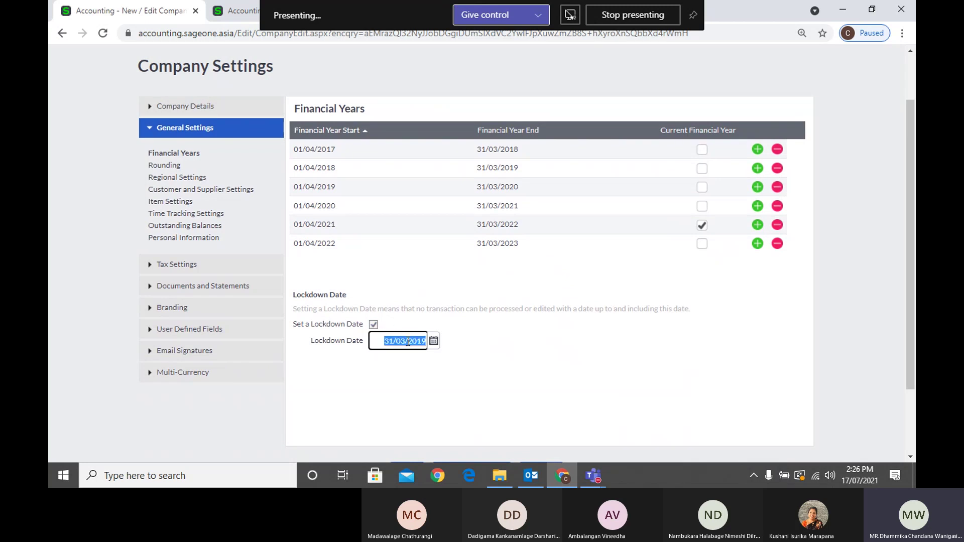
click(429, 370)
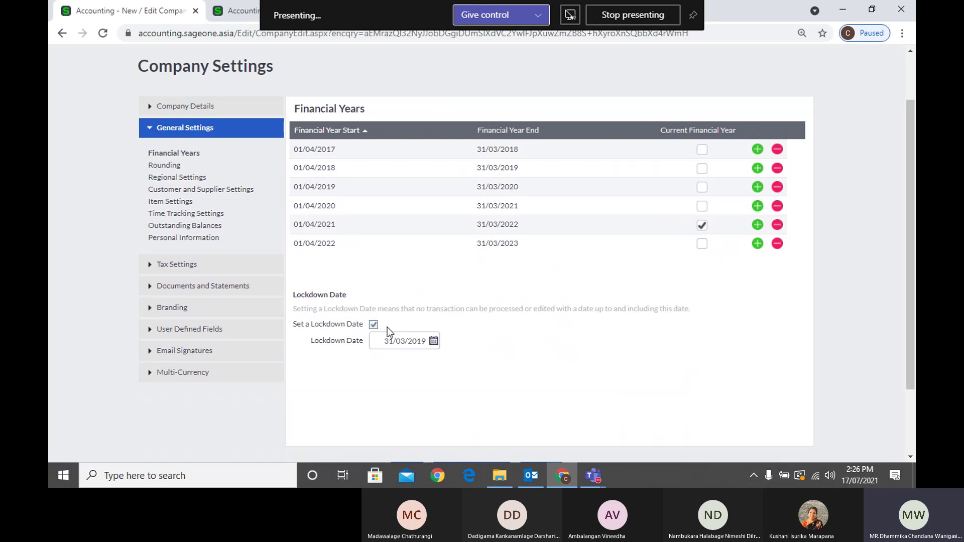
click(412, 342)
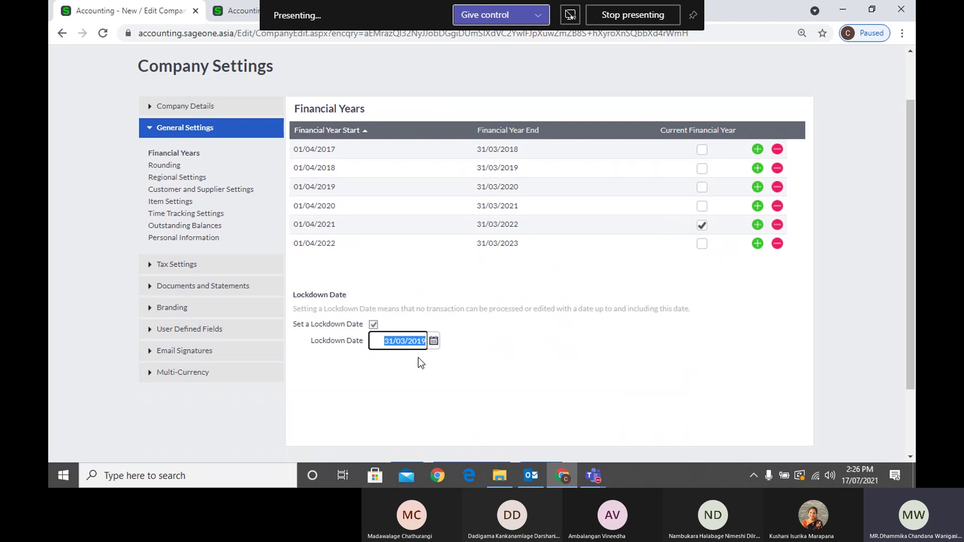
click(479, 357)
click(413, 343)
text(31/03/2021)
Enter 30/06/2021 as the lockdown date, then decline the lock processing warning
scroll(492, 354, down, 3)
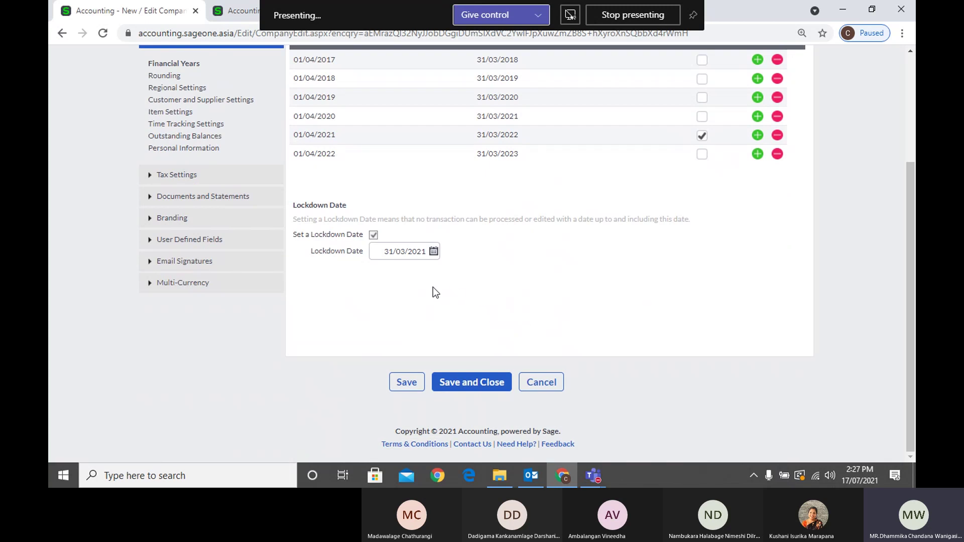
scroll(478, 294, up, 1)
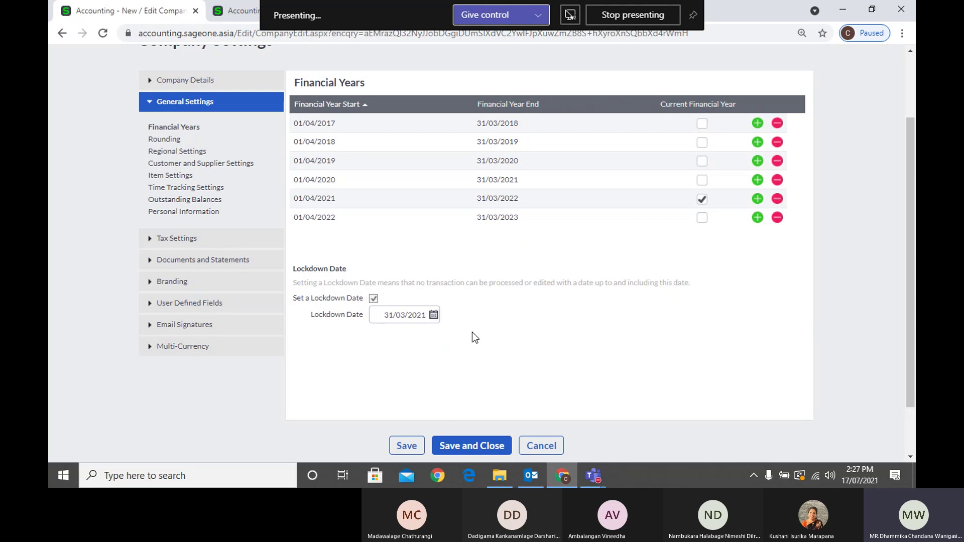
click(415, 314)
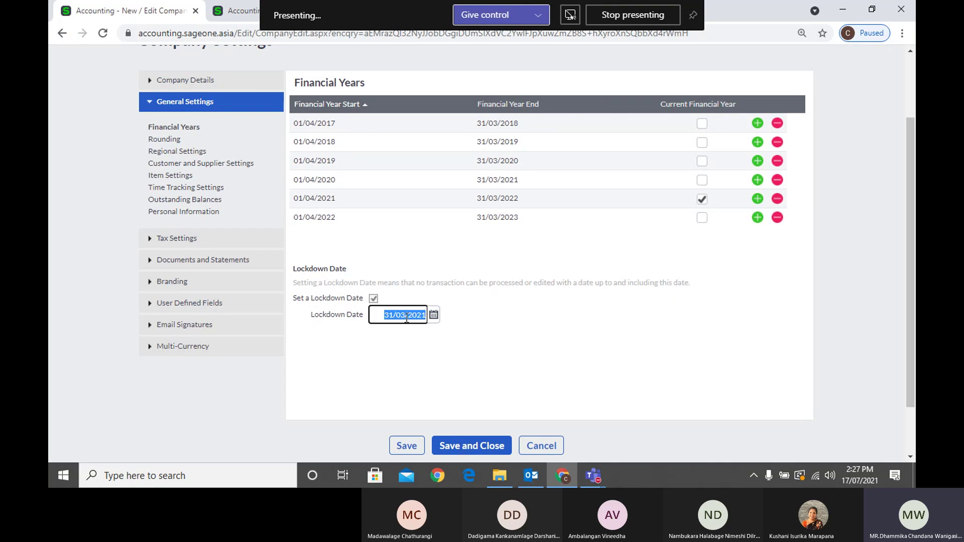
text(30/06/)
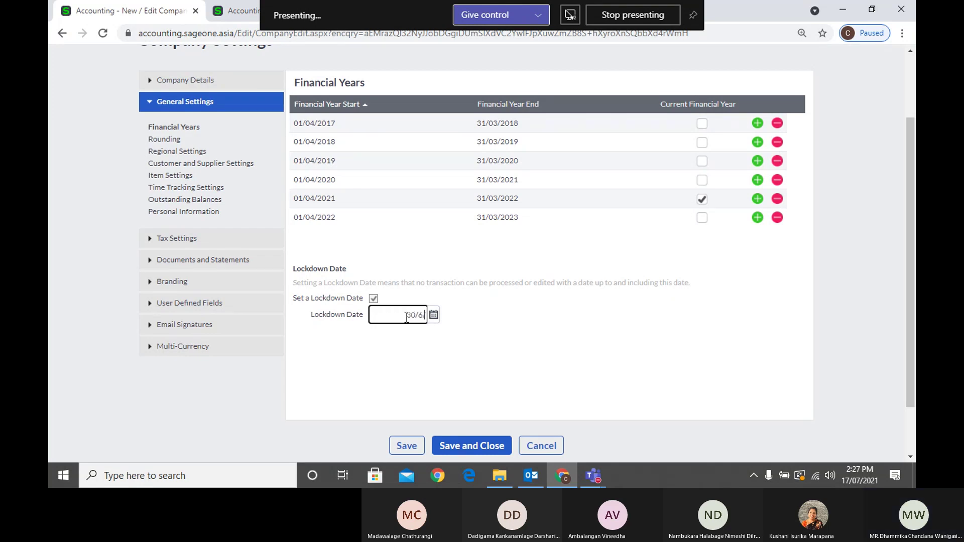
text(2021)
key(Tab)
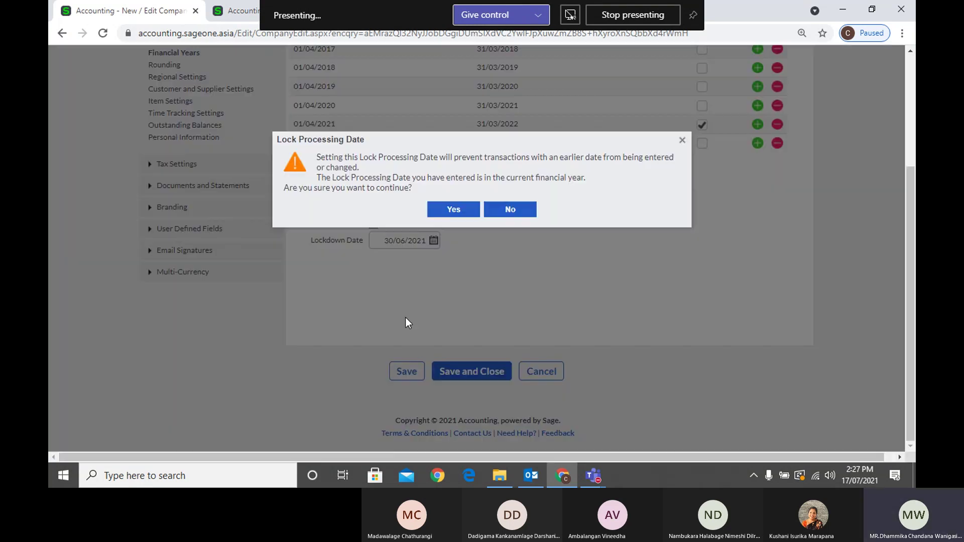
click(516, 212)
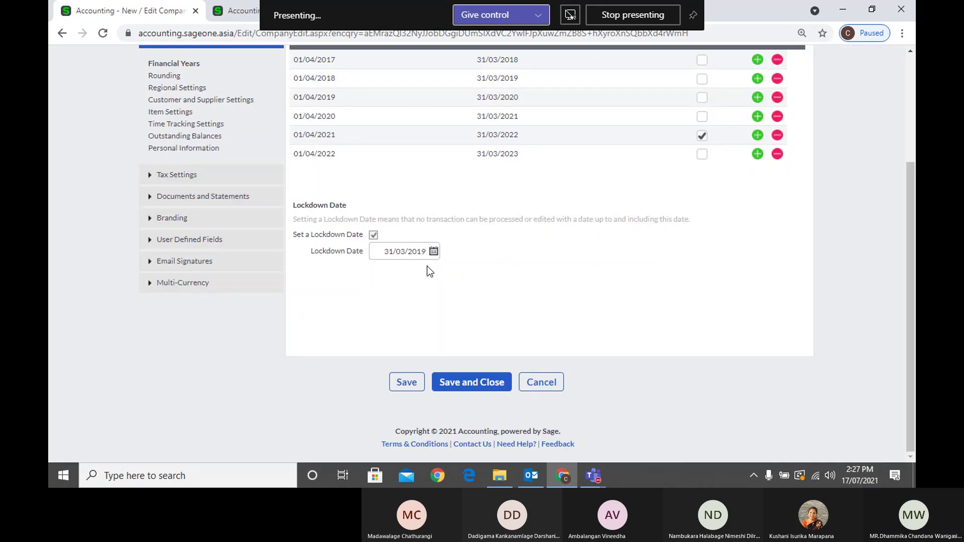
Re-enter the lockdown date as 30/06/21 and accept the lock processing warning
click(423, 252)
key(BackSpace)
text(30/)
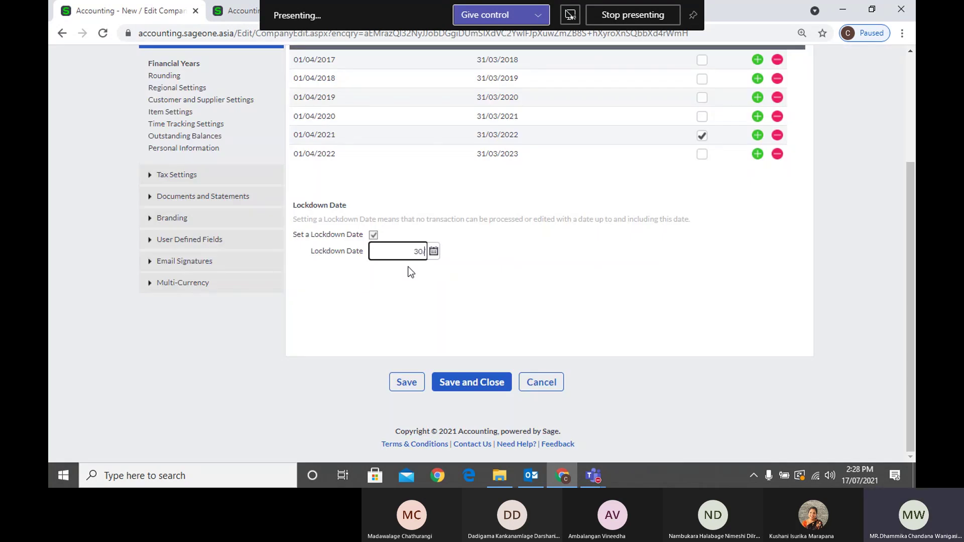
text(06/21)
click(416, 285)
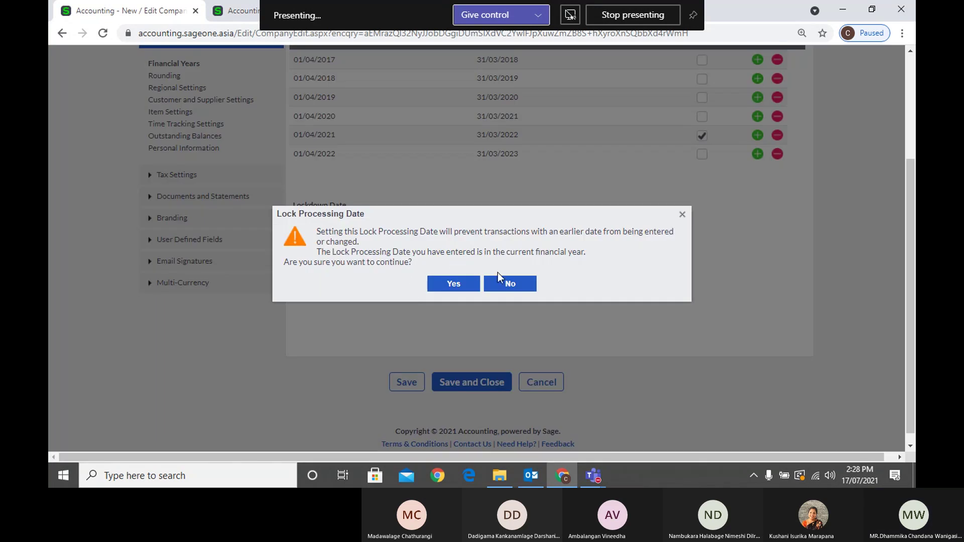
click(467, 285)
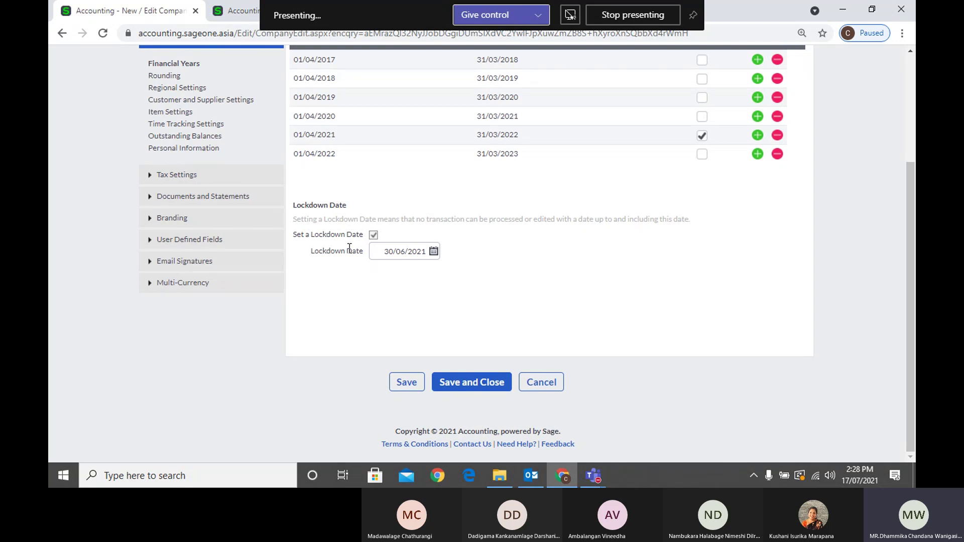
Pick 31 March 2021 in the lockdown date calendar, stepping back three months
scroll(448, 292, up, 1)
scroll(448, 292, up, 1)
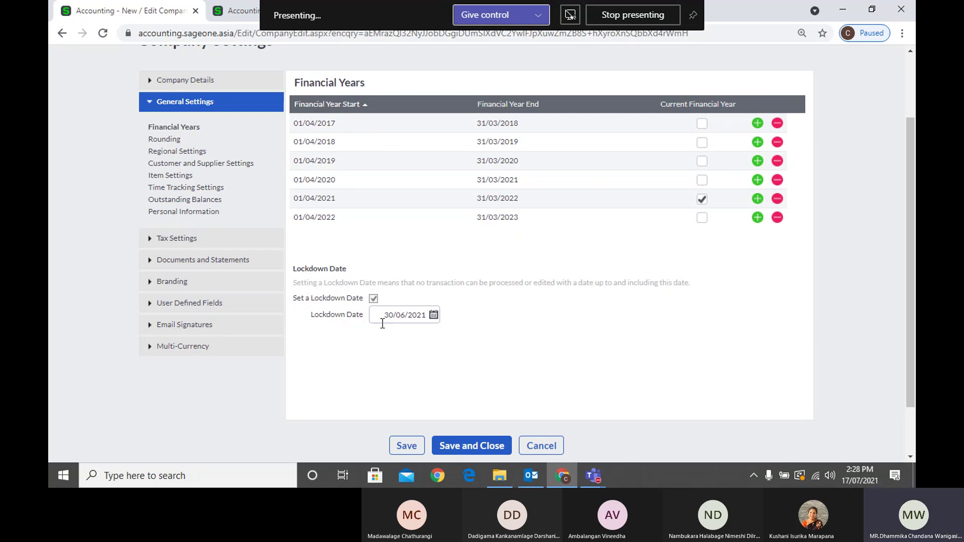
click(432, 317)
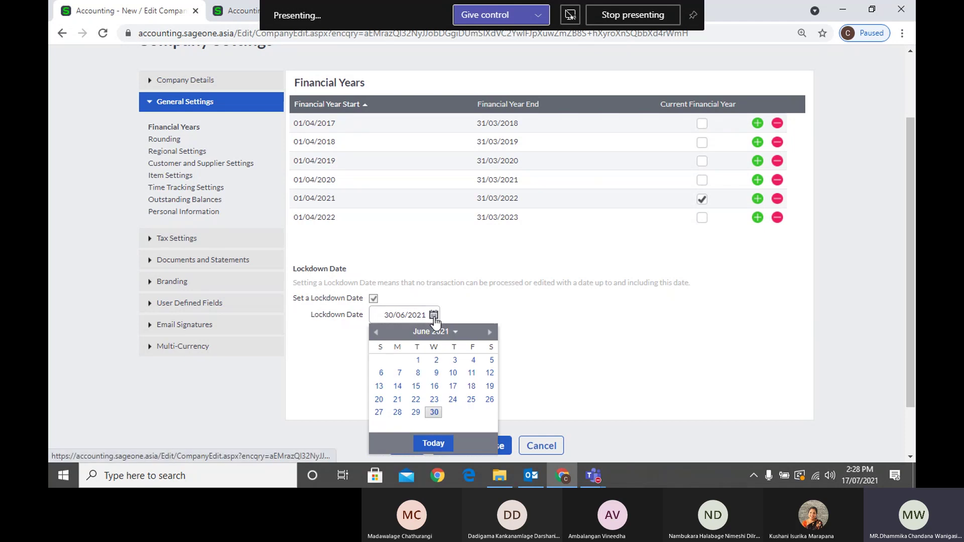
click(376, 332)
click(376, 332)
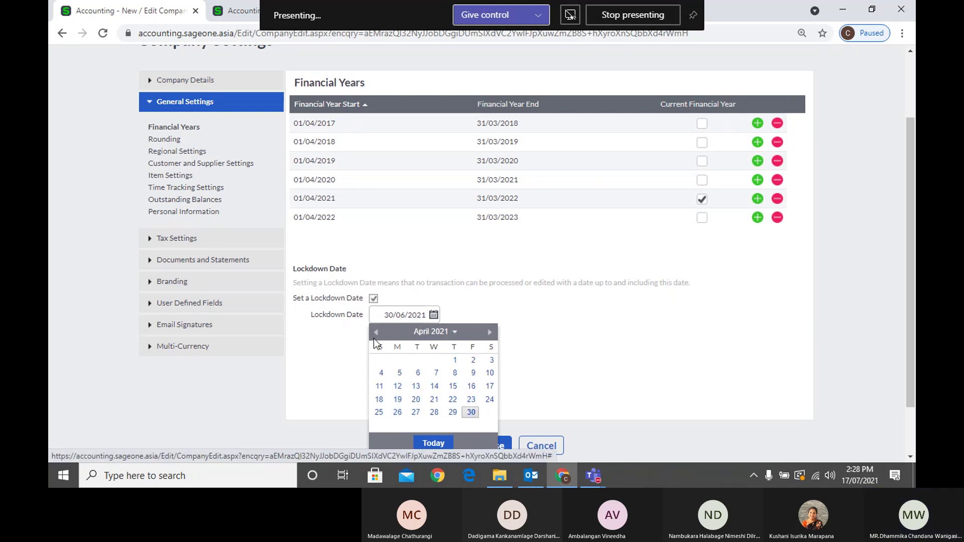
click(376, 332)
click(434, 413)
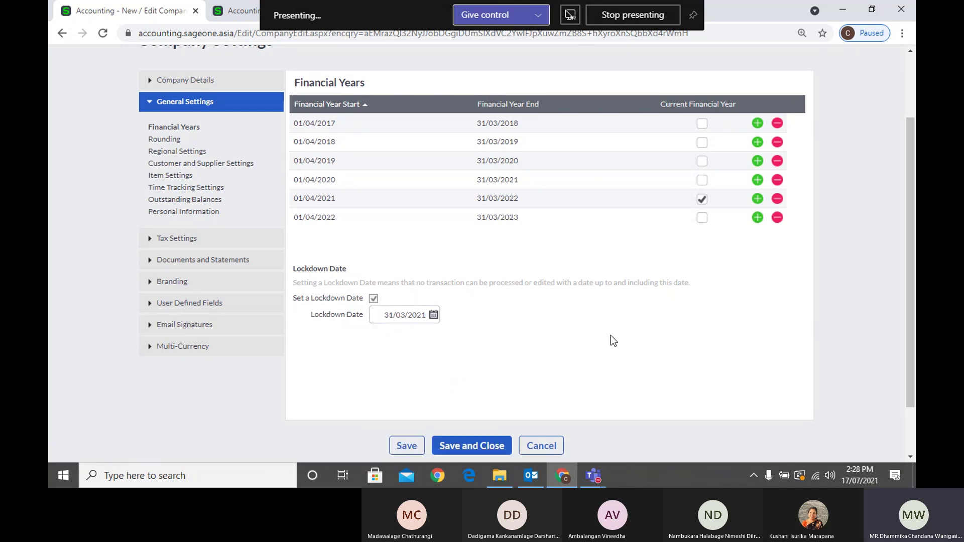
scroll(618, 338, down, 2)
scroll(620, 337, up, 3)
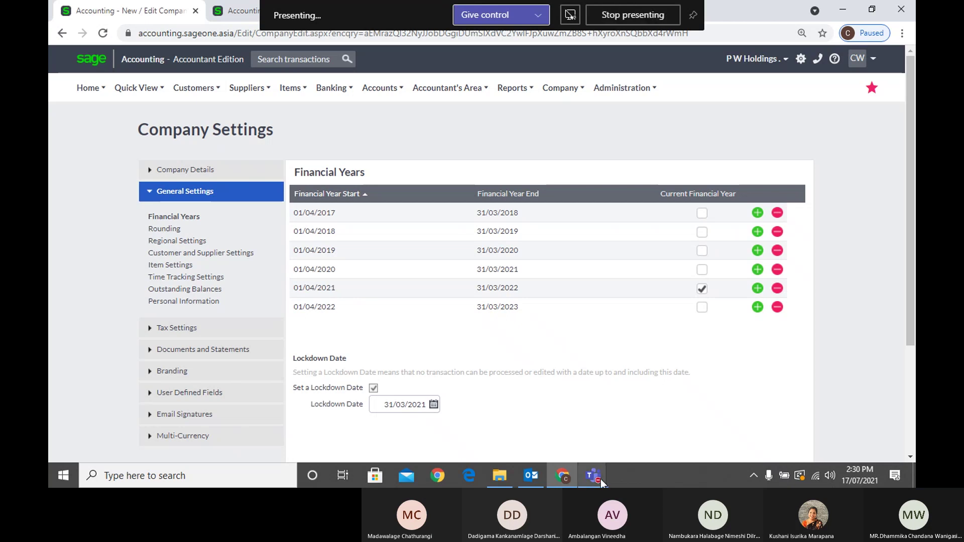
mouse_move(601, 480)
click(583, 375)
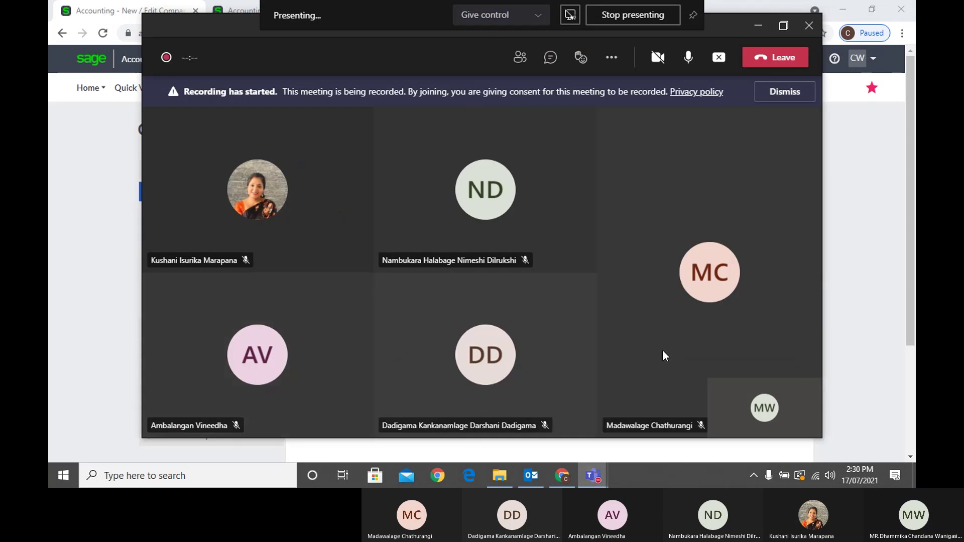
click(758, 25)
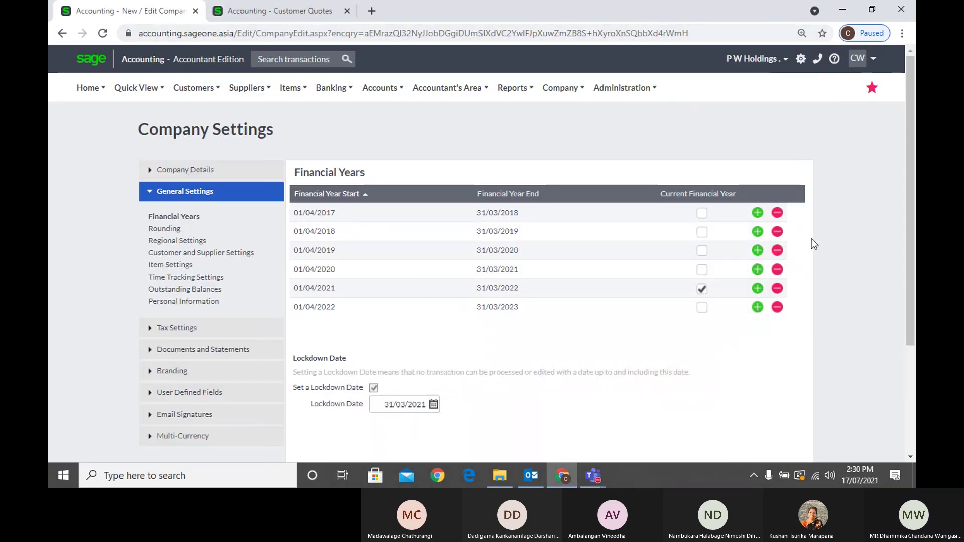
click(896, 372)
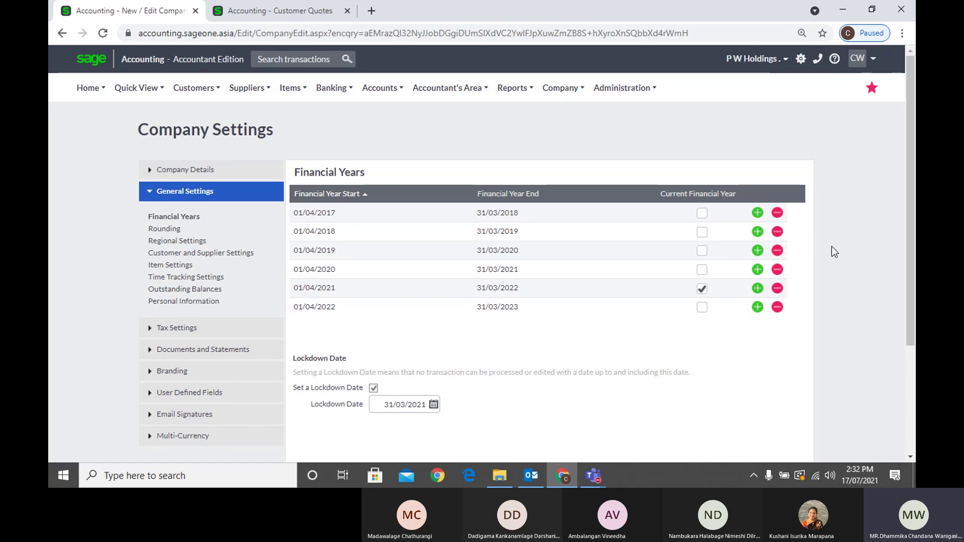
click(345, 214)
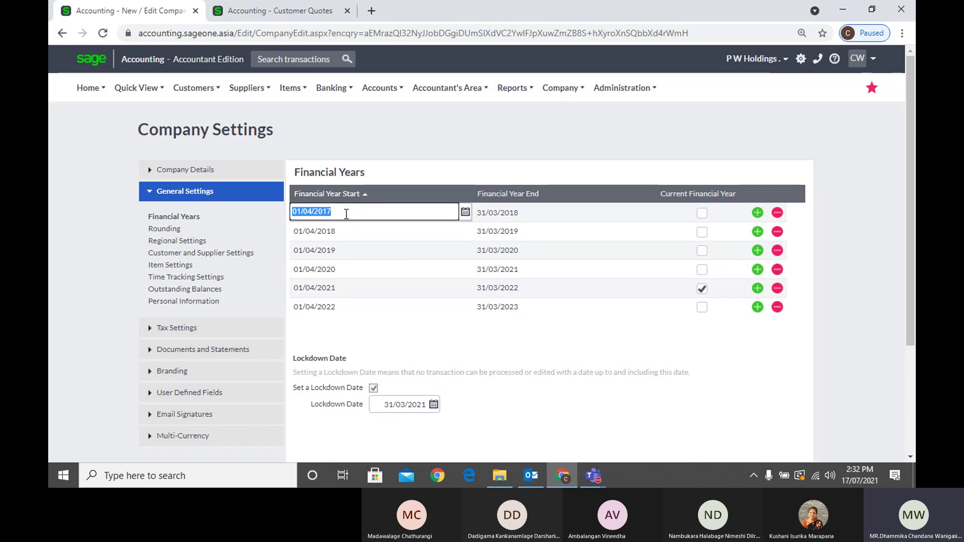
click(464, 214)
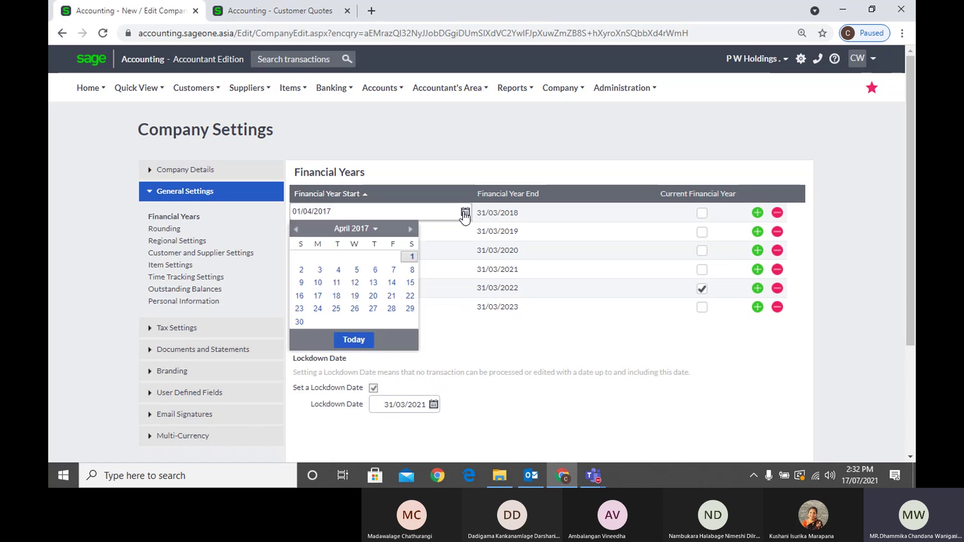
click(508, 214)
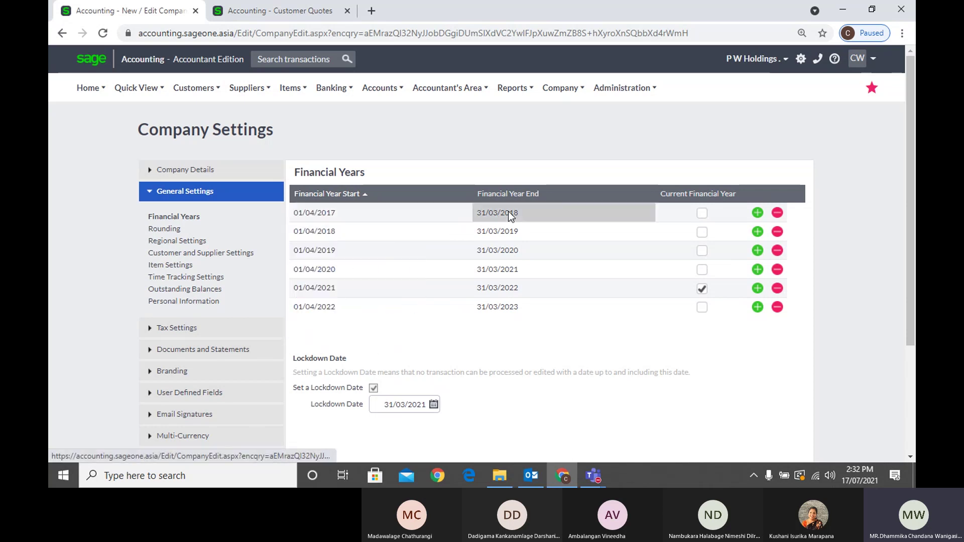
click(615, 156)
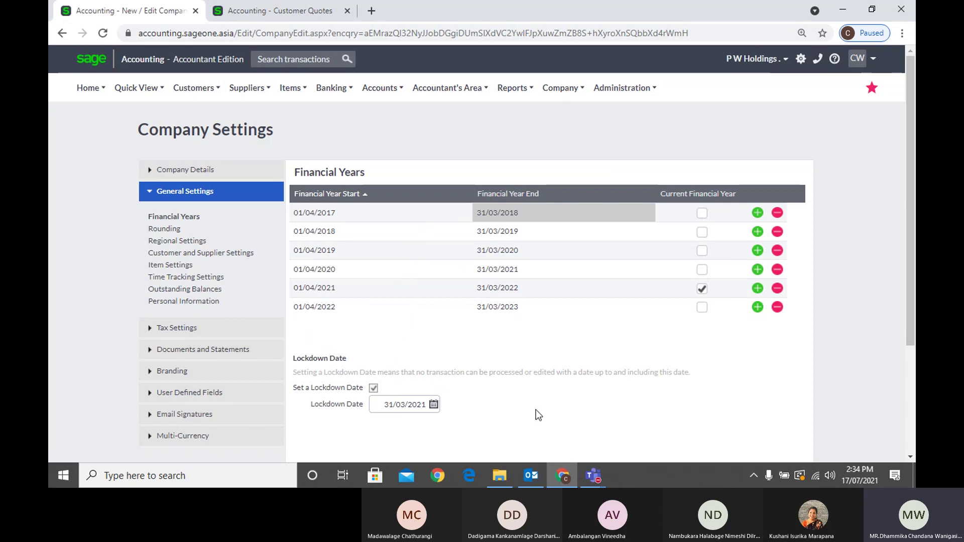
Save Company Settings from the bottom of the page, storing the 31/03/2021 lockdown date
scroll(536, 410, down, 2)
scroll(475, 418, down, 1)
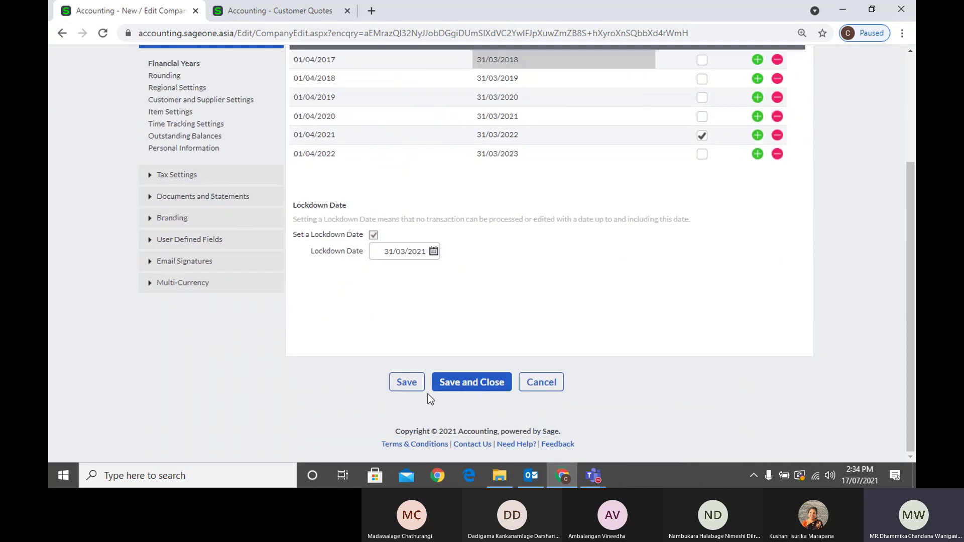
click(408, 392)
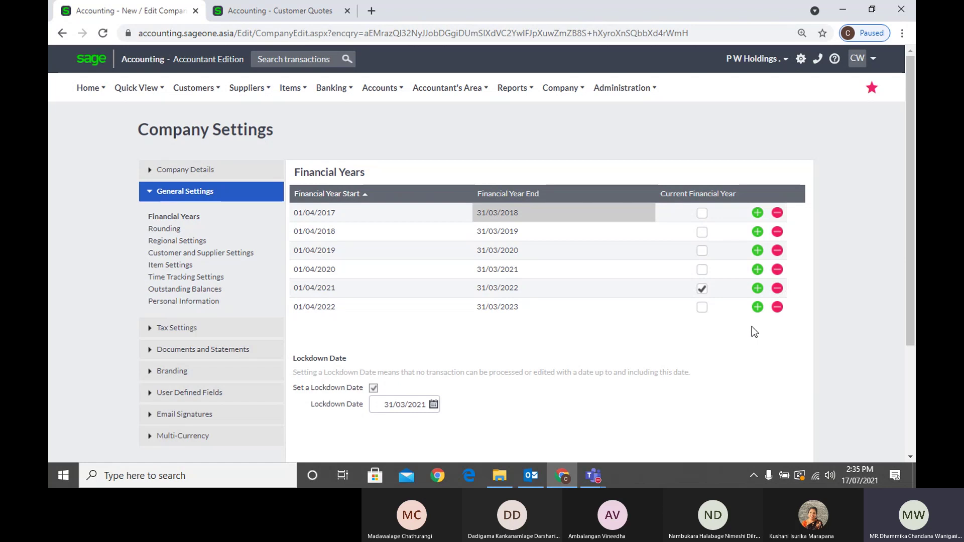
Show Rounding under General Settings, with Rounding Type No Rounding and Round To Nearest 0
click(161, 230)
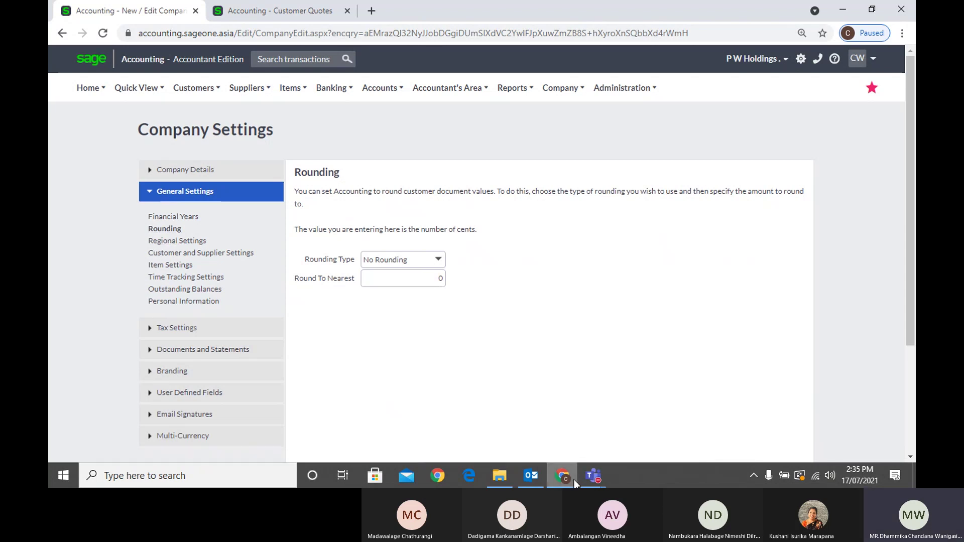
Mute the microphone in the Teams General meeting and minimise Teams back to Sage
mouse_move(599, 477)
click(605, 422)
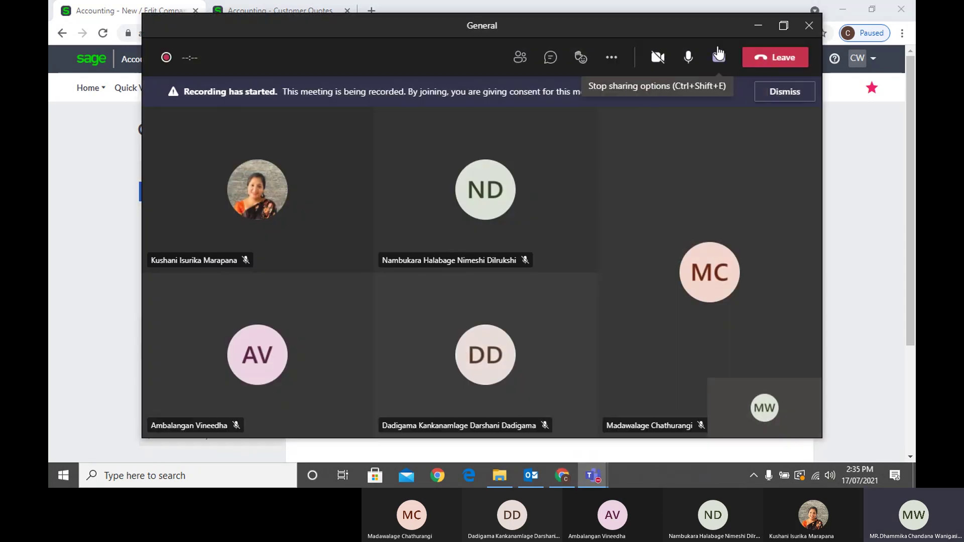
click(689, 58)
click(758, 25)
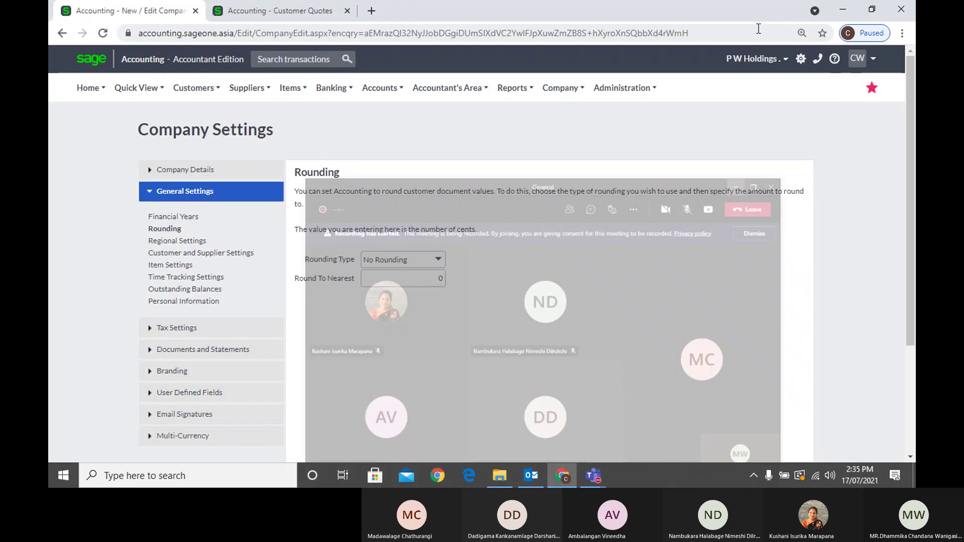
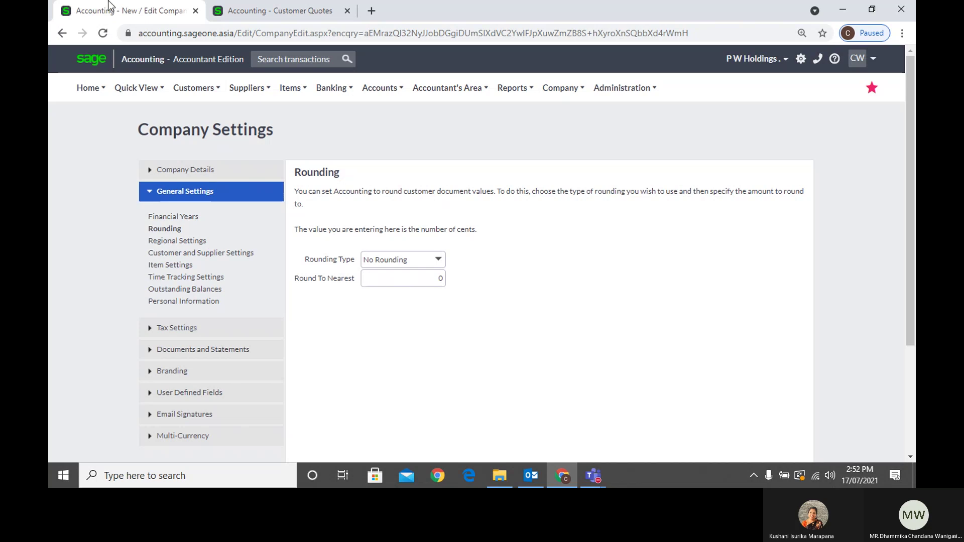
Unmute the microphone in the Teams General meeting and shrink it to the mini call window
click(848, 384)
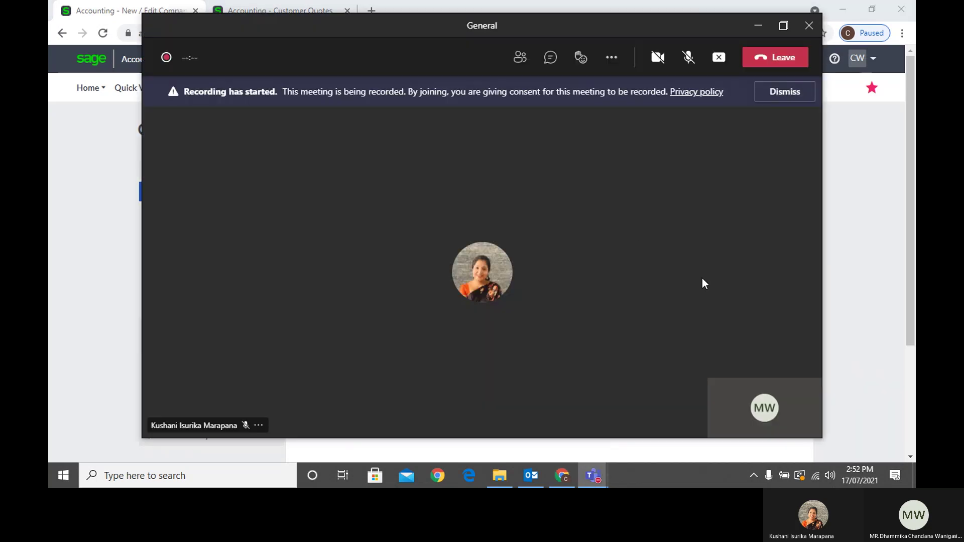
click(688, 59)
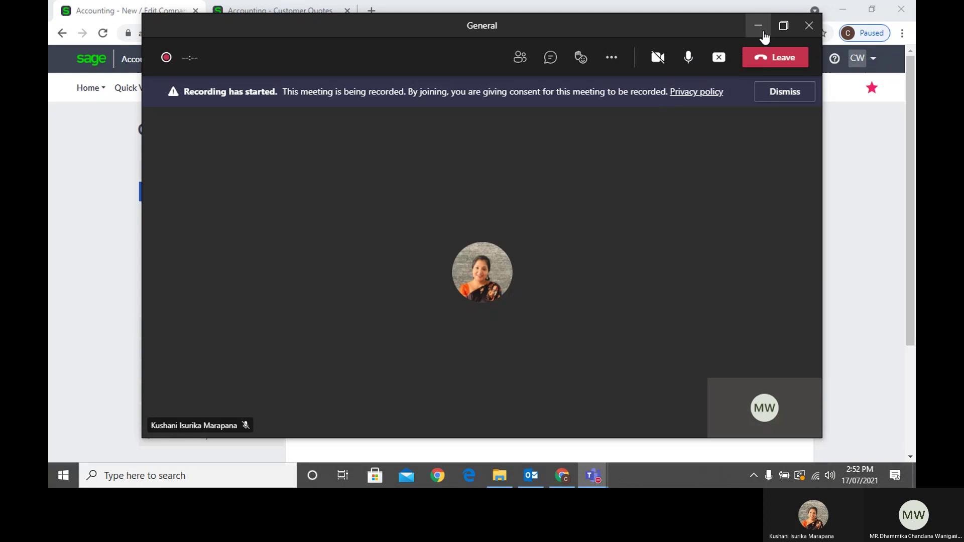
click(763, 33)
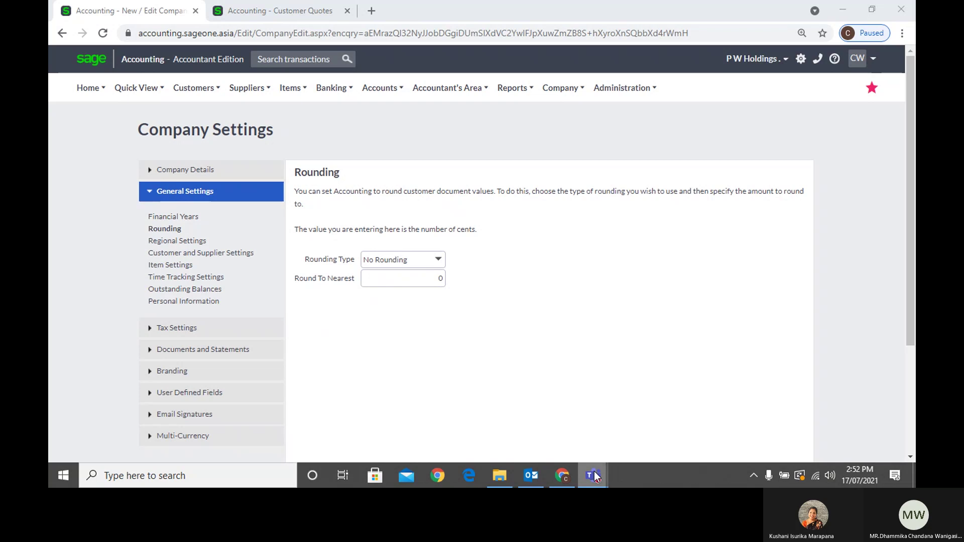
mouse_move(594, 472)
click(587, 430)
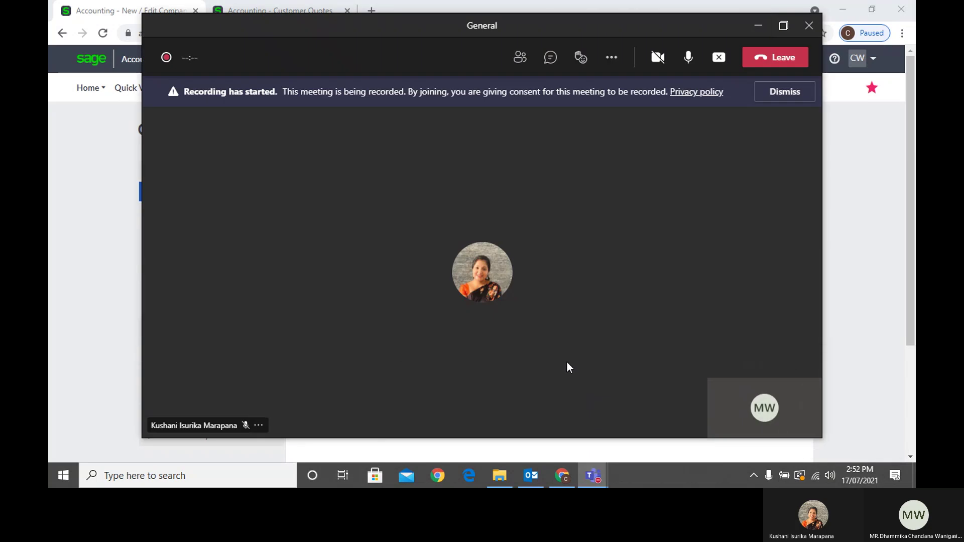
click(759, 26)
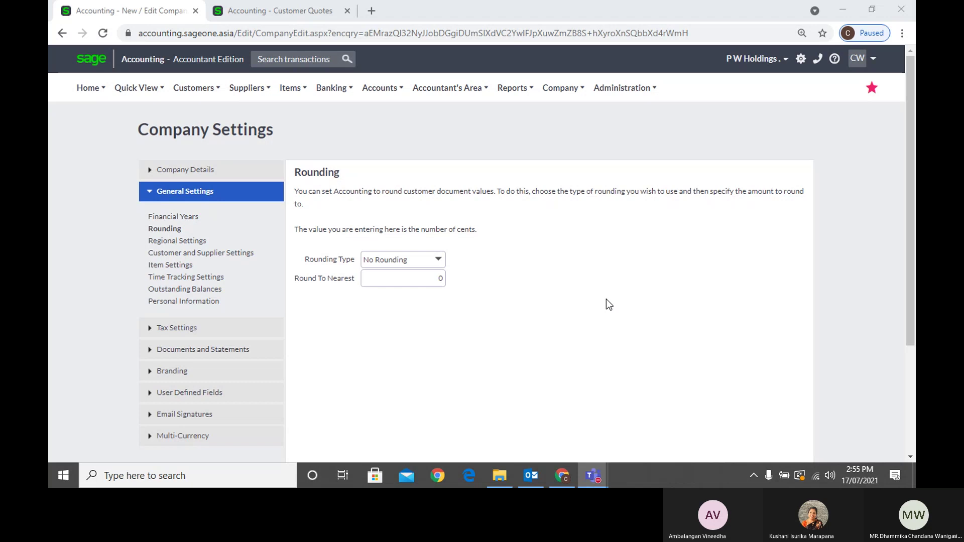
Bring the Sage Rounding settings page, showing No Rounding and nearest 0, to the front
click(895, 372)
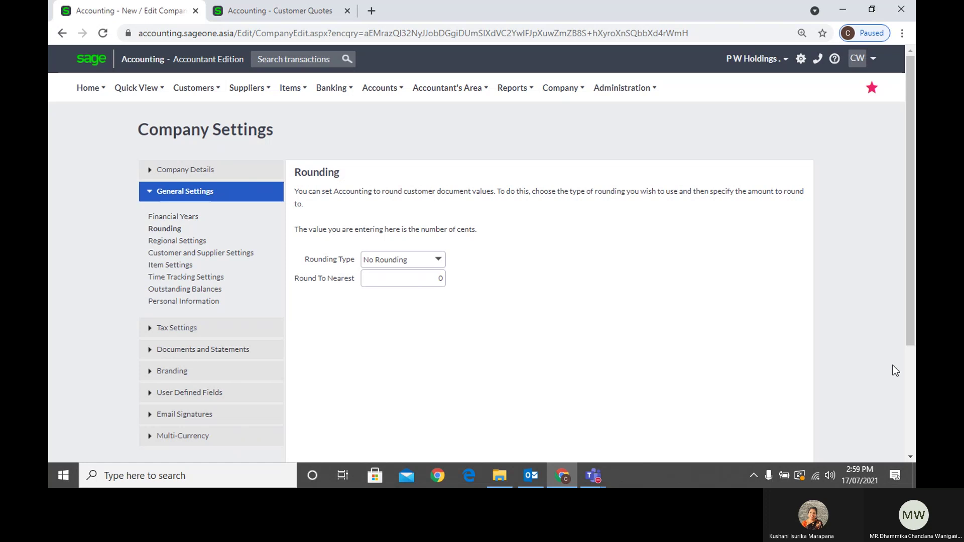
Dismiss the Teams window previews and return focus to the Sage Rounding page
click(593, 476)
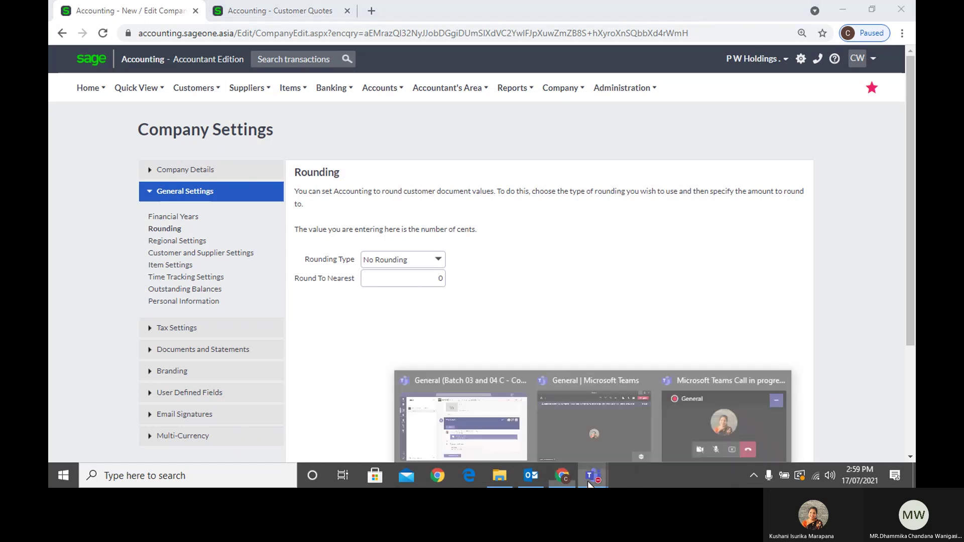
mouse_move(643, 428)
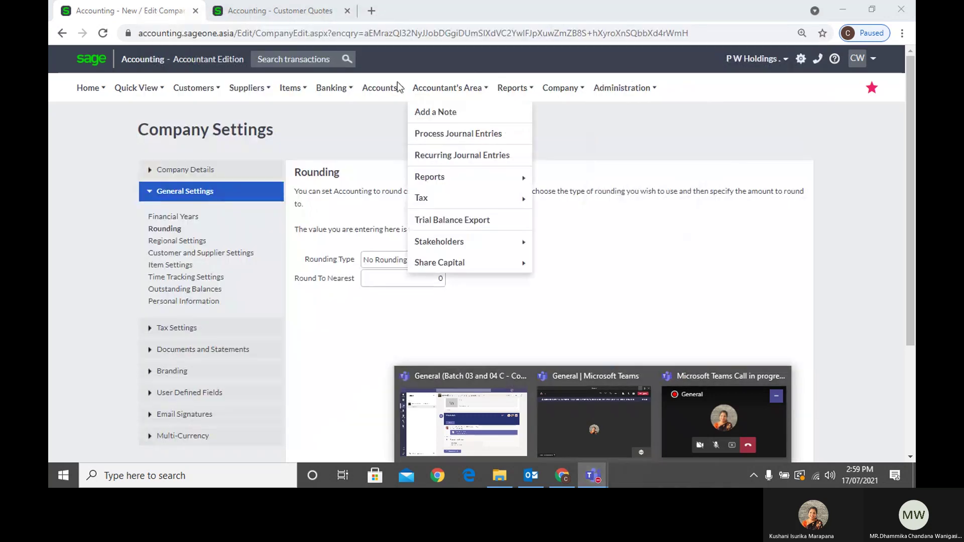
mouse_move(396, 85)
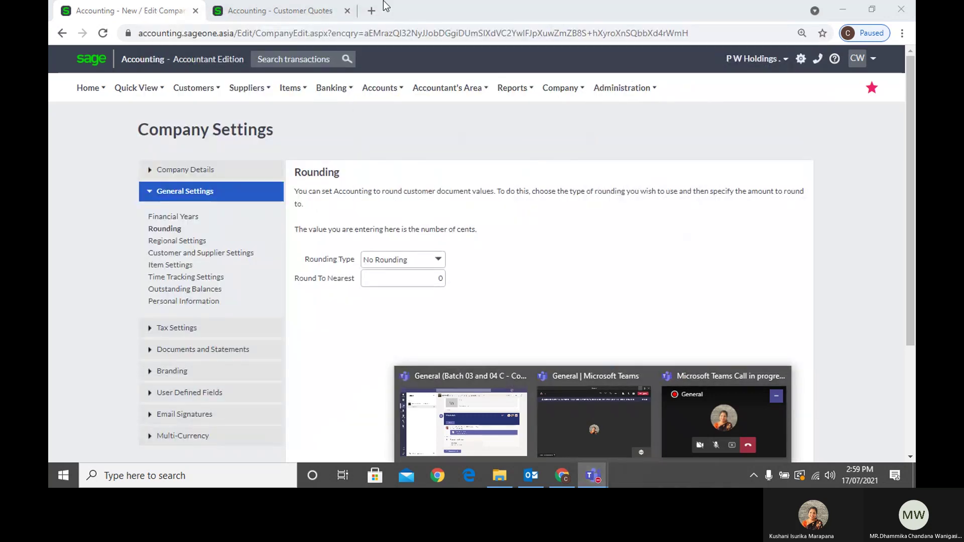
click(342, 130)
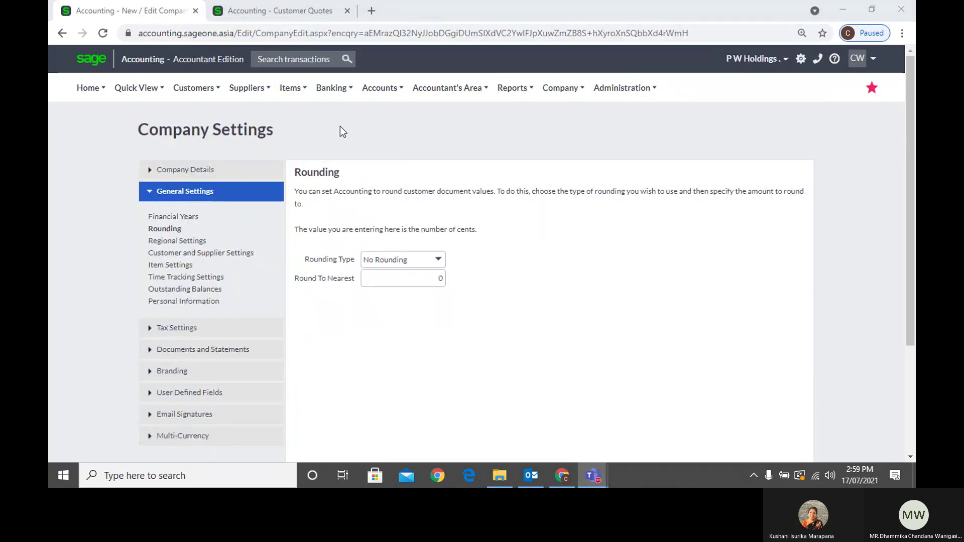
click(340, 127)
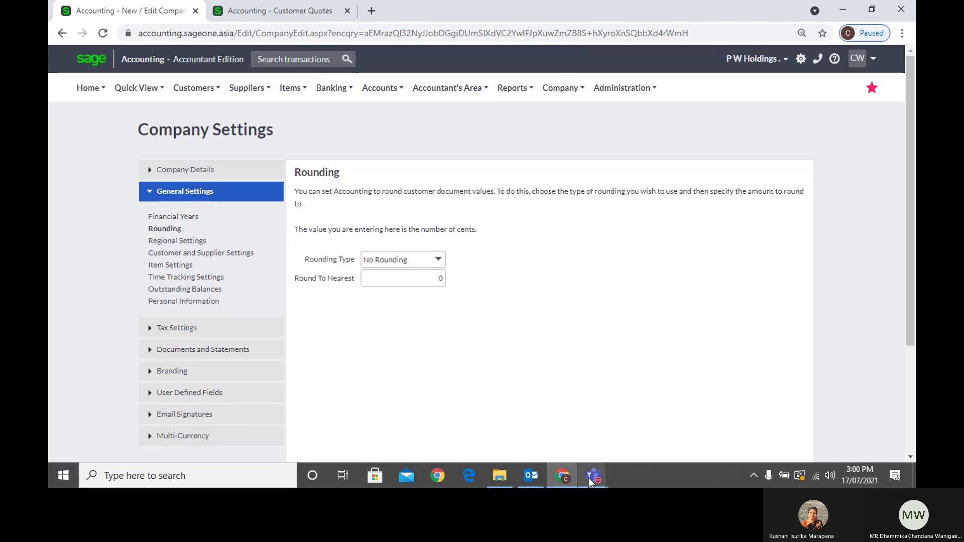
Mute the microphone in the Teams General meeting with Ctrl+Shift+M and minimize the meeting
mouse_move(591, 477)
mouse_move(607, 426)
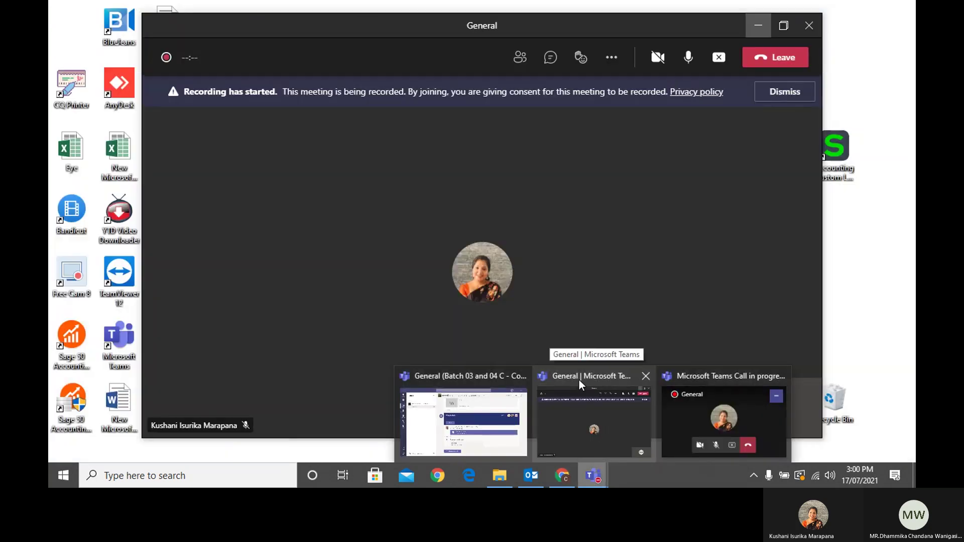
click(578, 379)
key(ctrl+shift+m)
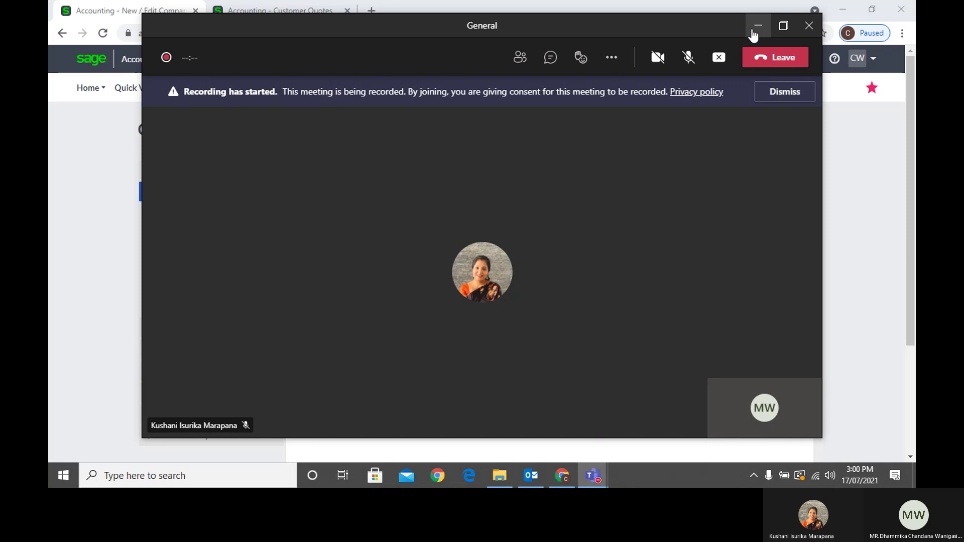
mouse_move(794, 404)
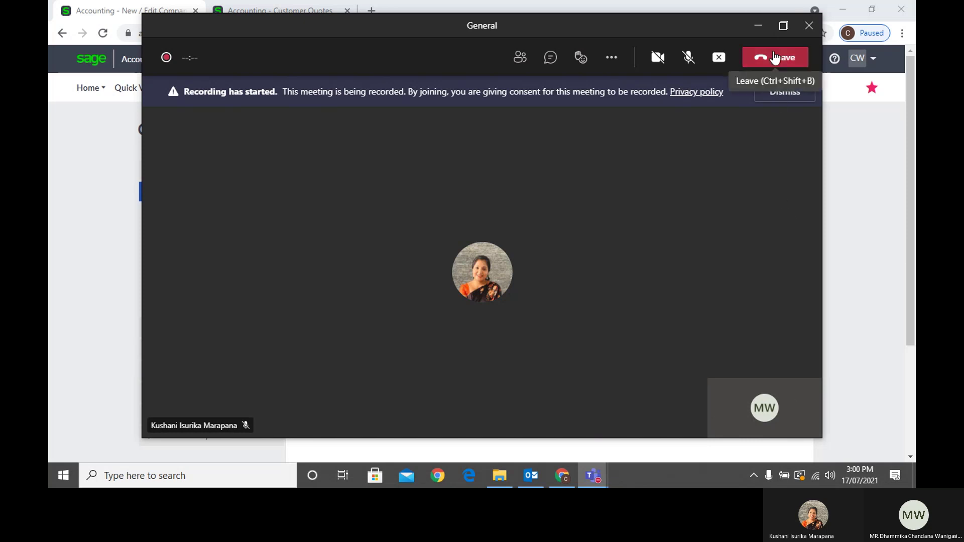
click(761, 31)
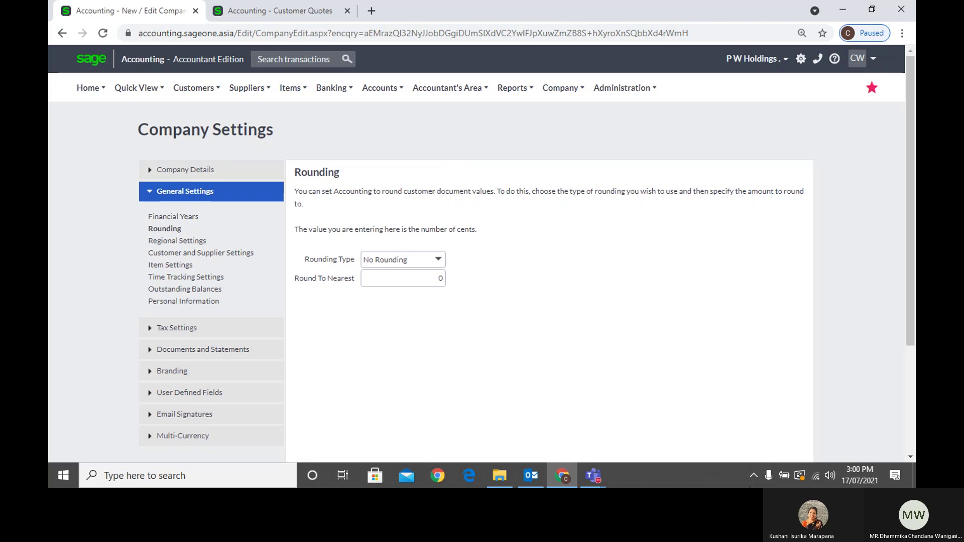
Change the Rounding Type from No Rounding to Round Up, keeping Round To Nearest at 5
click(601, 477)
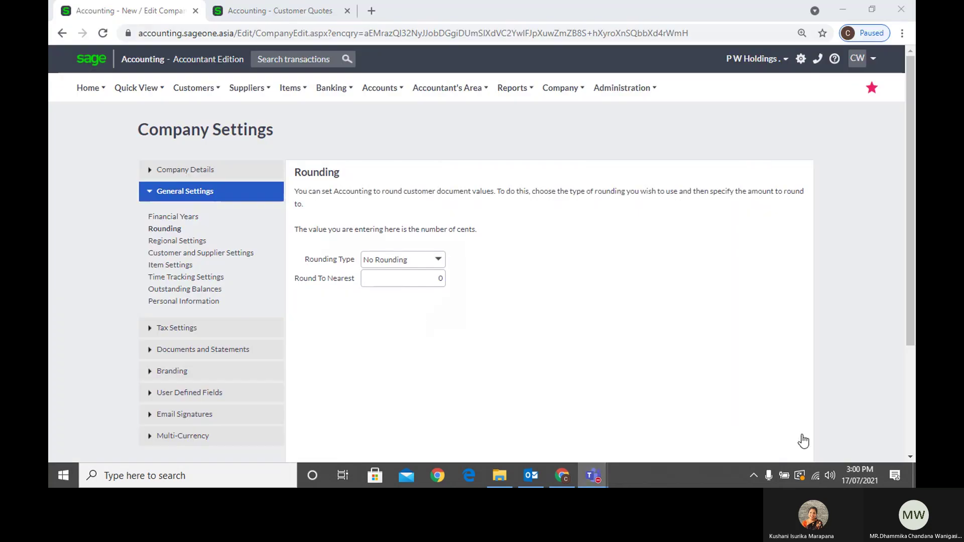
click(891, 360)
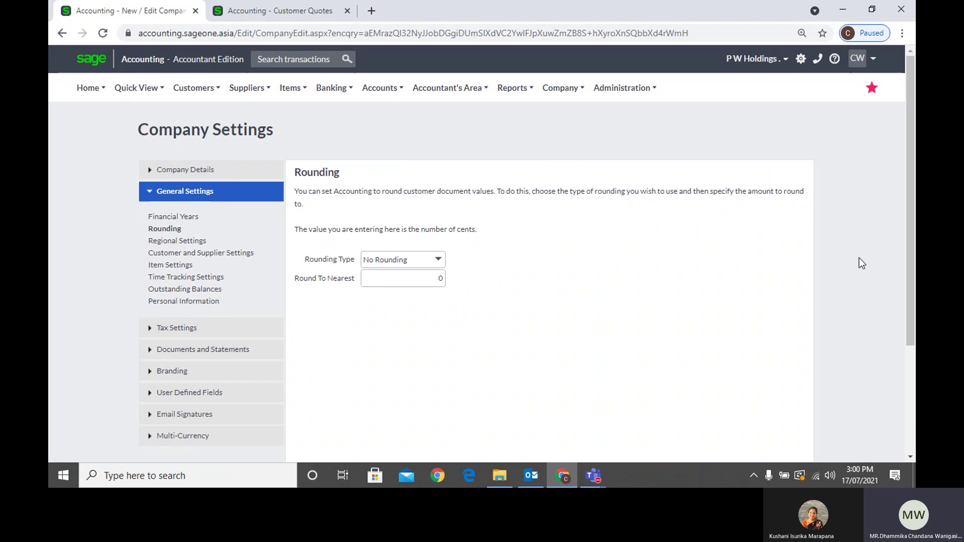
click(439, 261)
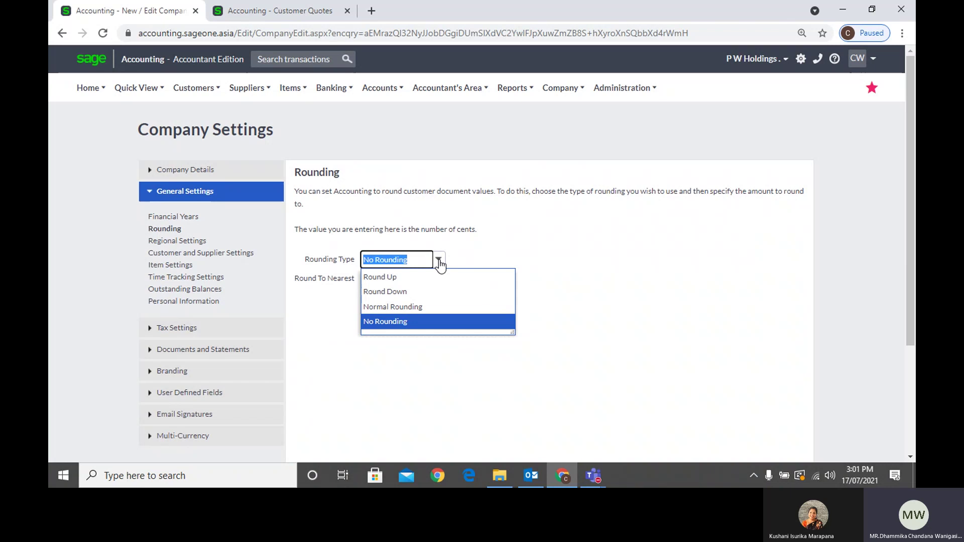
click(585, 221)
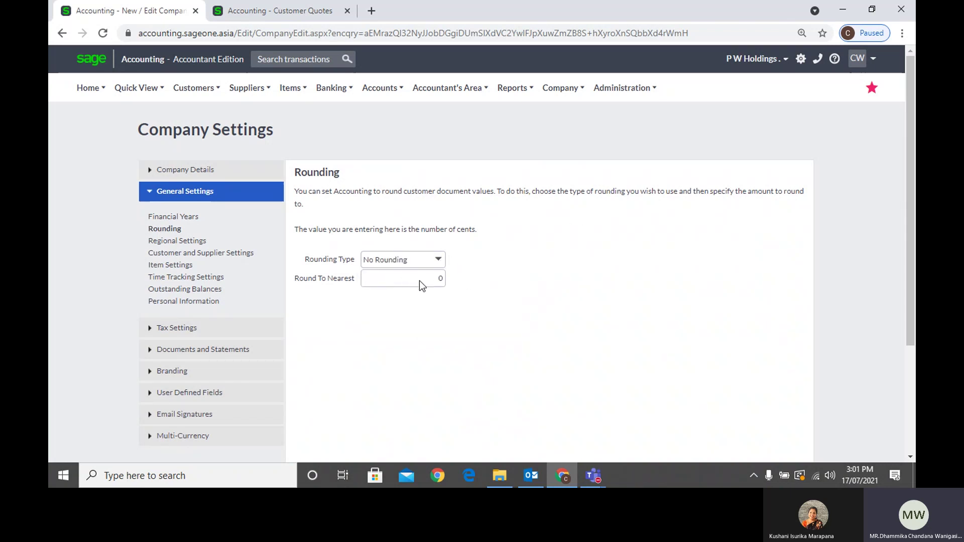
click(439, 262)
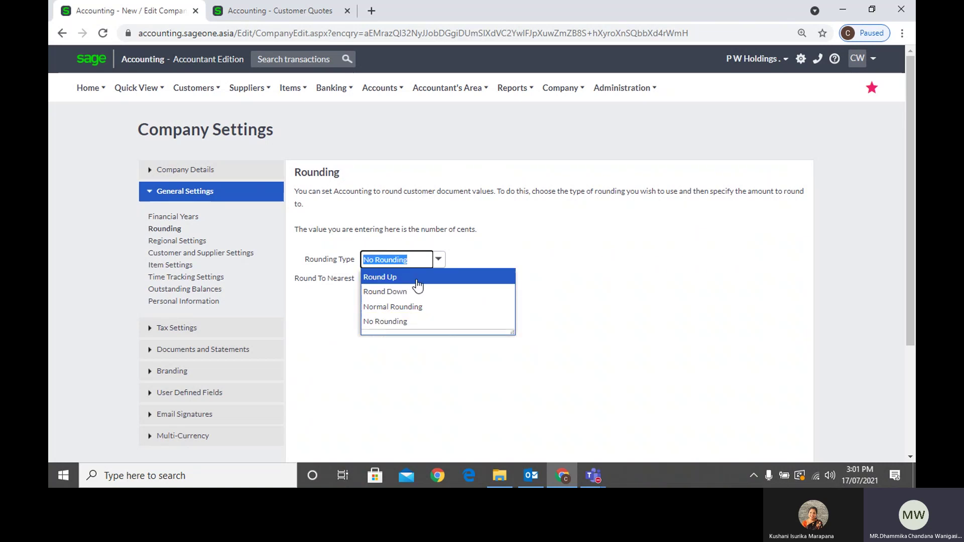
click(417, 277)
click(418, 284)
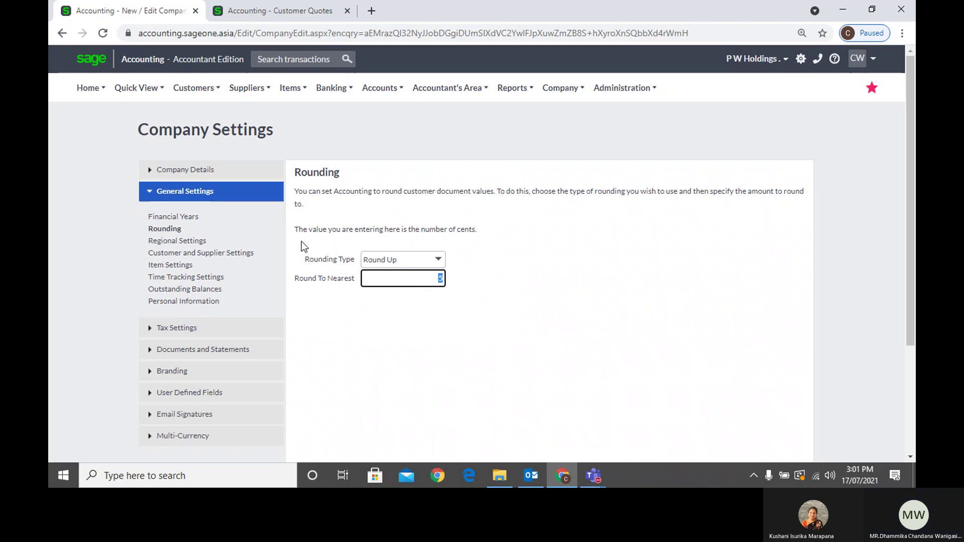
Confirm Round Up as the rounding type with Round To Nearest at 5
click(408, 284)
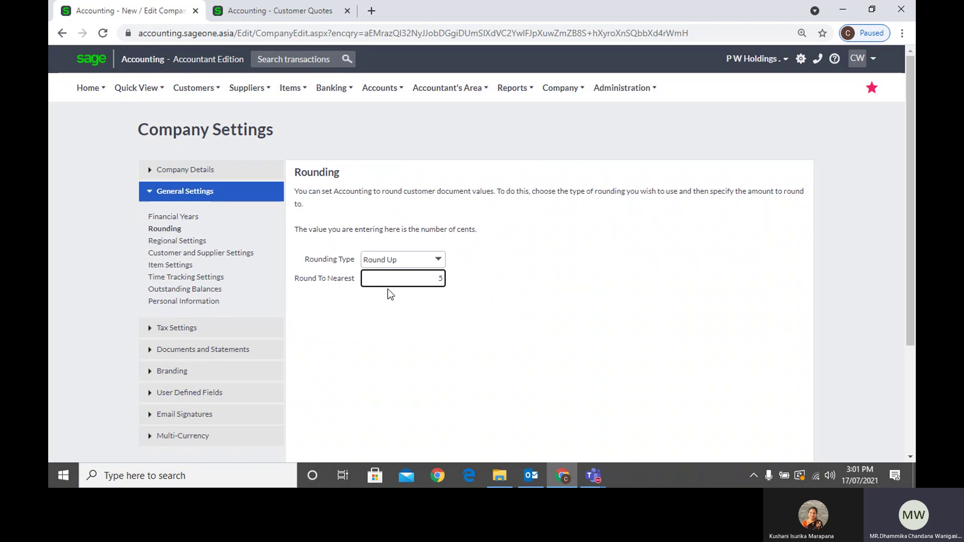
click(438, 266)
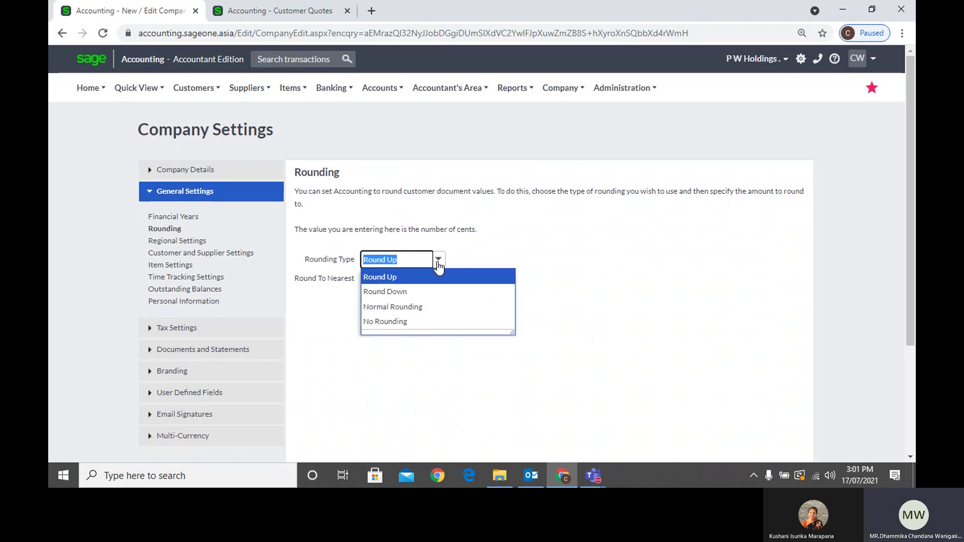
click(521, 241)
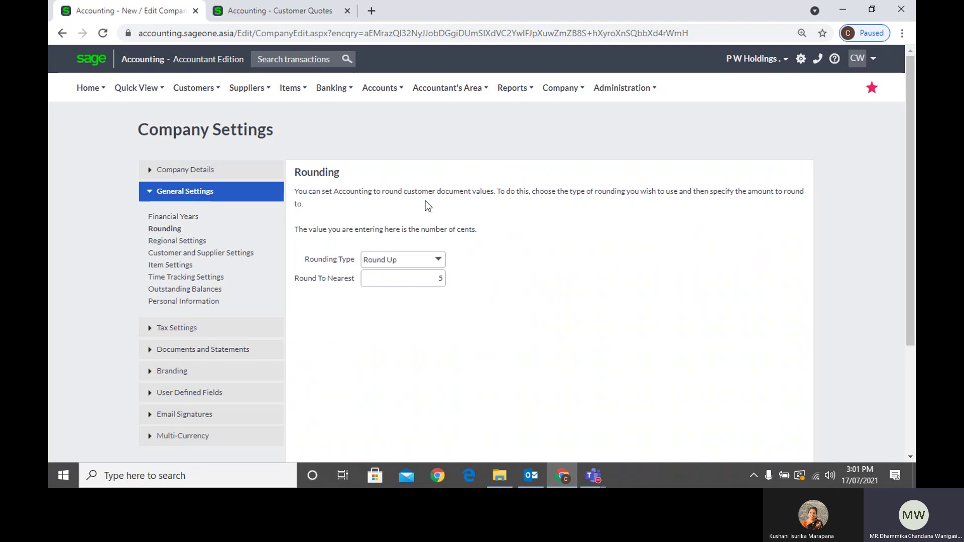
click(439, 261)
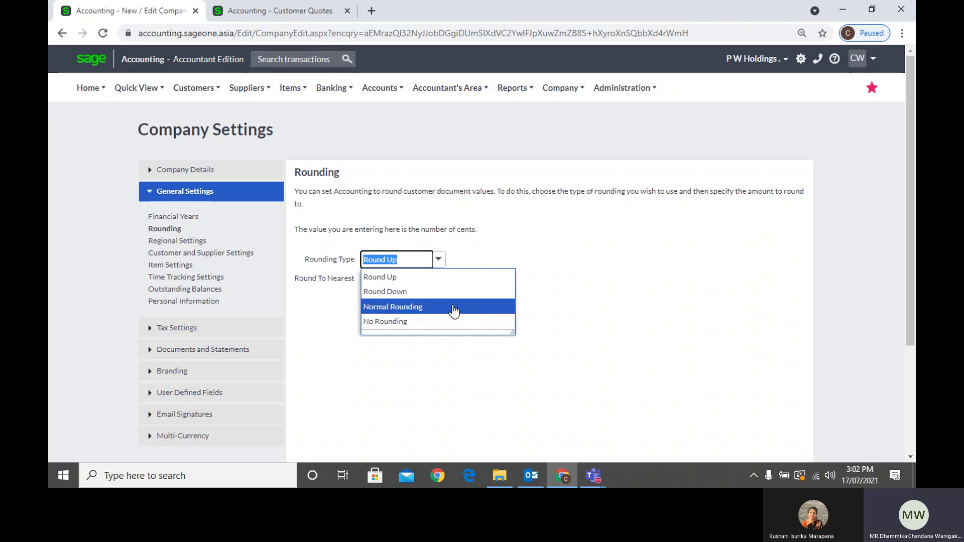
key(Tab)
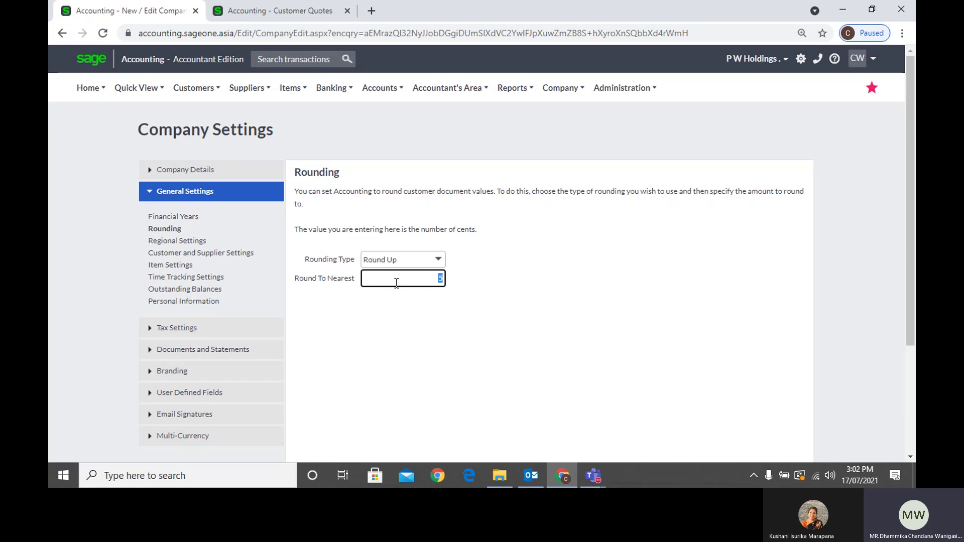
click(549, 280)
Save the Round Up to nearest 5 rounding settings
scroll(549, 279, down, 5)
scroll(536, 281, up, 4)
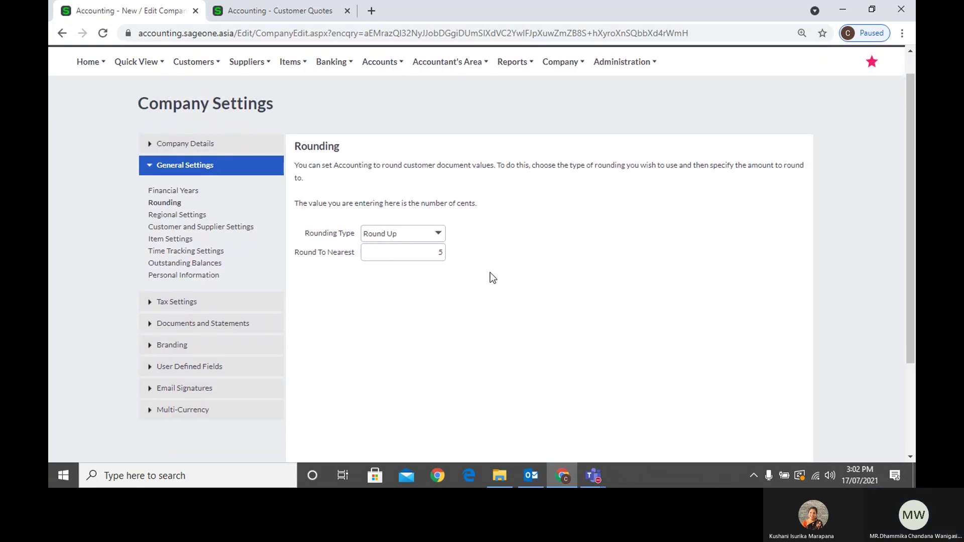
scroll(492, 279, down, 2)
scroll(490, 273, down, 1)
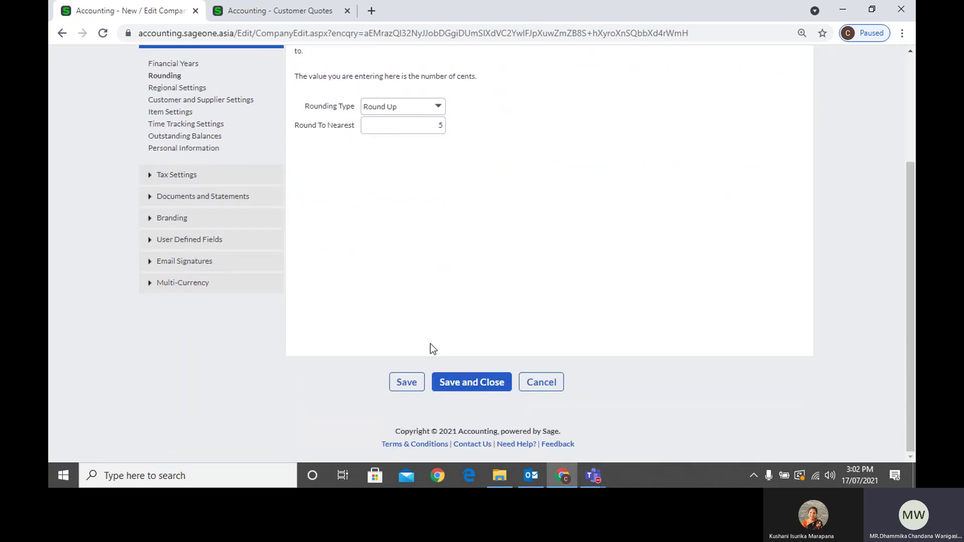
click(415, 390)
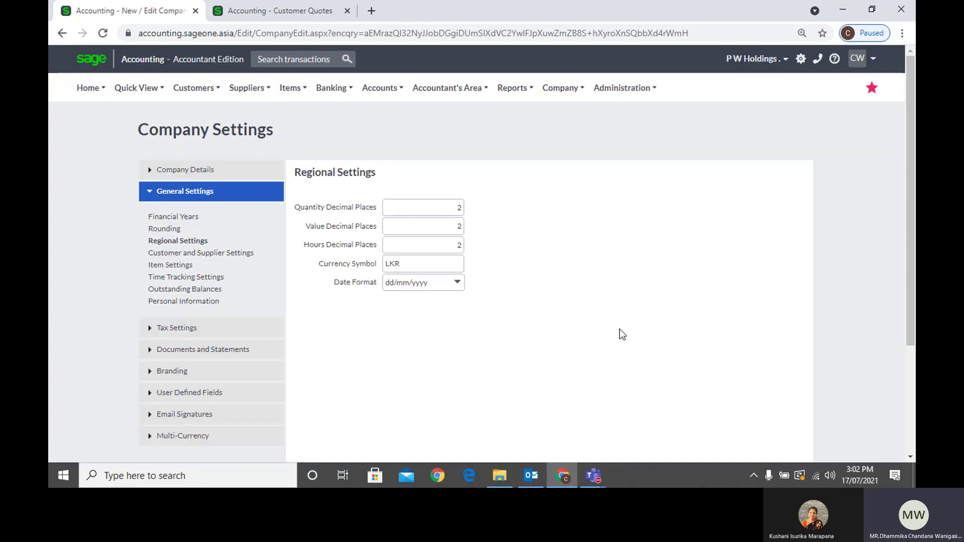
click(433, 227)
click(432, 243)
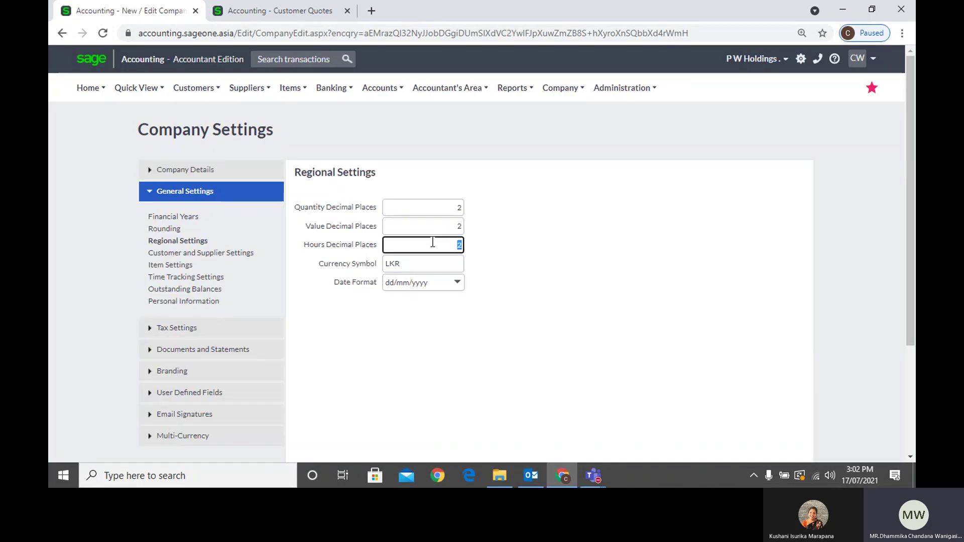
click(438, 255)
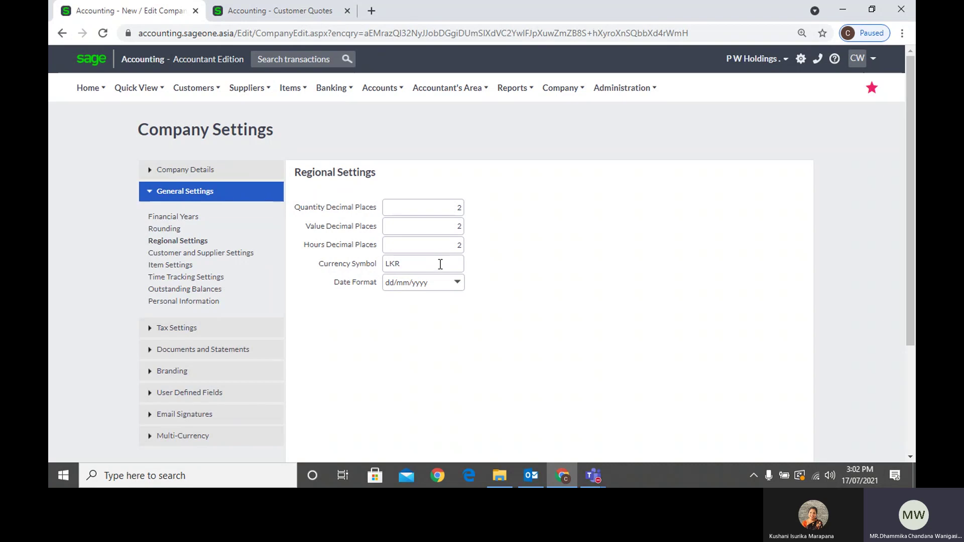
click(440, 265)
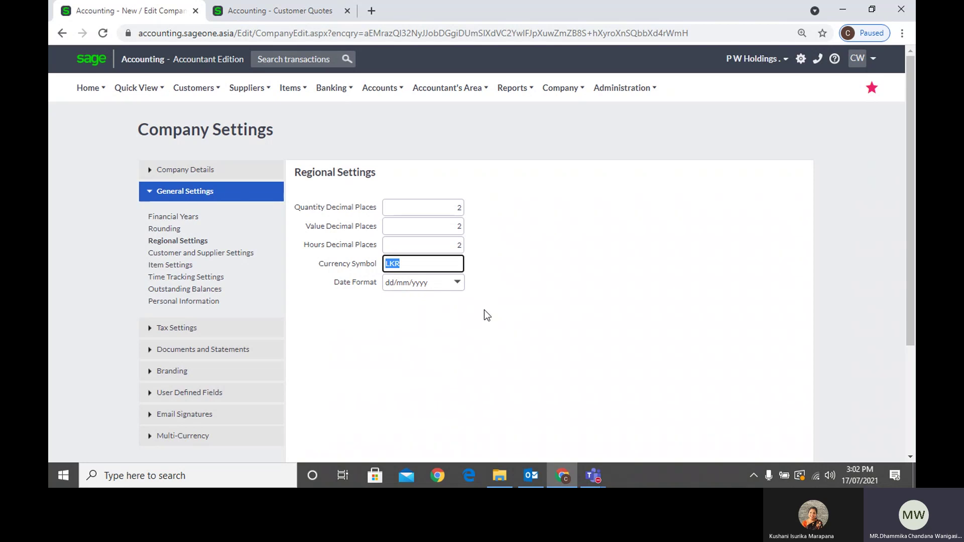
click(255, 14)
Open accepted quote QUO0000006 for Customer 4 from the Customer Quotes list
mouse_move(206, 158)
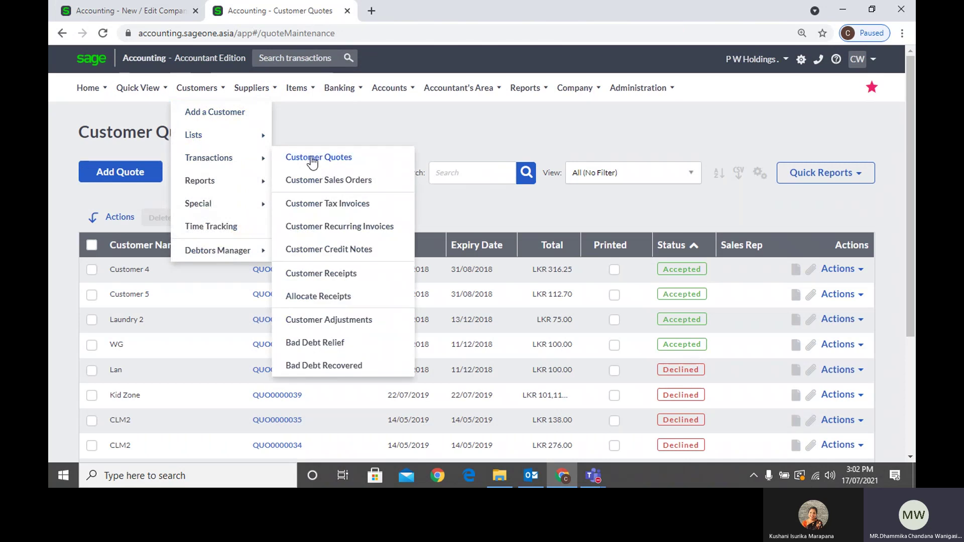
click(313, 159)
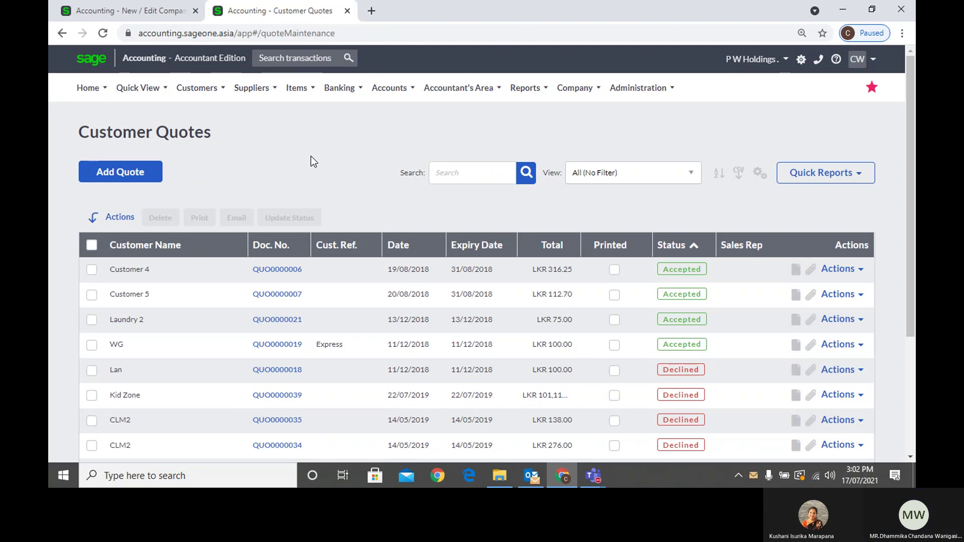
click(279, 272)
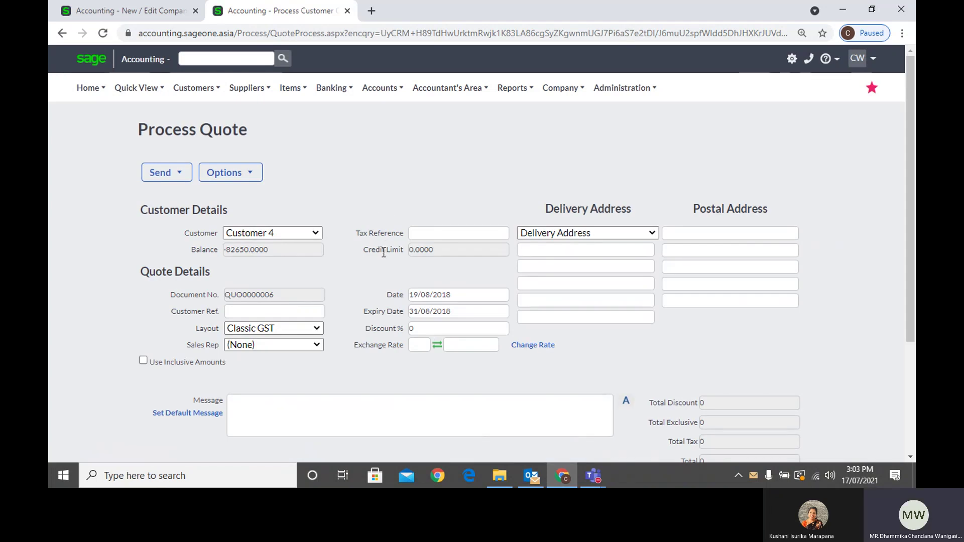
scroll(384, 249, down, 3)
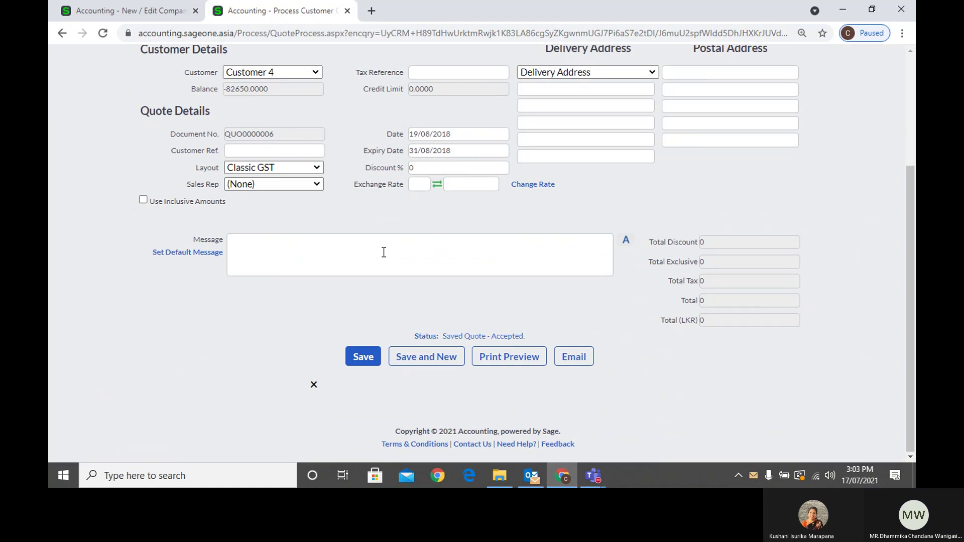
scroll(384, 252, up, 1)
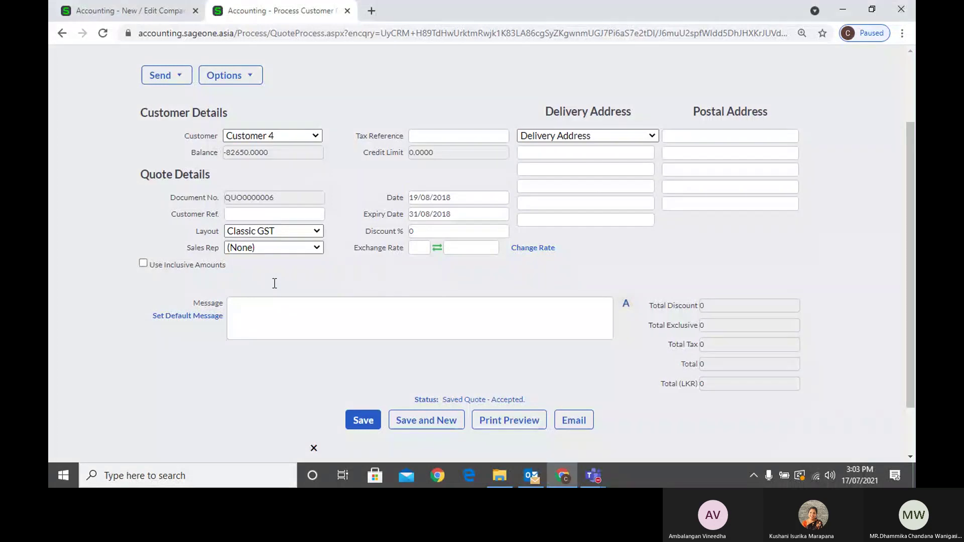
scroll(354, 237, down, 5)
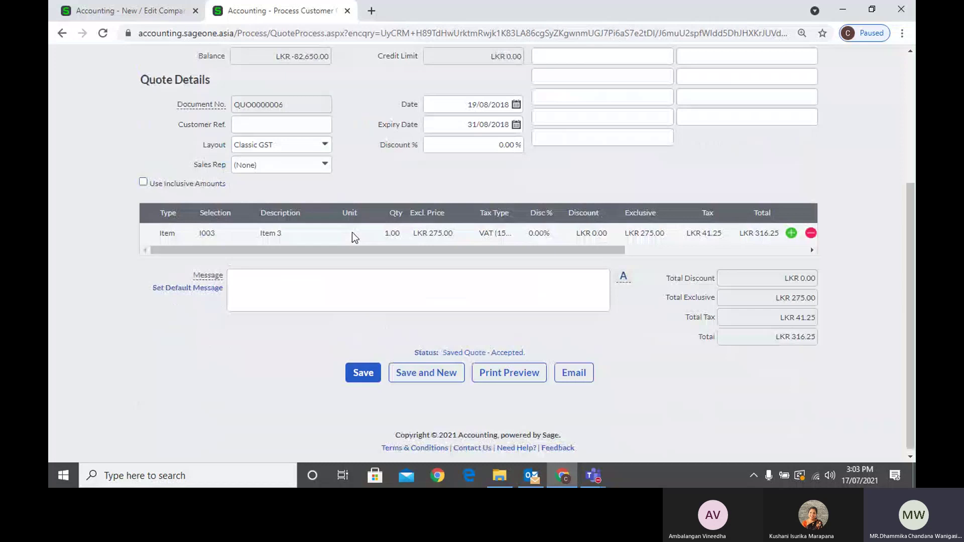
Compare the company regional settings with quote QUO0000006 and return to the Item 3 Qty cell
scroll(402, 241, down, 1)
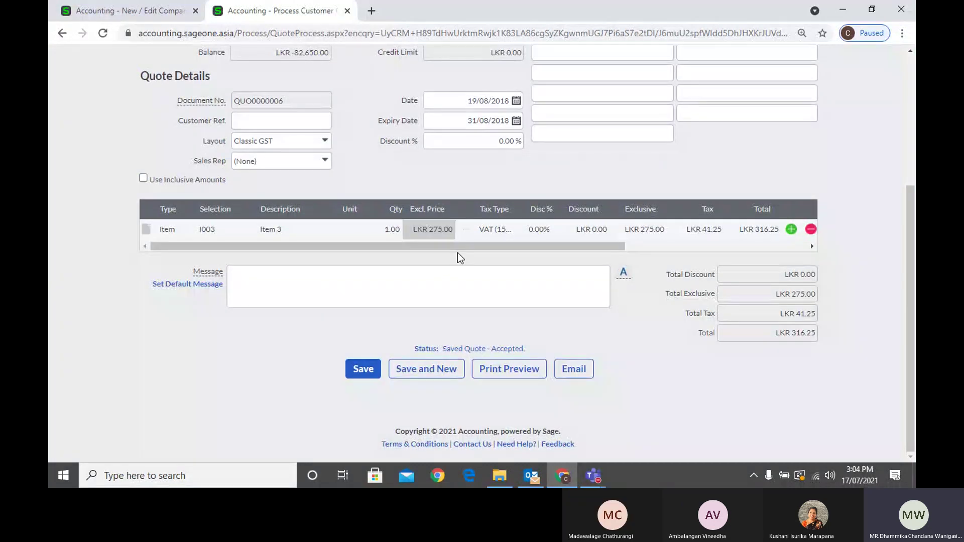
click(387, 234)
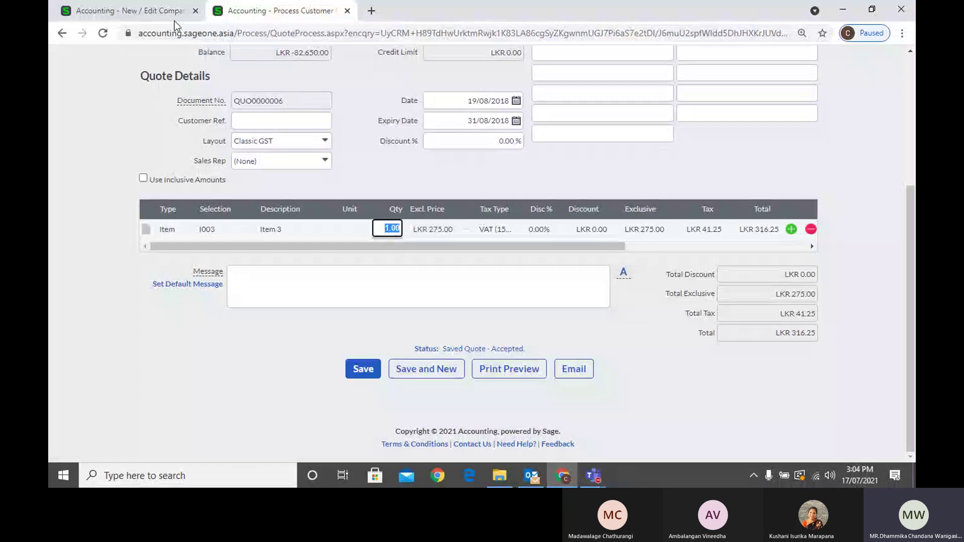
click(155, 19)
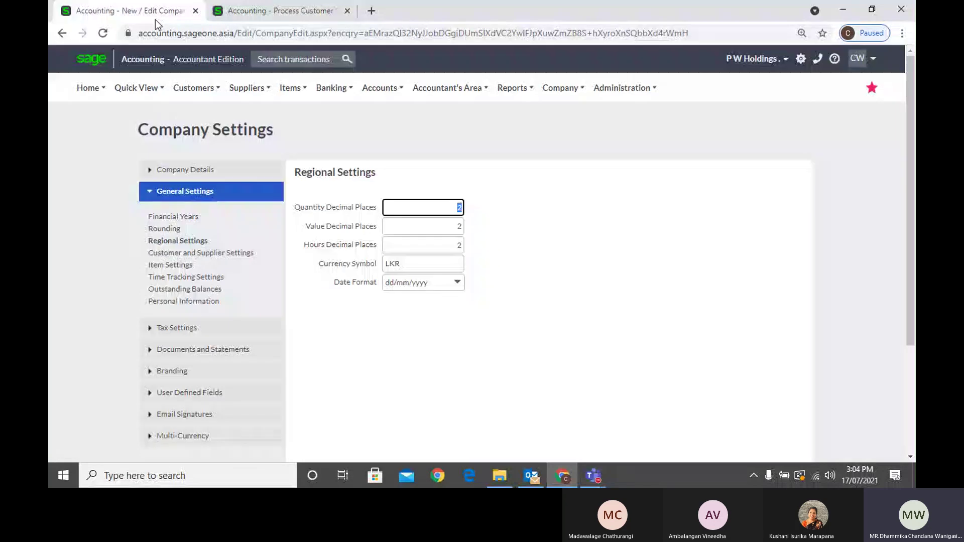
click(290, 19)
key(Tab)
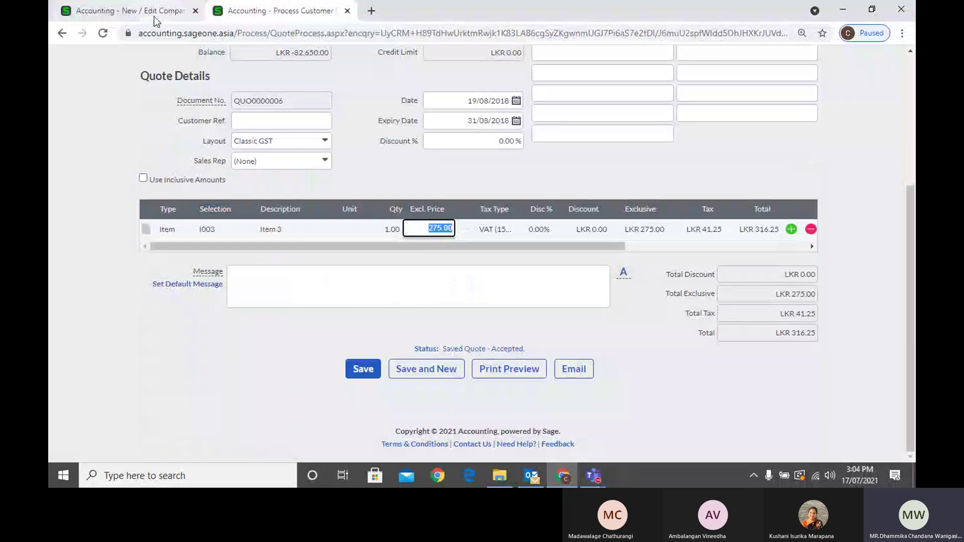
click(154, 18)
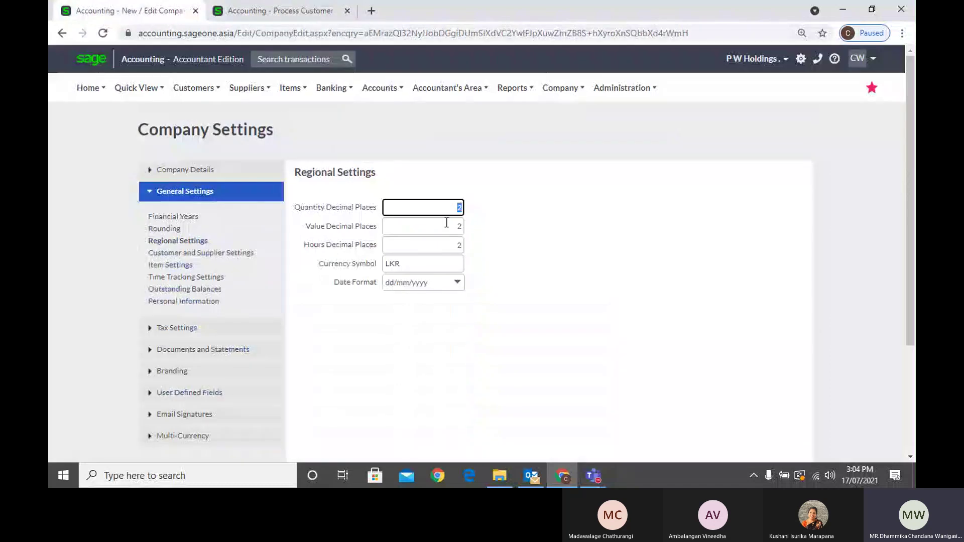
click(291, 6)
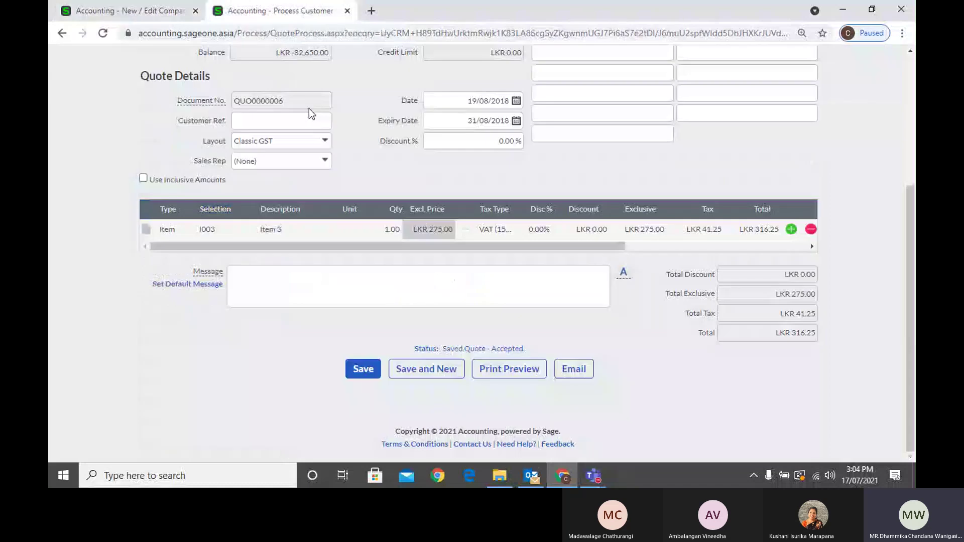
click(398, 234)
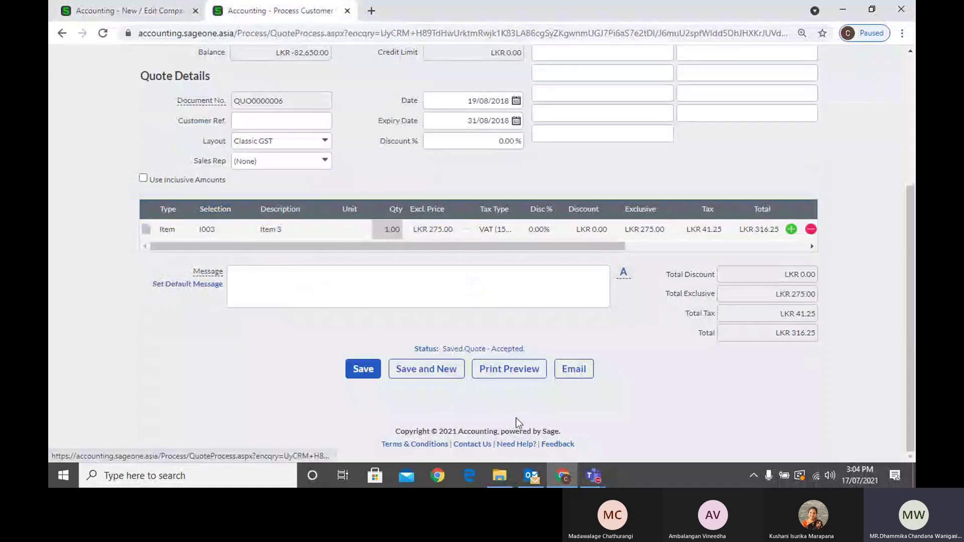
mouse_move(593, 472)
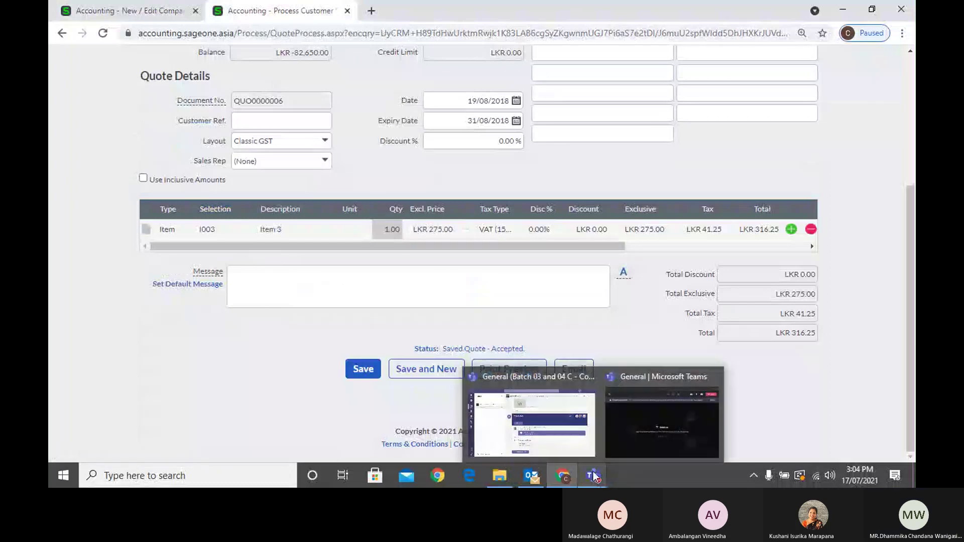
Minimize the Teams General meeting window to bring Sage back into view
click(626, 403)
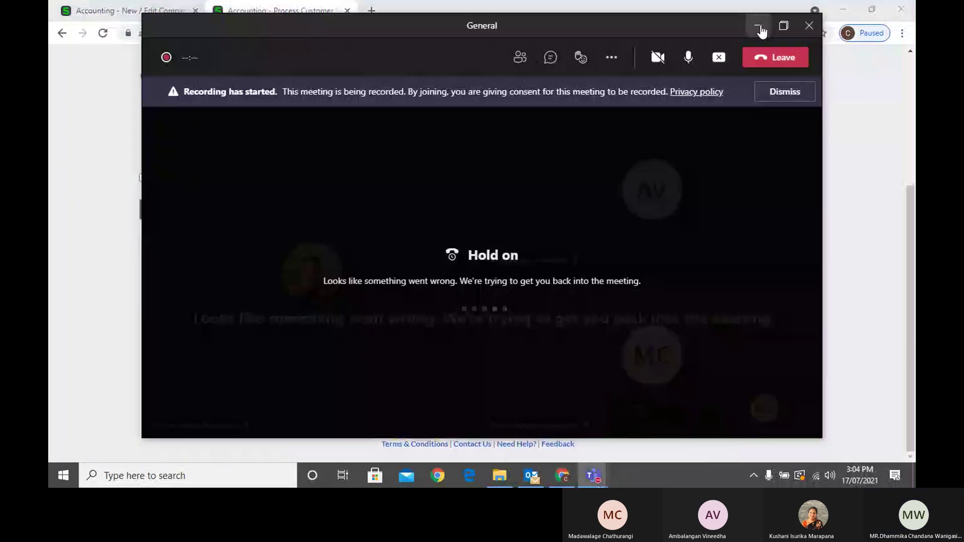
click(758, 26)
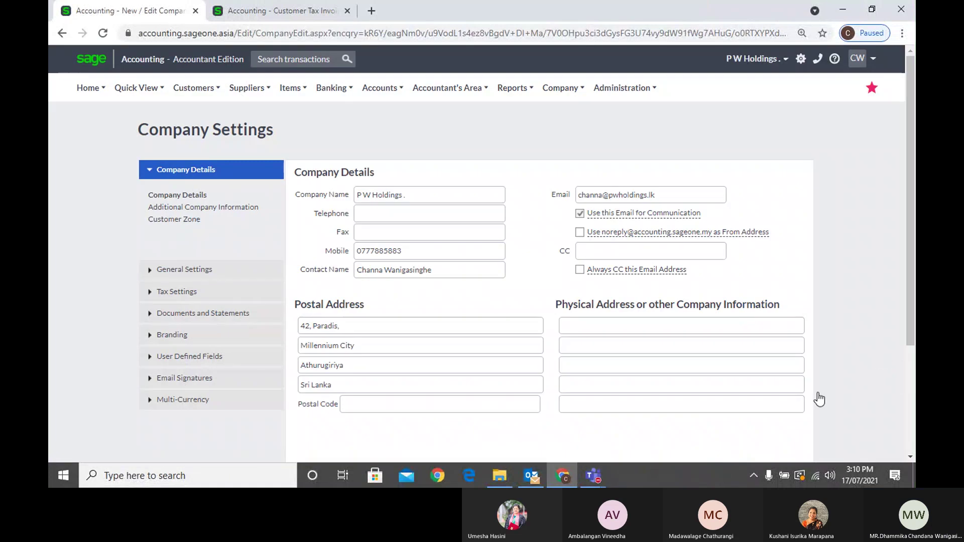
Check the Teams meeting window and minimize it again
click(603, 481)
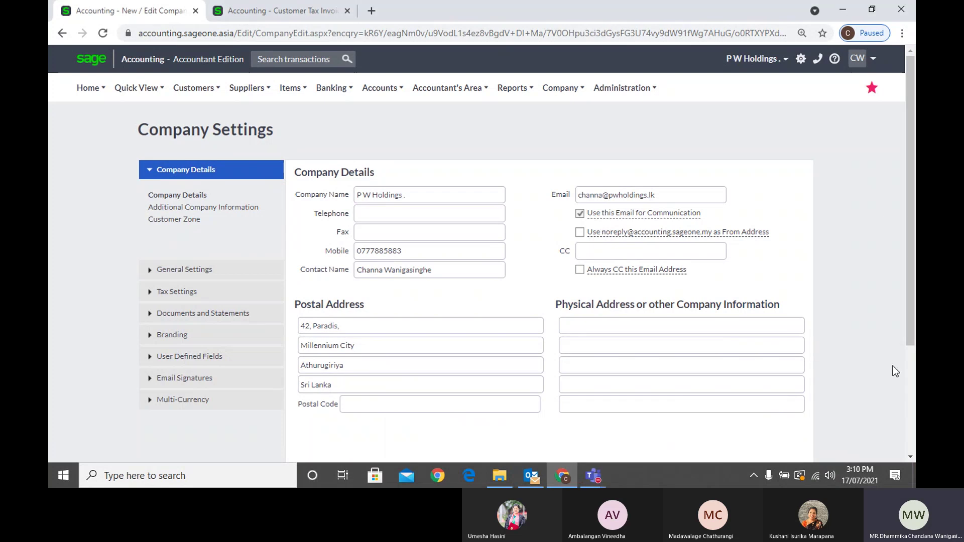
click(594, 481)
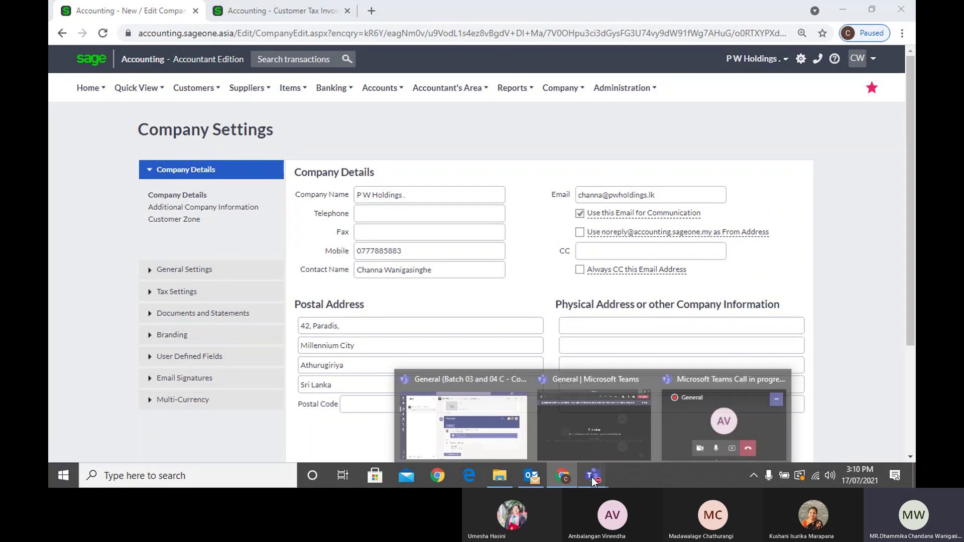
click(582, 414)
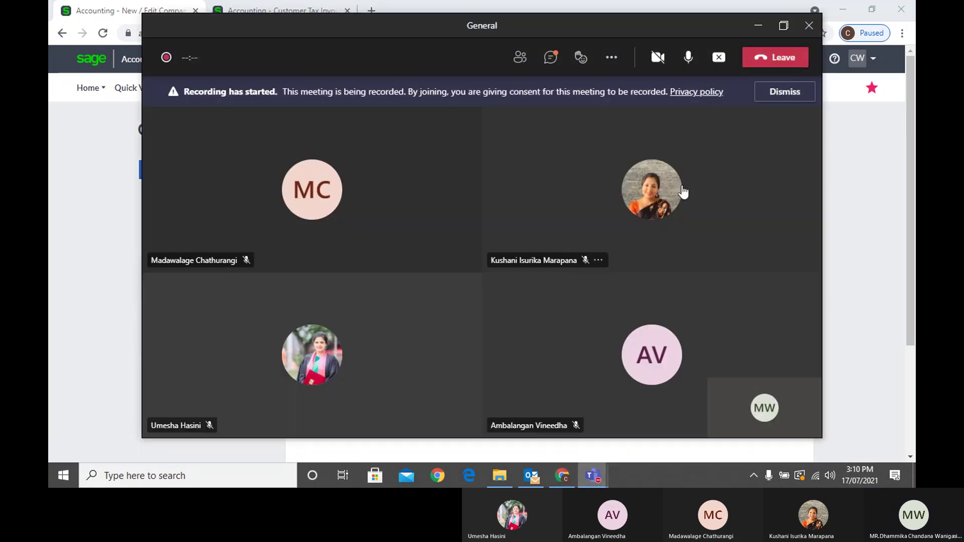
click(757, 26)
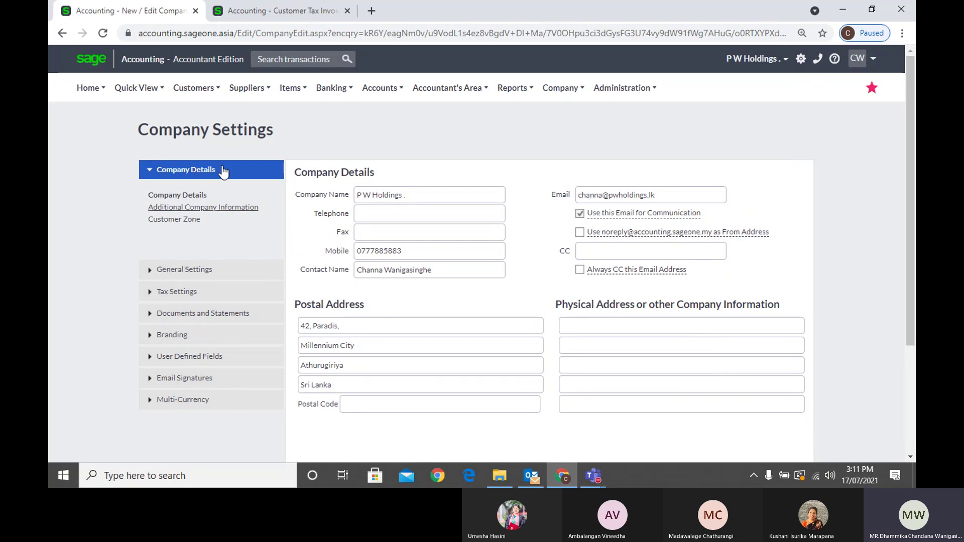
Glance at the Customer Tax Invoices tab, then expand General Settings in Company Settings
click(280, 15)
click(103, 34)
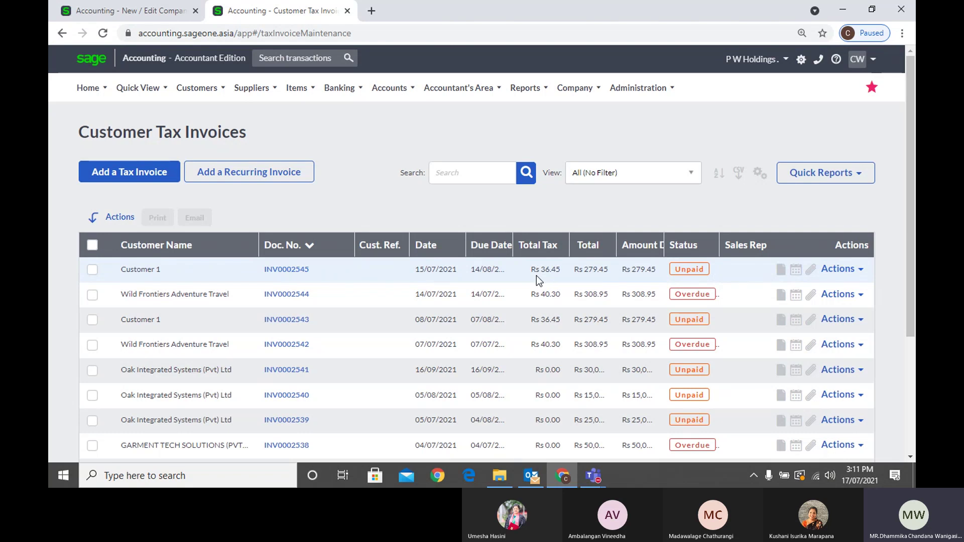
click(107, 10)
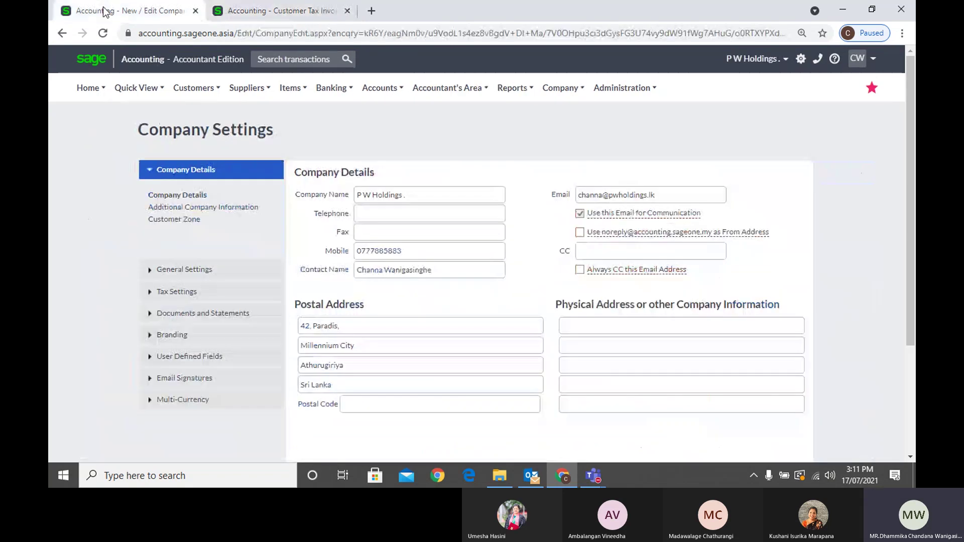
click(173, 270)
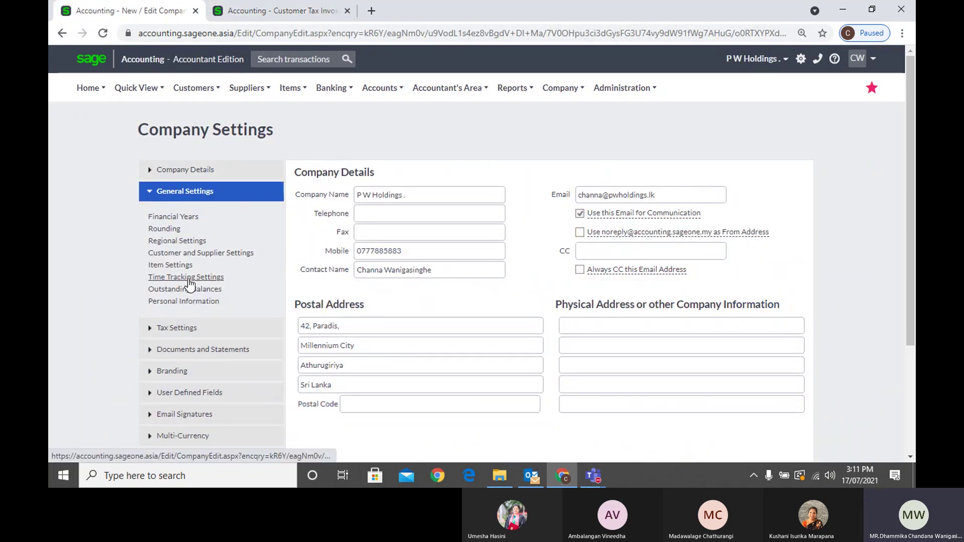
Open Regional Settings and leave the date format at dd/mm/yyyy
click(184, 243)
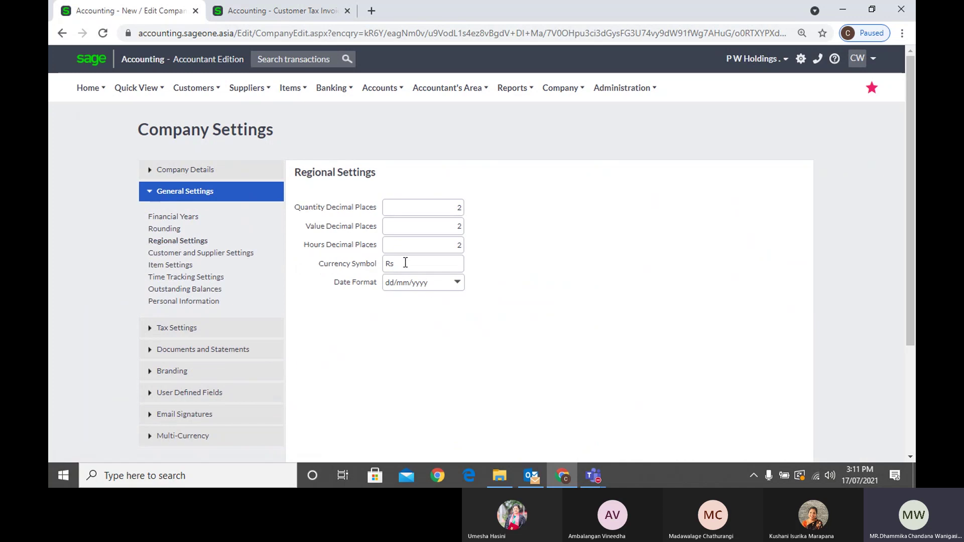
click(460, 289)
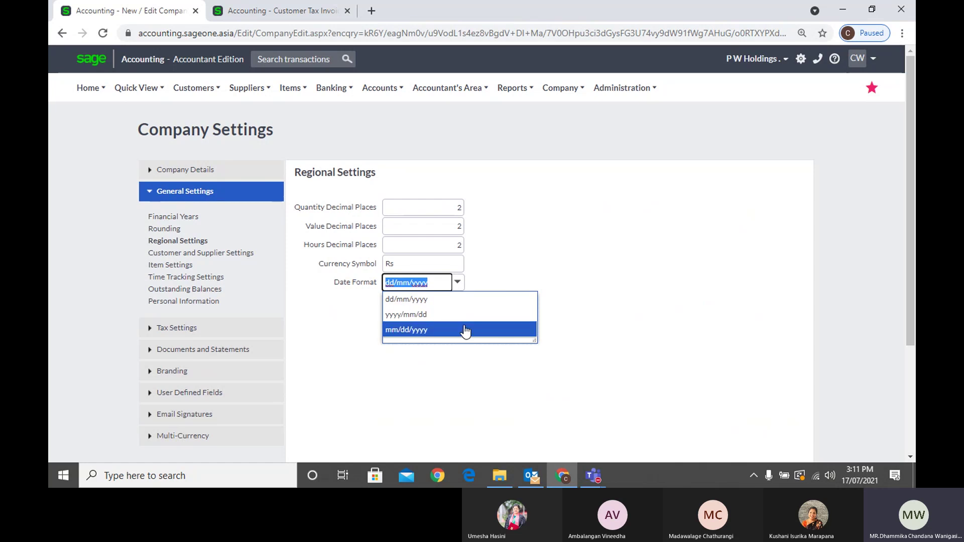
click(565, 236)
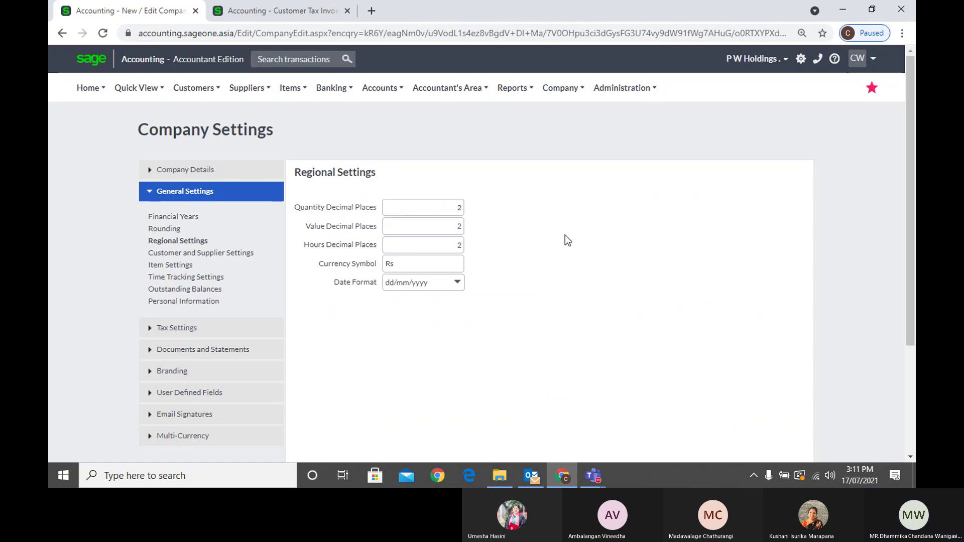
click(458, 283)
click(560, 269)
double_click(427, 267)
text(LKR)
click(421, 365)
scroll(433, 281, down, 3)
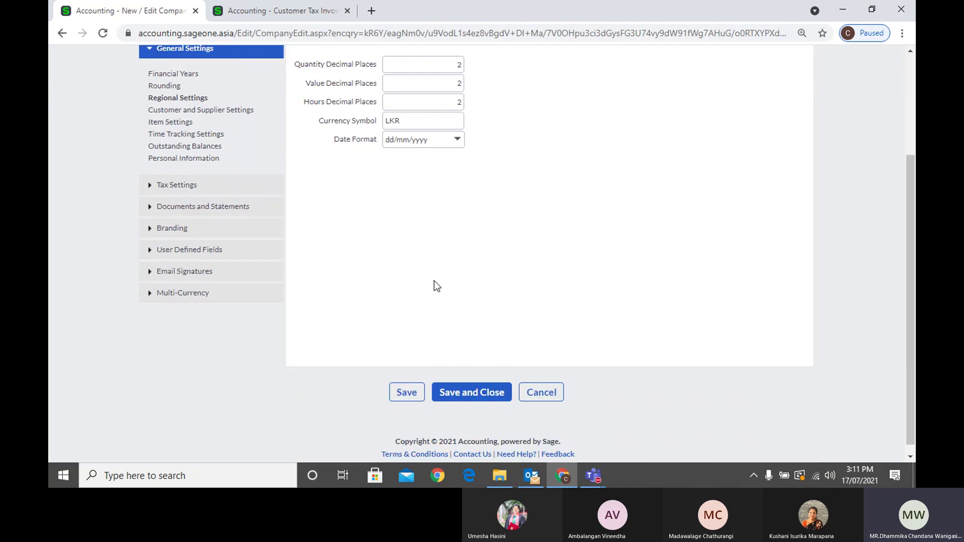
click(407, 383)
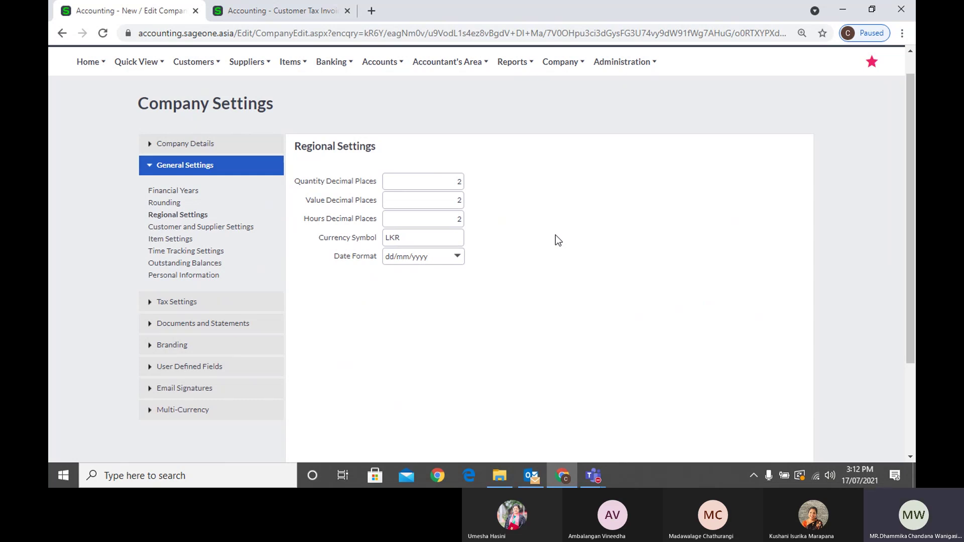
double_click(424, 237)
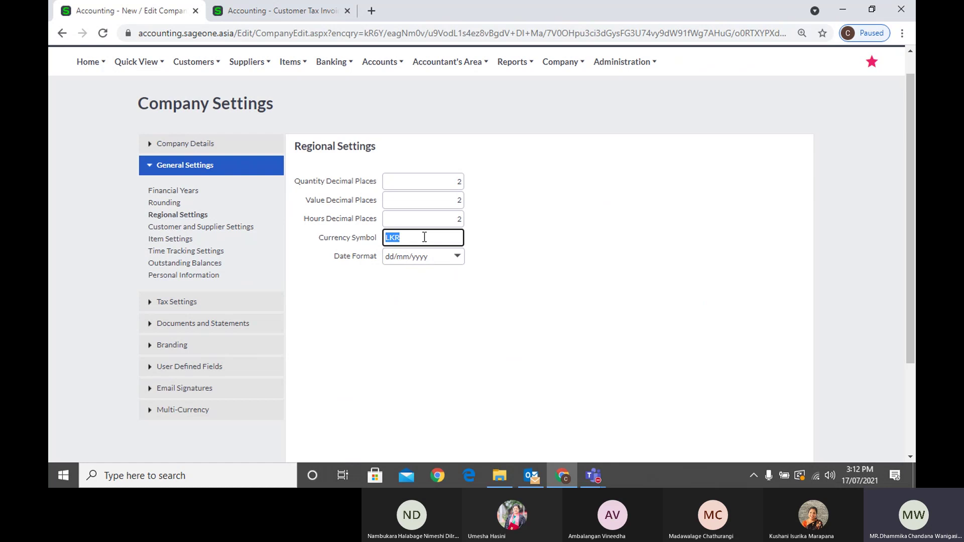
click(425, 237)
click(511, 283)
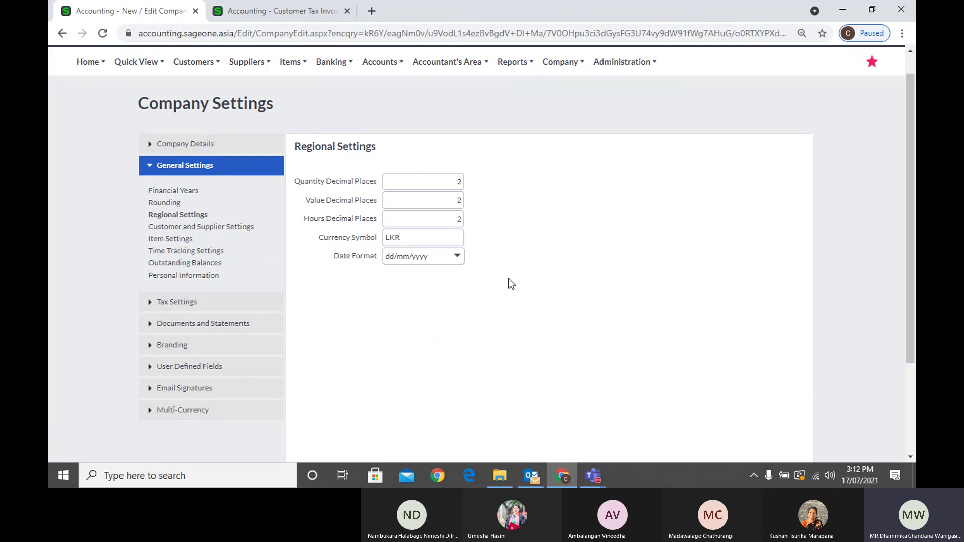
double_click(425, 245)
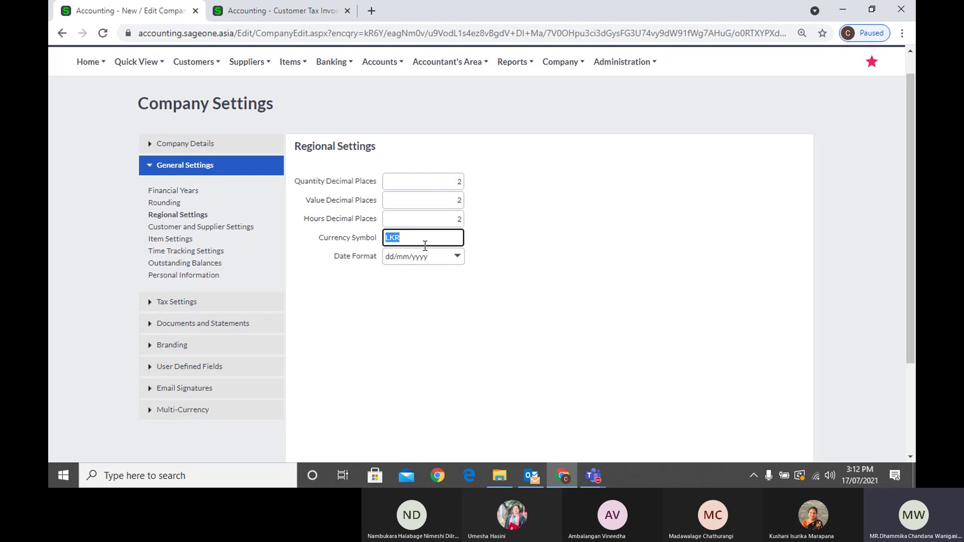
click(443, 305)
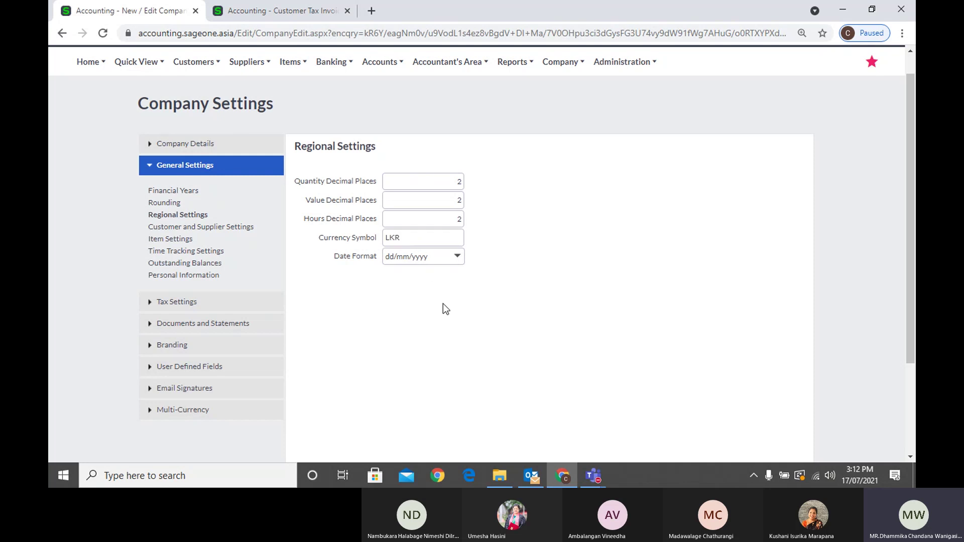
double_click(416, 242)
text(R)
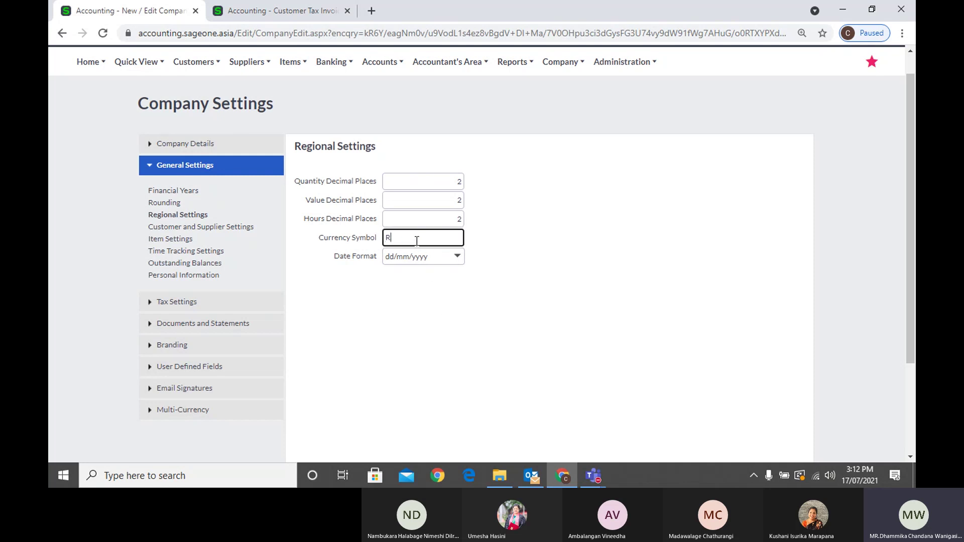
text(s.)
key(BackSpace)
double_click(427, 242)
text(LKR)
click(646, 294)
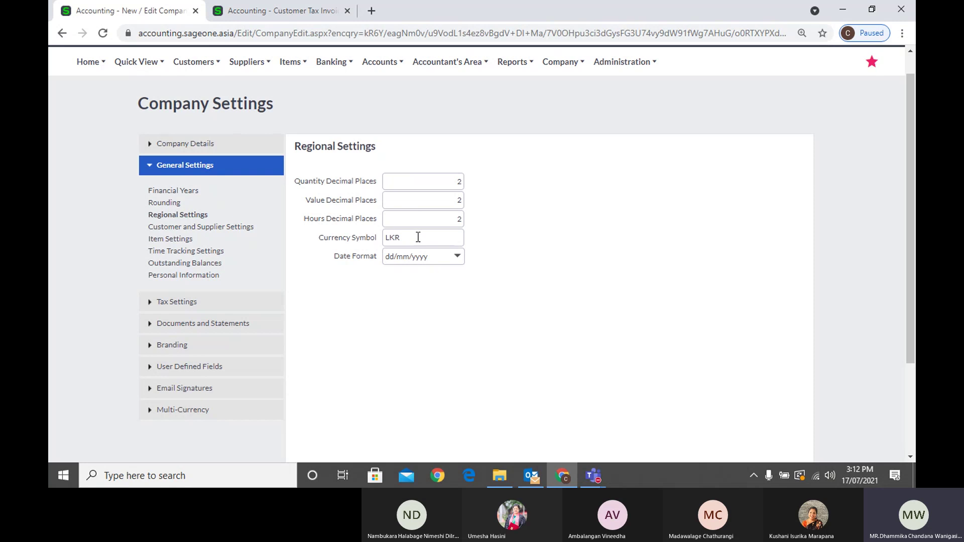
scroll(631, 236, down, 3)
Show Customer and Supplier Settings, with duplicate warnings and inactive-on-reports options enabled
scroll(631, 236, up, 1)
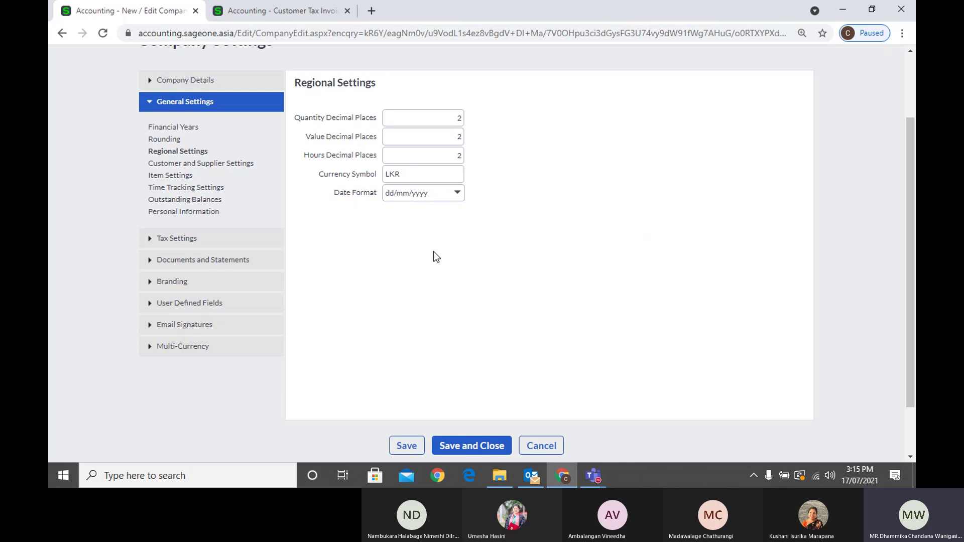
click(243, 168)
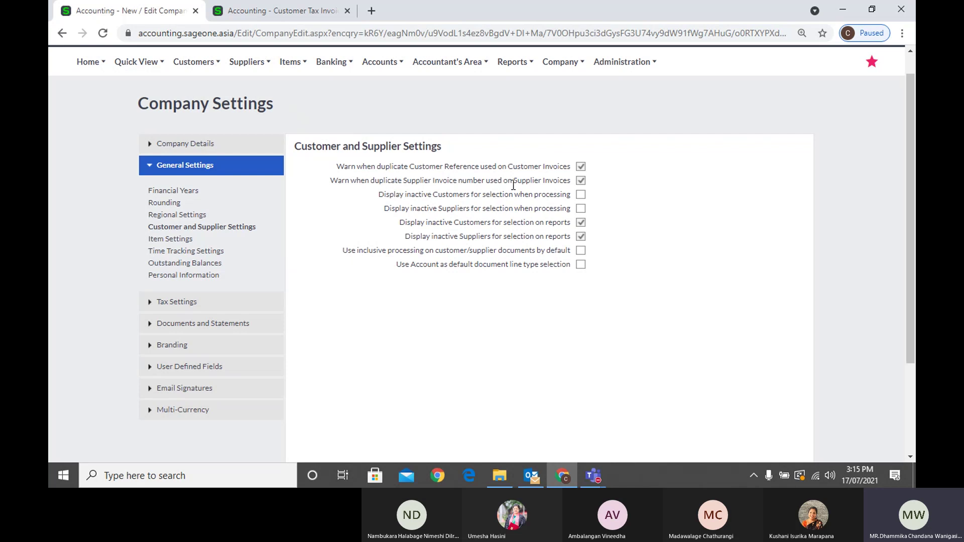
In the second tab, open the customer quotes list from the Customers menu
click(248, 14)
click(187, 90)
mouse_move(204, 157)
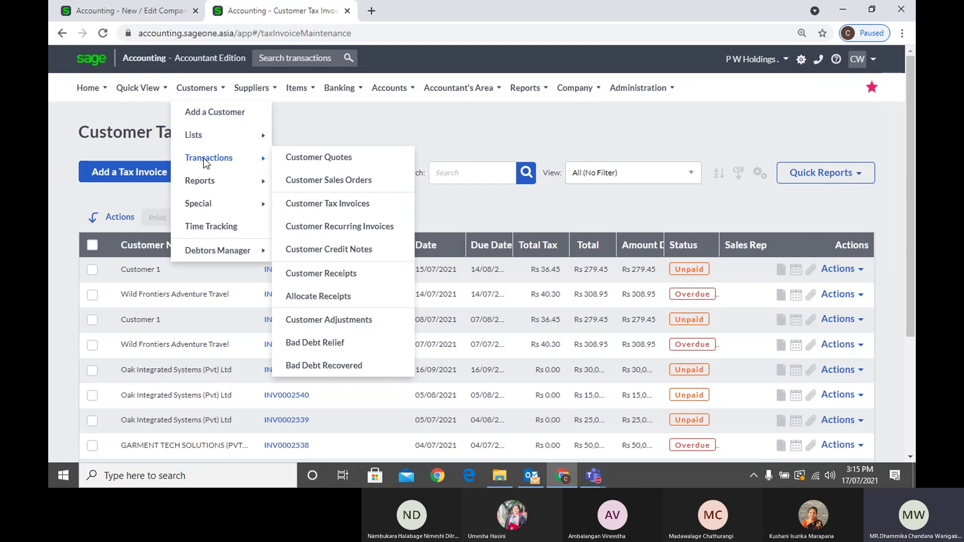
click(295, 159)
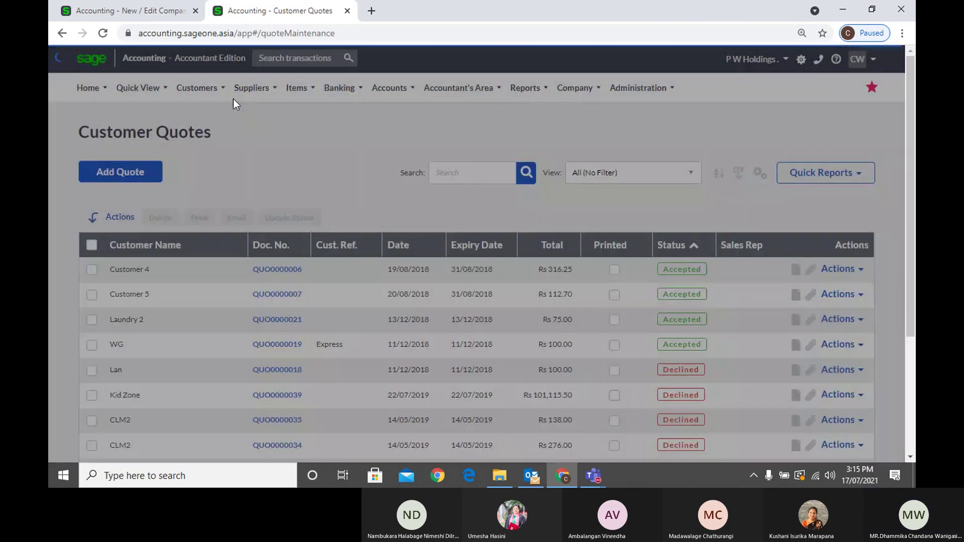
Open Customer Tax Invoices and add a new tax invoice dated 17/07/2021
click(206, 89)
mouse_move(203, 157)
click(313, 204)
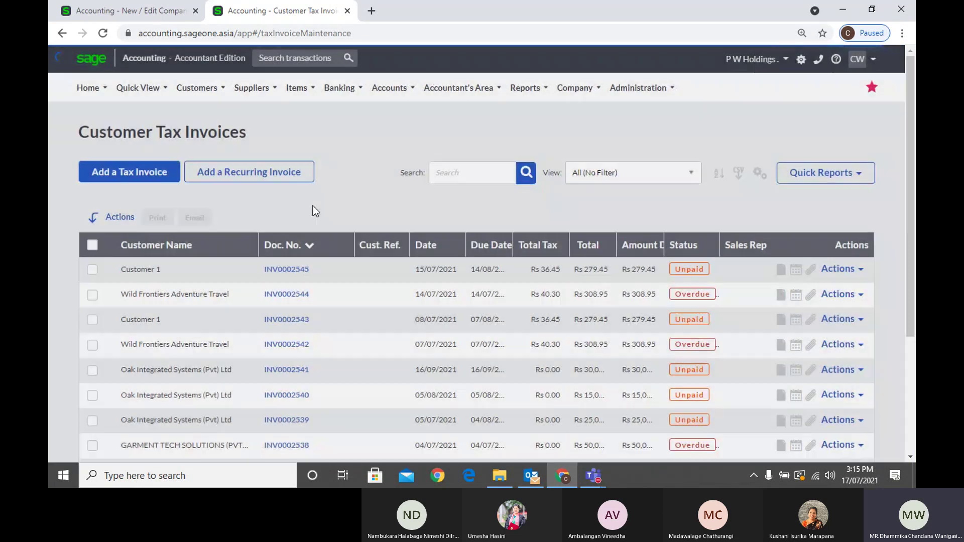
click(133, 173)
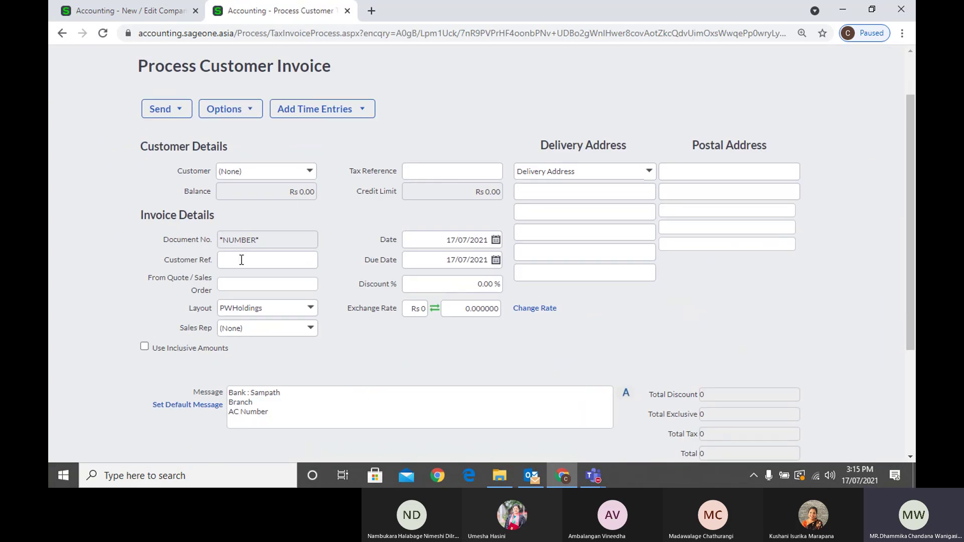
Click into the new invoice's Customer Ref. field, then return to the Company Settings tab
click(261, 261)
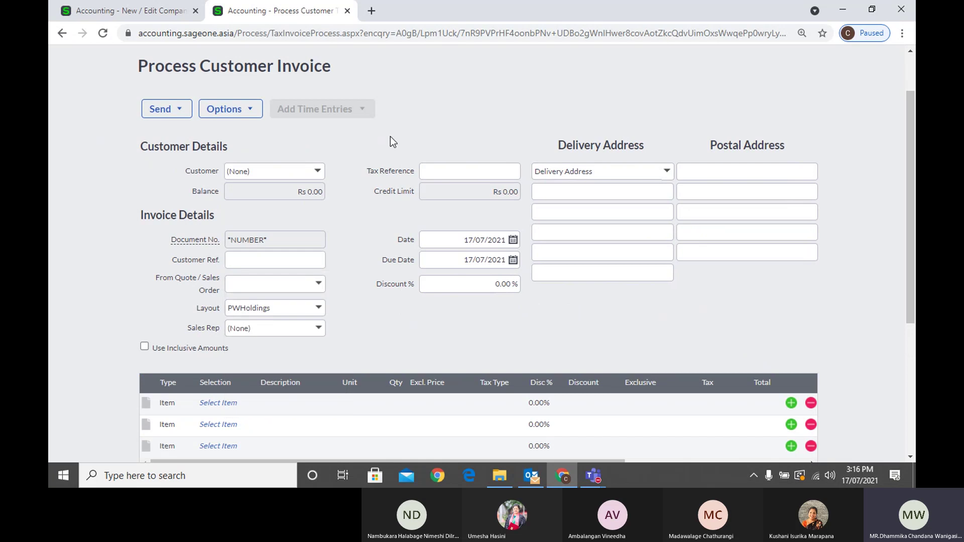
scroll(392, 150, up, 2)
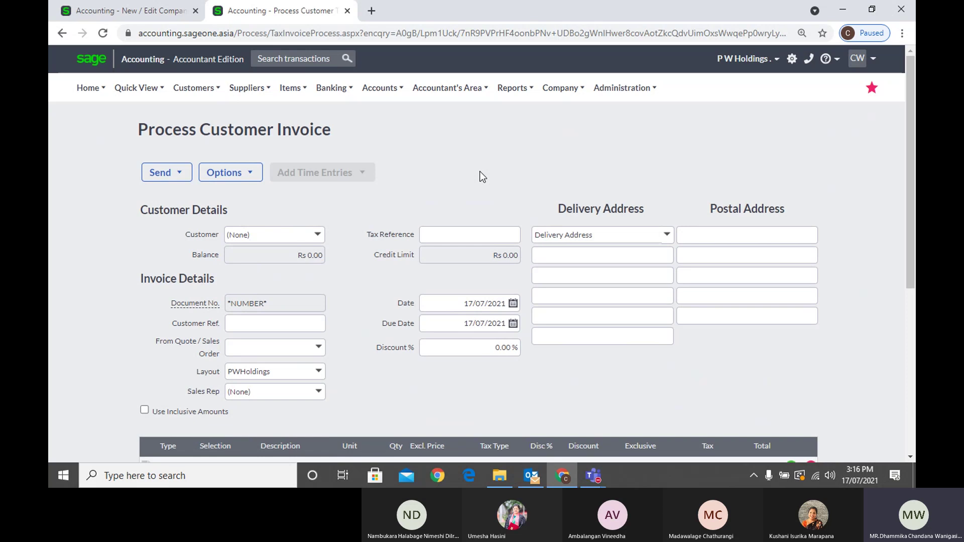
click(305, 323)
click(353, 317)
click(128, 10)
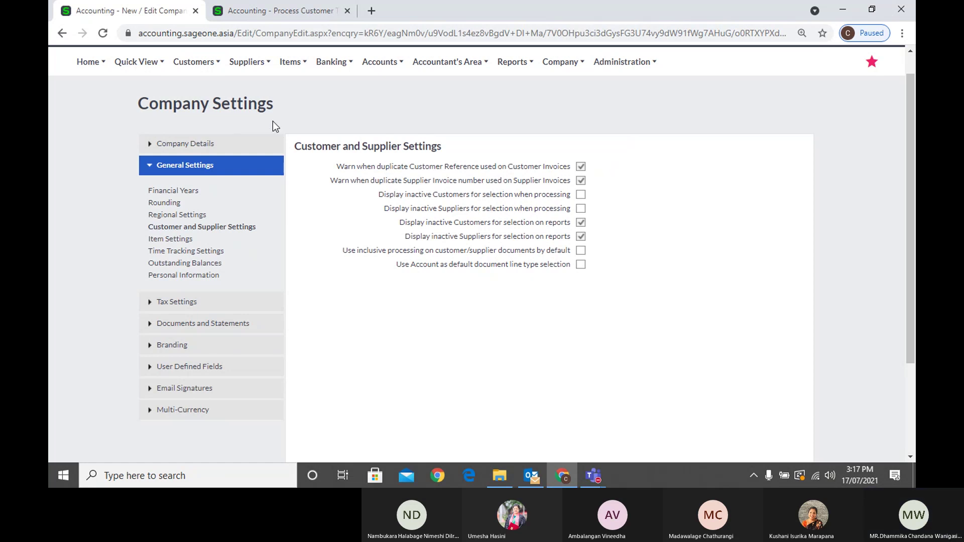
Return to the blank Process Customer Invoice tab
click(265, 12)
Open the Suppliers invoice list, then review the Company Settings tab
mouse_move(247, 88)
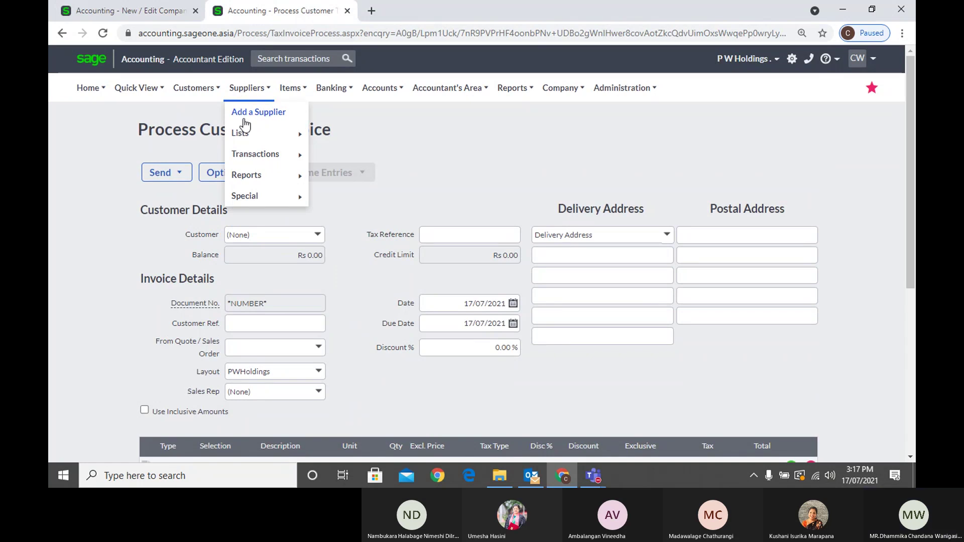
mouse_move(248, 133)
mouse_move(258, 155)
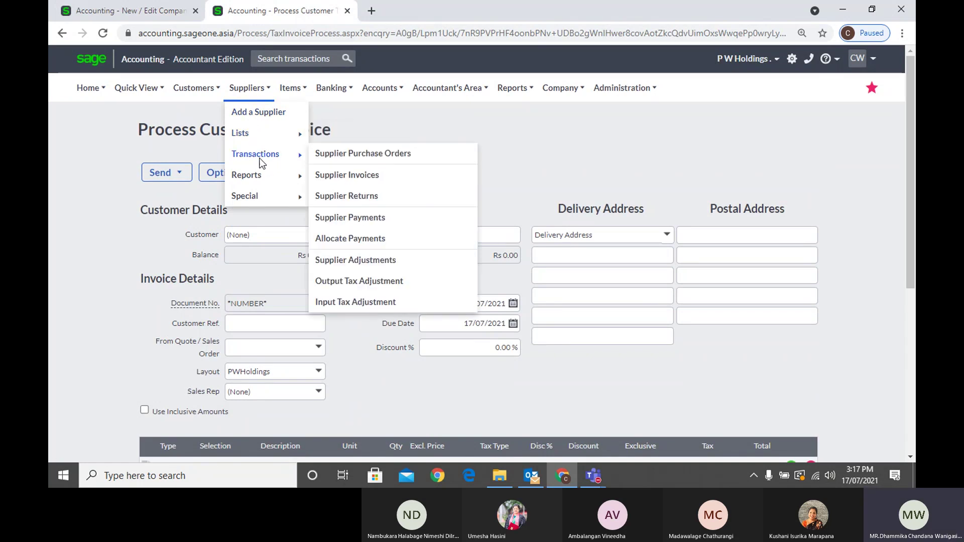
click(343, 177)
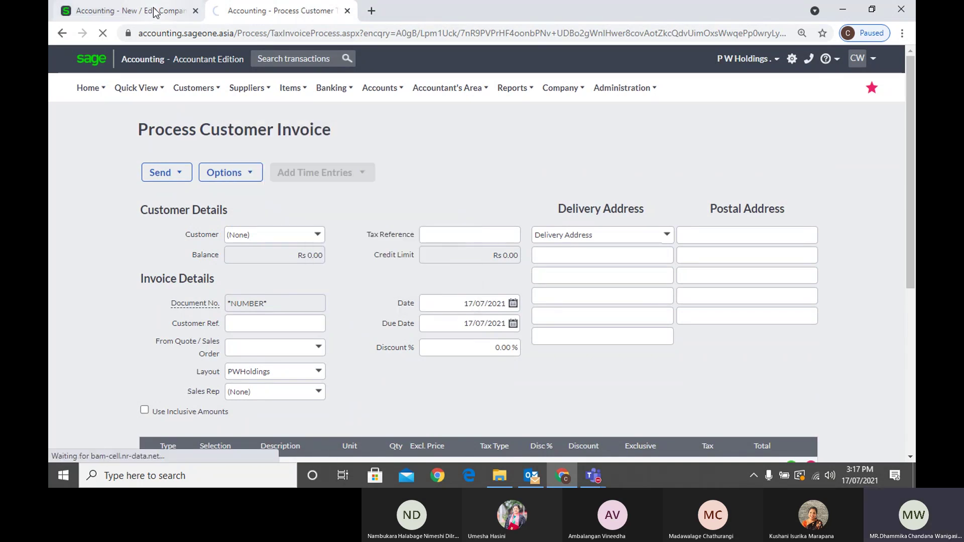
click(155, 12)
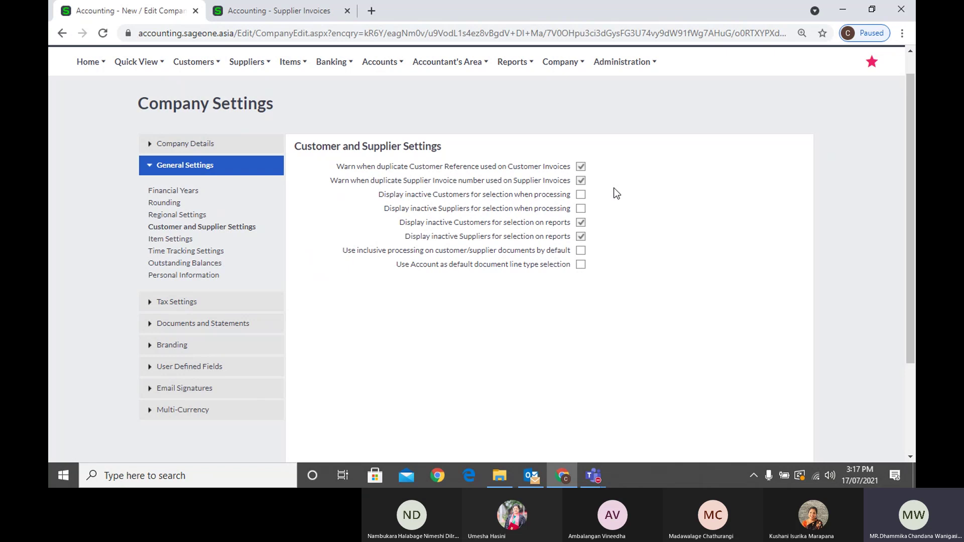
Start a new supplier invoice, recheck Customer and Supplier Settings, and return to it
click(250, 14)
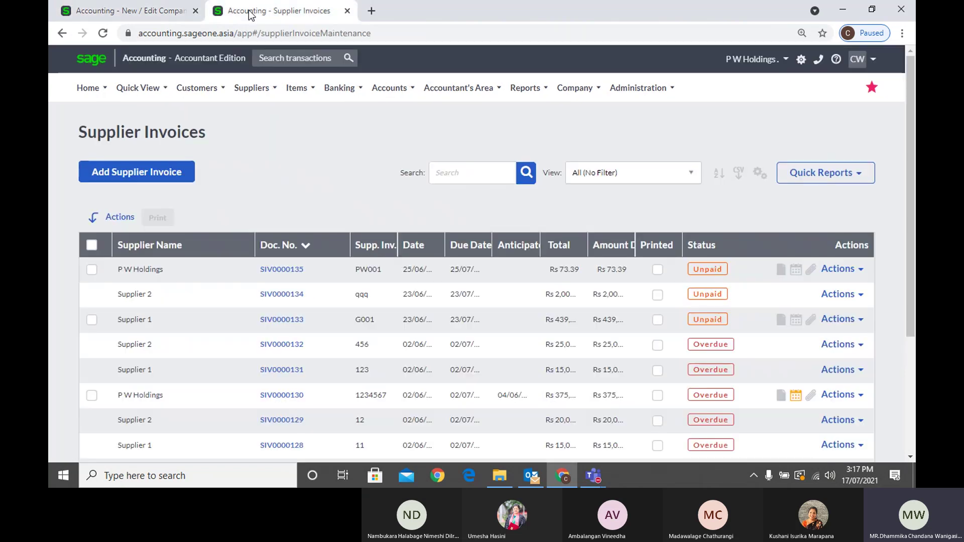
click(183, 171)
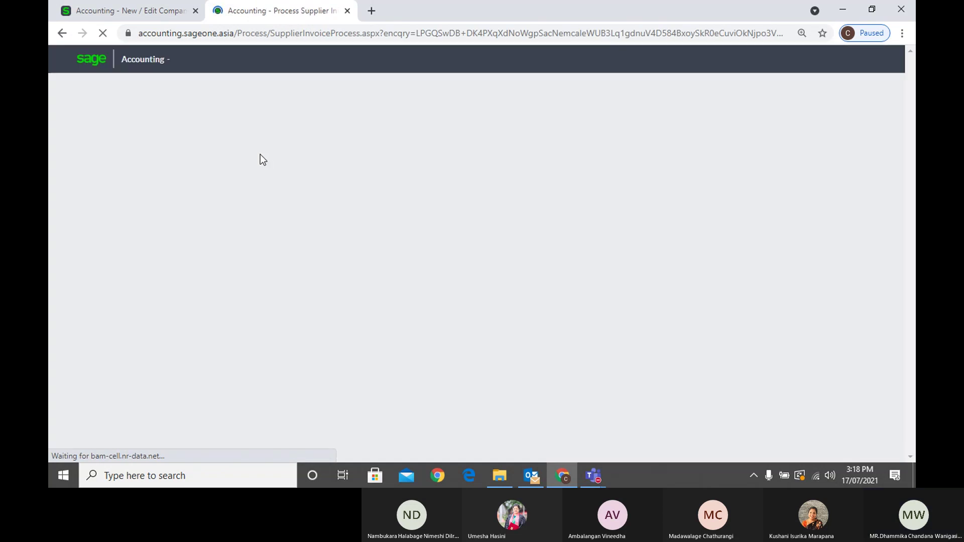
click(167, 14)
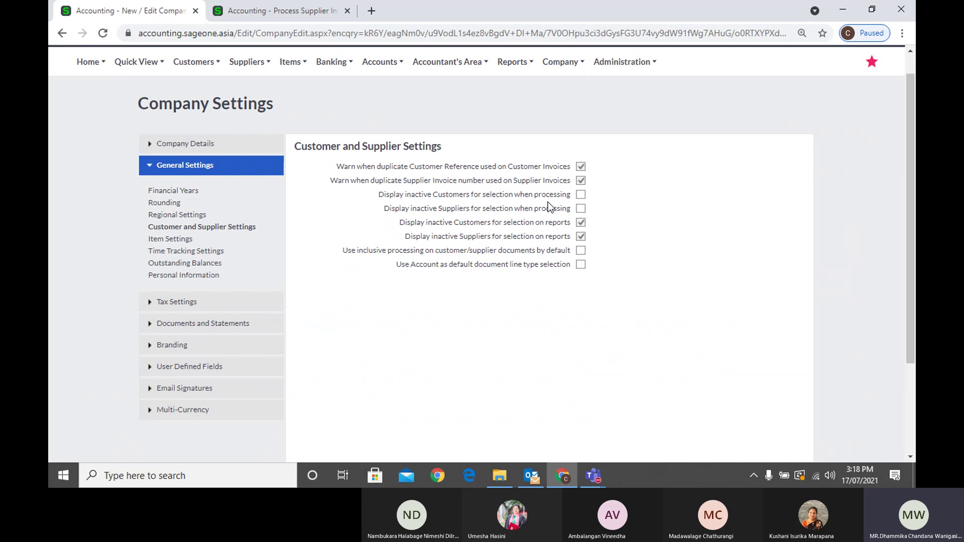
click(260, 16)
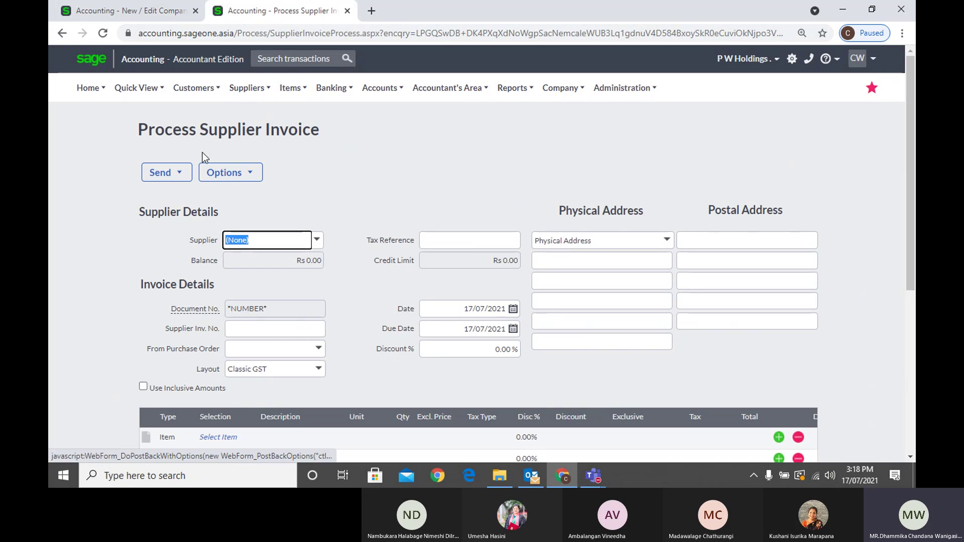
Open the List of Customers and confirm customer A 01's Active box is unticked
mouse_move(194, 89)
mouse_move(196, 135)
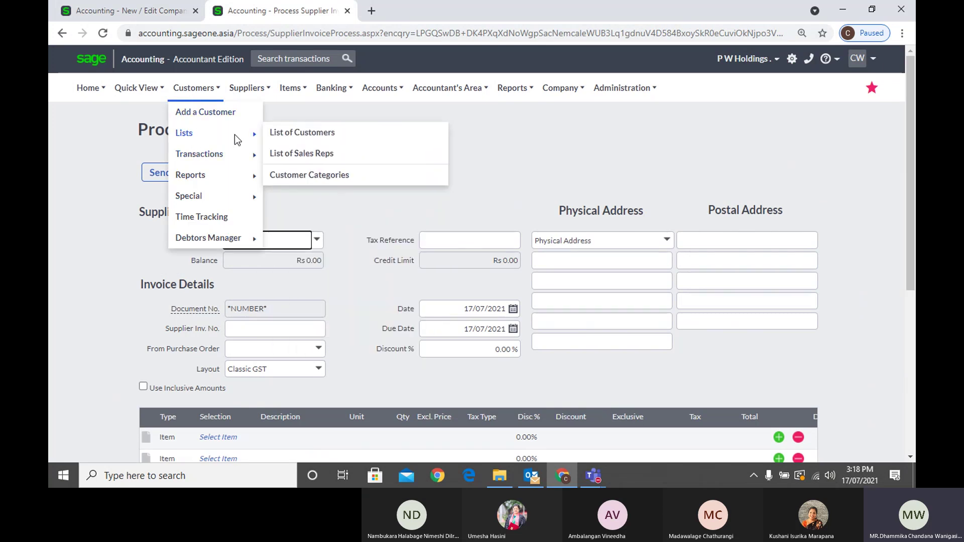
click(285, 133)
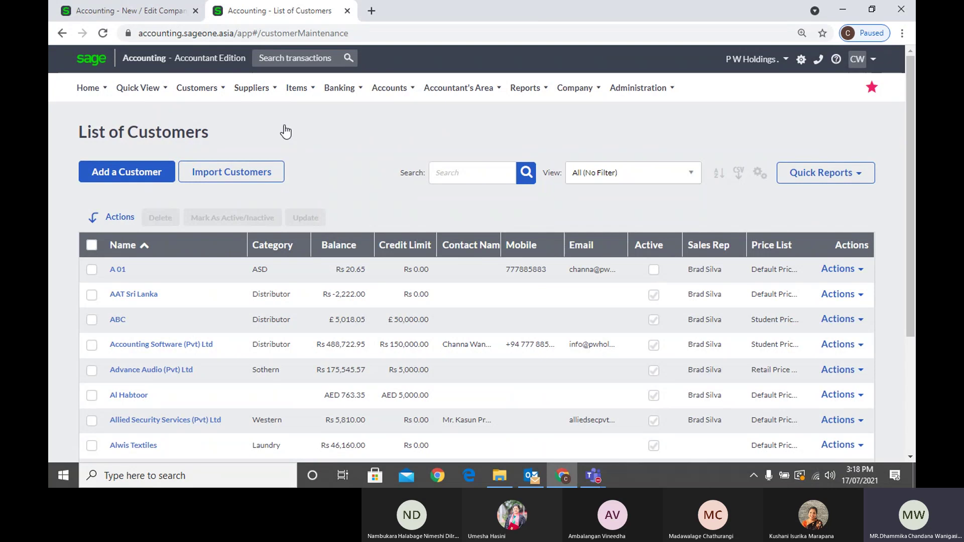
click(119, 272)
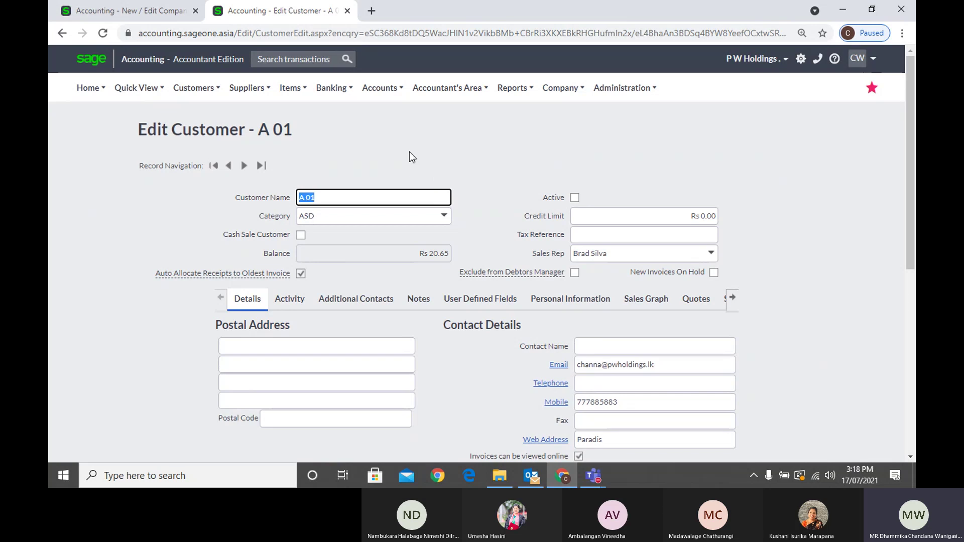
click(575, 198)
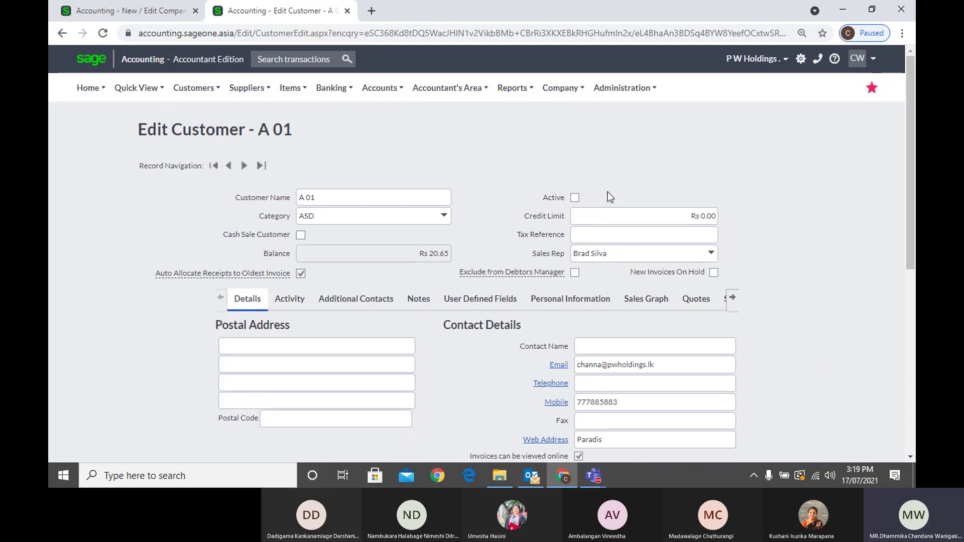
click(57, 35)
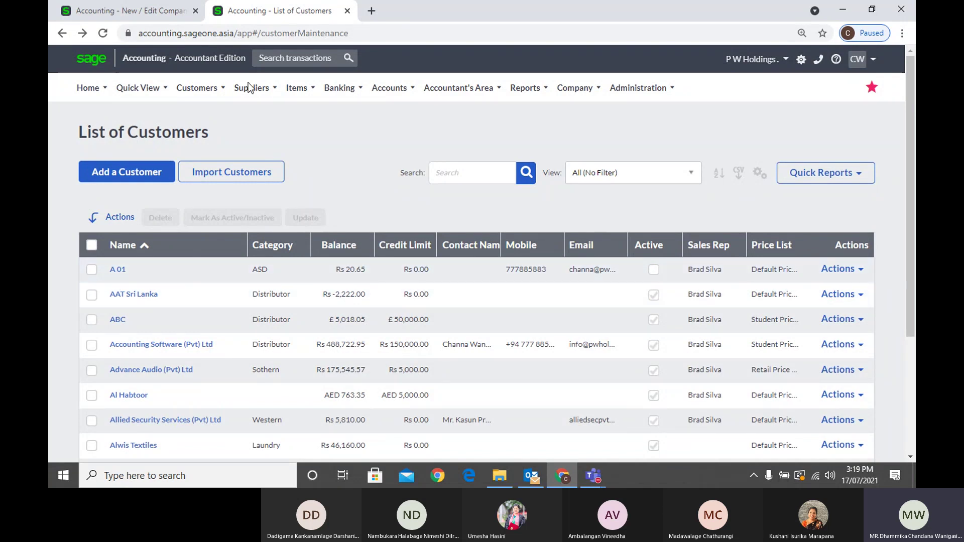
Glance at Company Settings, then duplicate the List of Customers into a new tab
click(164, 14)
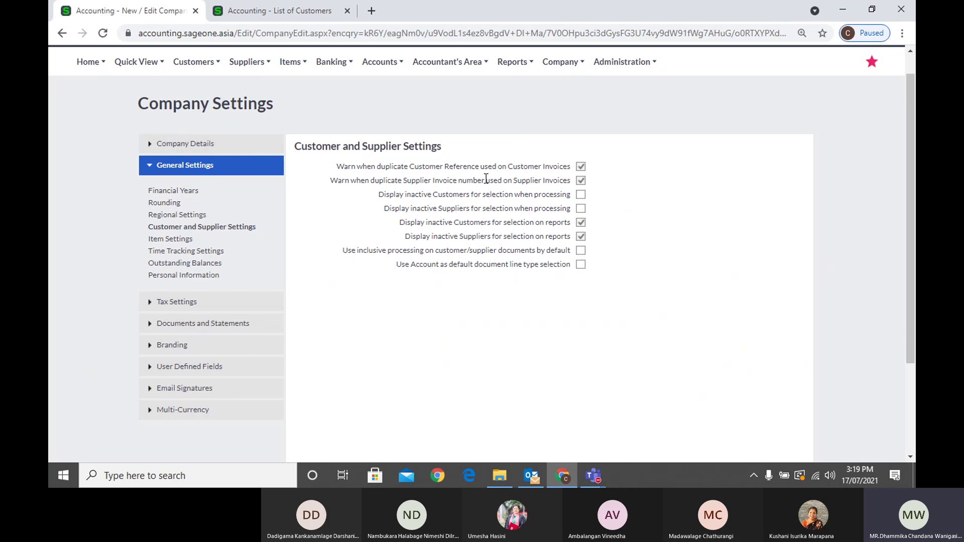
click(277, 11)
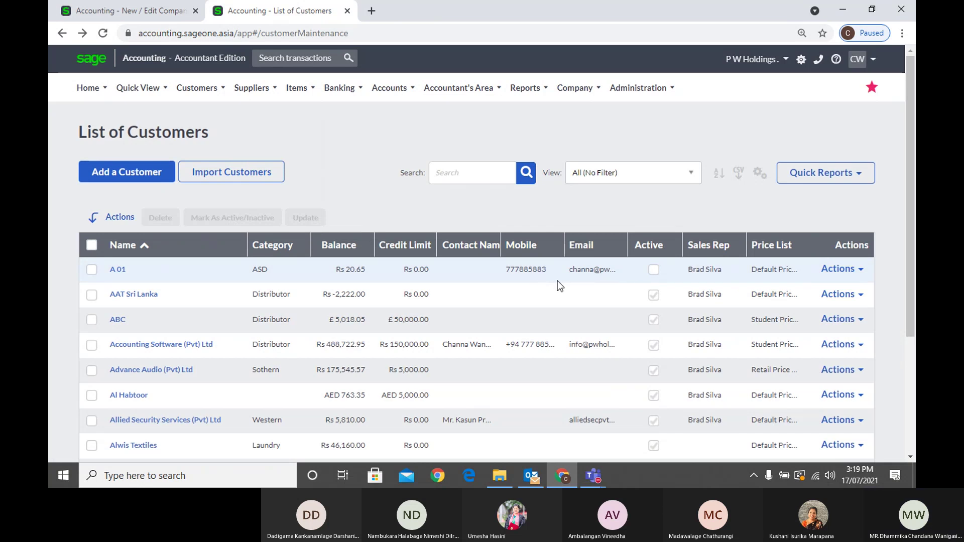
right_click(281, 14)
click(319, 97)
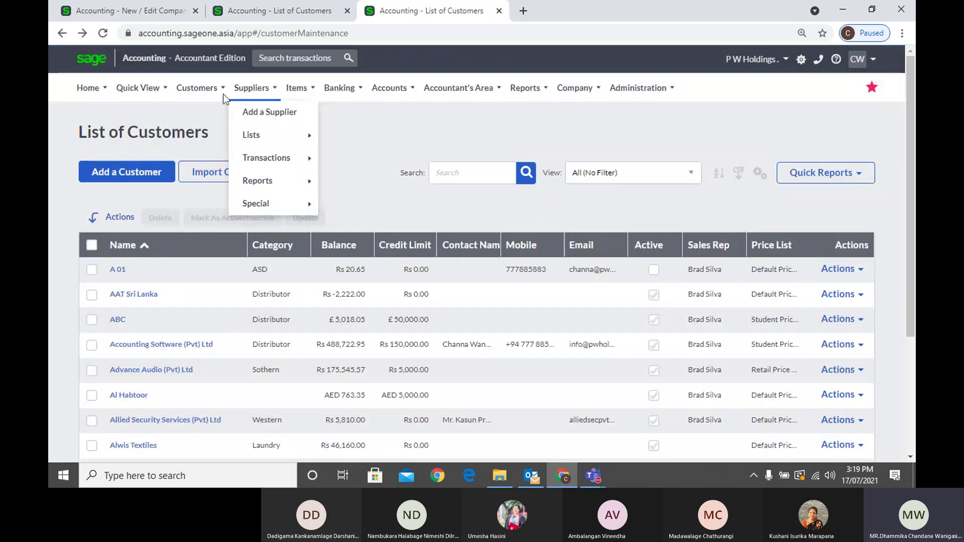
Start a customer tax invoice, confirm A 01 is missing from the Customer dropdown, then return to Company Settings
mouse_move(201, 90)
mouse_move(208, 156)
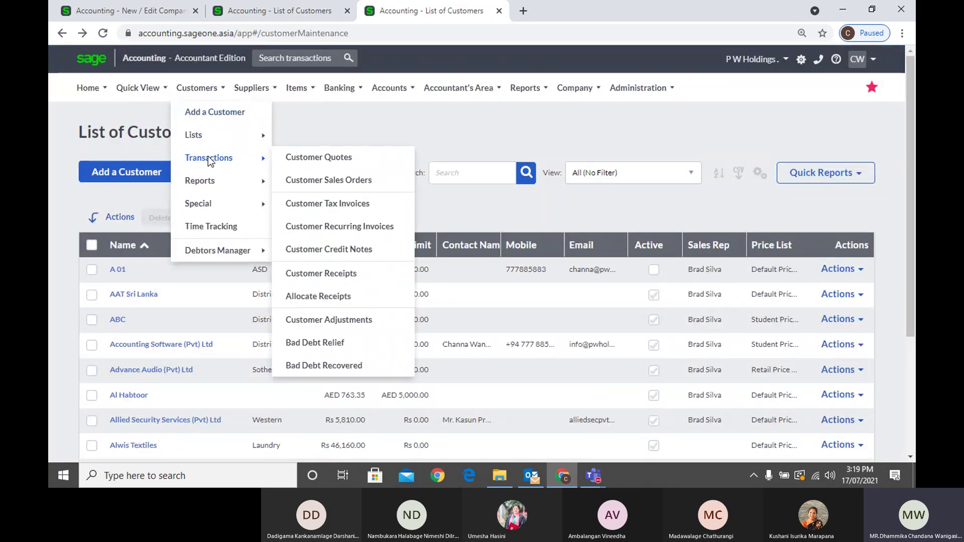
click(327, 206)
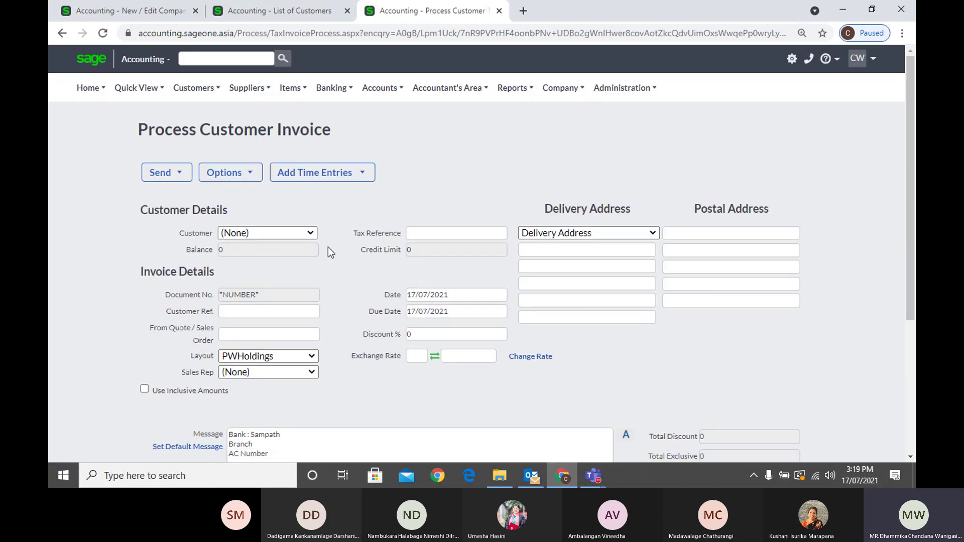
click(318, 235)
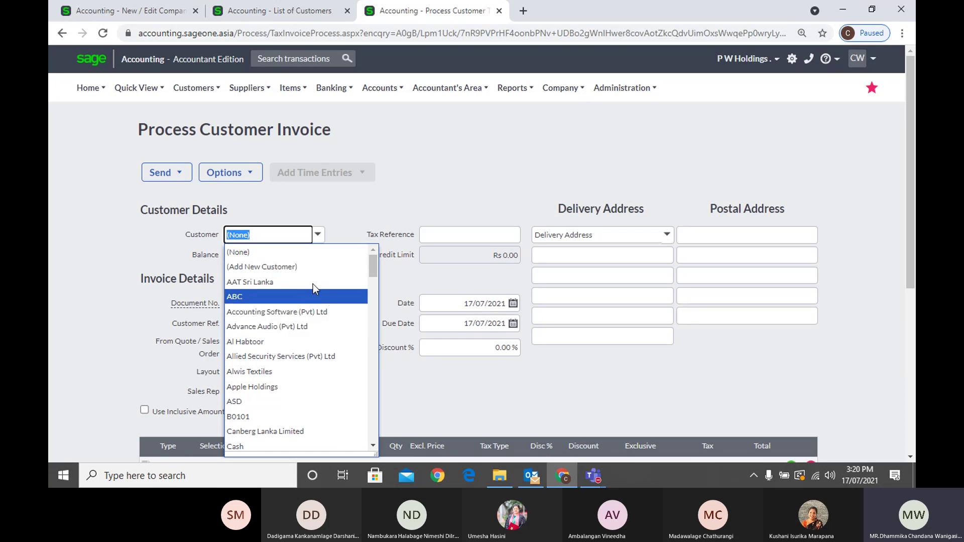
click(246, 11)
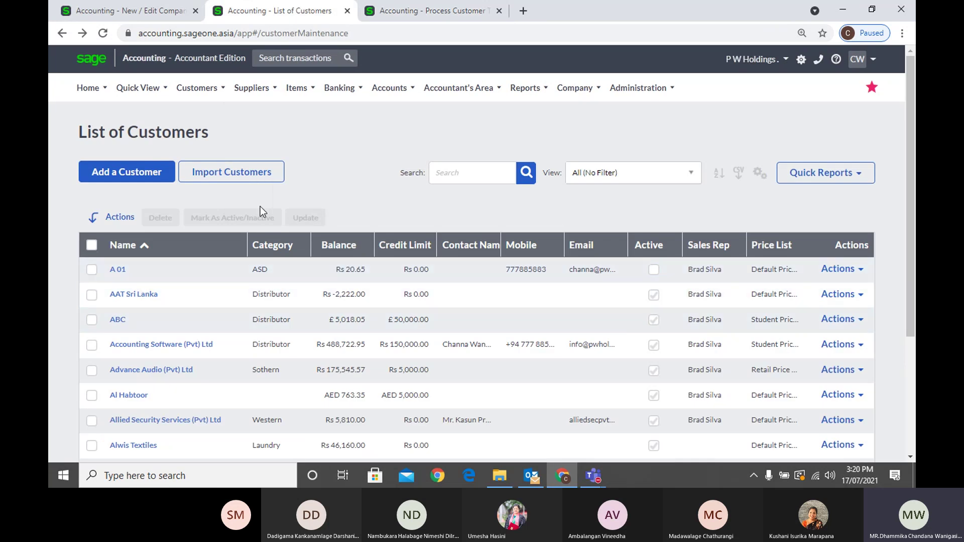
click(435, 11)
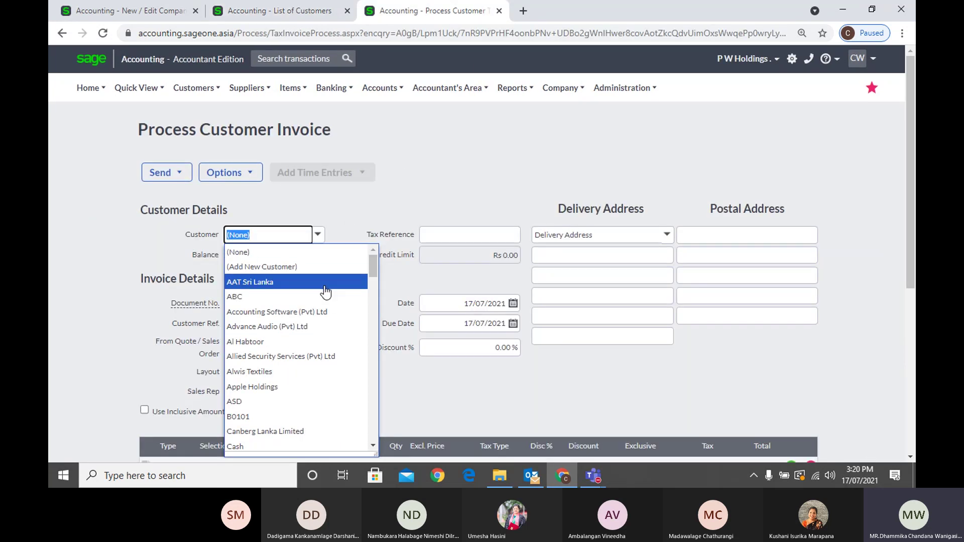
click(133, 15)
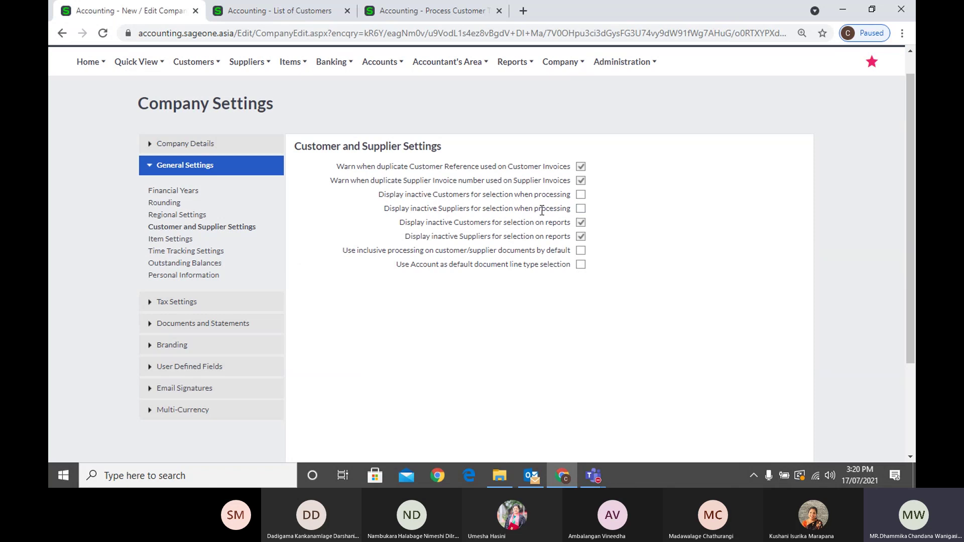
Open supplier AA from the List of Suppliers, untick Active, and save it
click(296, 12)
mouse_move(245, 92)
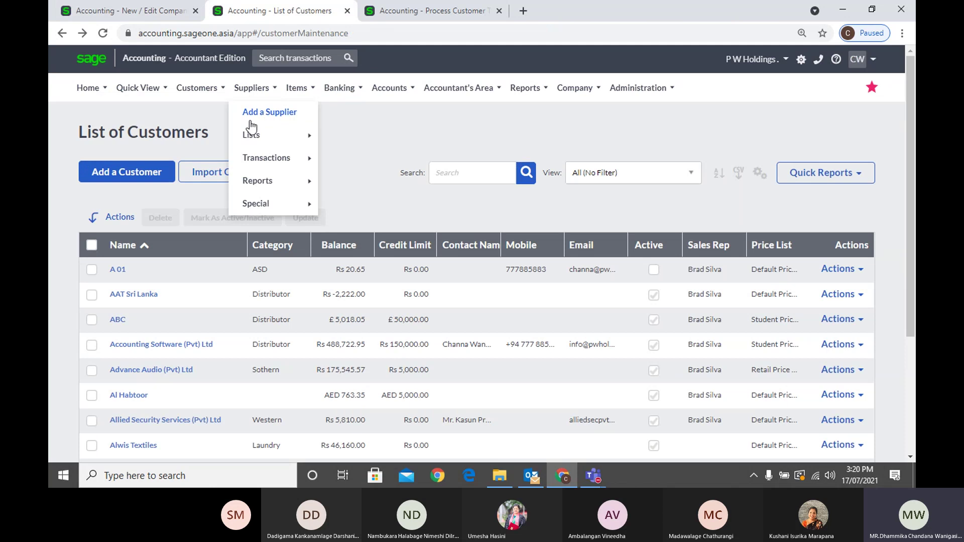
mouse_move(252, 134)
click(340, 135)
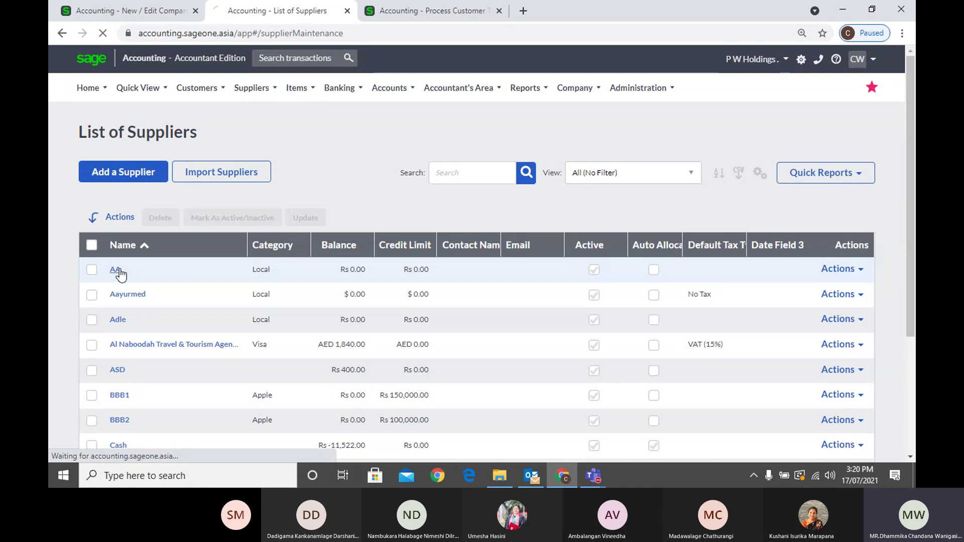
click(115, 270)
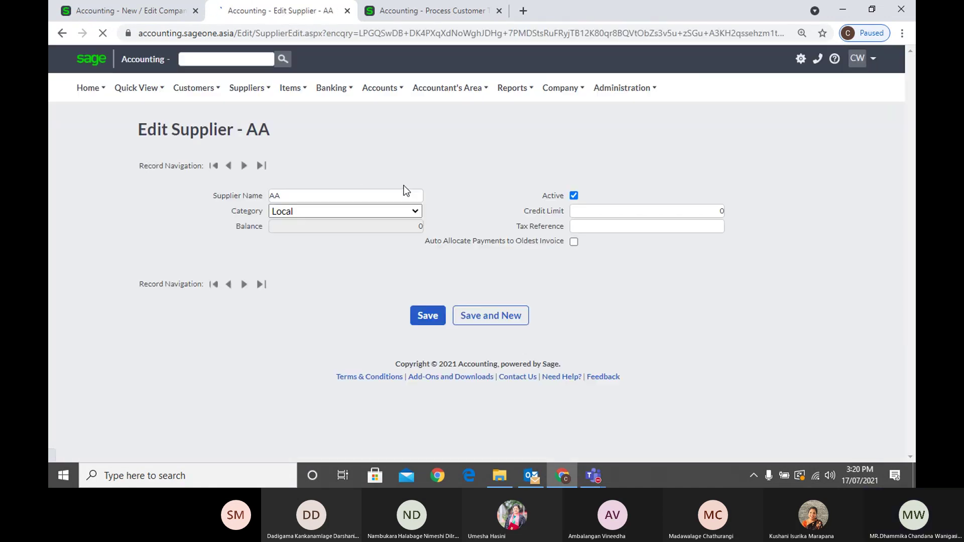
click(575, 198)
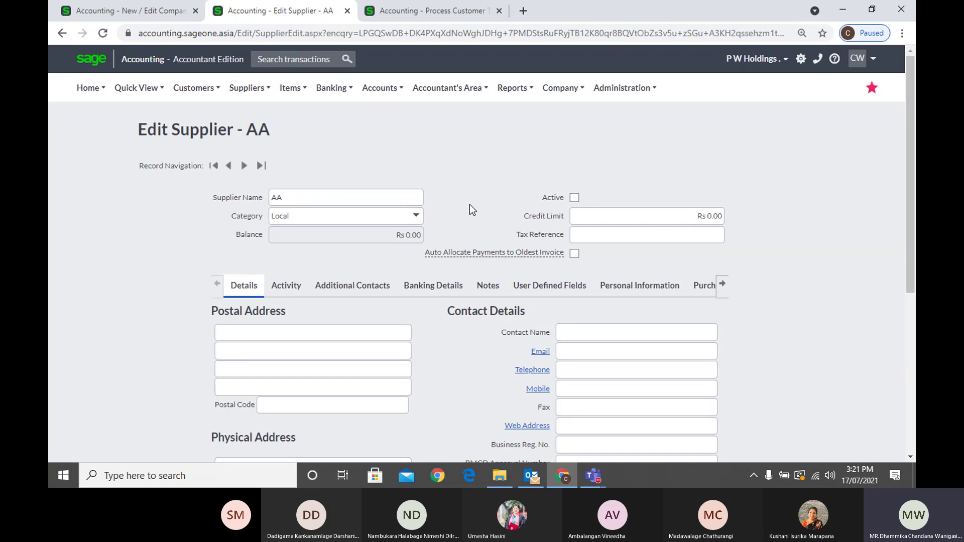
scroll(469, 205, down, 5)
click(427, 384)
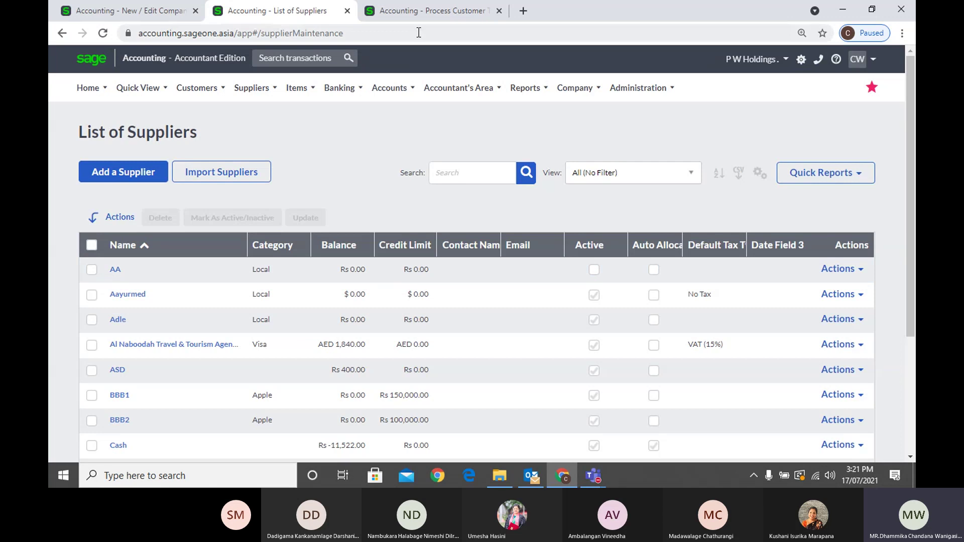
Start a new supplier invoice from the Supplier Invoices list
click(427, 11)
mouse_move(243, 98)
mouse_move(255, 154)
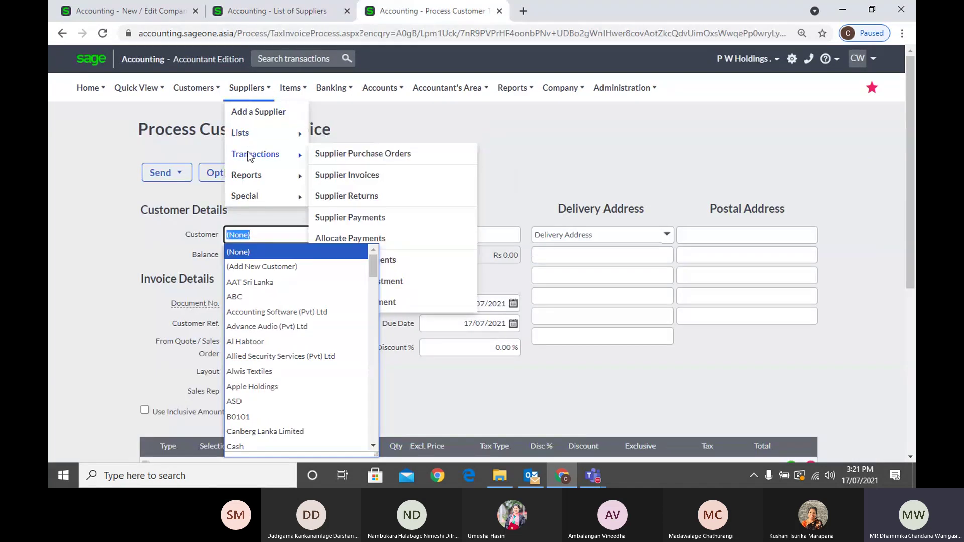
click(364, 176)
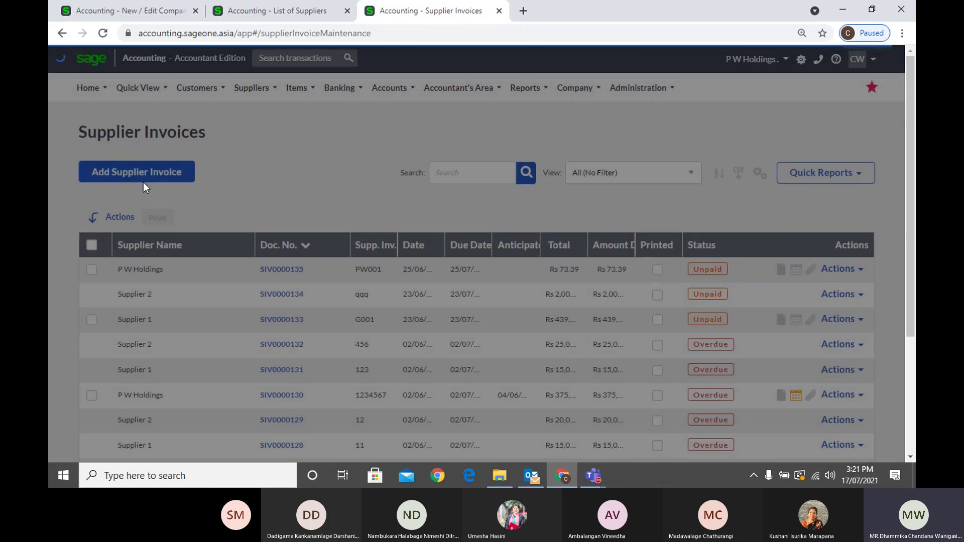
click(136, 181)
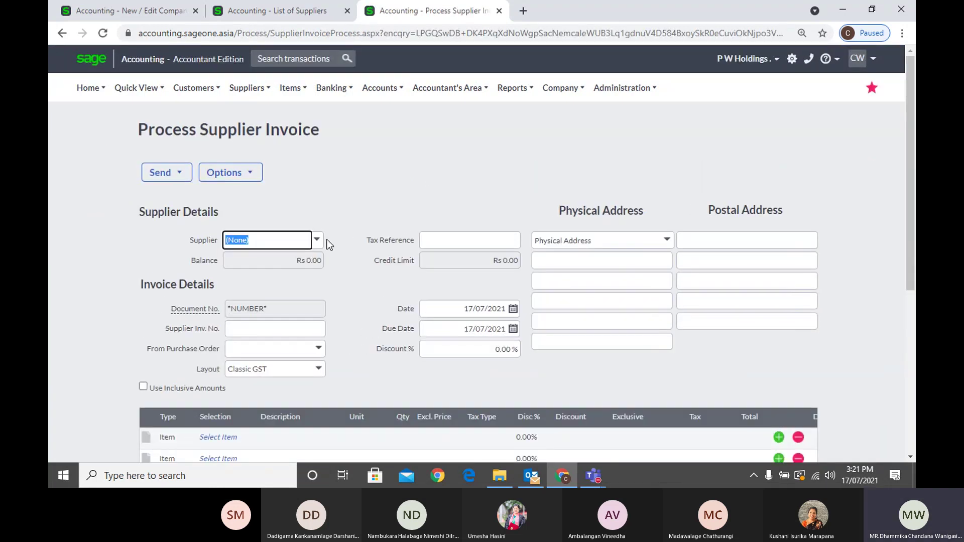
Check the invoice's Supplier dropdown to confirm AA is no longer offered
click(322, 241)
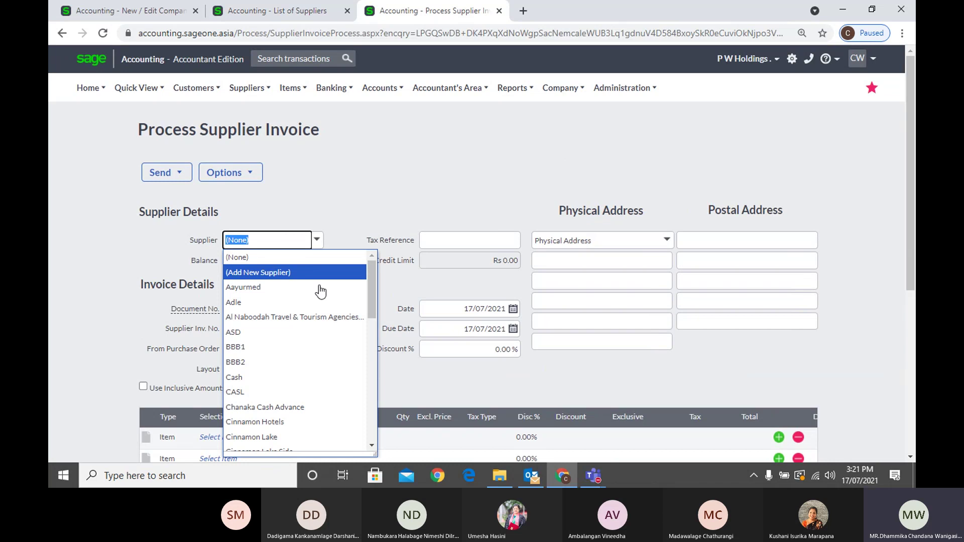
click(337, 232)
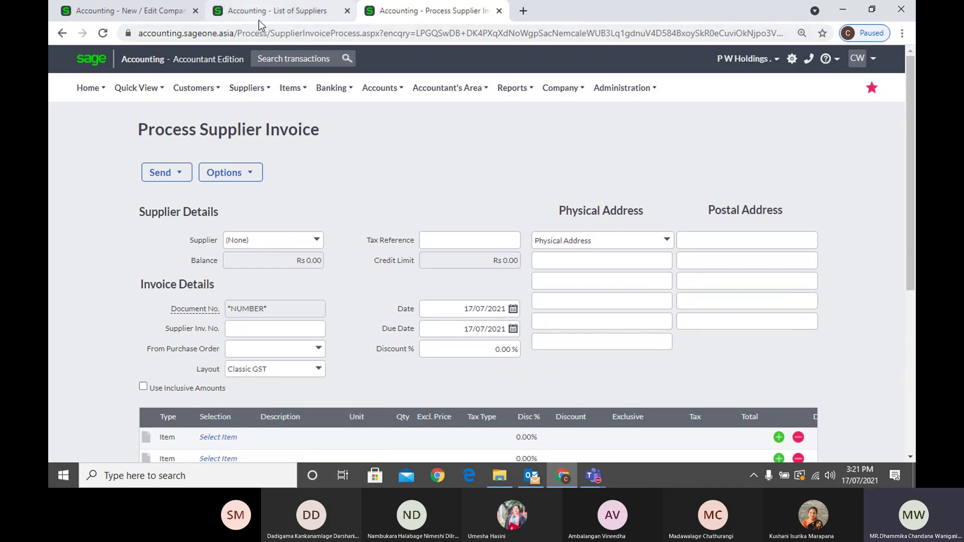
click(258, 19)
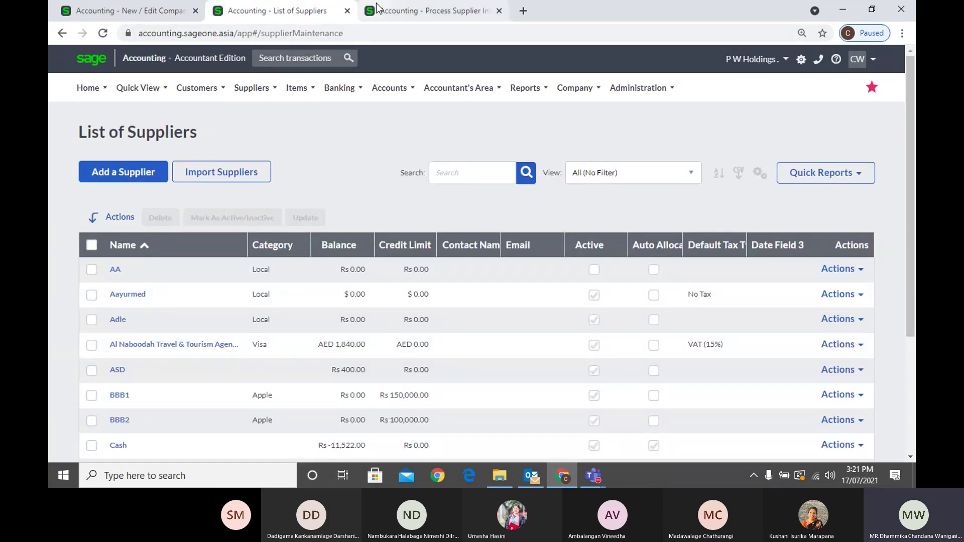
click(417, 10)
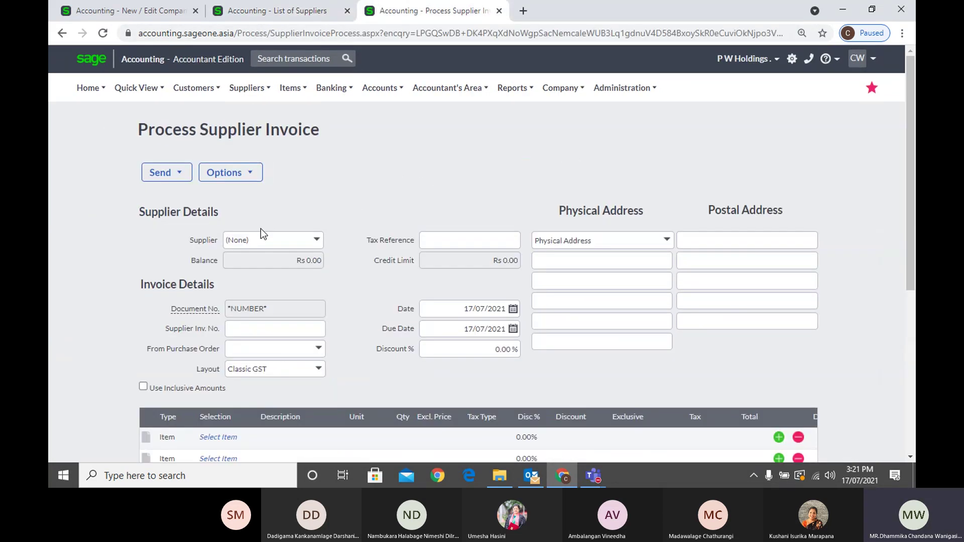
click(322, 244)
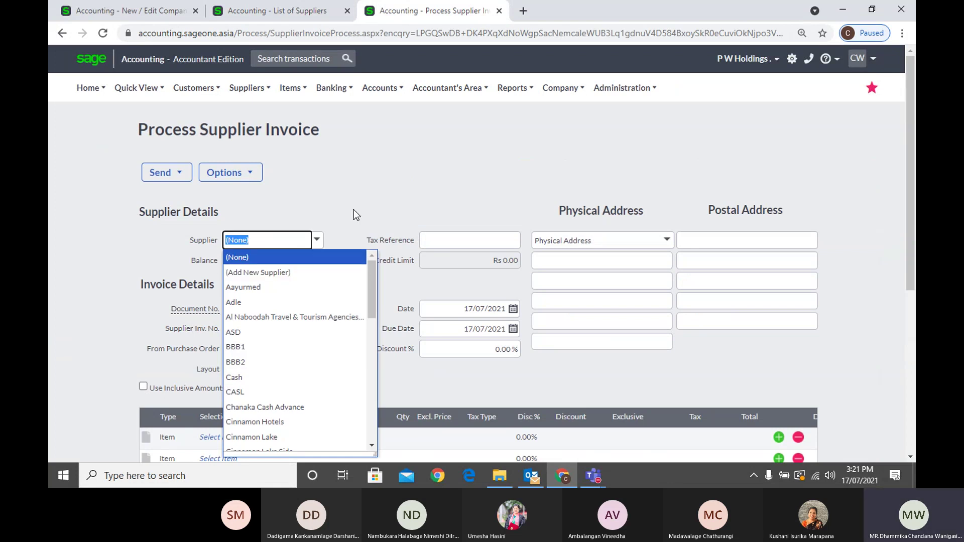
key(ctrl+1)
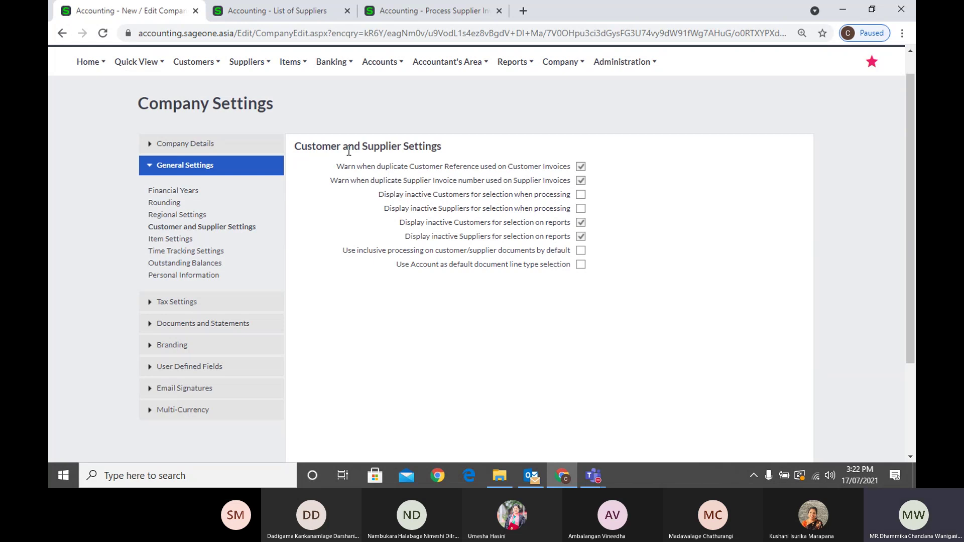
Open the Sales by Customer report from the Customers reports menu
click(271, 15)
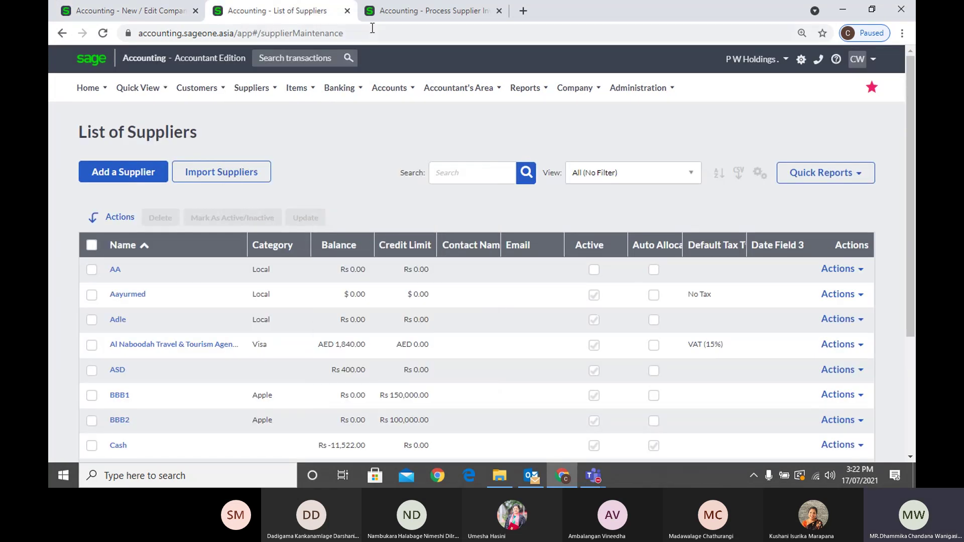
click(381, 13)
click(296, 15)
click(197, 88)
mouse_move(201, 158)
mouse_move(203, 183)
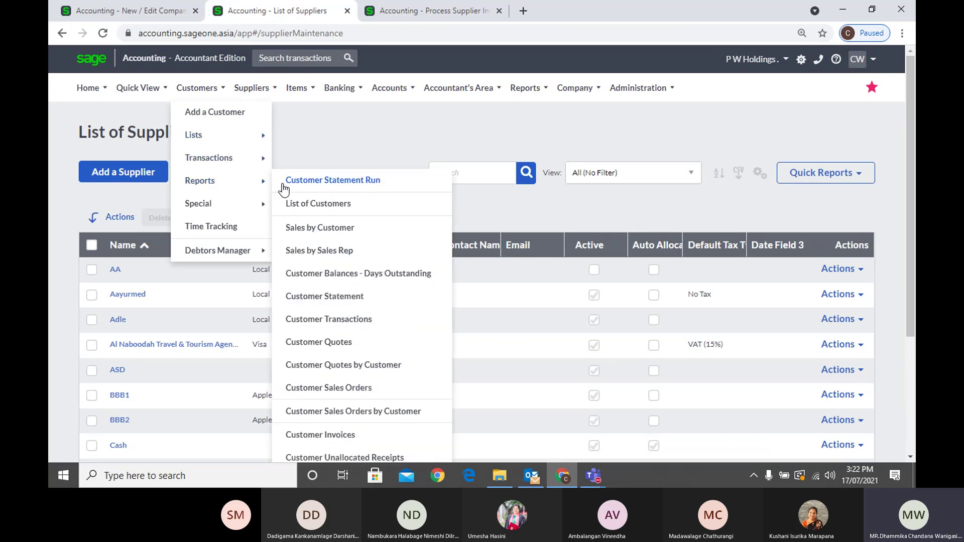
click(299, 228)
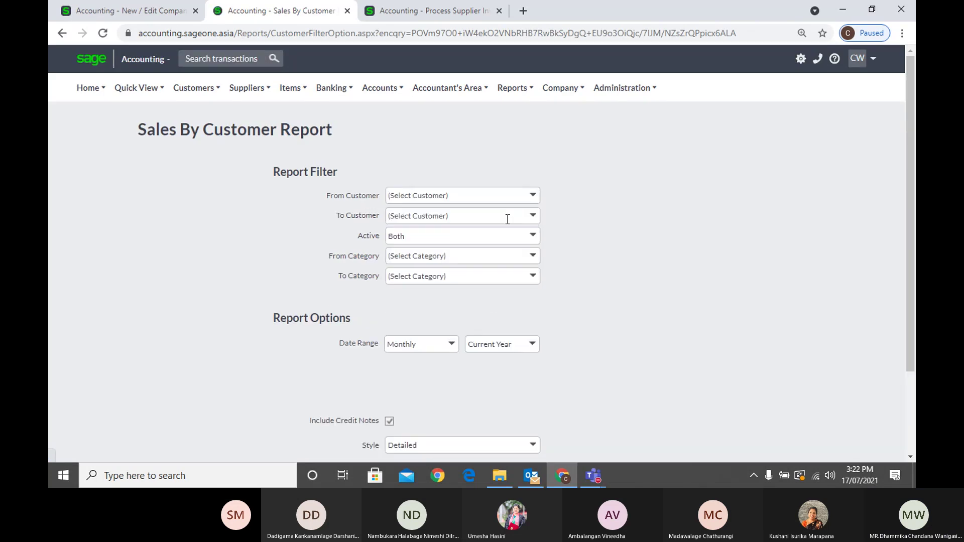
Confirm inactive customer A 01 still appears in the From Customer list
click(590, 199)
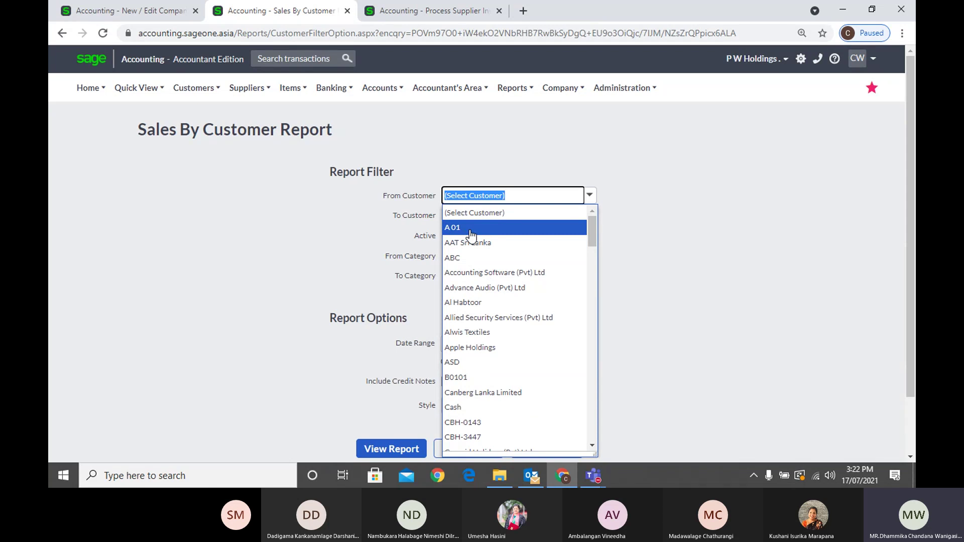
click(170, 12)
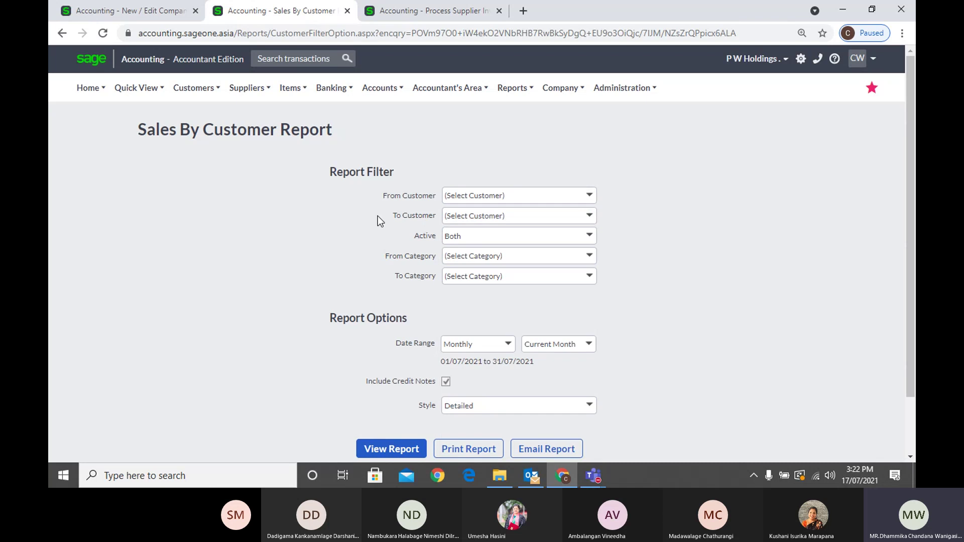
click(170, 12)
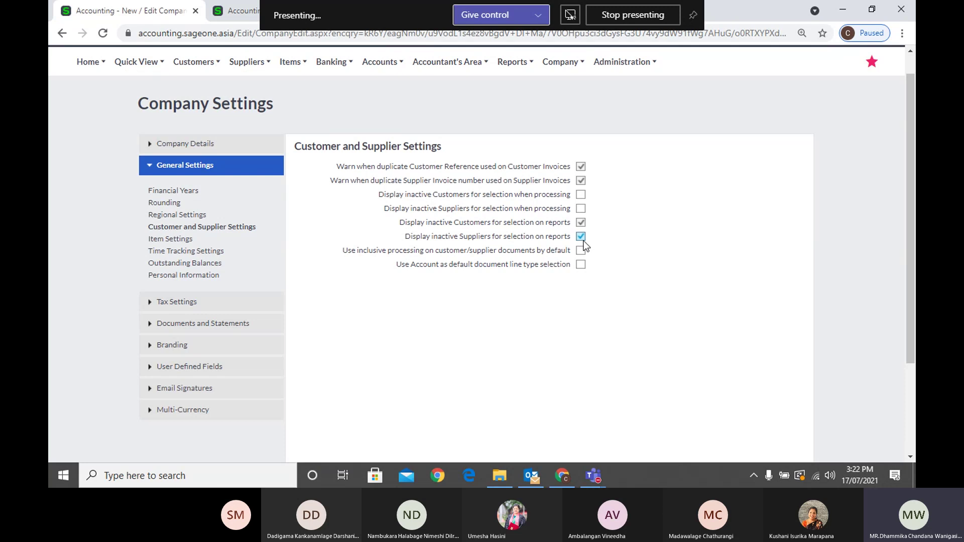
Open Purchases by Supplier and confirm inactive supplier AA appears in the From Supplier list
click(236, 10)
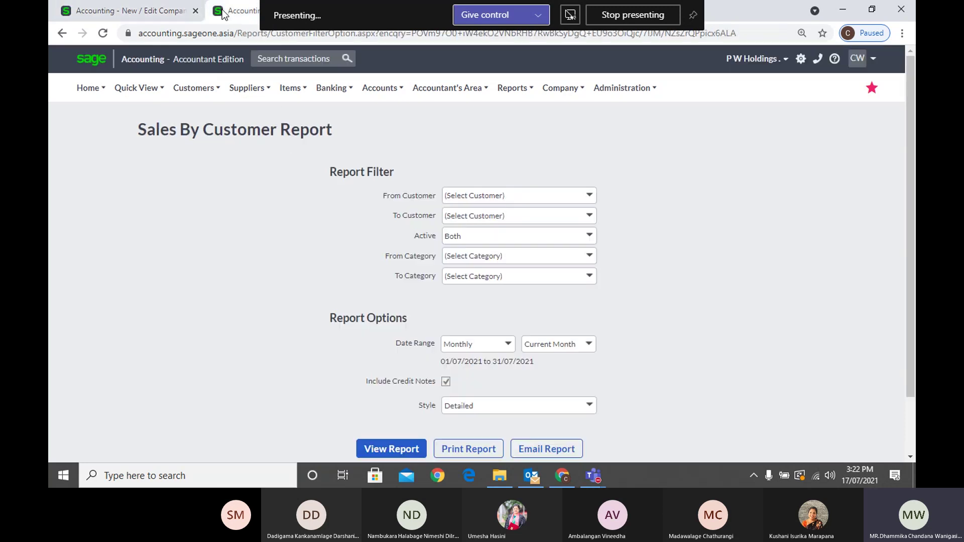
mouse_move(247, 88)
mouse_move(261, 176)
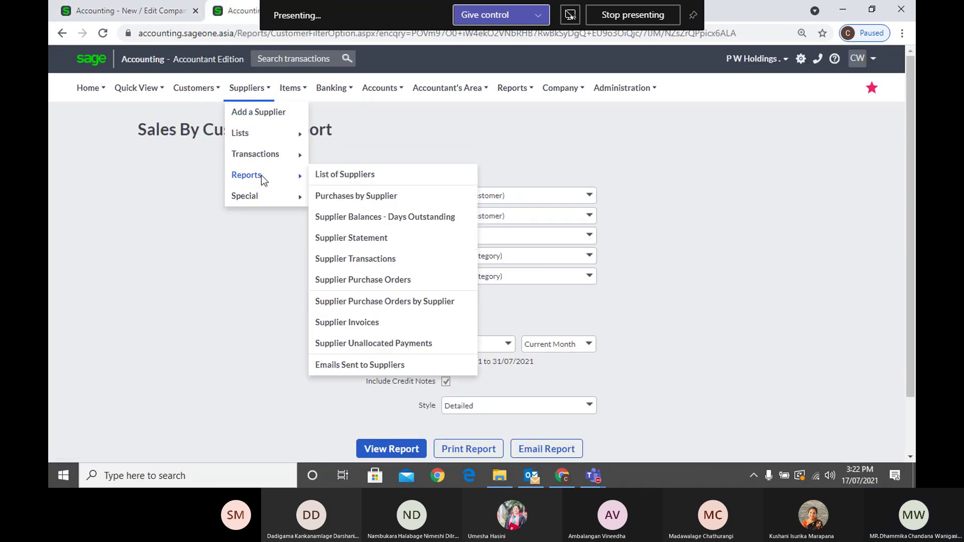
click(357, 198)
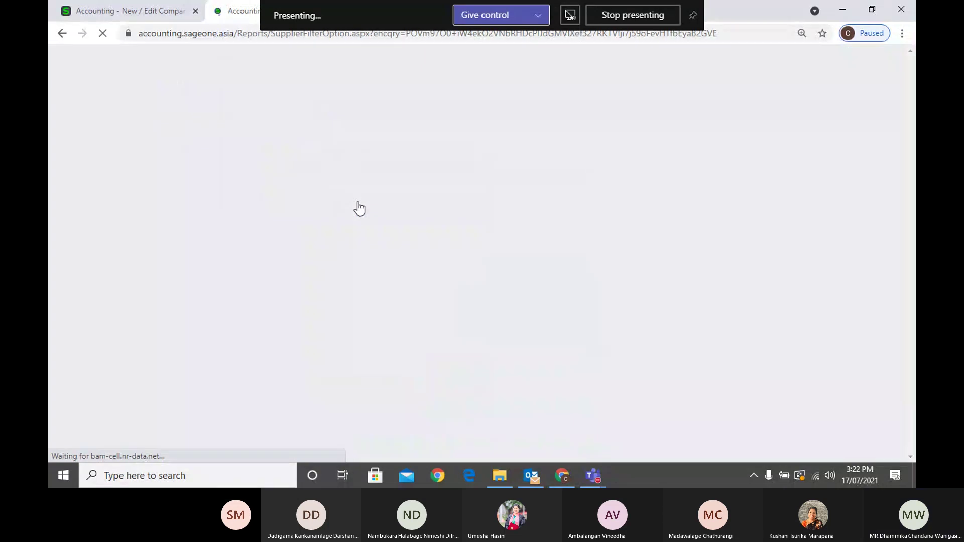
click(589, 195)
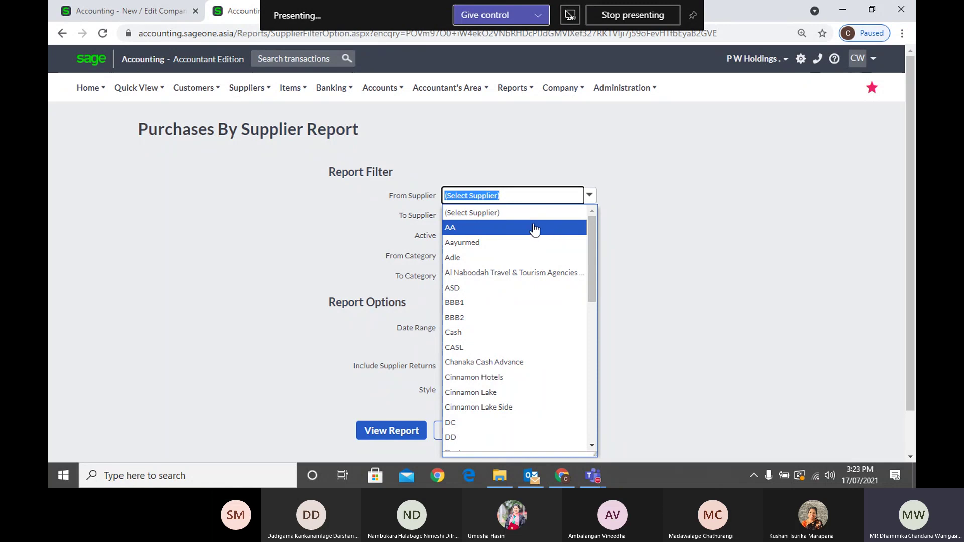
click(667, 224)
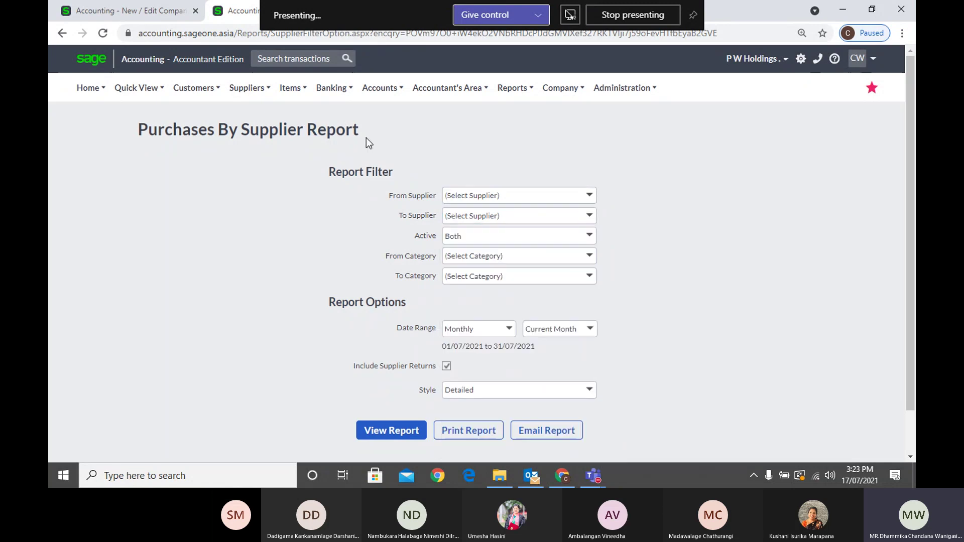
click(165, 16)
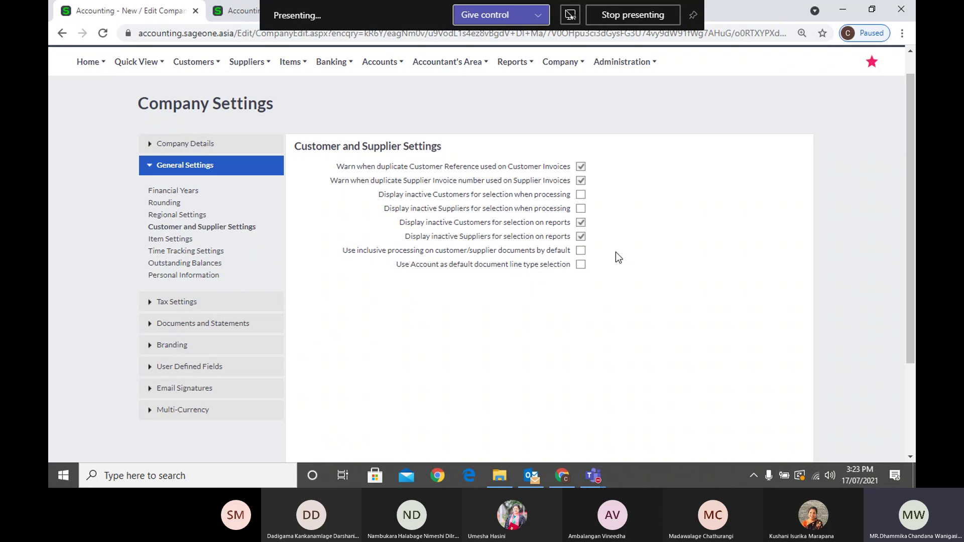
Start a new customer tax invoice from the Customer Tax Invoices list
click(230, 15)
mouse_move(184, 97)
mouse_move(204, 154)
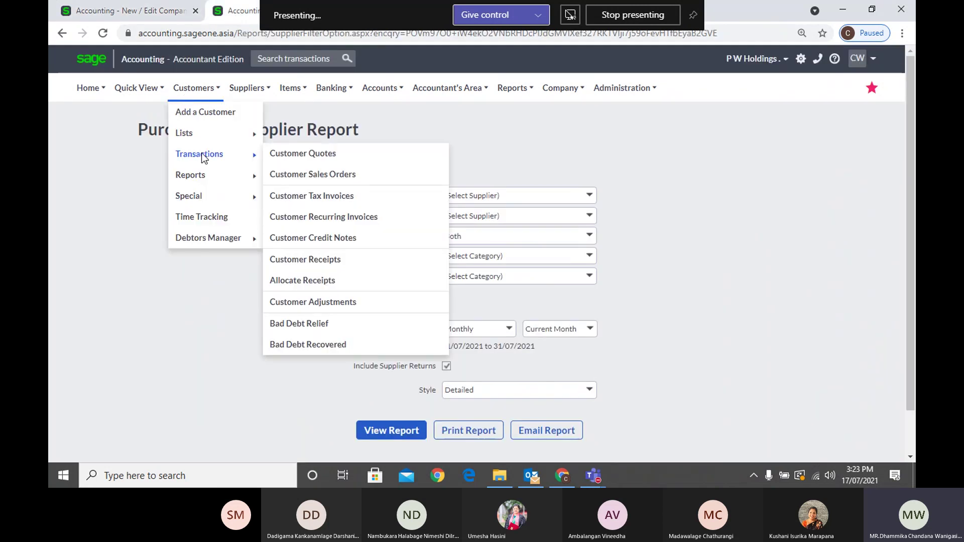
click(313, 196)
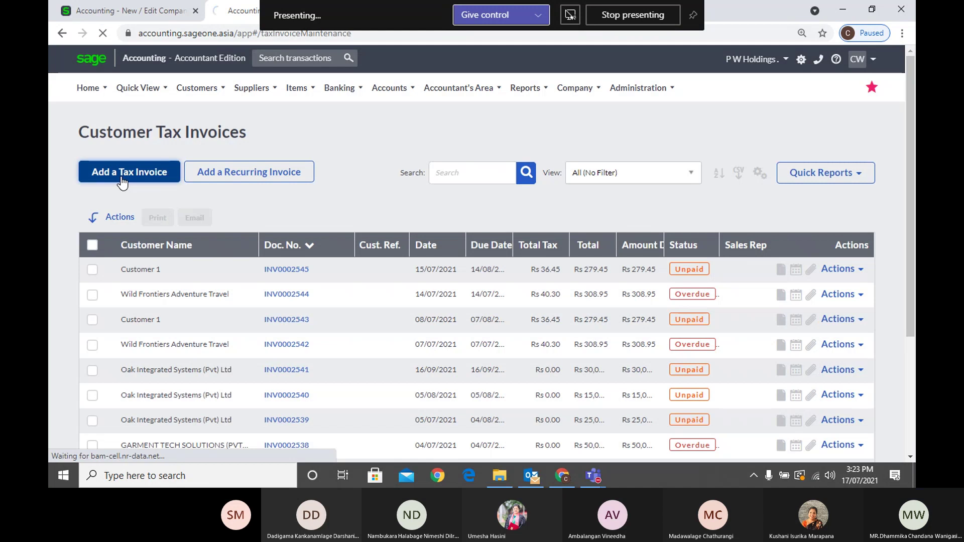
click(122, 173)
Set line 1's item to 02-SSC-2539 SONICWAVE 231C, replacing PARACETAMOL SYRUP
click(218, 276)
click(248, 277)
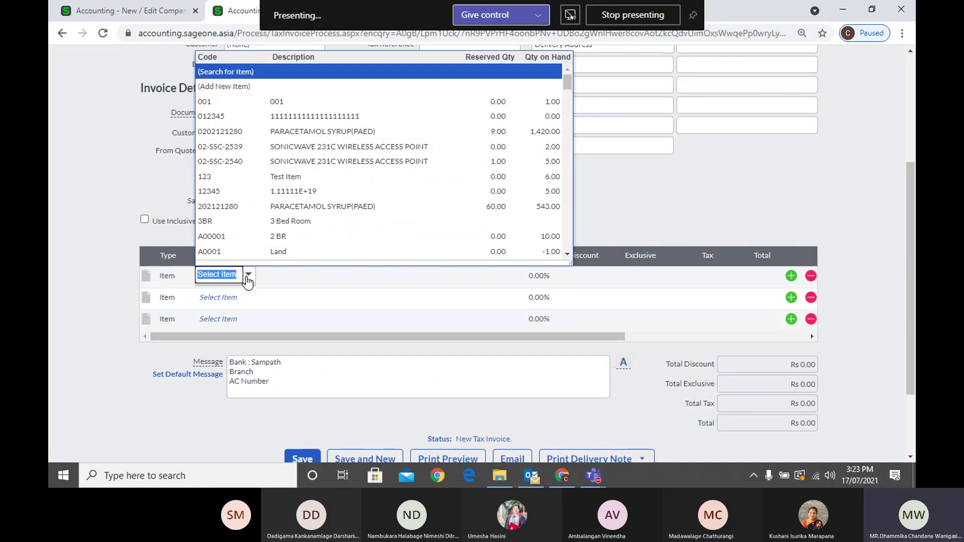
click(290, 128)
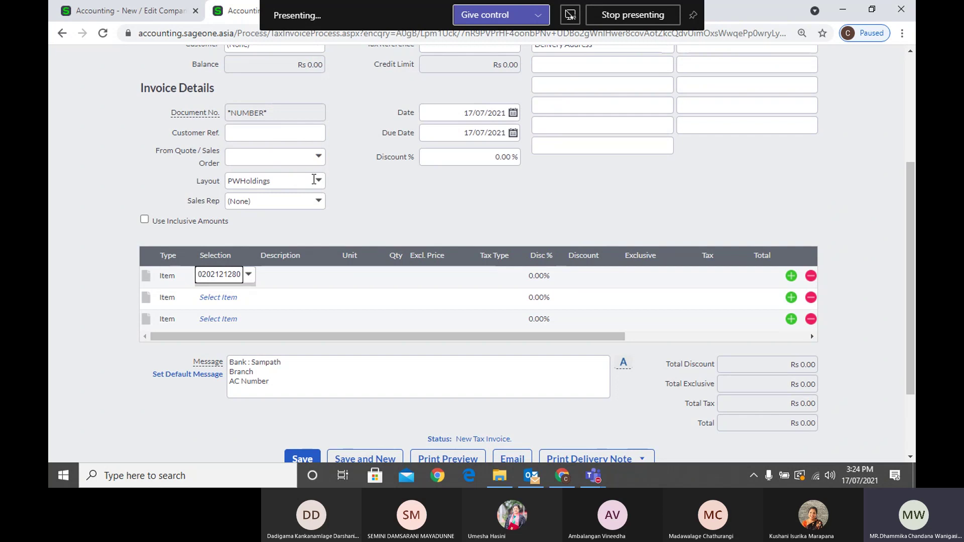
click(224, 276)
click(247, 274)
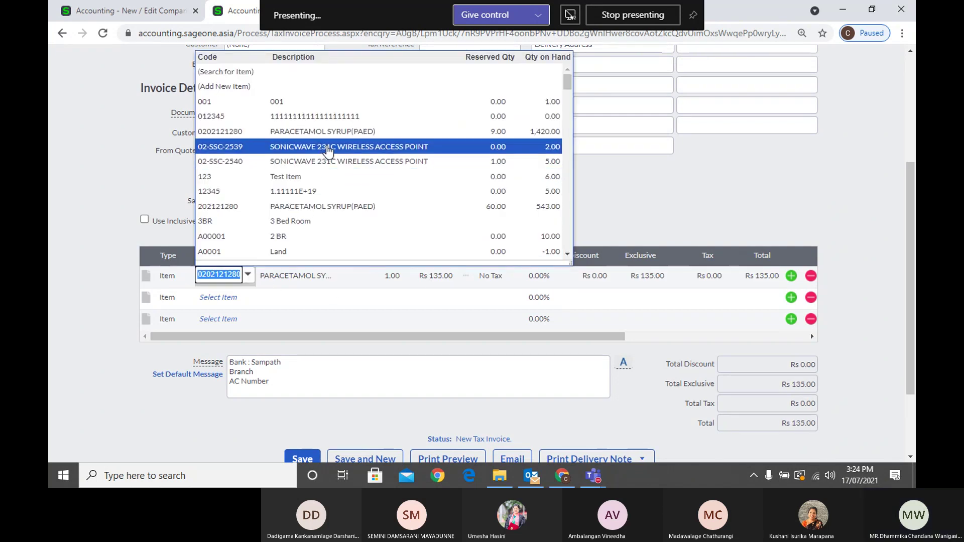
click(328, 146)
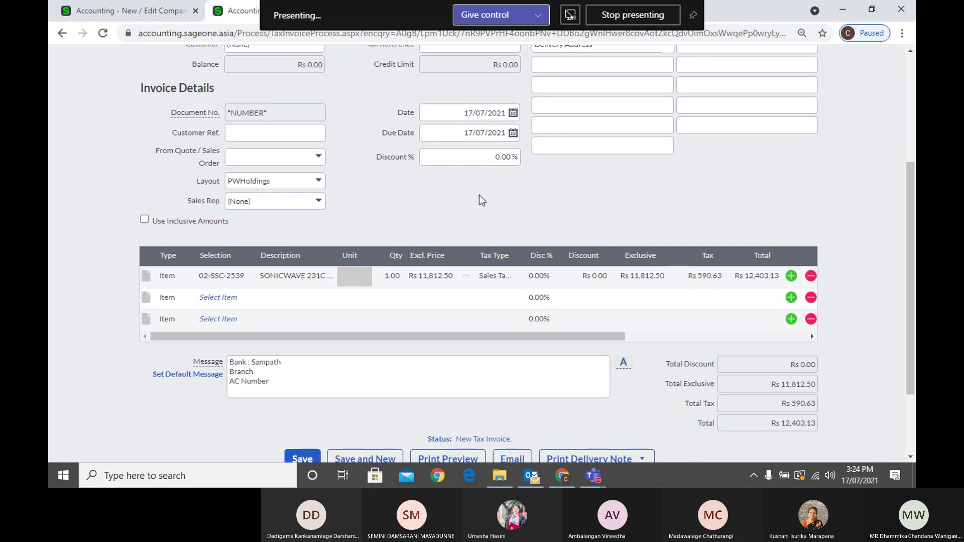
scroll(393, 215, up, 4)
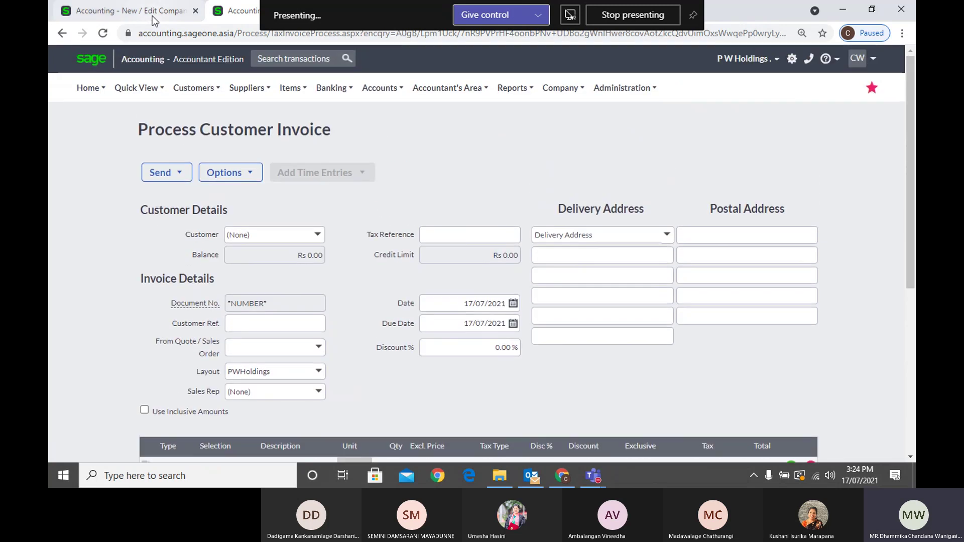
click(152, 16)
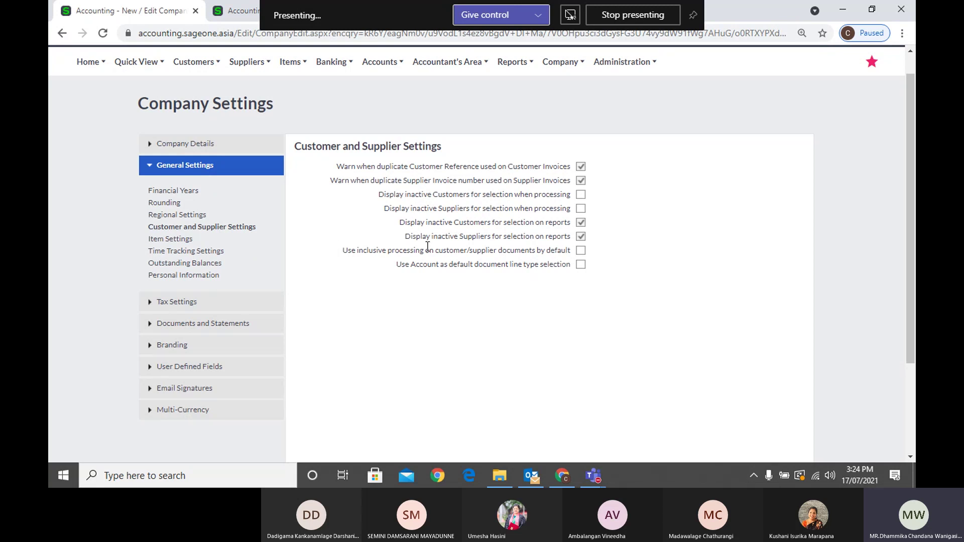
Enable inclusive processing on customer/supplier documents by default and save
click(582, 251)
scroll(632, 266, down, 3)
click(406, 384)
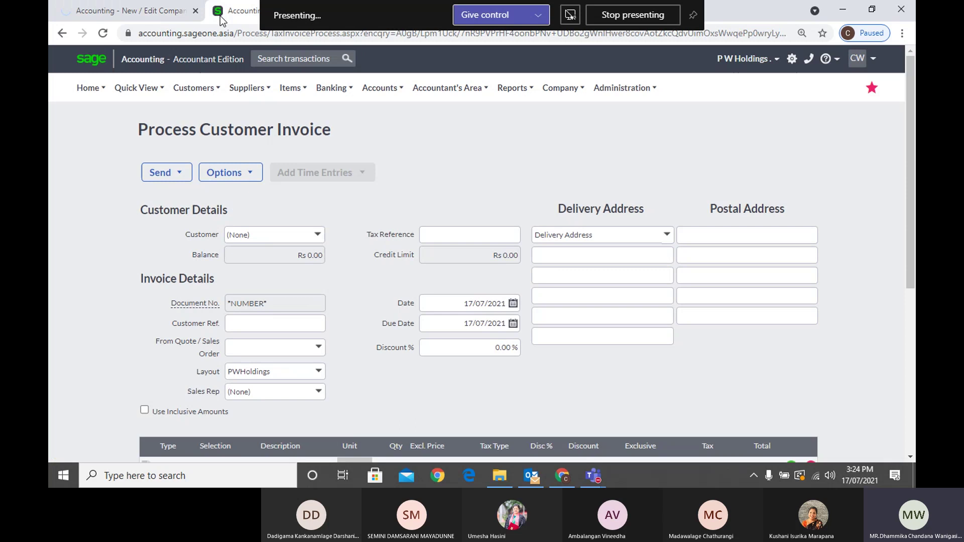
Go to the Customer Tax Invoices list, abandoning the unsaved invoice
mouse_move(191, 100)
mouse_move(196, 153)
click(331, 193)
click(553, 107)
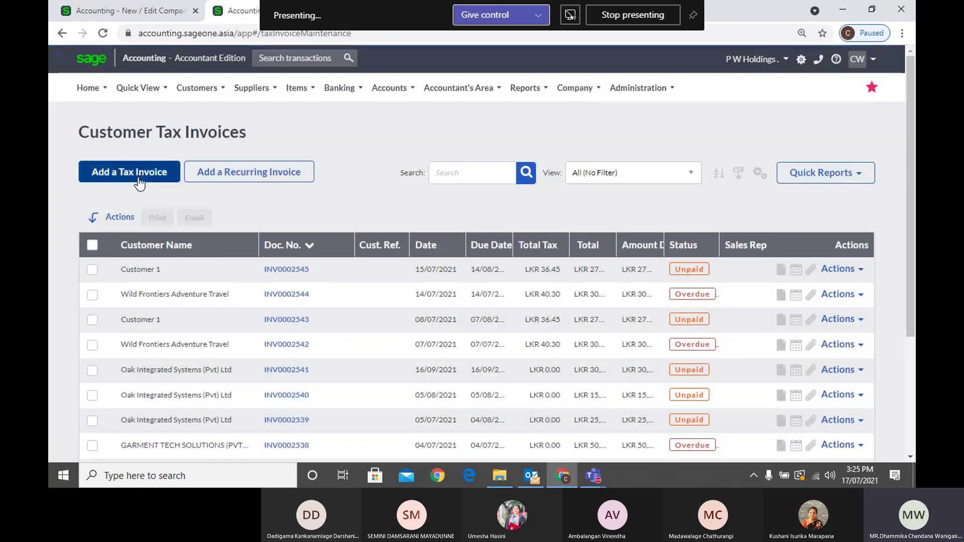
Add a new tax invoice with item 02-SSC-2539 SONICWAVE on line 1
click(139, 180)
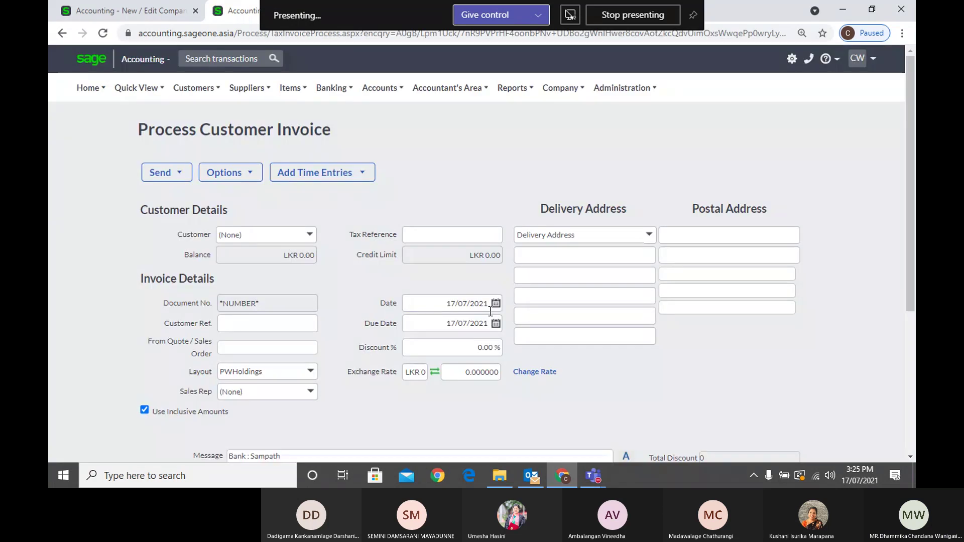
scroll(448, 321, down, 3)
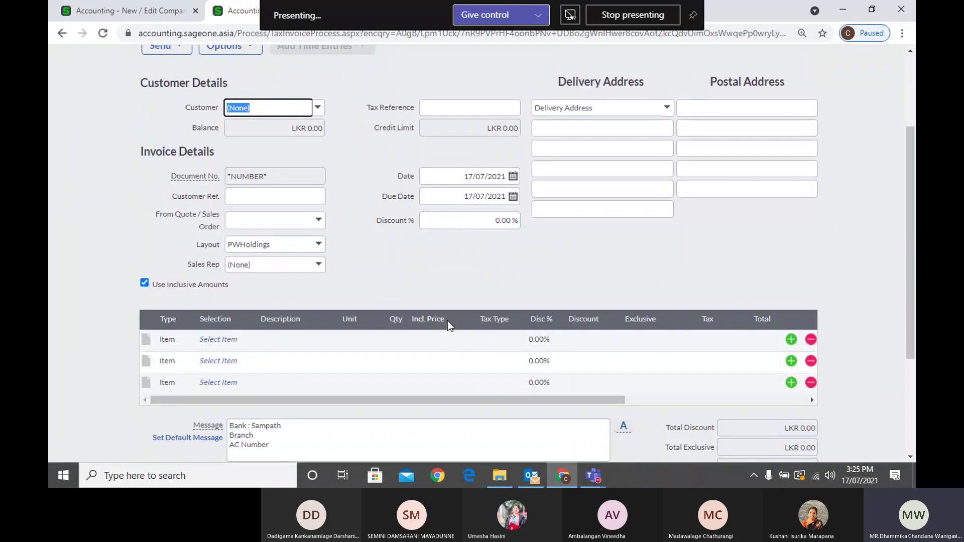
click(434, 345)
click(234, 342)
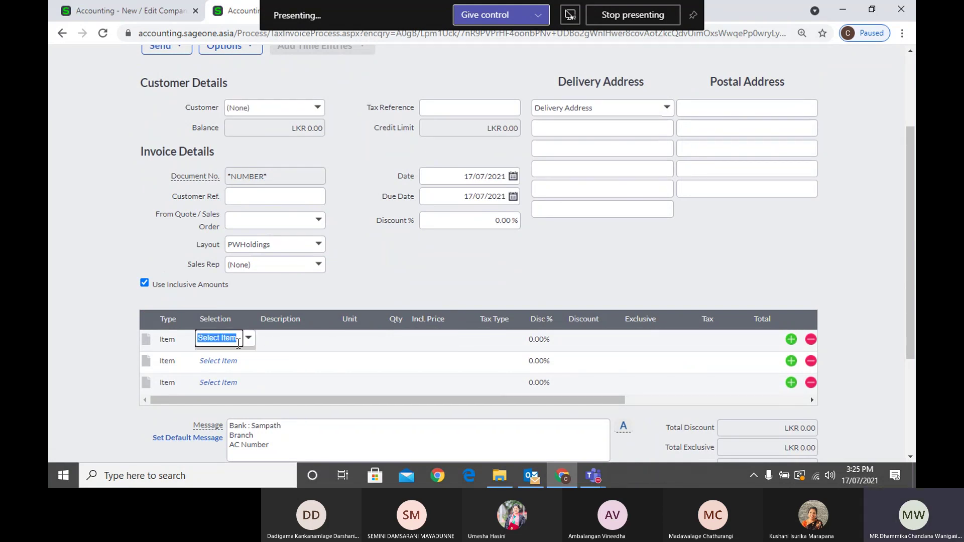
click(248, 339)
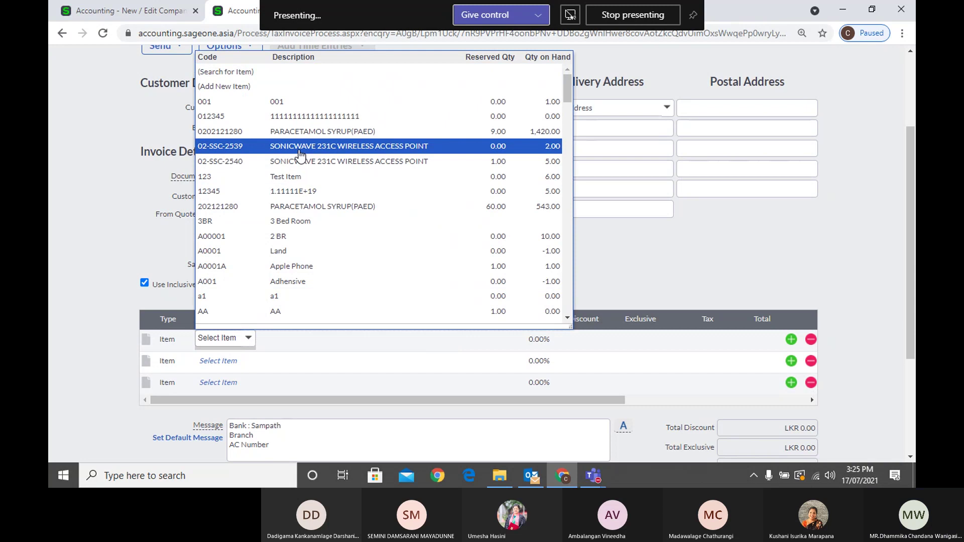
click(300, 156)
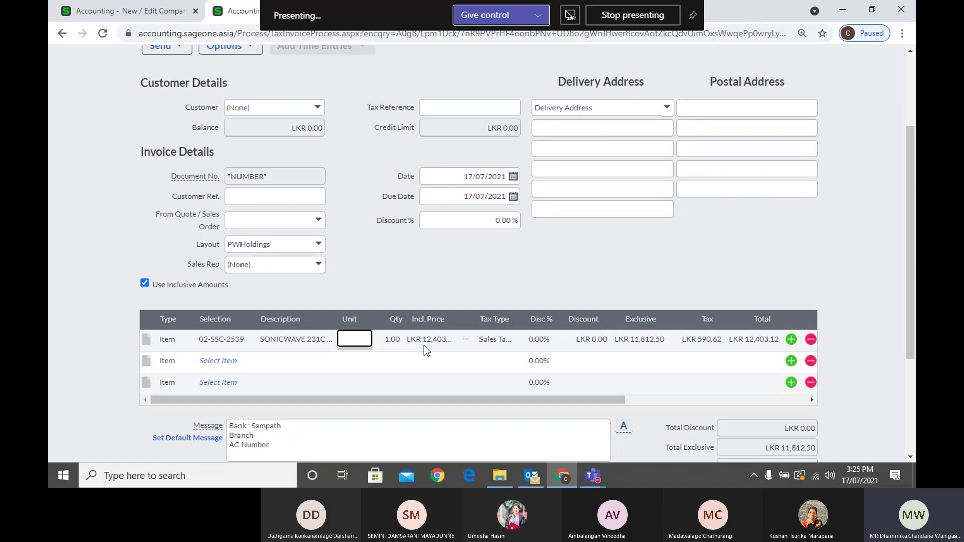
click(176, 16)
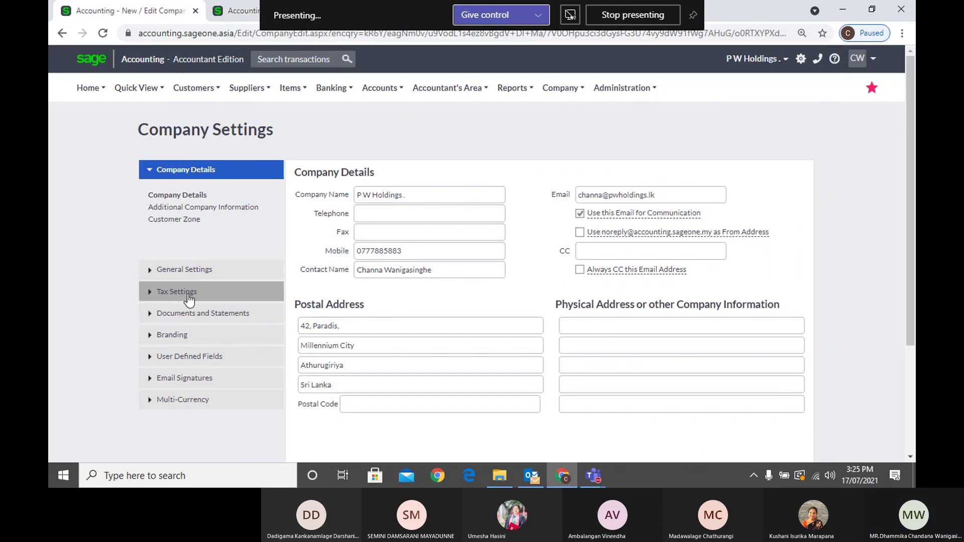
In General Settings > Customer and Supplier Settings, untick default inclusive processing
click(189, 312)
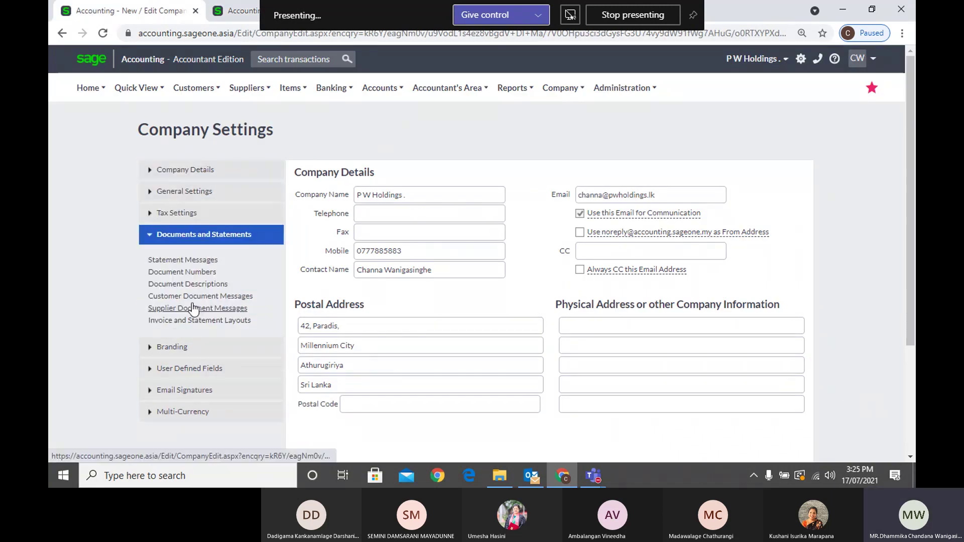
click(185, 192)
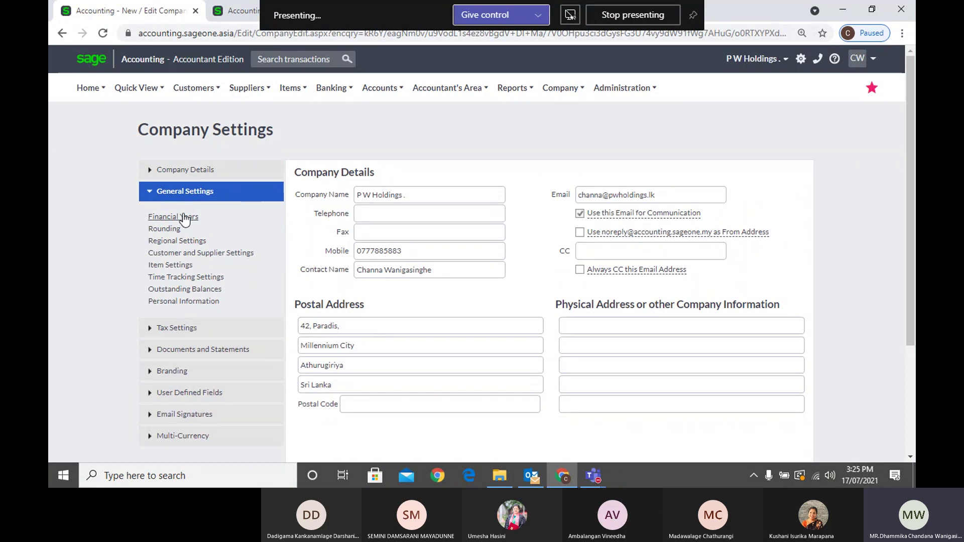
click(176, 243)
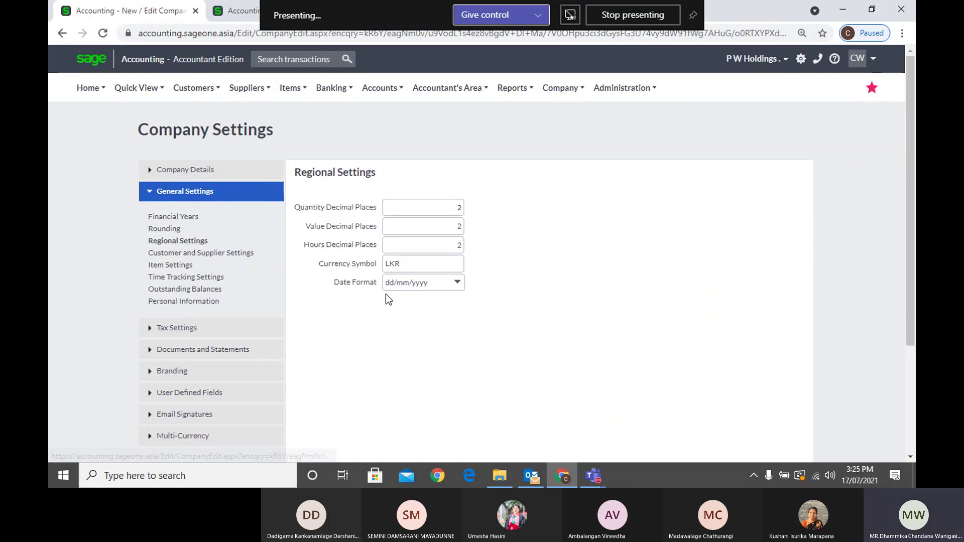
click(185, 254)
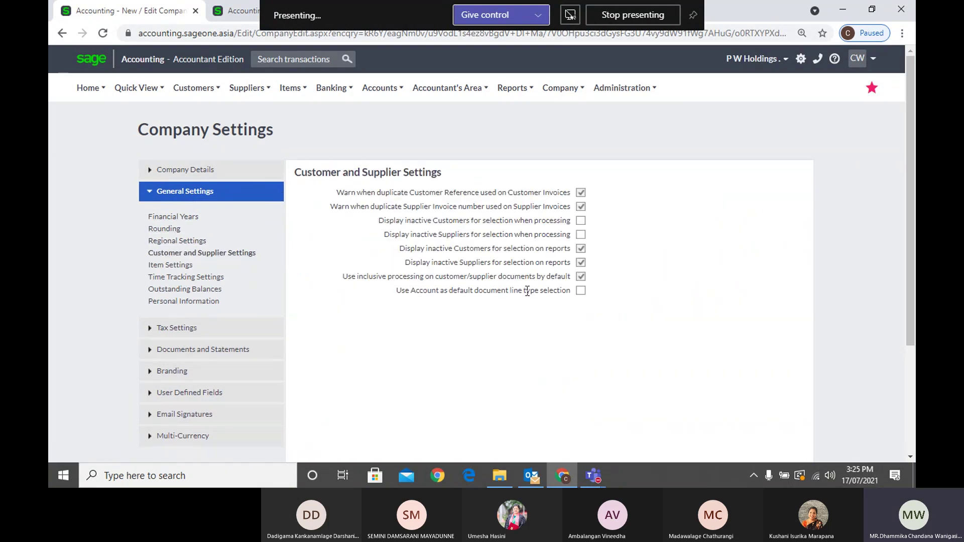
click(581, 276)
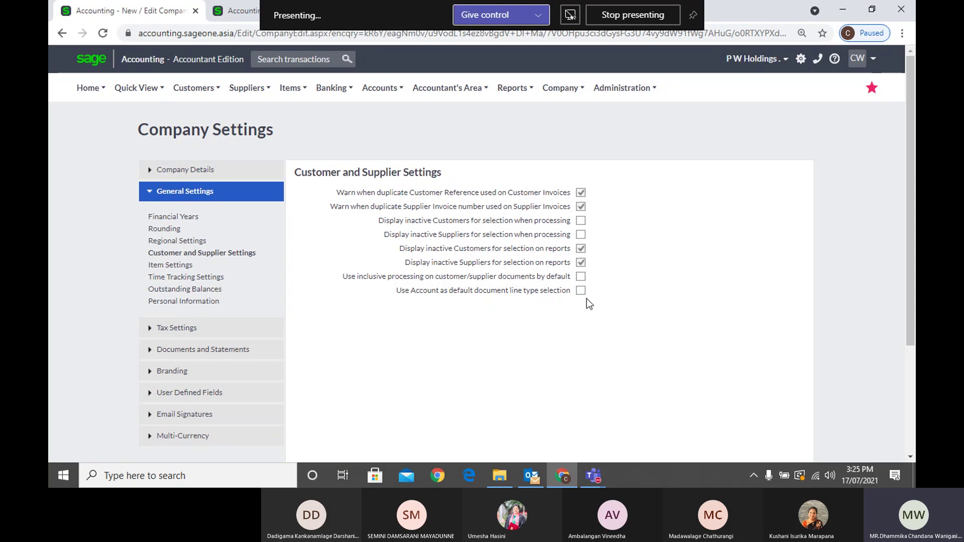
click(240, 17)
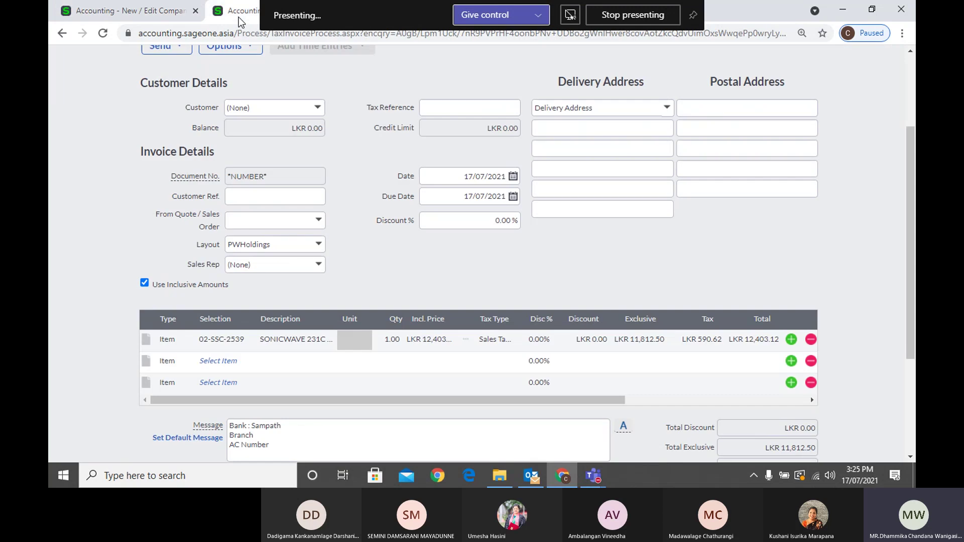
Review the first line's type options and item list without changing them
click(182, 342)
click(187, 339)
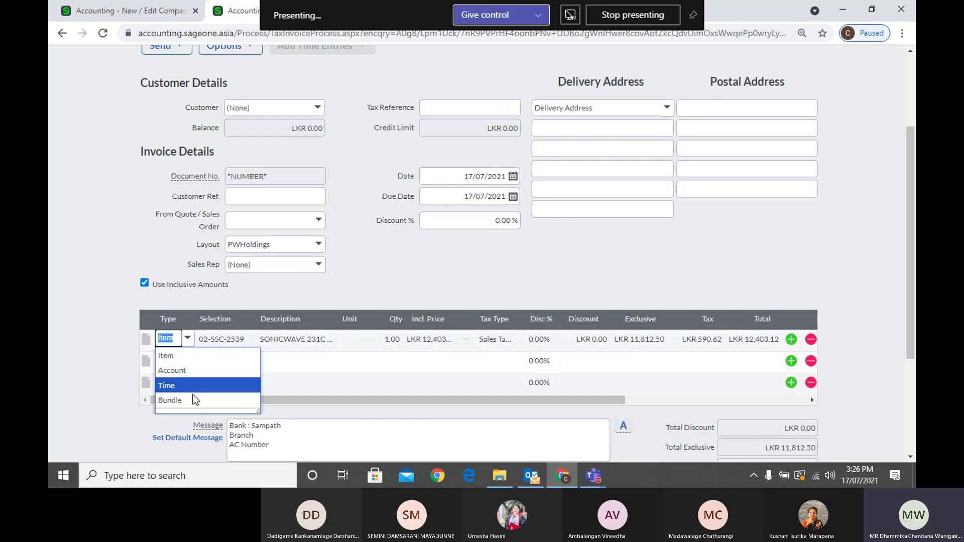
click(76, 353)
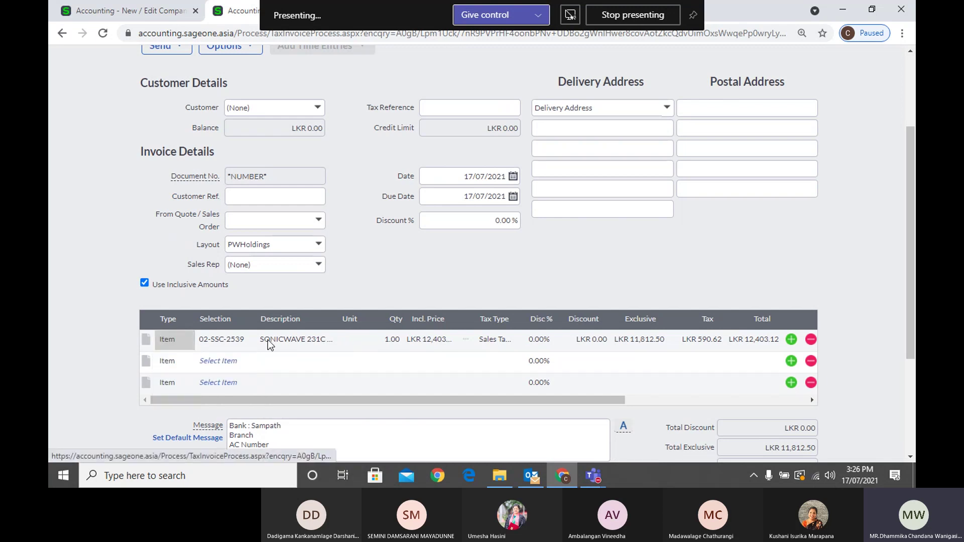
scroll(267, 338, up, 1)
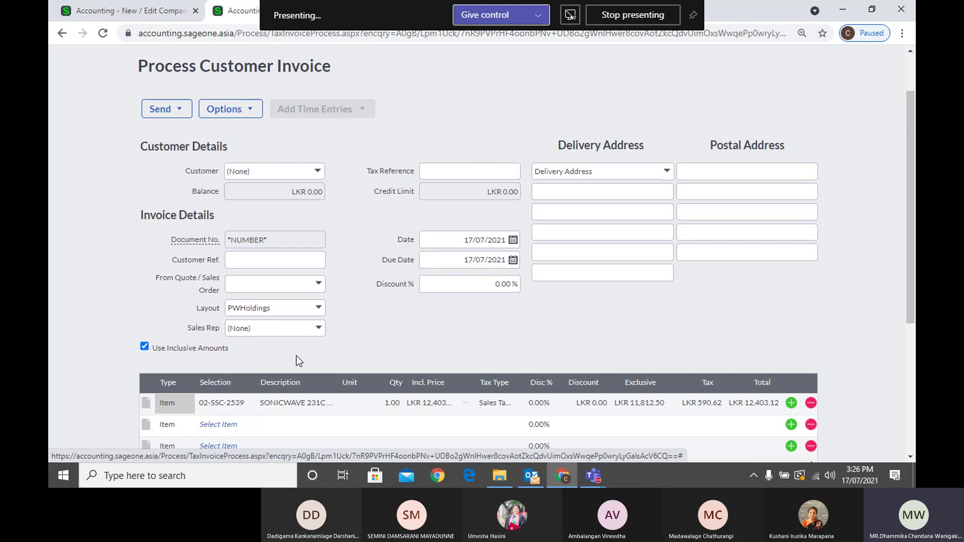
click(184, 406)
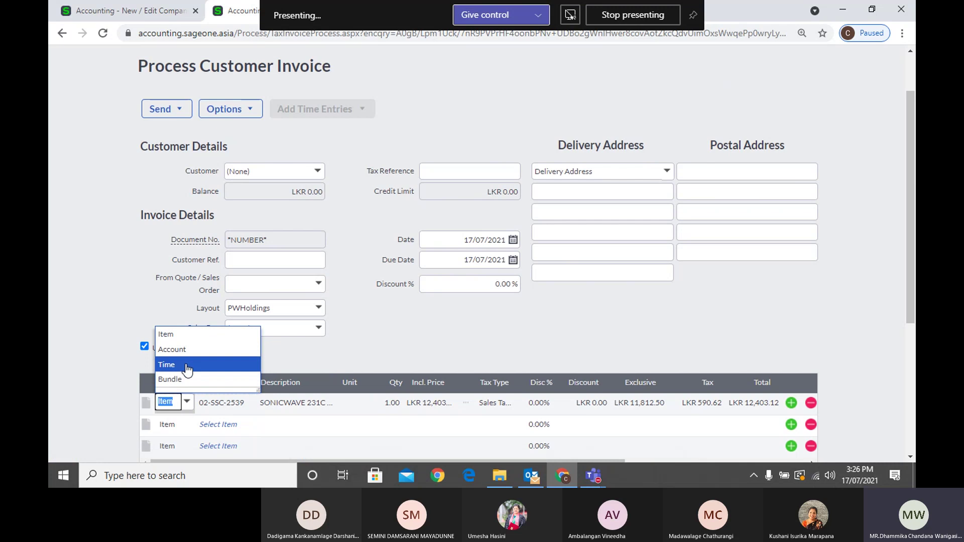
click(309, 361)
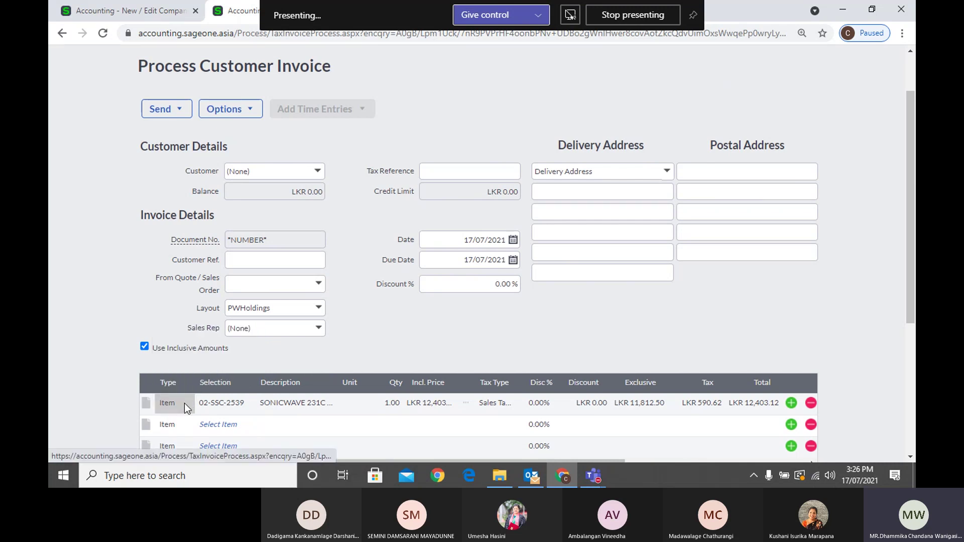
click(252, 409)
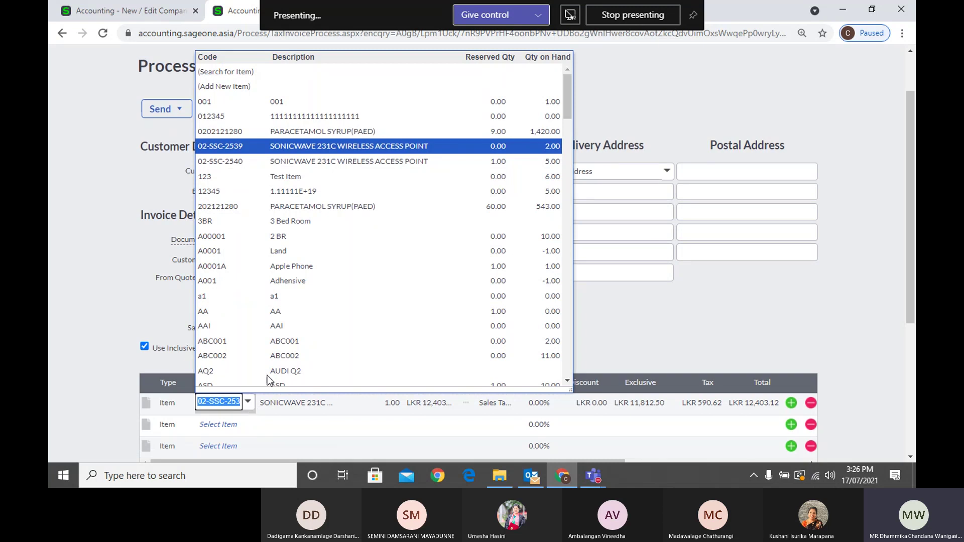
scroll(288, 302, down, 6)
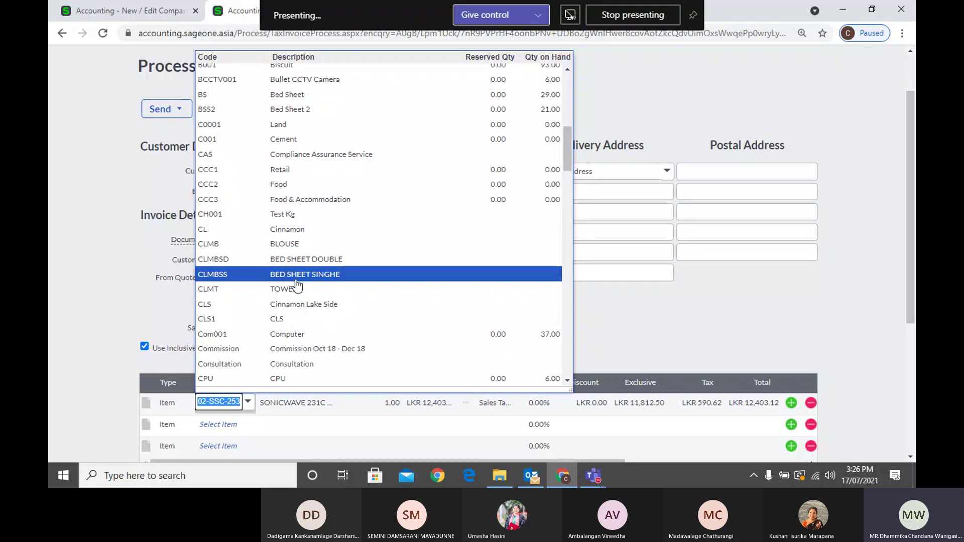
scroll(297, 285, down, 4)
click(138, 312)
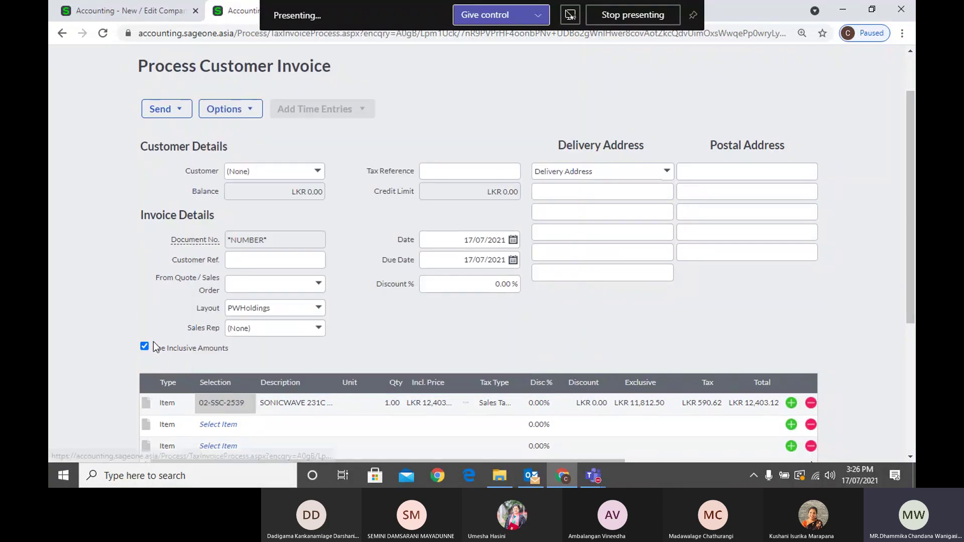
Change line 1's type to Account and charge it to Electricity Expenses
click(167, 403)
click(187, 402)
click(179, 351)
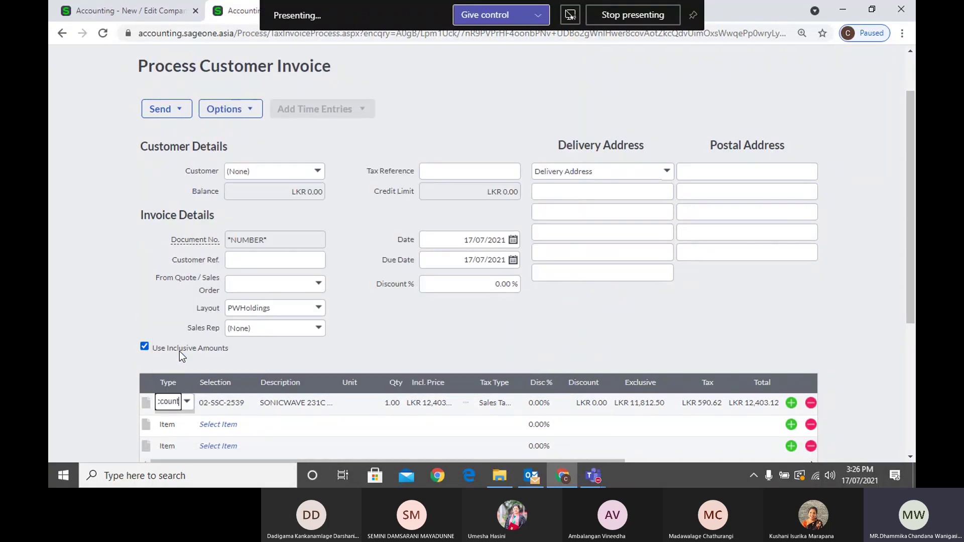
click(220, 398)
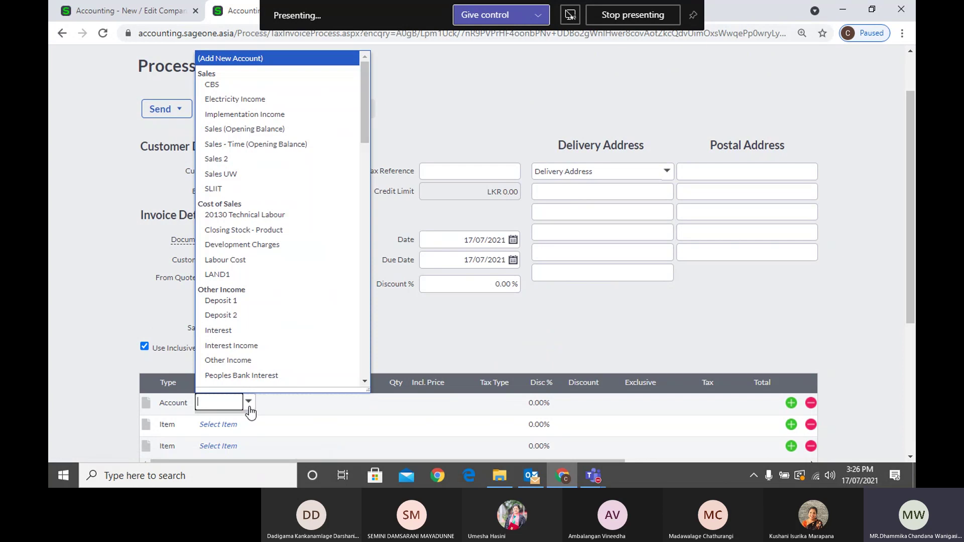
scroll(273, 273, down, 2)
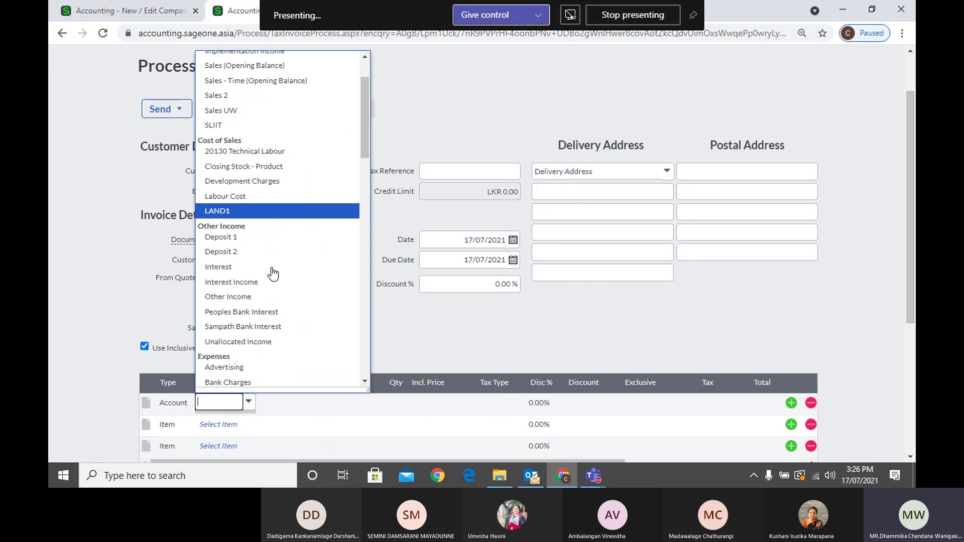
scroll(273, 272, down, 3)
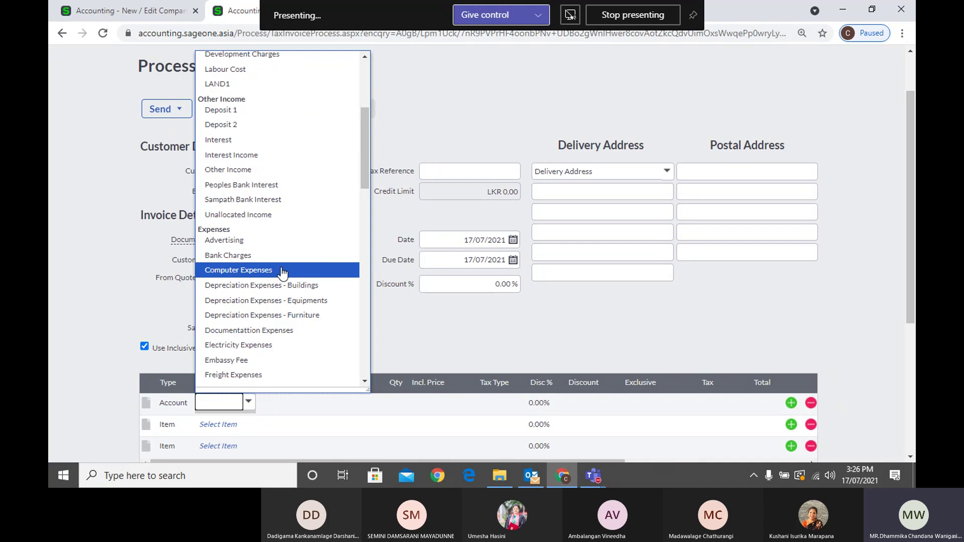
scroll(282, 273, down, 3)
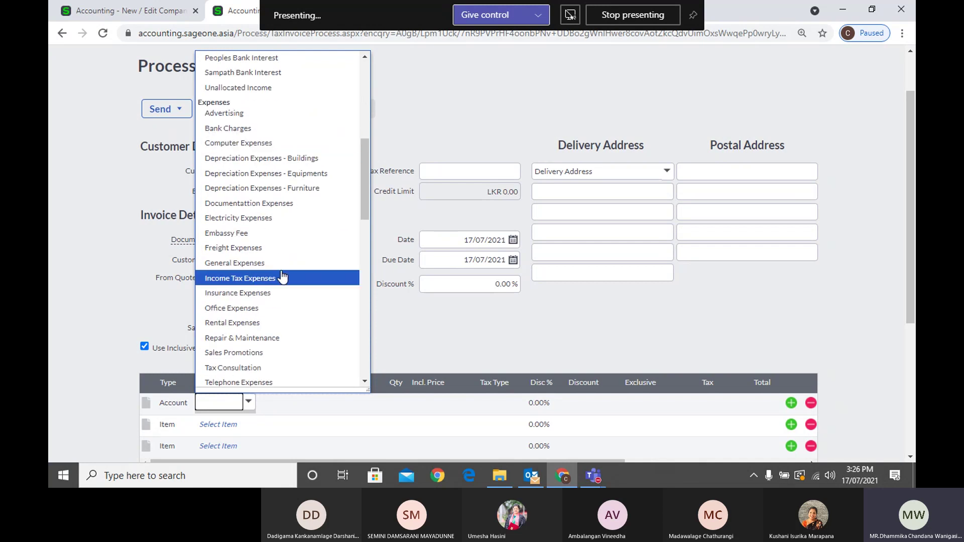
click(280, 221)
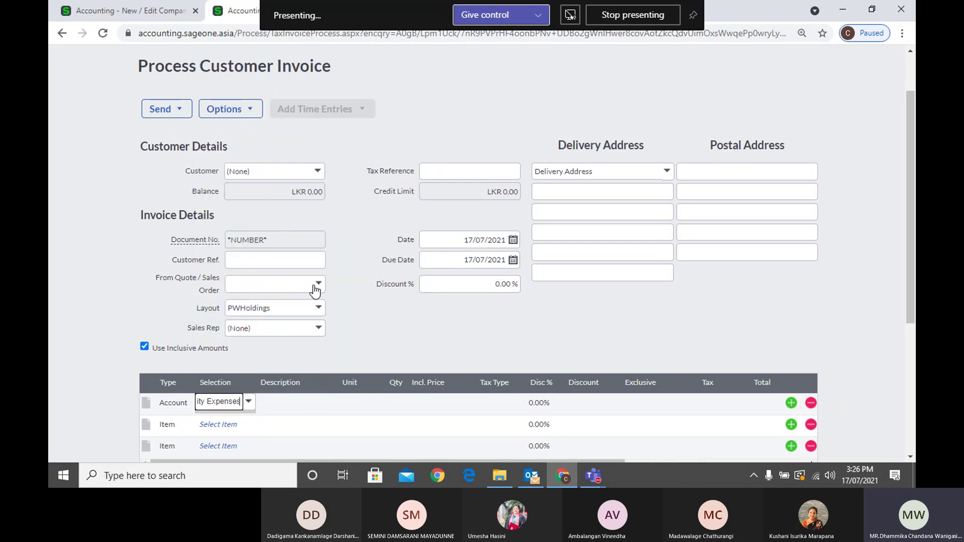
scroll(321, 226, up, 2)
Leave the unsaved customer invoice and start a new supplier invoice
mouse_move(250, 88)
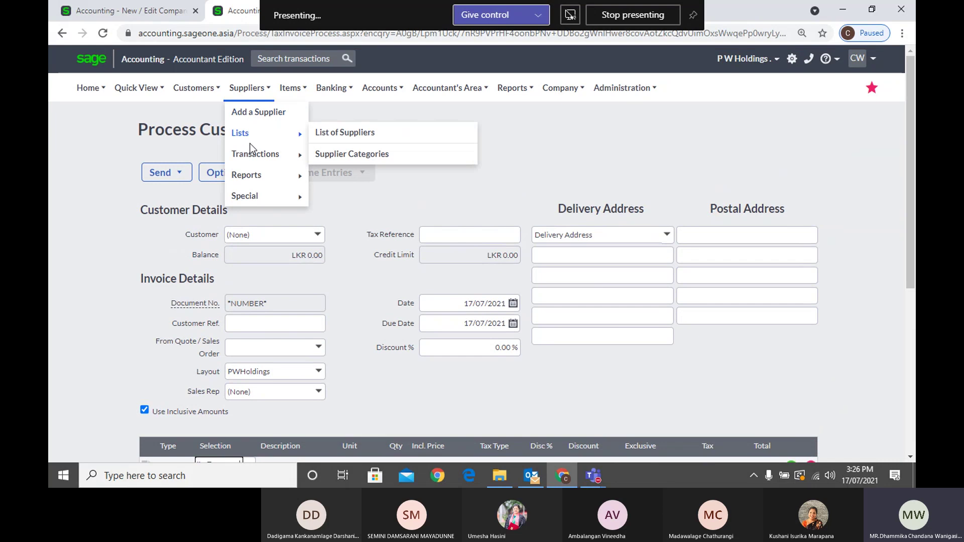
mouse_move(254, 155)
click(335, 175)
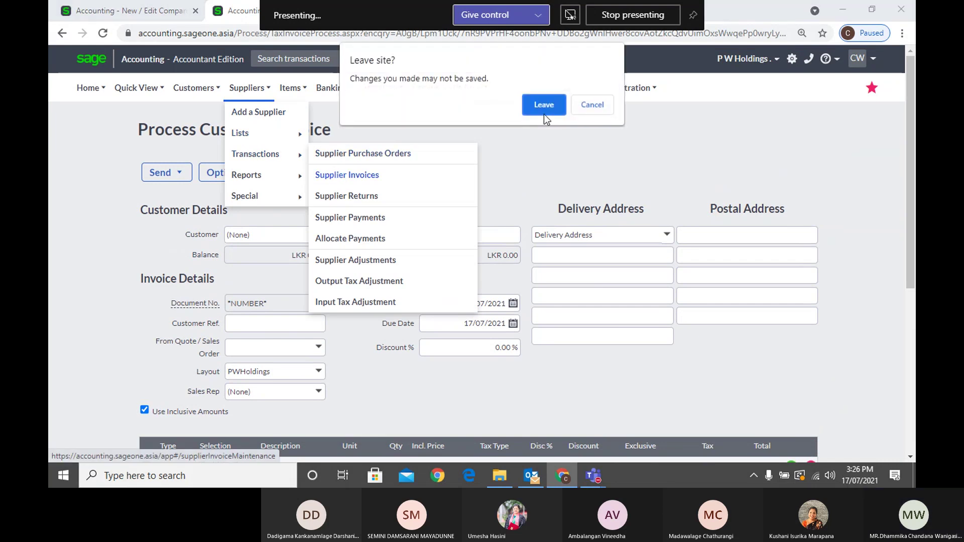
click(545, 110)
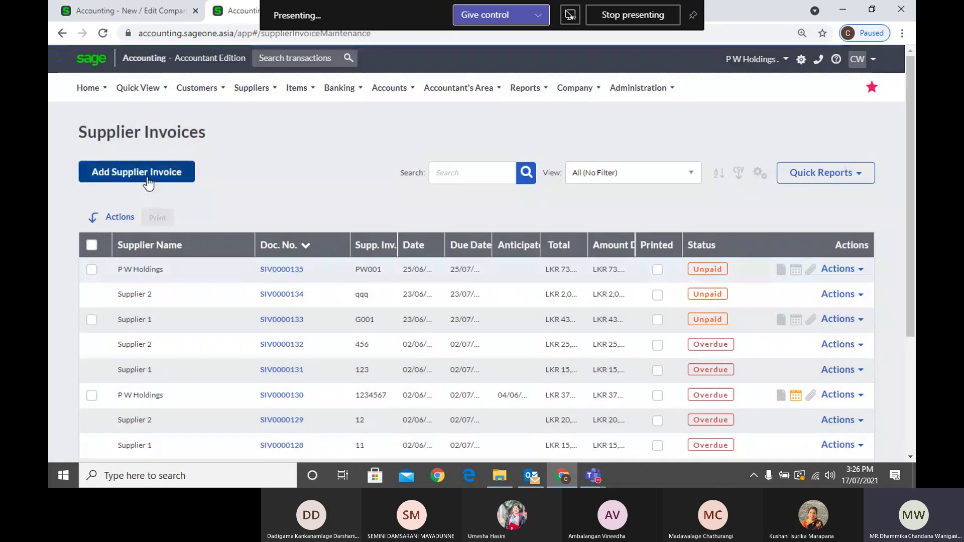
click(150, 175)
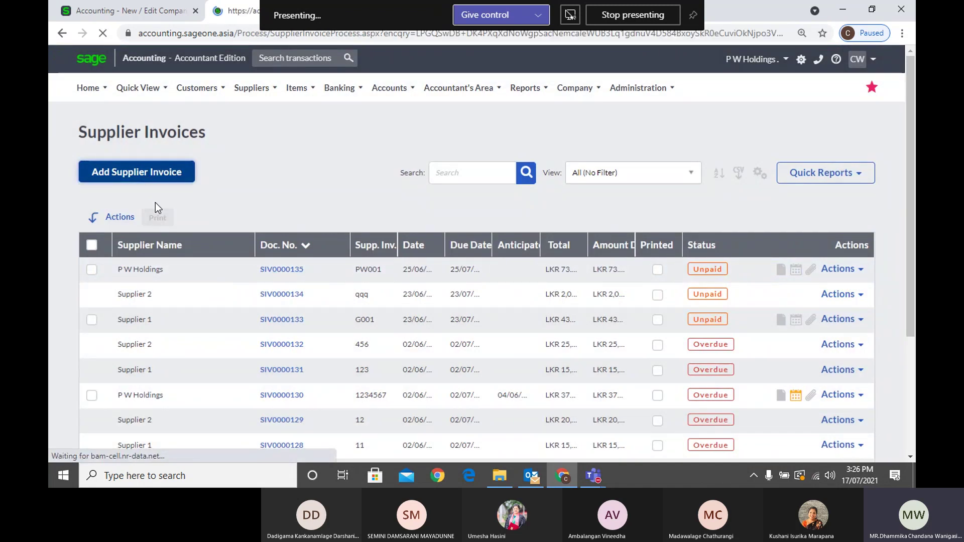
Set the supplier invoice's first line to Account with Electricity Expenses
scroll(302, 302, down, 4)
click(176, 313)
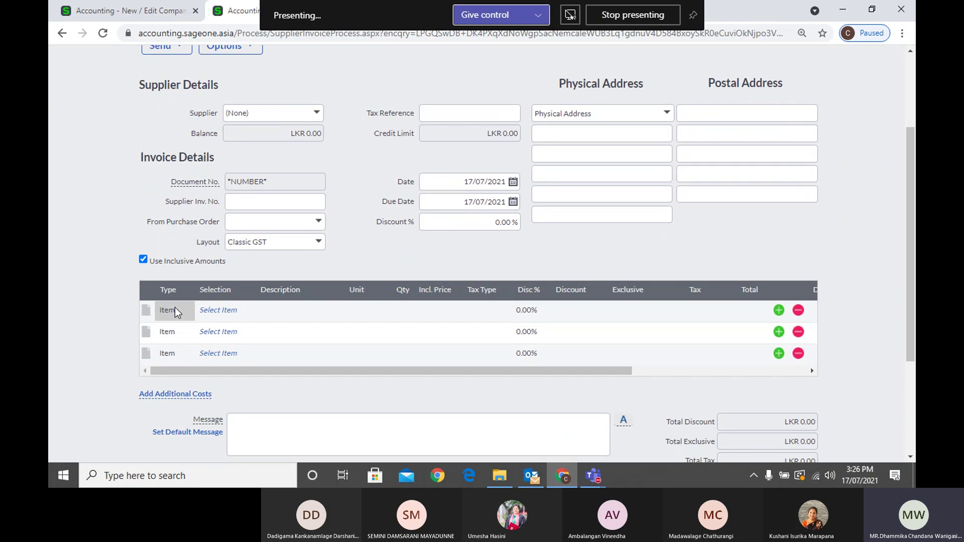
click(187, 309)
click(181, 337)
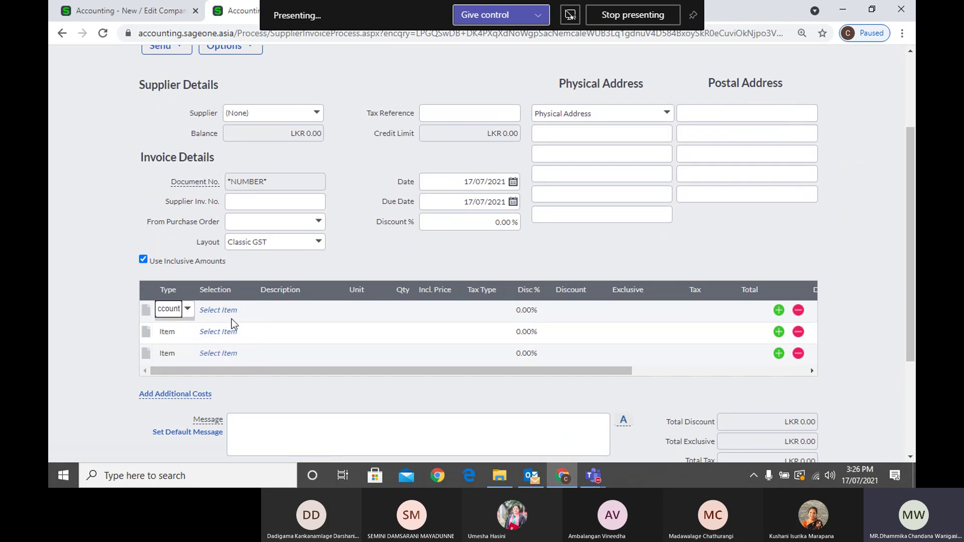
click(246, 314)
click(248, 310)
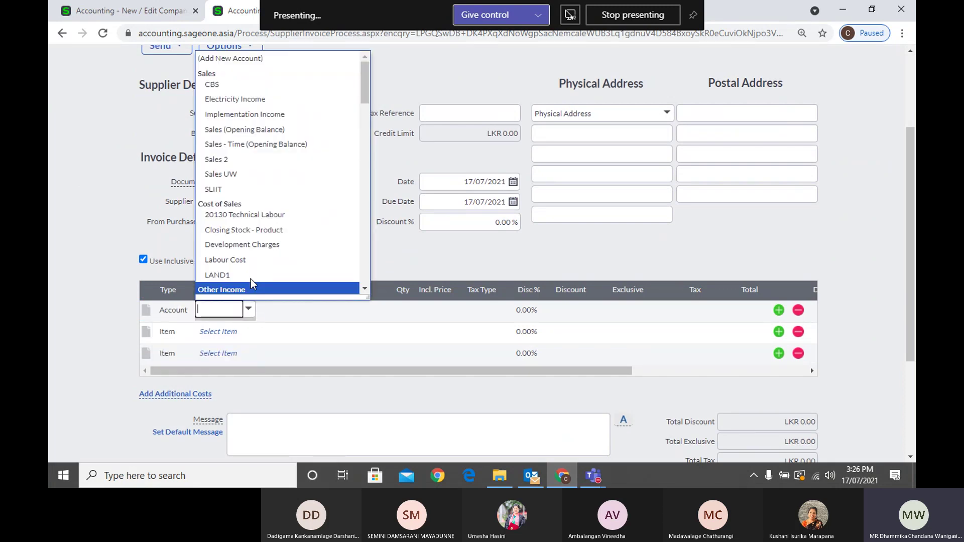
text(Electricity Inc)
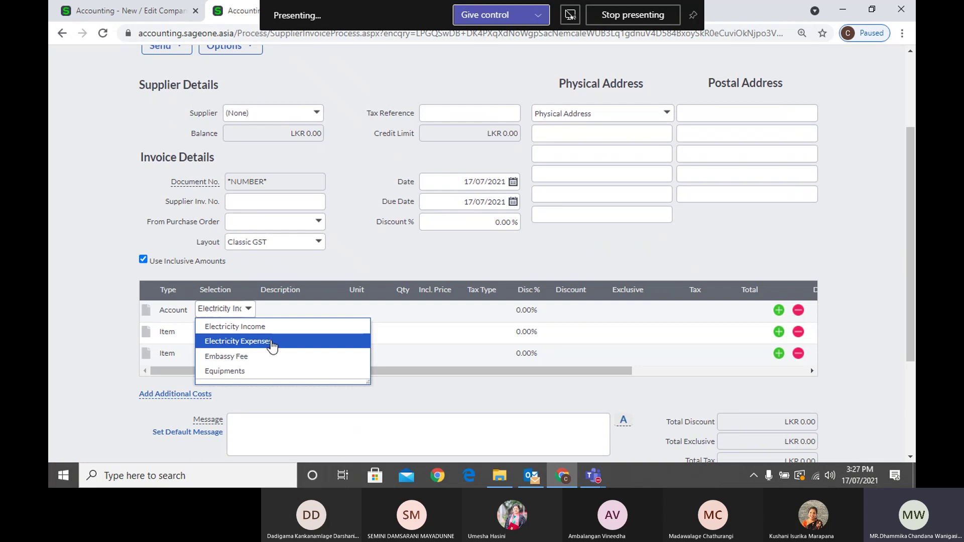
click(272, 346)
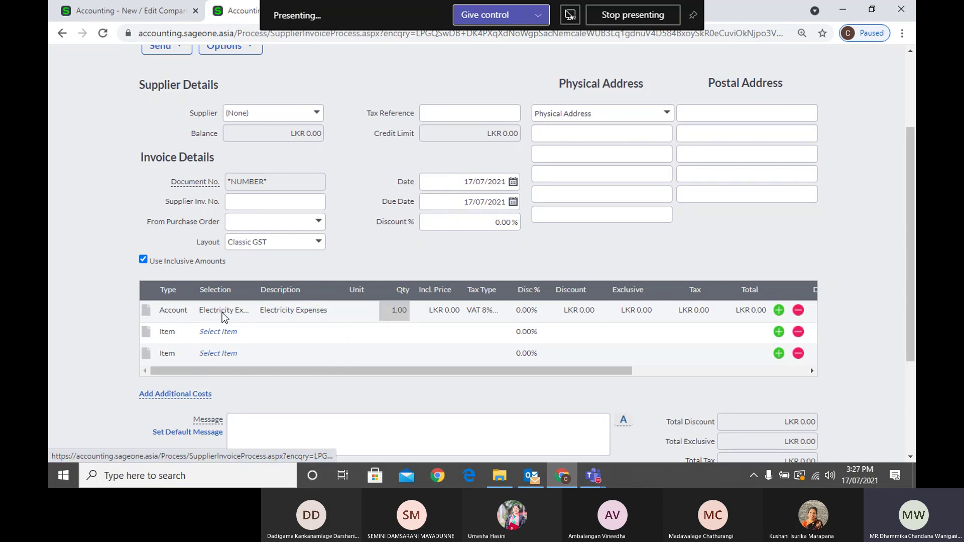
Change the first line's type from Account to Bundle
click(184, 319)
click(189, 312)
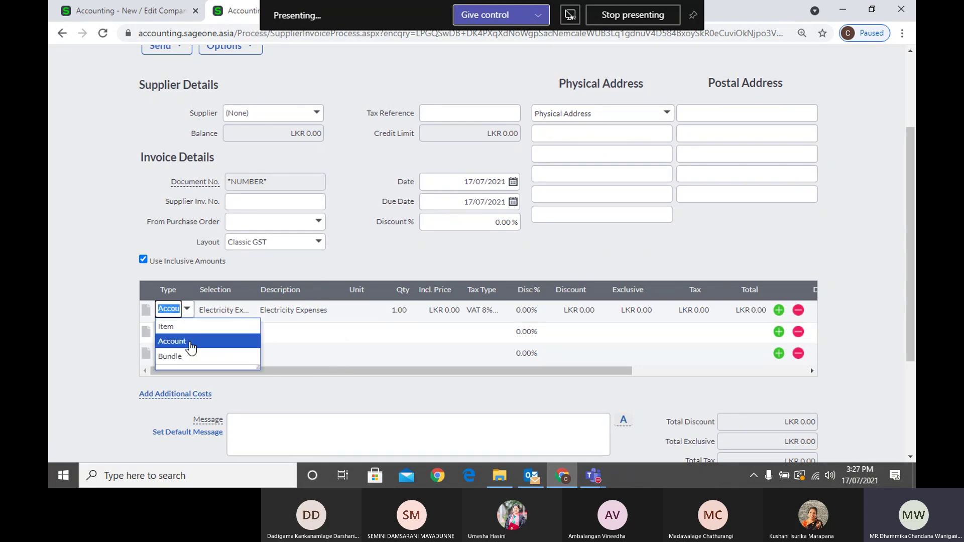
click(188, 357)
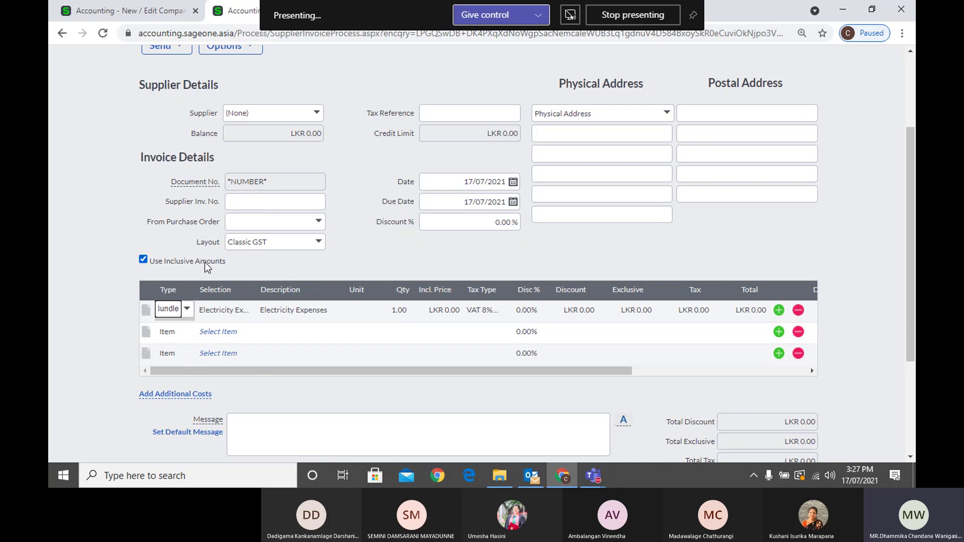
click(183, 317)
scroll(220, 151, up, 3)
Leave the unsaved supplier invoice and open a new customer tax invoice
mouse_move(211, 95)
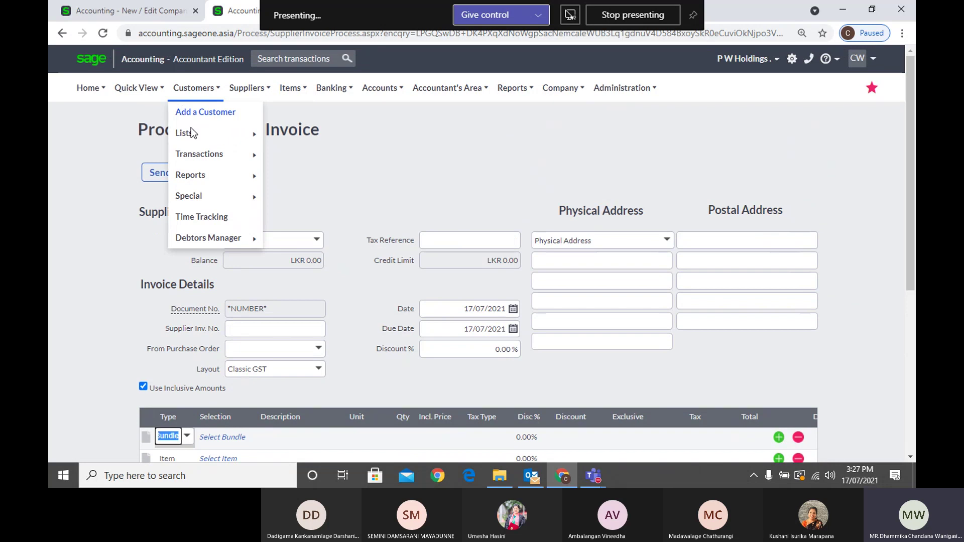
mouse_move(190, 157)
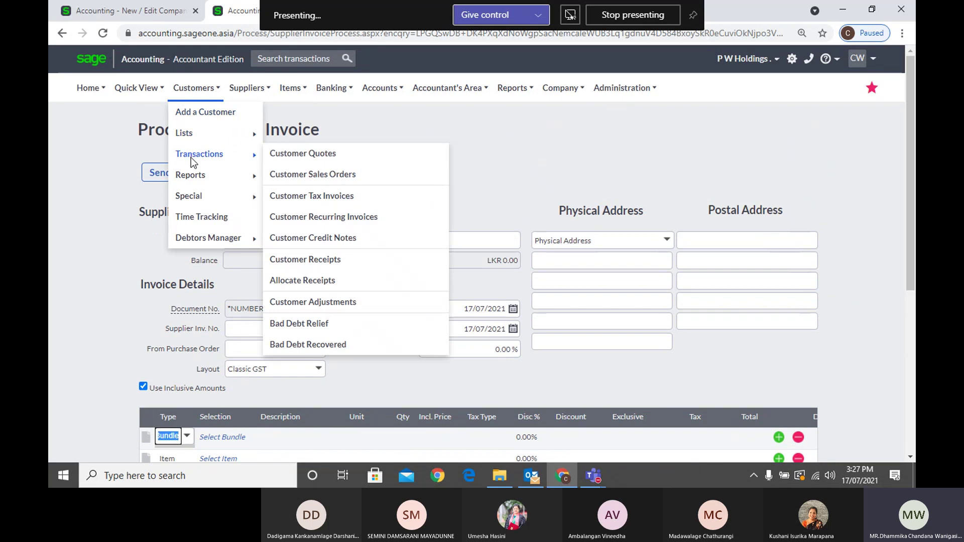
click(284, 199)
click(535, 108)
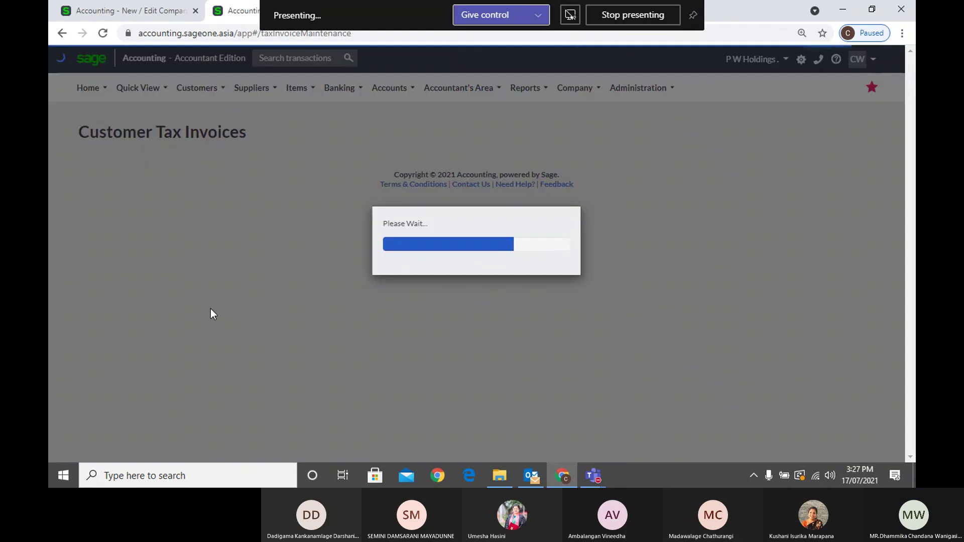
Make the new invoice's first line a Time line
scroll(210, 309, down, 2)
scroll(242, 266, up, 1)
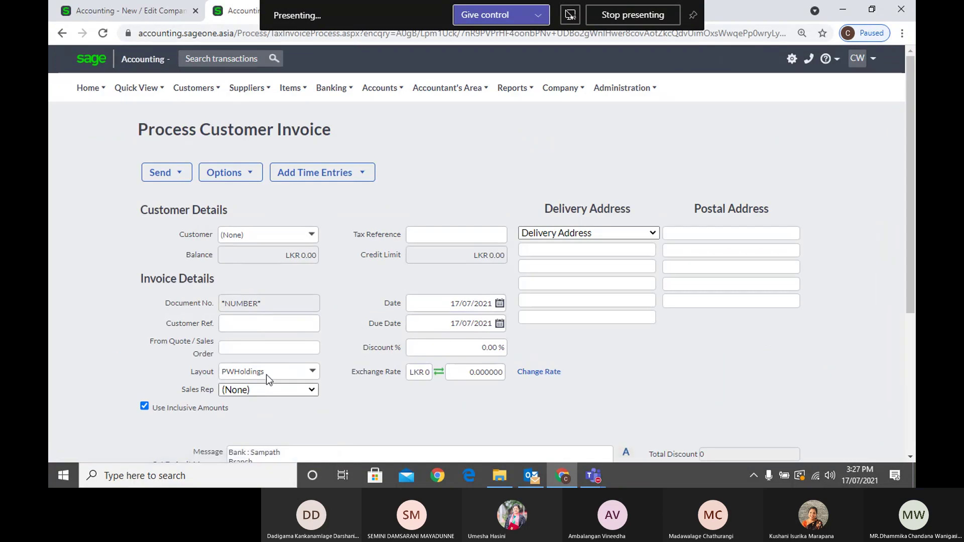
scroll(247, 374, down, 3)
click(219, 340)
click(167, 340)
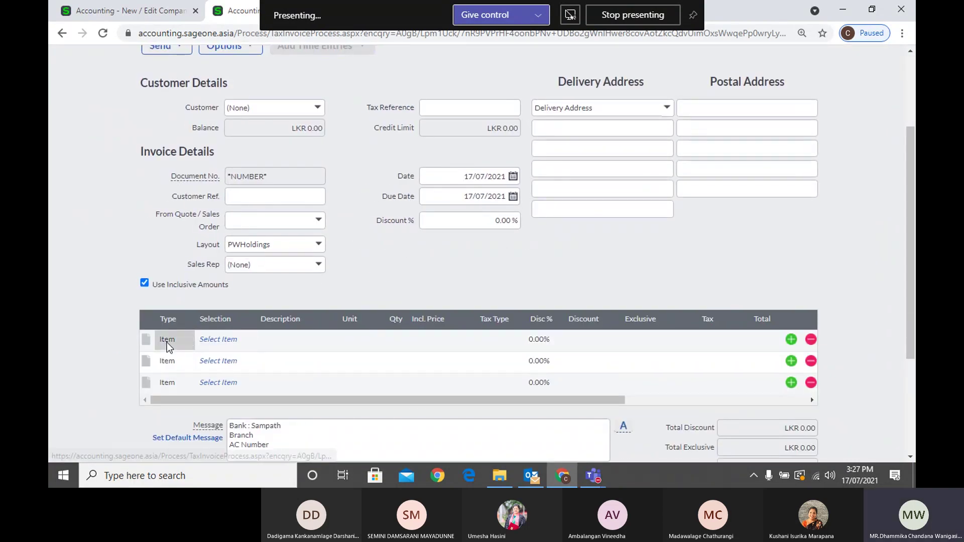
click(186, 340)
click(191, 387)
key(Tab)
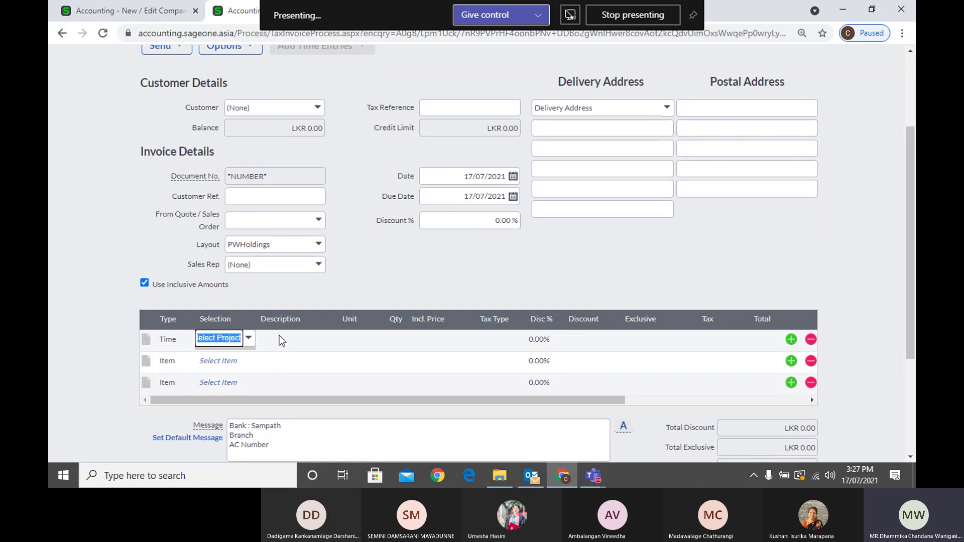
click(284, 346)
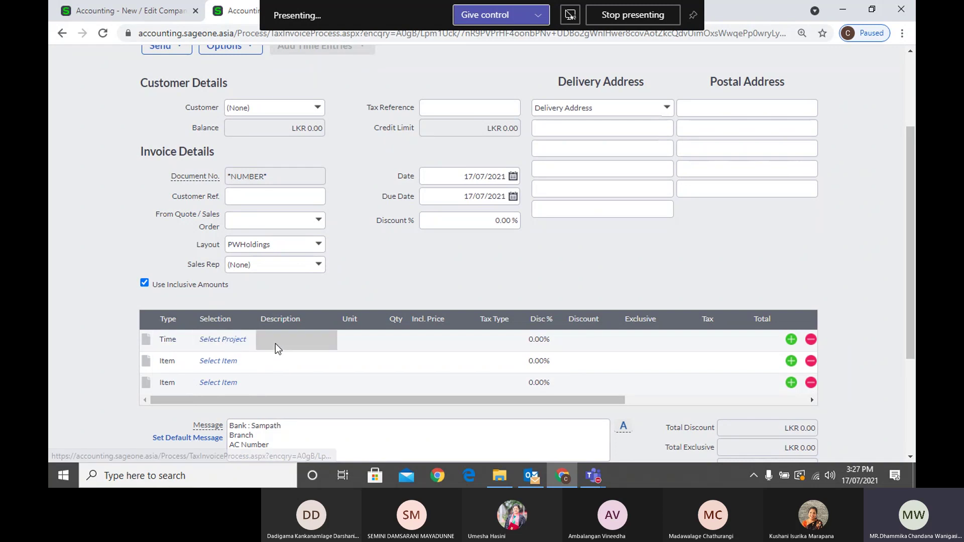
click(245, 339)
Choose Sampath Bank PLC as the invoice's customer
scroll(257, 308, up, 3)
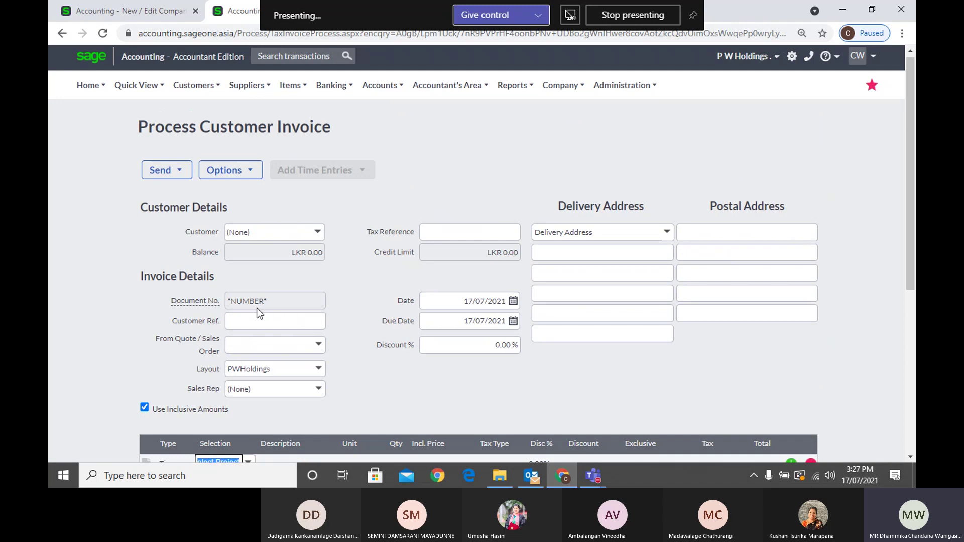
click(194, 90)
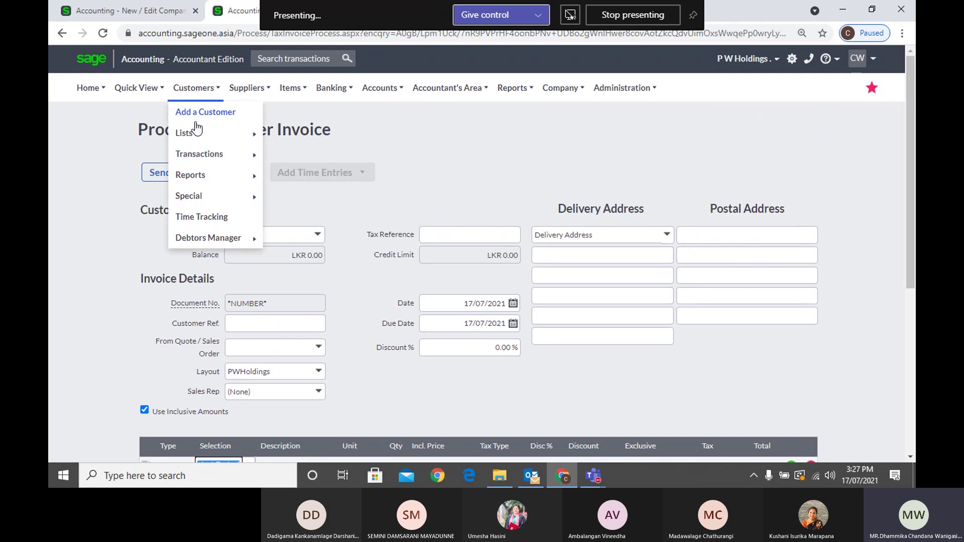
mouse_move(206, 176)
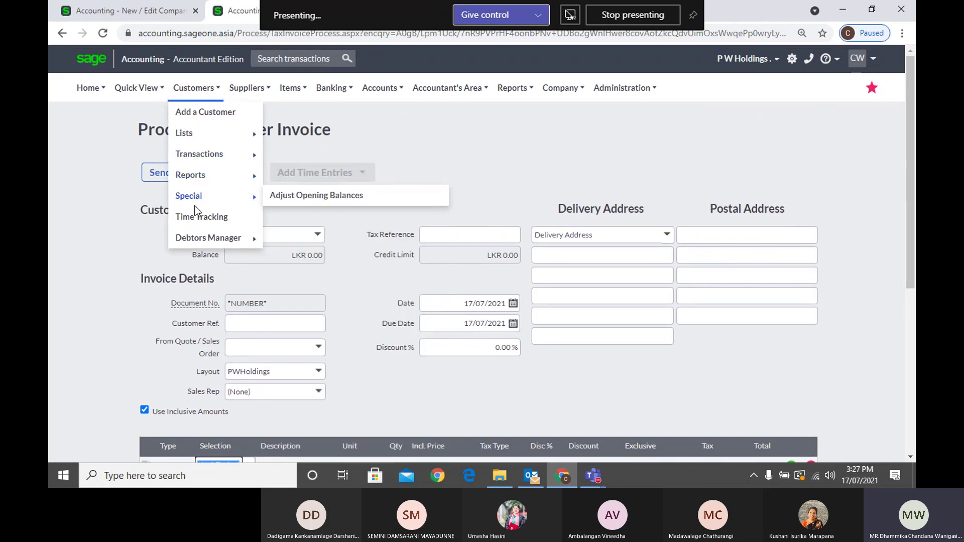
scroll(289, 326, down, 3)
click(316, 109)
text(Saadi Travel & Tourism)
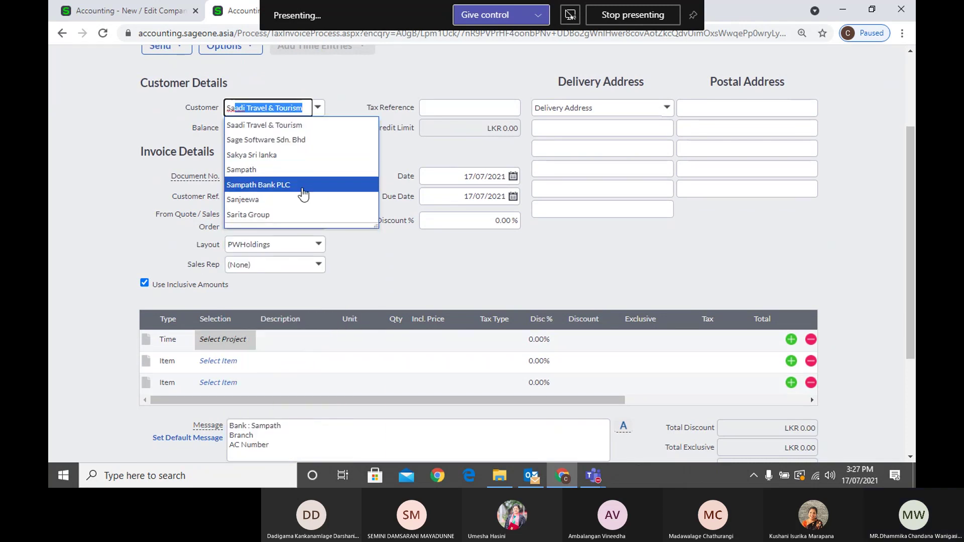
click(303, 186)
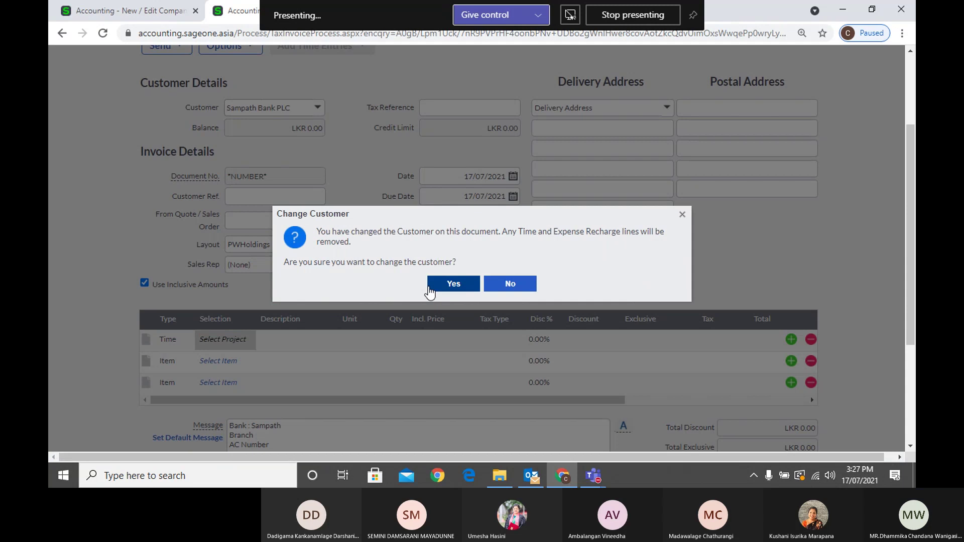
Confirm the customer change and set the first line to Time, checking its project tasks
click(454, 284)
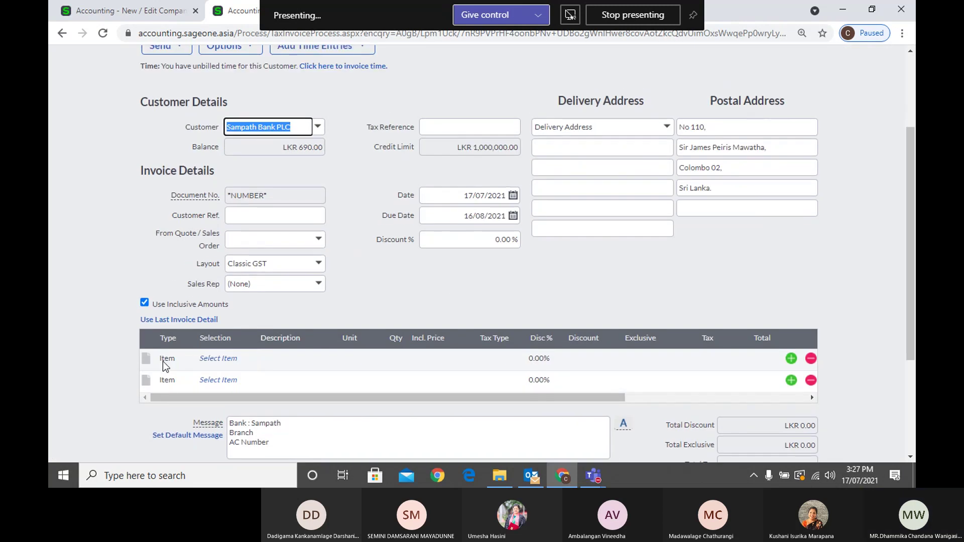
click(167, 359)
click(187, 357)
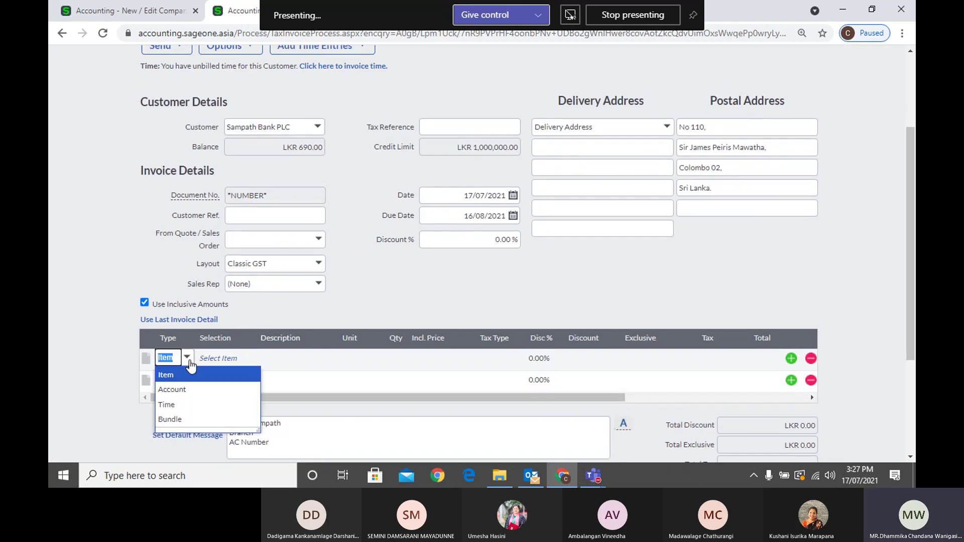
click(190, 405)
click(246, 365)
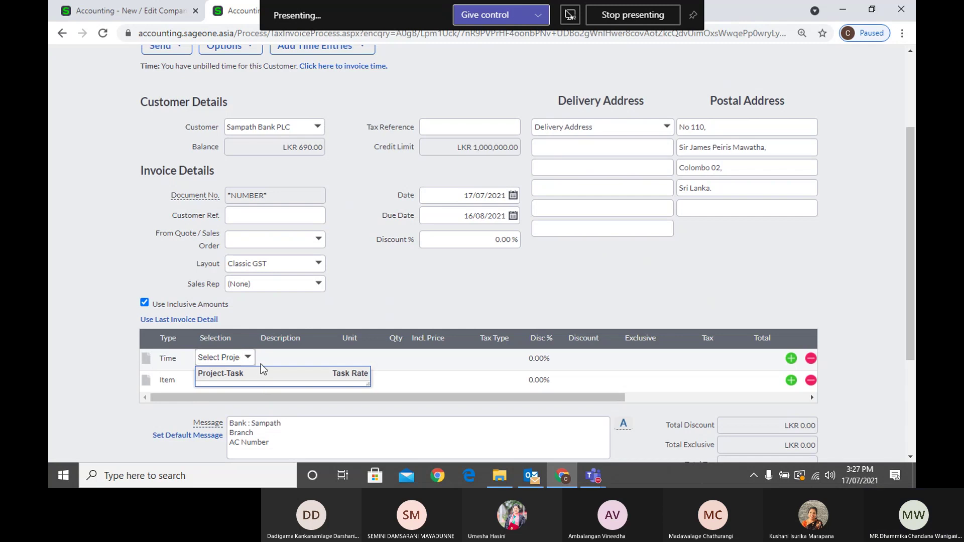
scroll(260, 364, up, 3)
scroll(335, 299, down, 3)
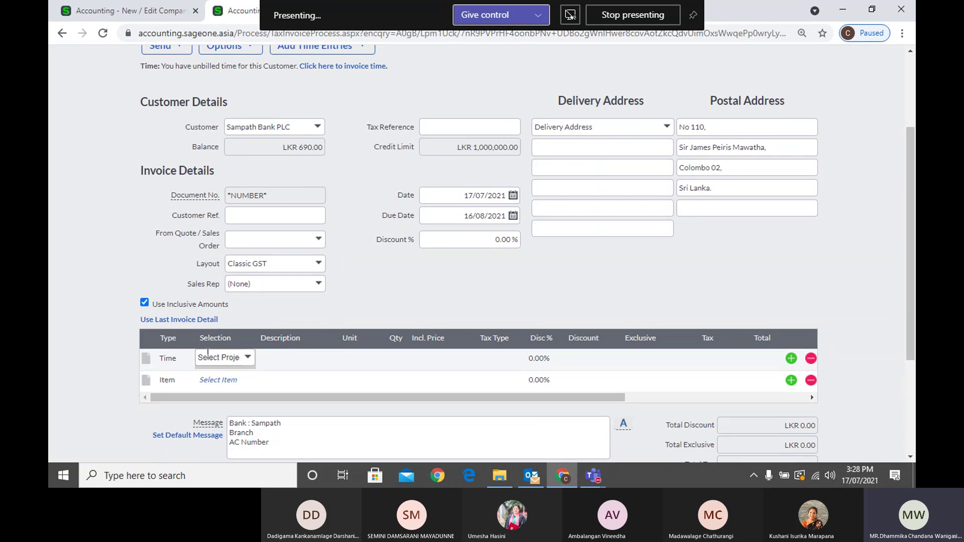
Change the first line's type to Account and view the Company Settings page
click(169, 359)
click(166, 387)
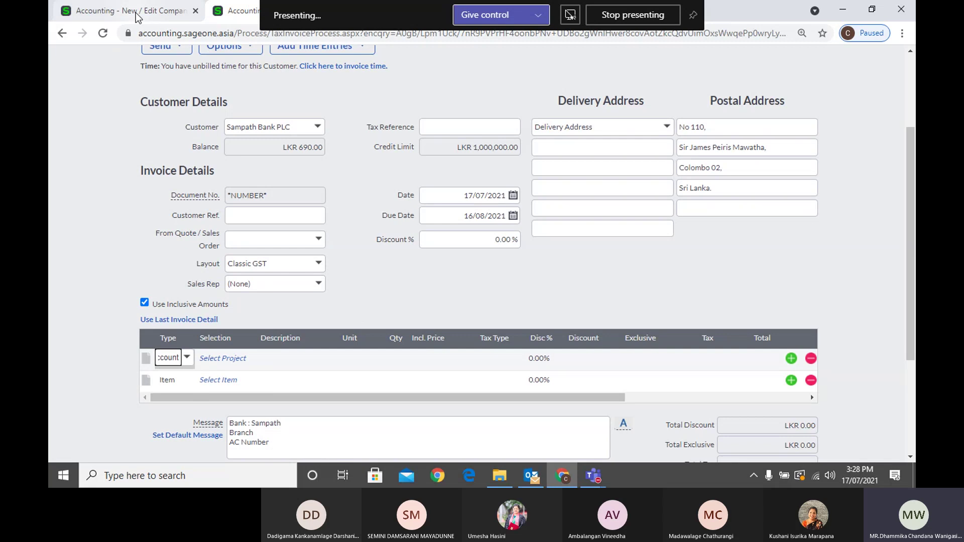
click(137, 16)
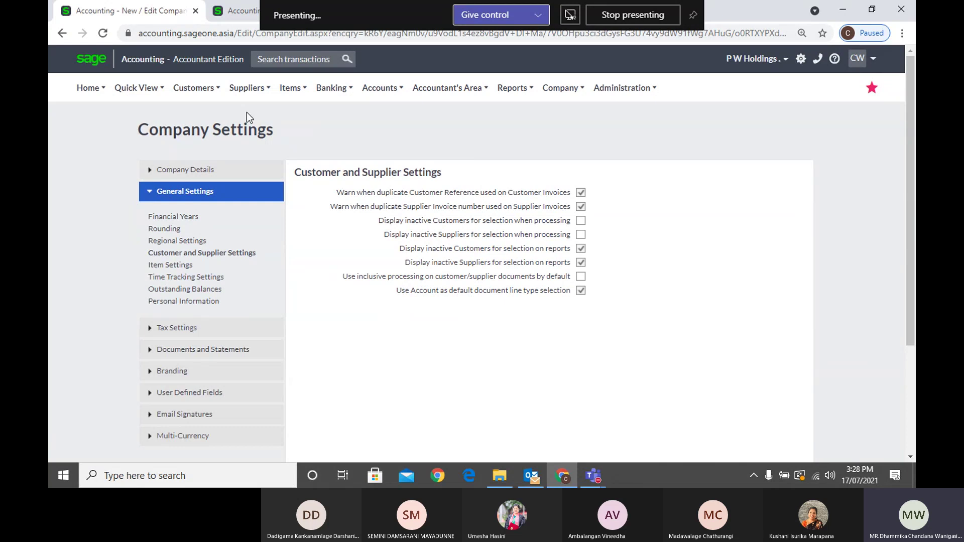
Change the invoice's first line type back to Item
click(230, 16)
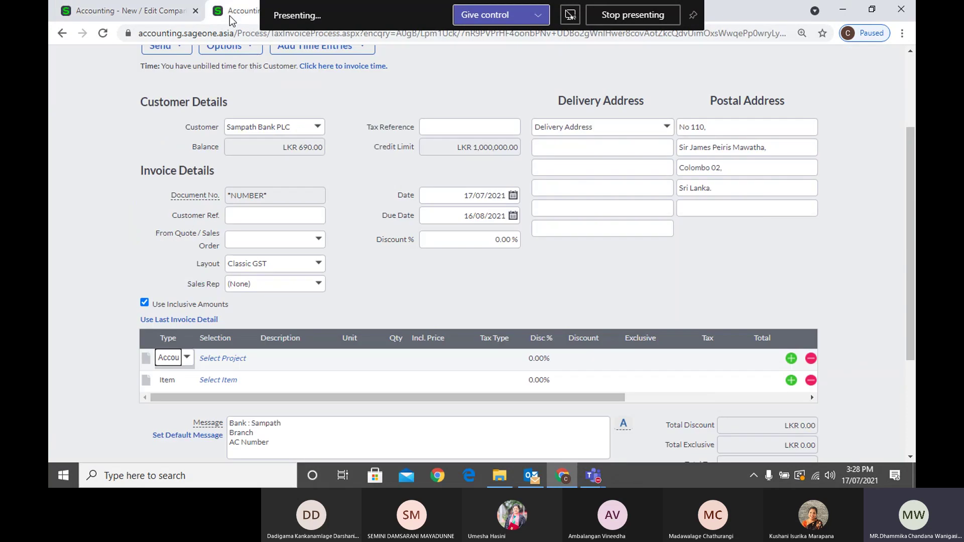
click(185, 368)
click(187, 357)
click(185, 376)
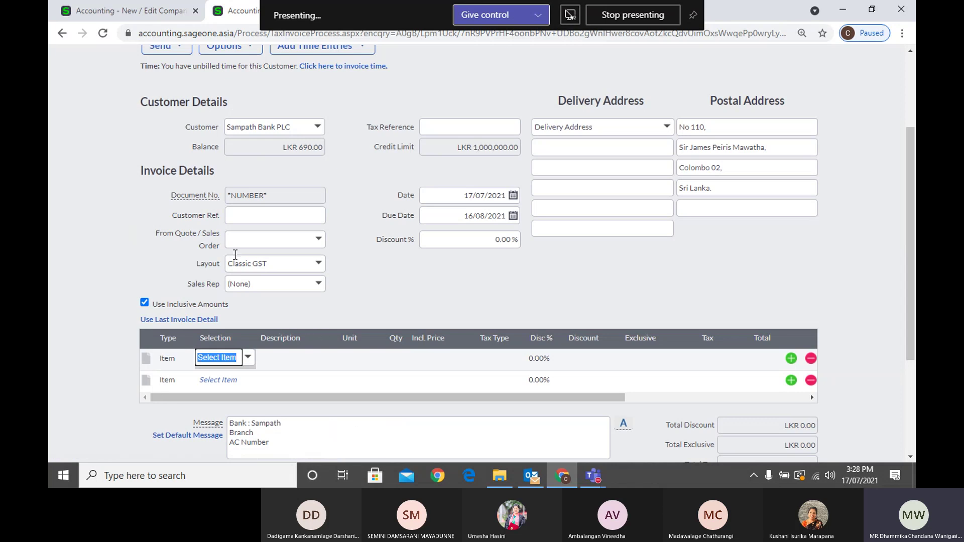
Scroll through the Customer and Supplier Settings page again
click(125, 10)
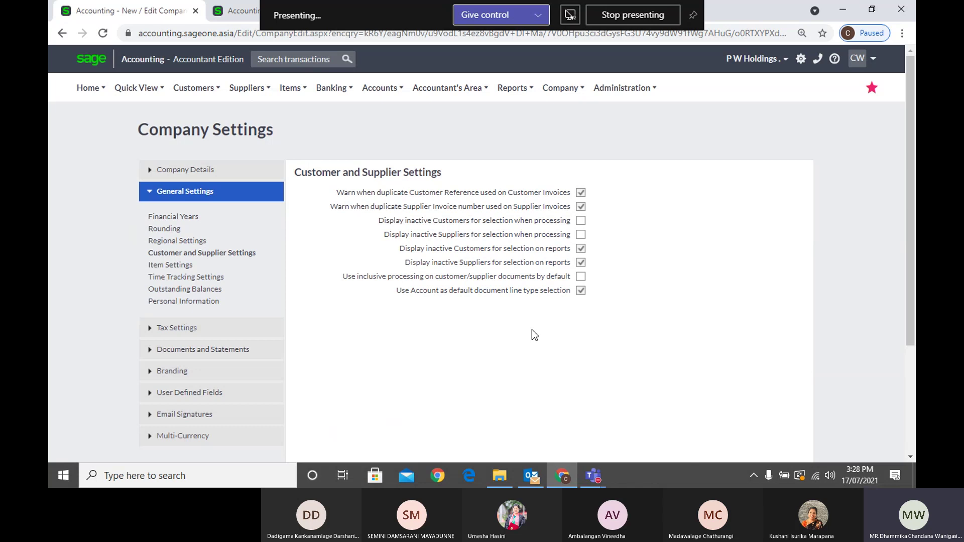
scroll(513, 233, down, 3)
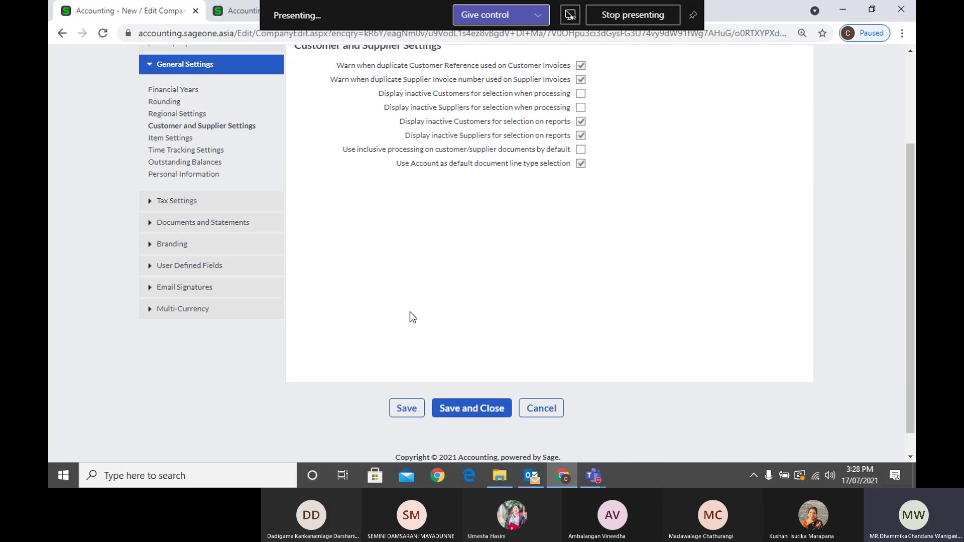
scroll(410, 312, up, 3)
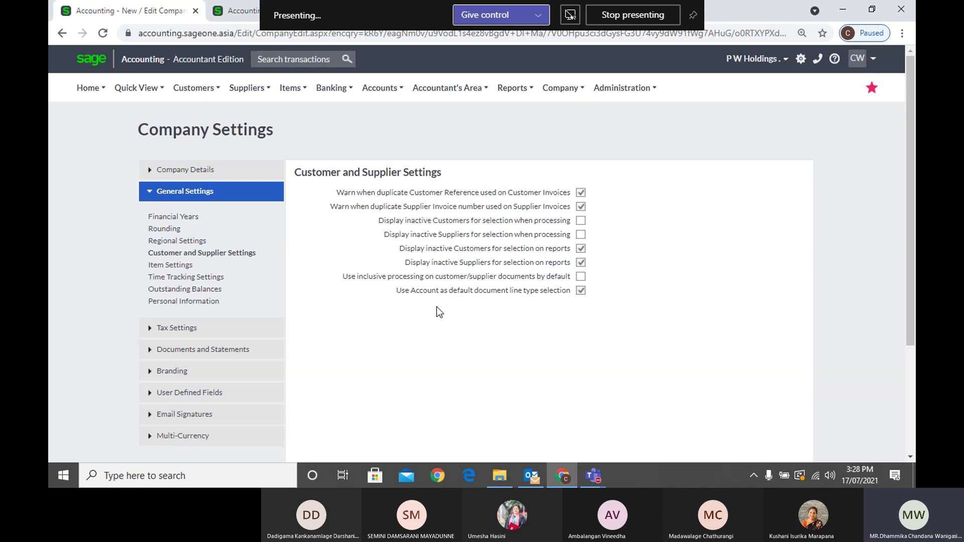
Leave the unsaved invoice for the List of Customers and open a New Customer form
click(232, 14)
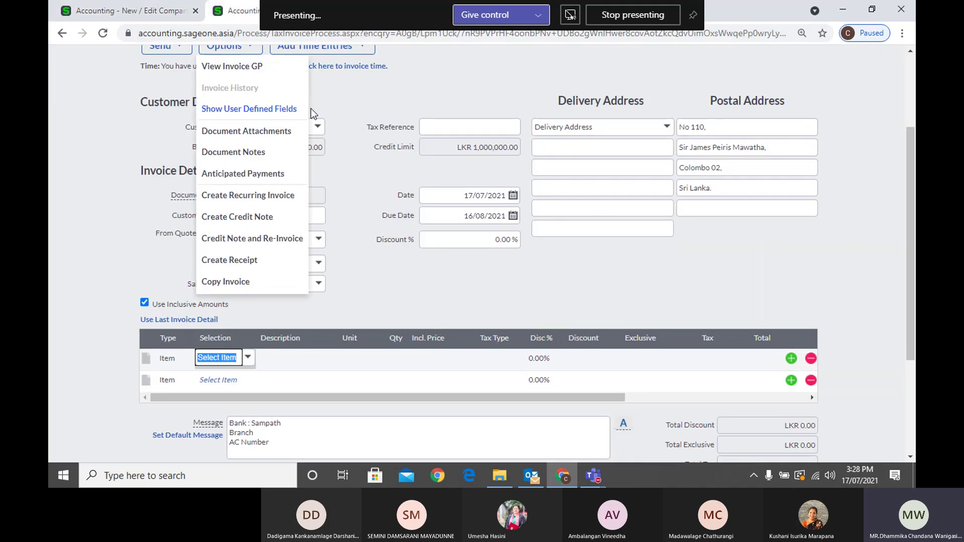
scroll(388, 112, up, 3)
click(188, 90)
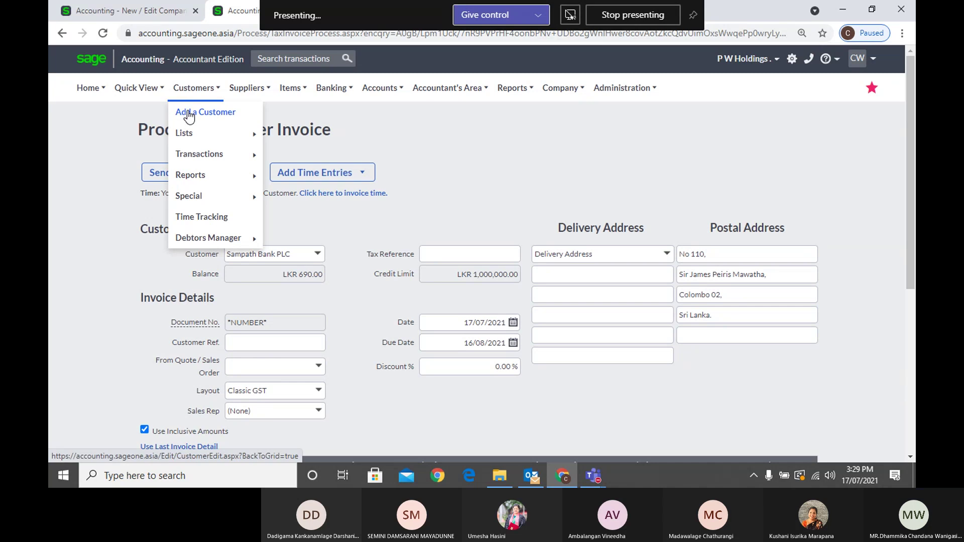
scroll(291, 134, down, 4)
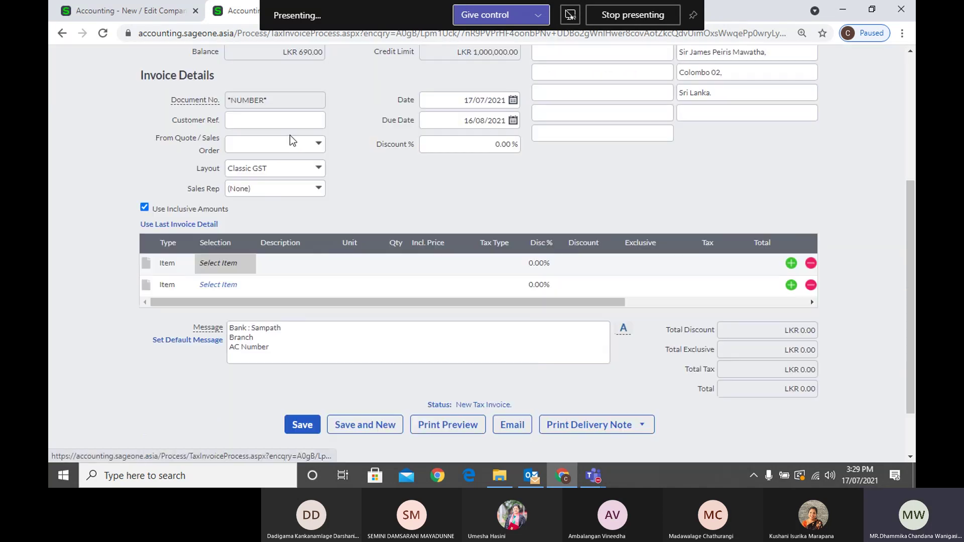
scroll(291, 135, up, 4)
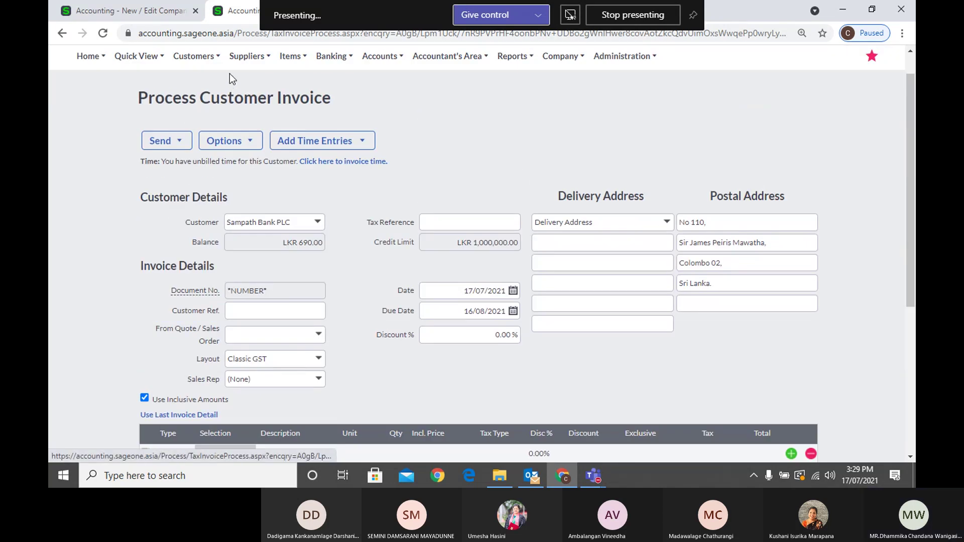
click(197, 57)
mouse_move(201, 104)
click(291, 106)
click(544, 106)
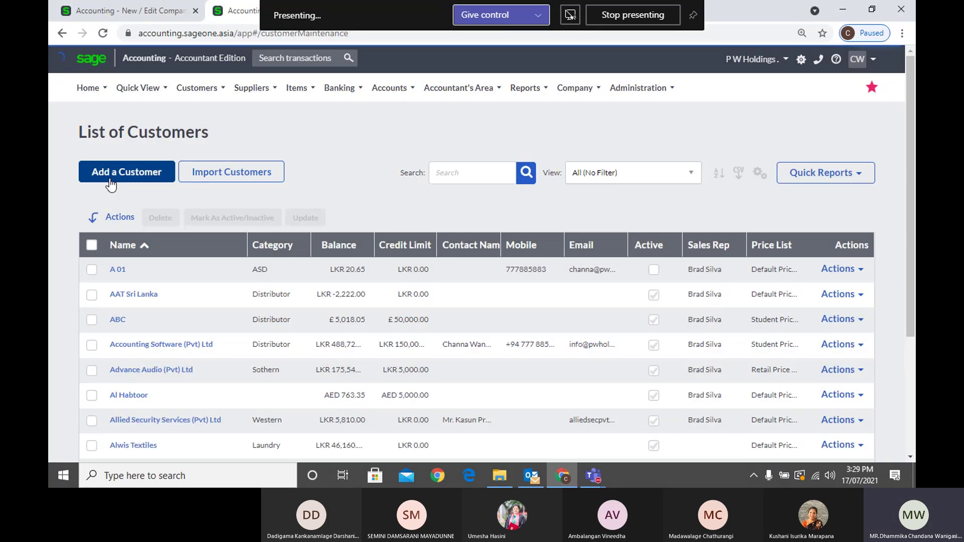
click(110, 178)
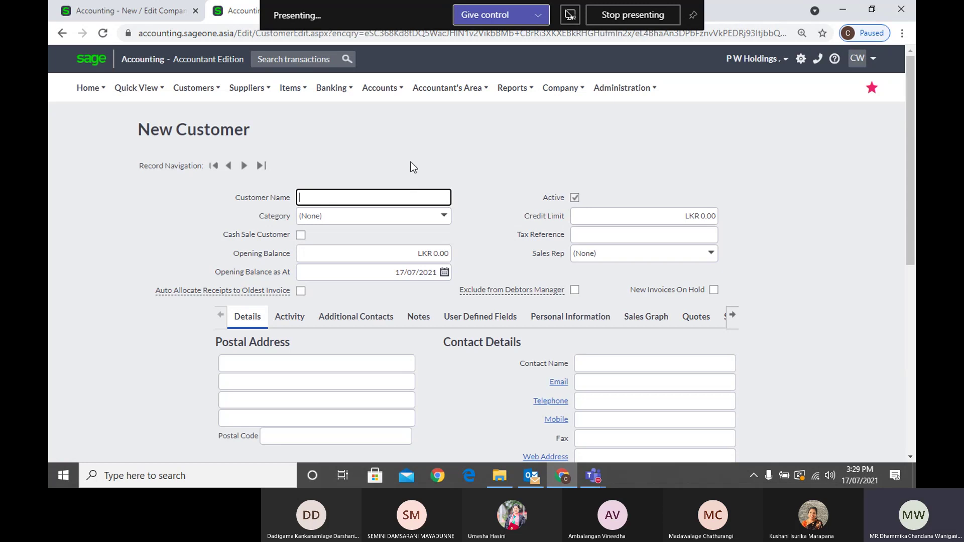
Scroll through the New Customer form's details and default settings
scroll(410, 170, down, 6)
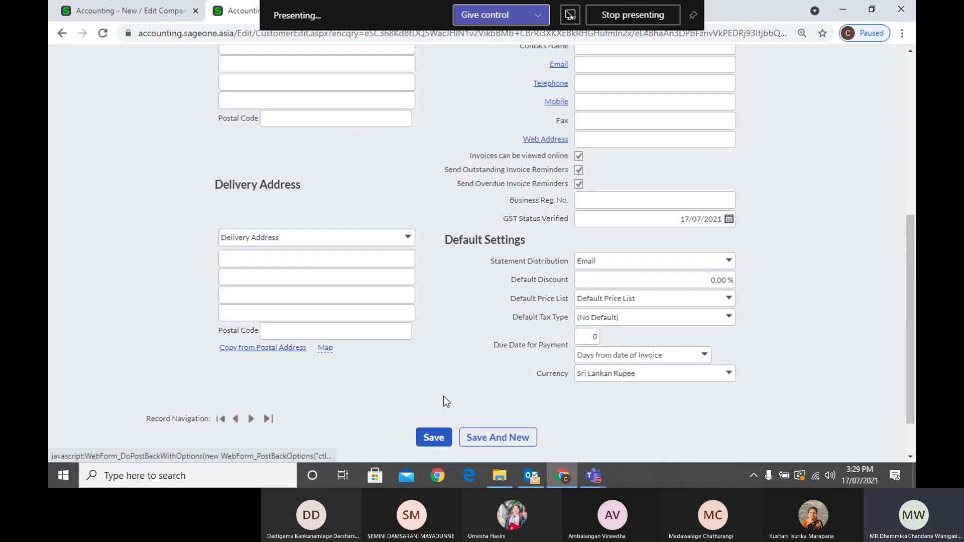
scroll(475, 187, up, 4)
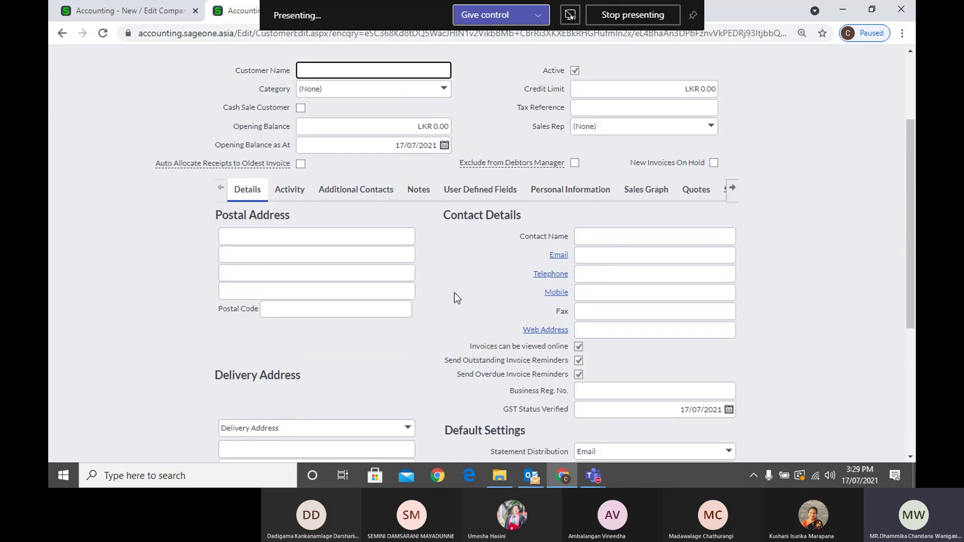
scroll(454, 293, up, 3)
scroll(454, 294, down, 3)
scroll(454, 293, up, 3)
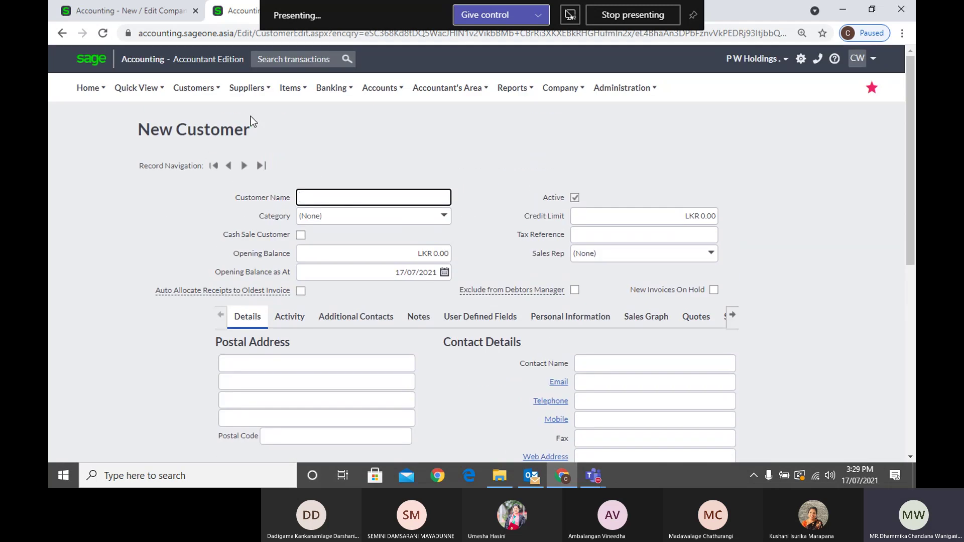
Reopen a blank New Customer form from the List of Customers
click(207, 89)
mouse_move(208, 138)
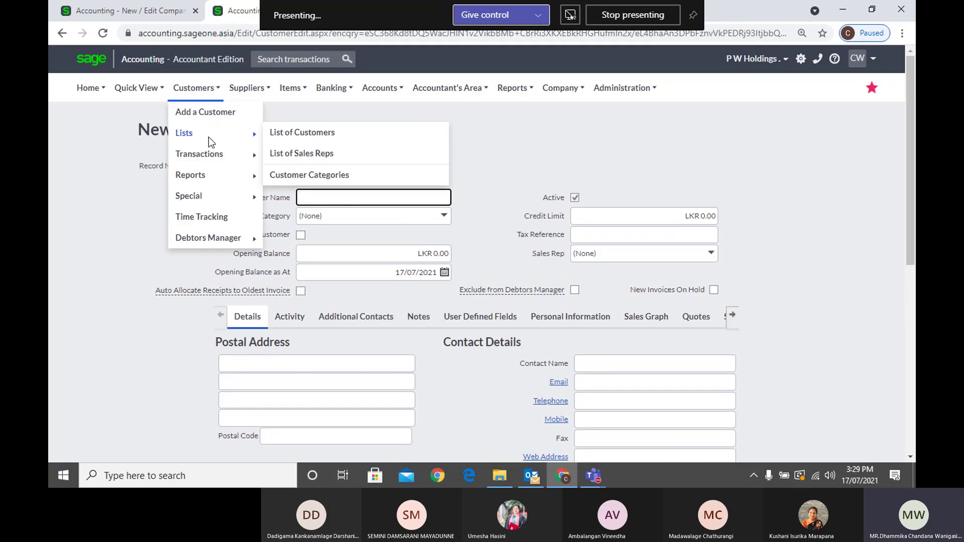
click(287, 138)
click(287, 135)
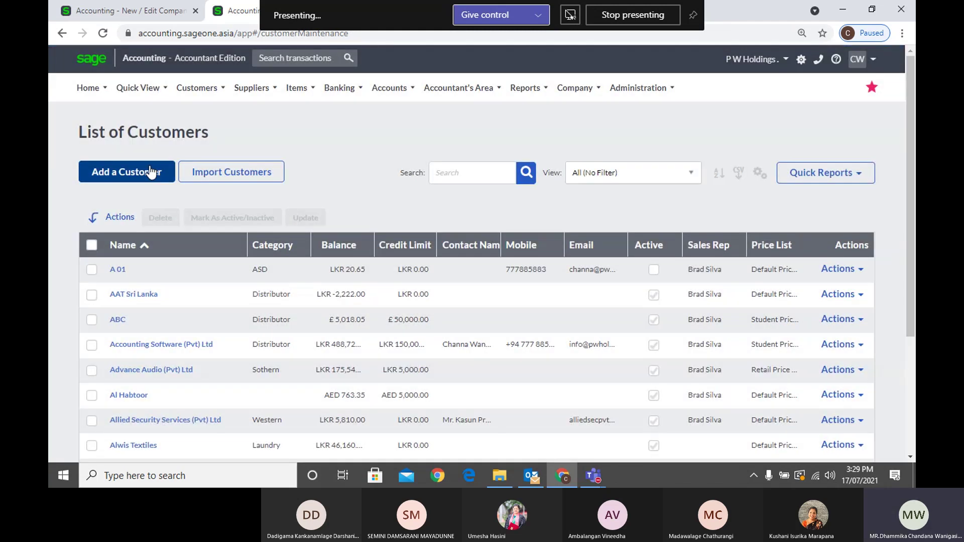
click(151, 172)
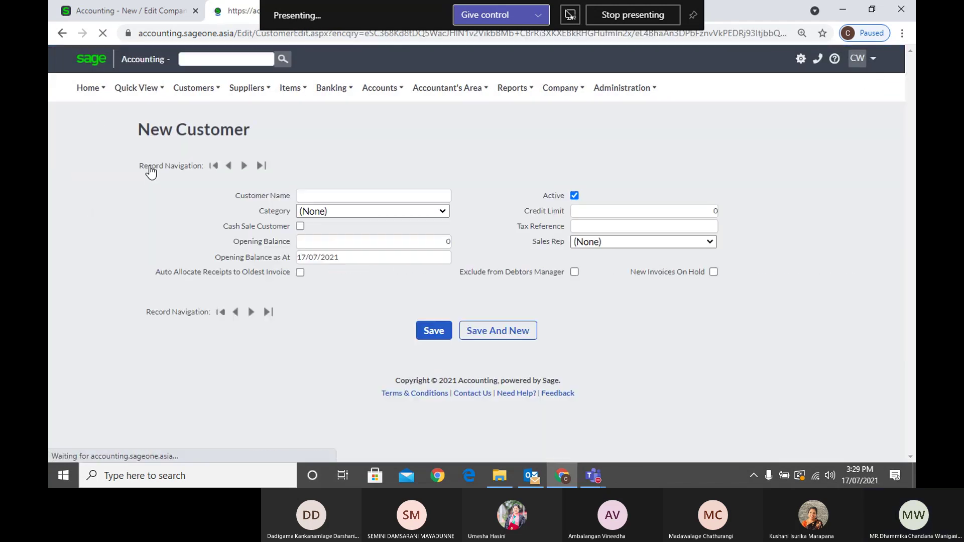
click(193, 88)
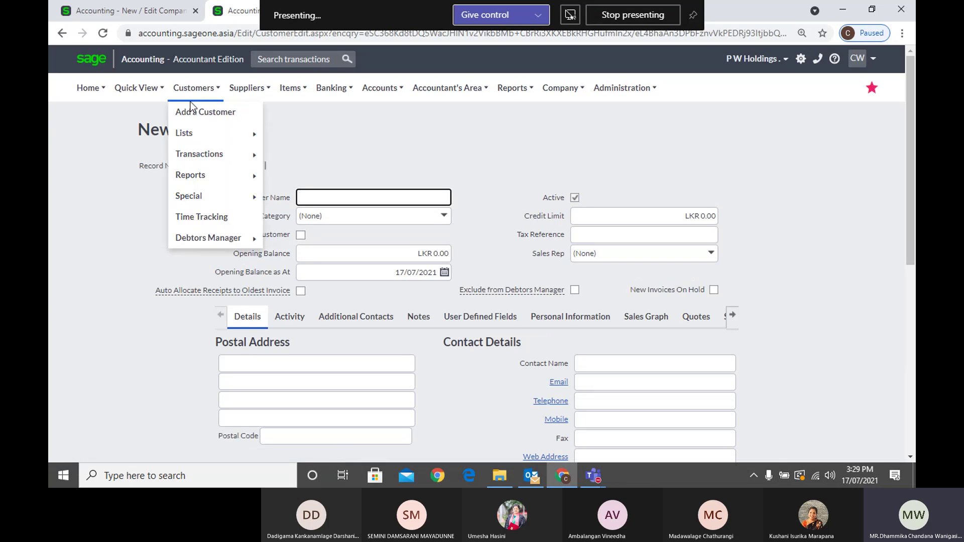
Open a fresh New Customer form and scroll down to its Default Settings
click(198, 113)
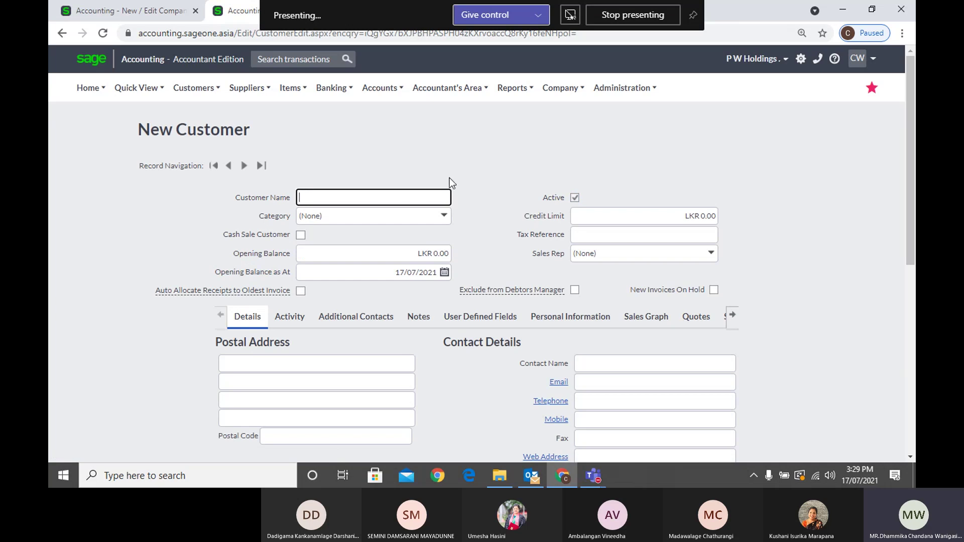
scroll(457, 181, down, 5)
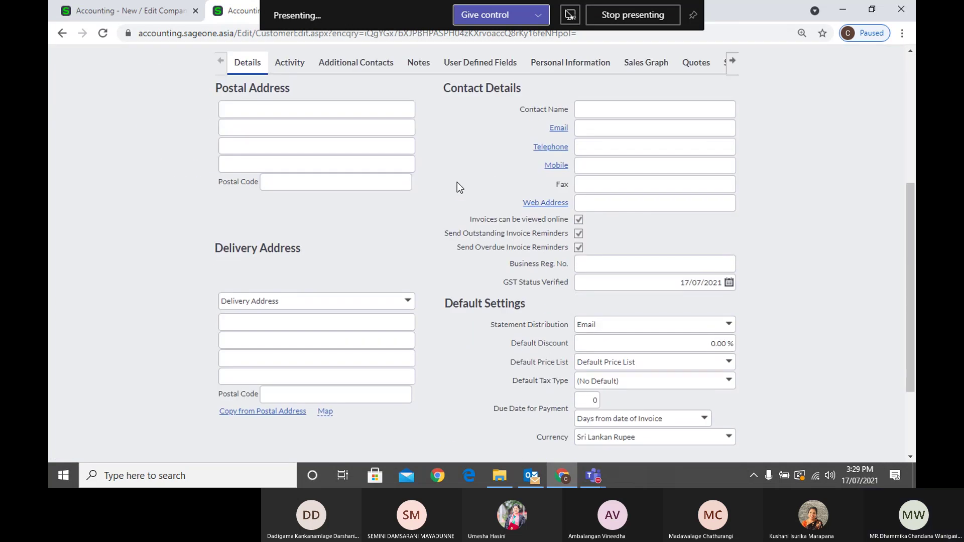
scroll(457, 188, down, 2)
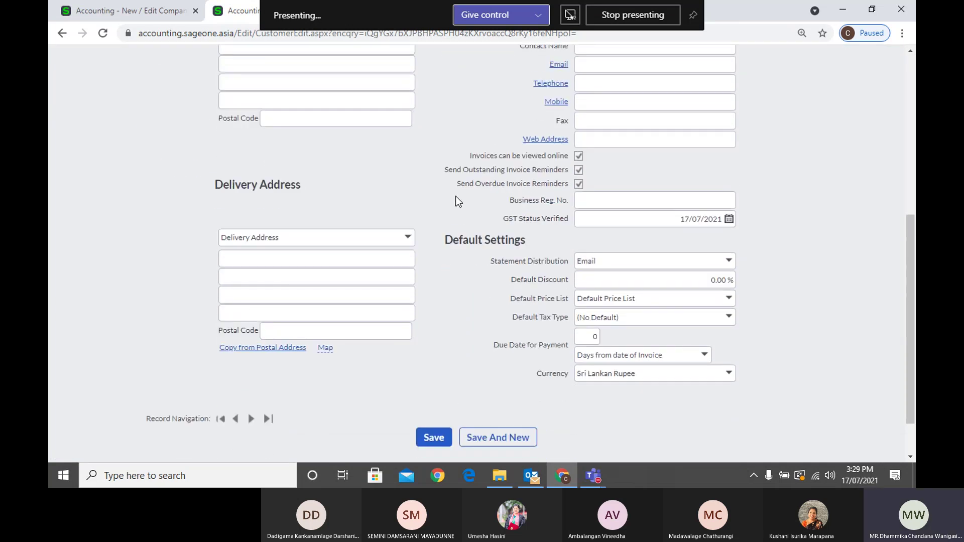
scroll(457, 201, down, 1)
scroll(474, 270, up, 5)
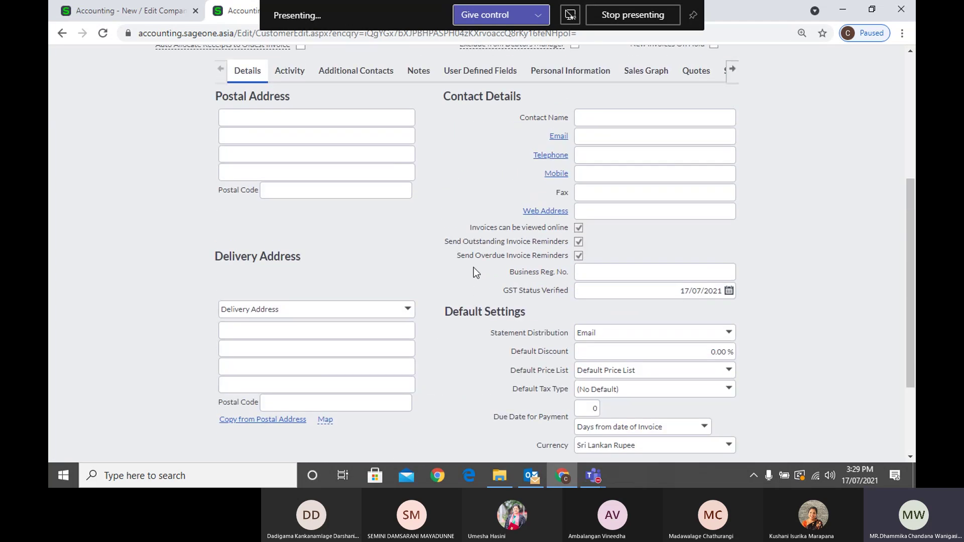
scroll(474, 267, up, 1)
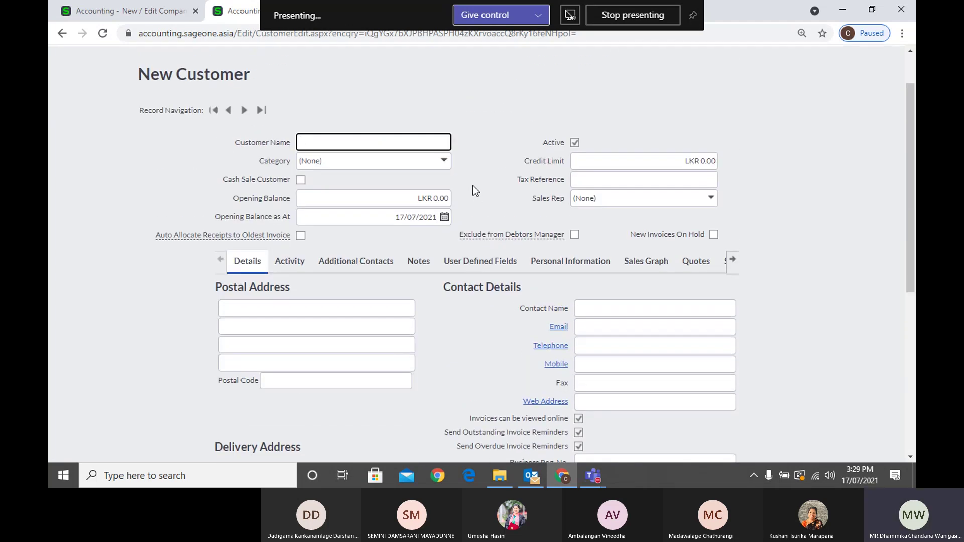
scroll(646, 271, down, 1)
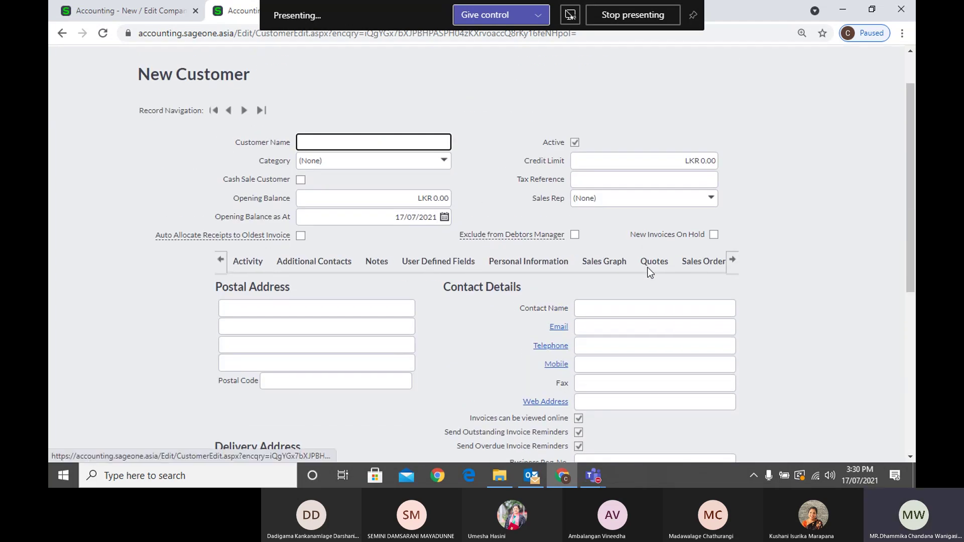
scroll(762, 307, down, 1)
scroll(762, 306, down, 3)
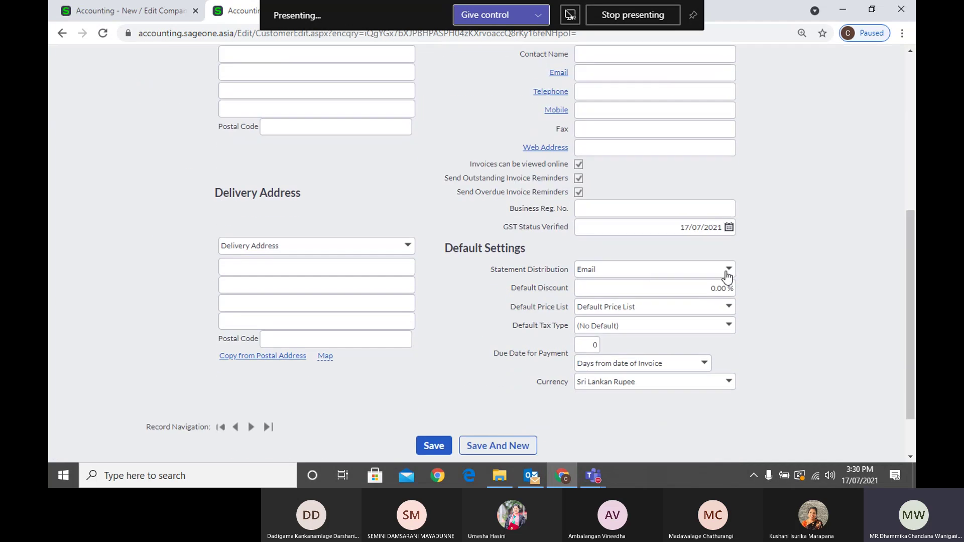
scroll(745, 264, up, 2)
scroll(742, 286, down, 1)
Change Statement Distribution from Email to Print
click(729, 335)
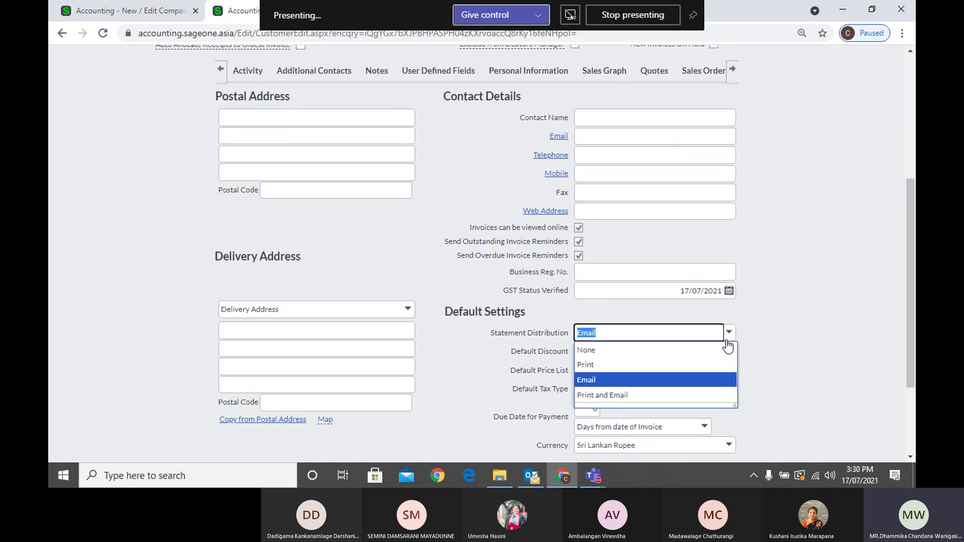
click(817, 359)
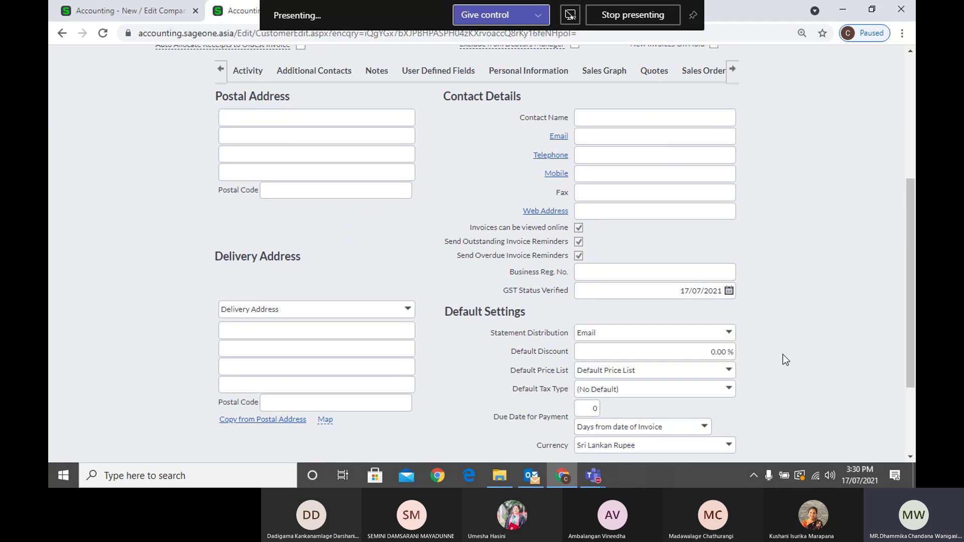
click(597, 136)
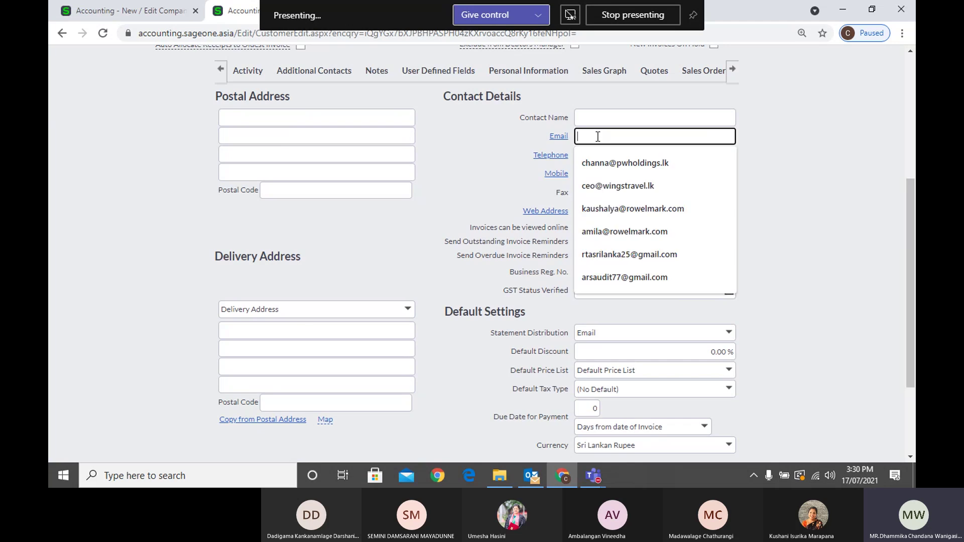
click(759, 154)
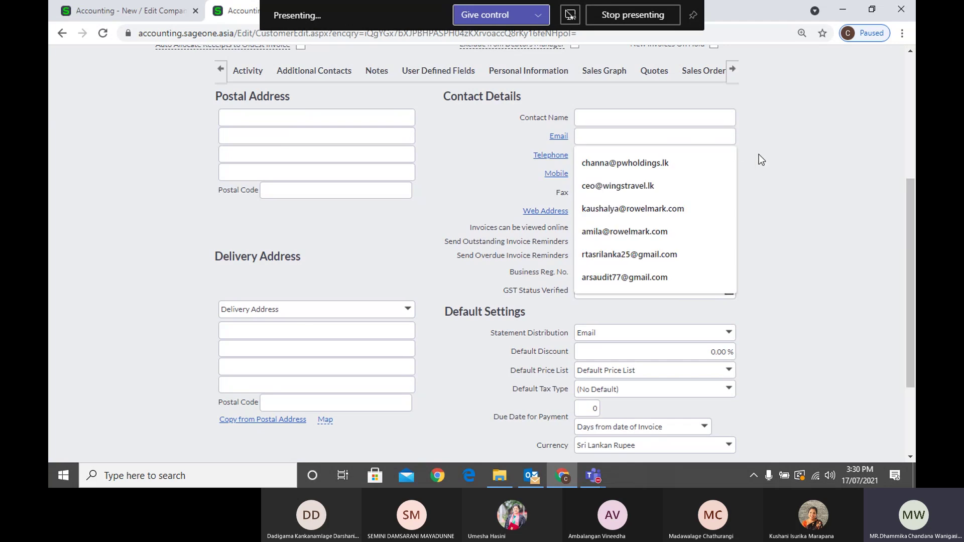
click(729, 333)
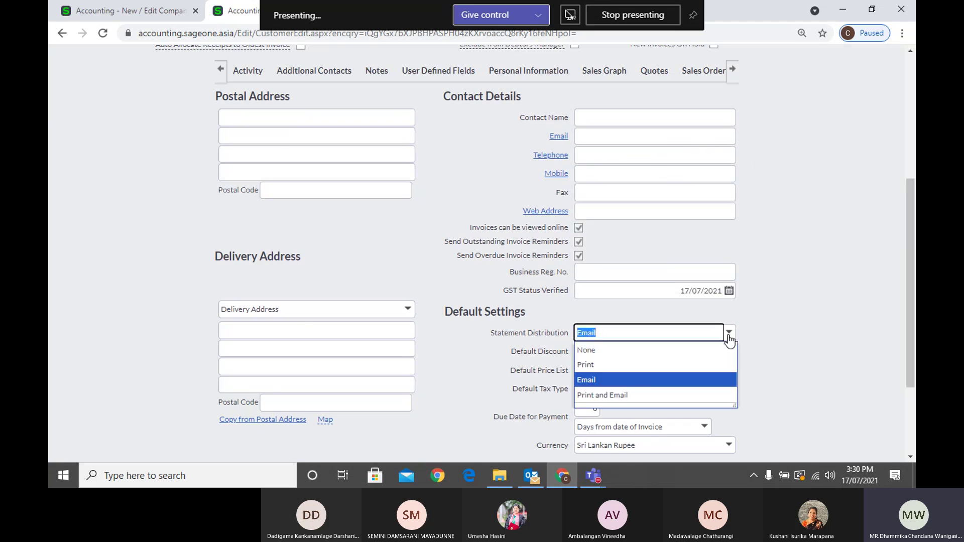
click(666, 371)
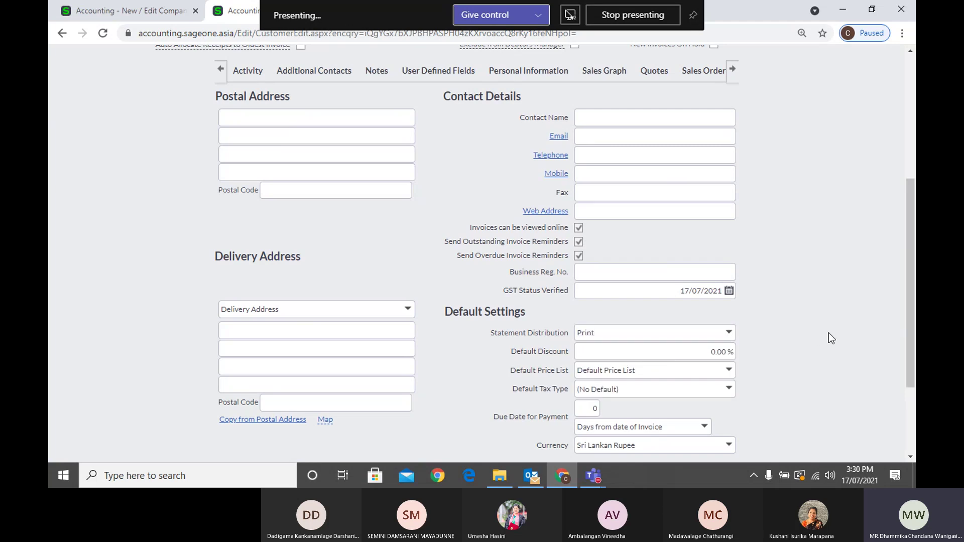
scroll(829, 331, down, 3)
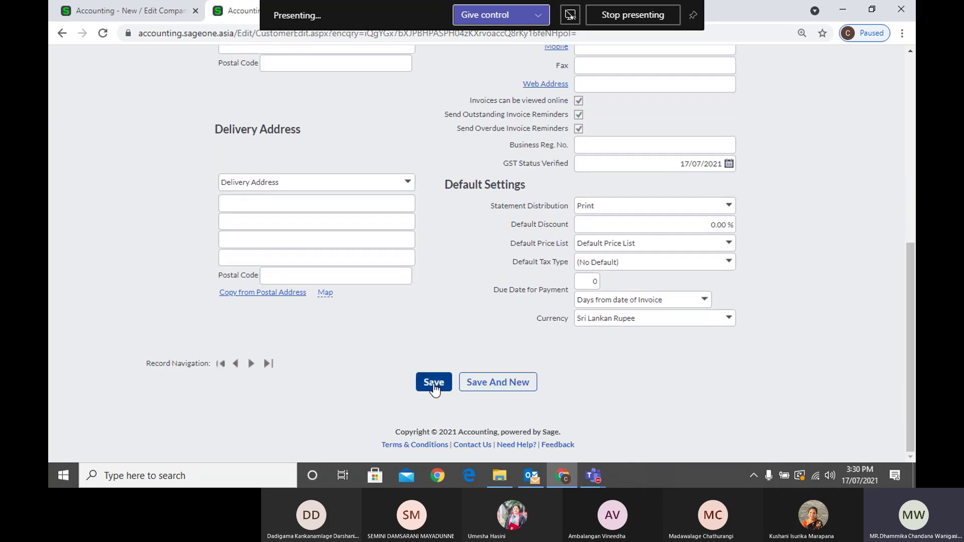
Submit the New Customer form and check Statement Distribution, still set to Print
click(434, 383)
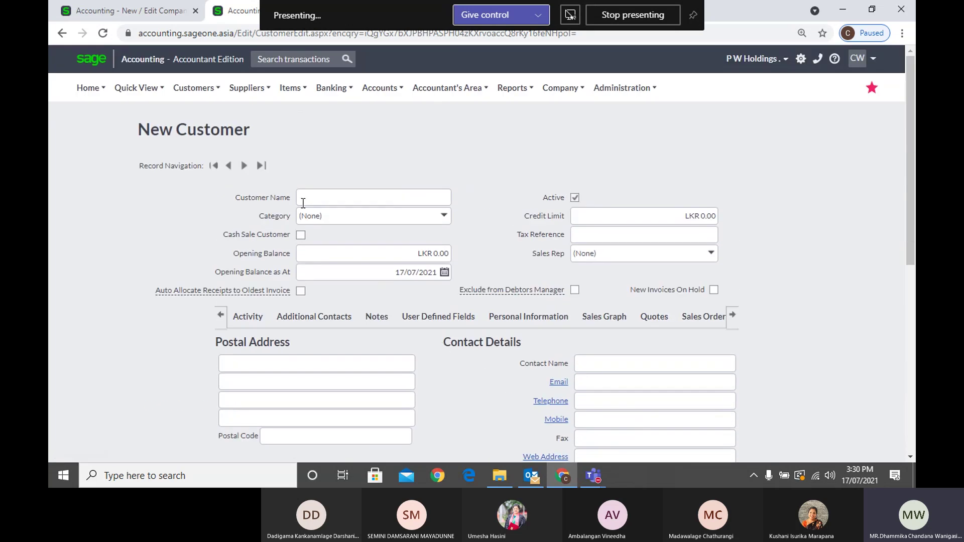
scroll(521, 266, down, 7)
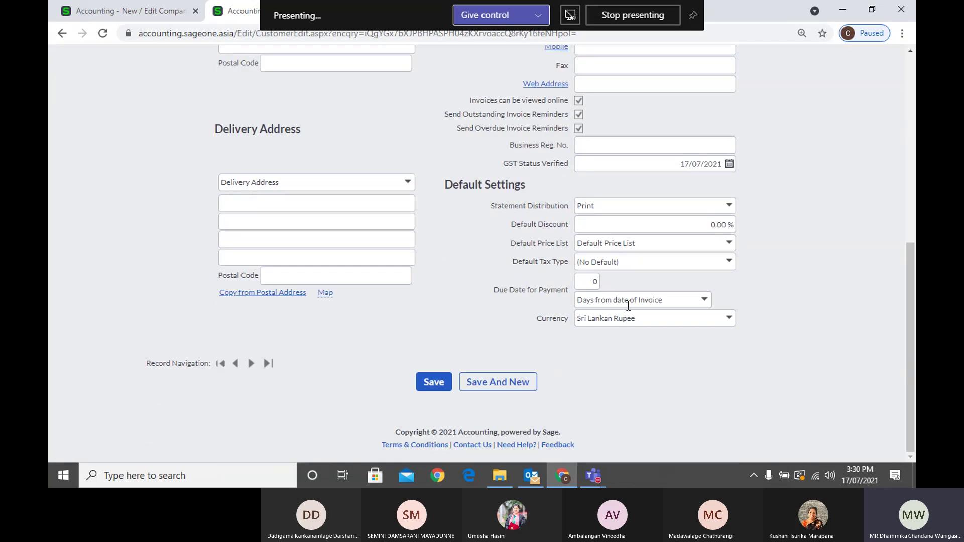
click(727, 207)
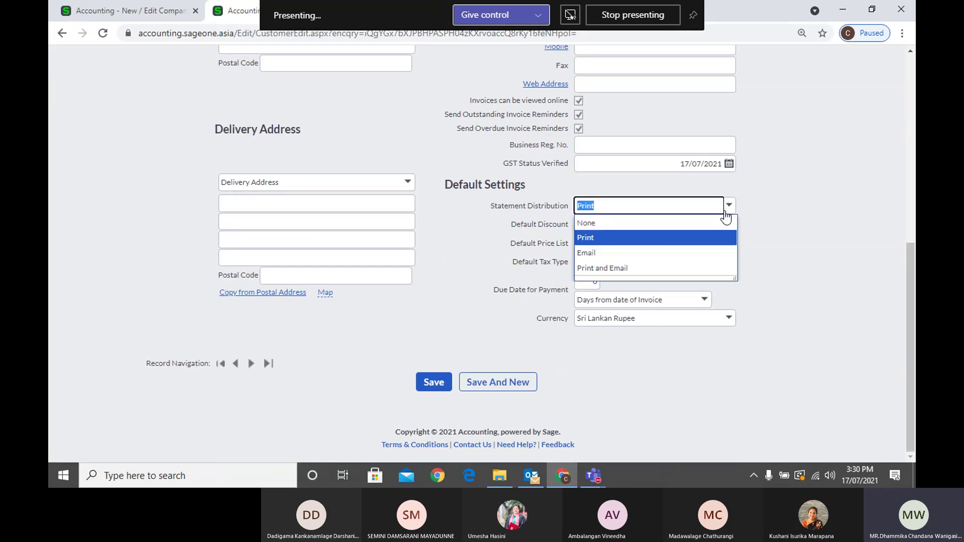
click(603, 237)
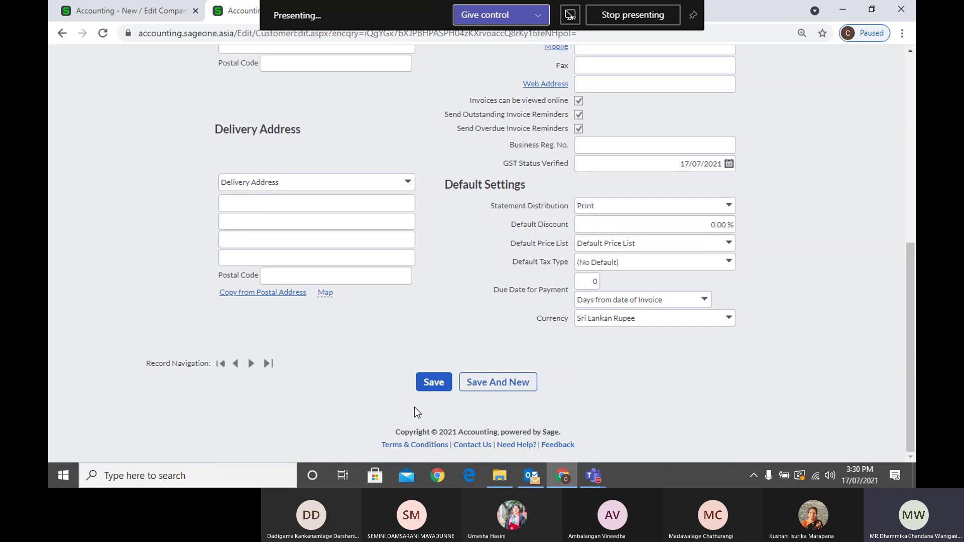
scroll(733, 302, up, 1)
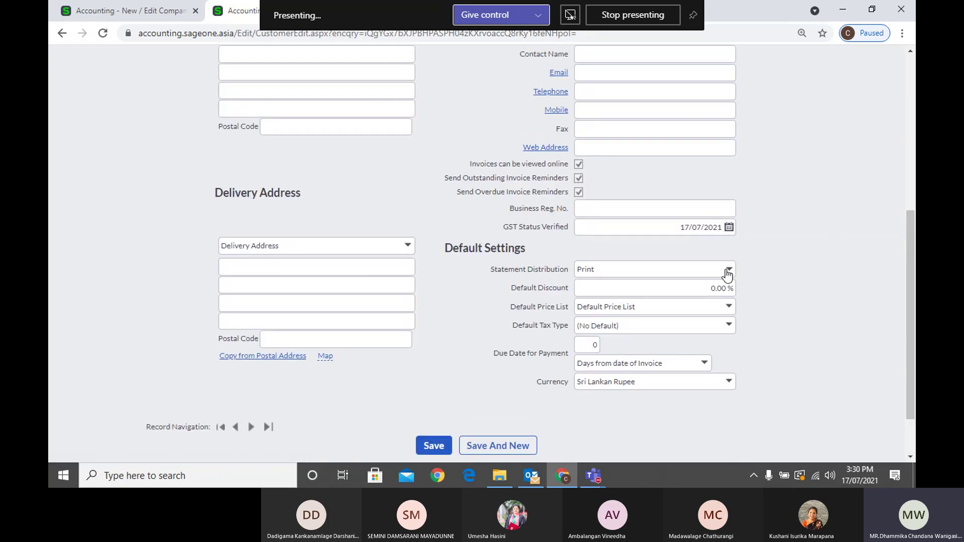
Switch Statement Distribution back to Email
click(727, 274)
click(677, 317)
click(603, 72)
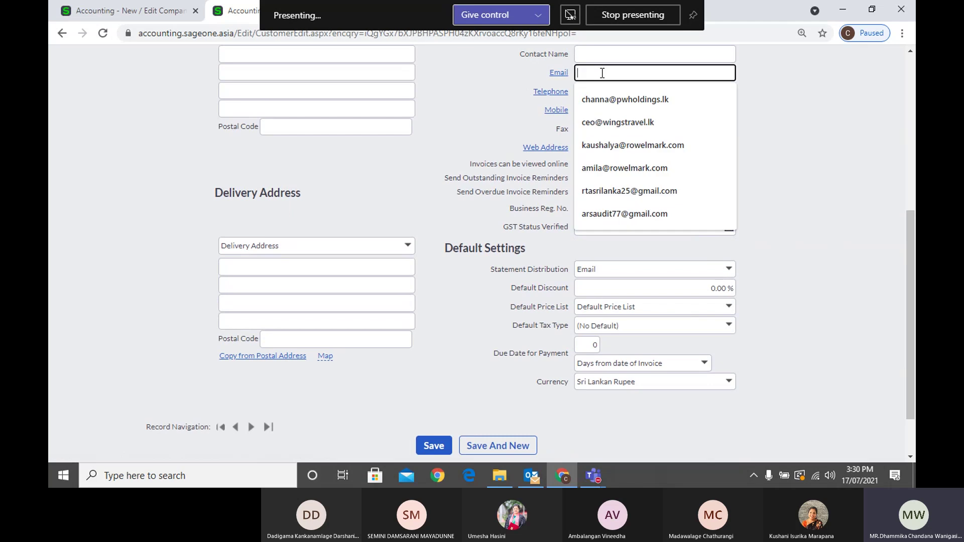
click(756, 101)
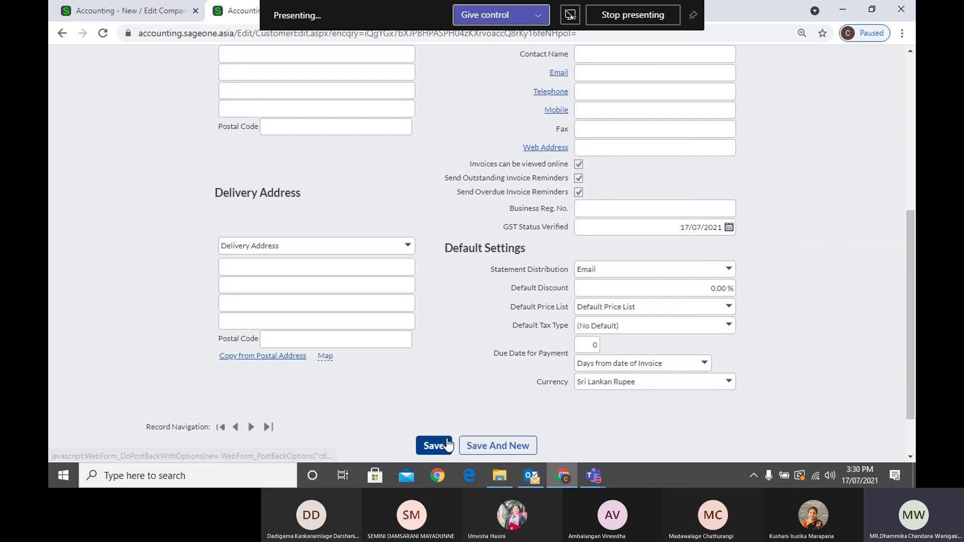
scroll(454, 382, up, 1)
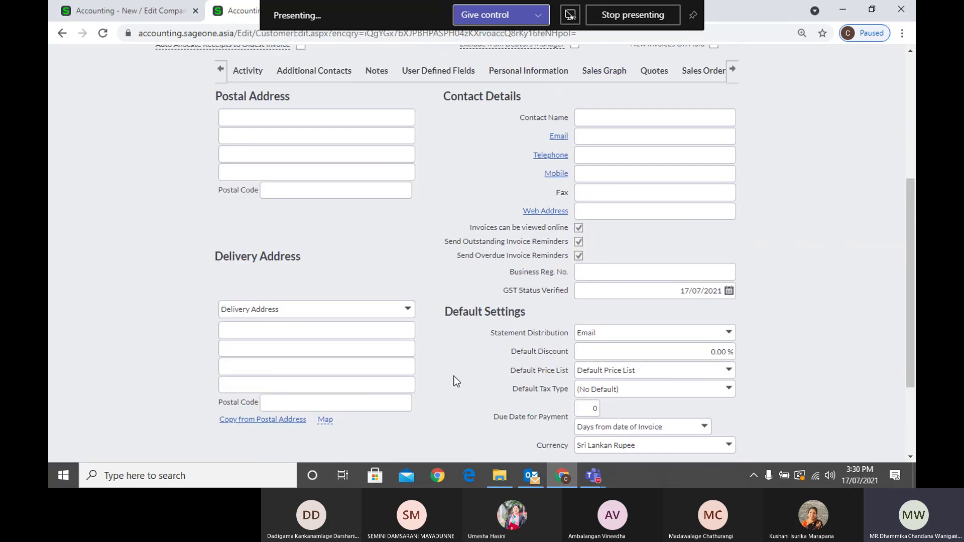
scroll(454, 378, up, 4)
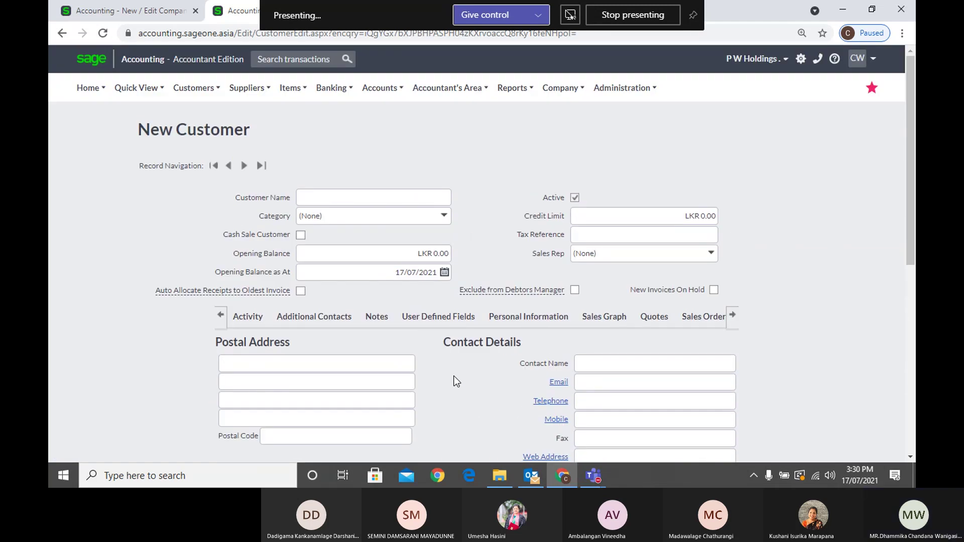
mouse_move(206, 99)
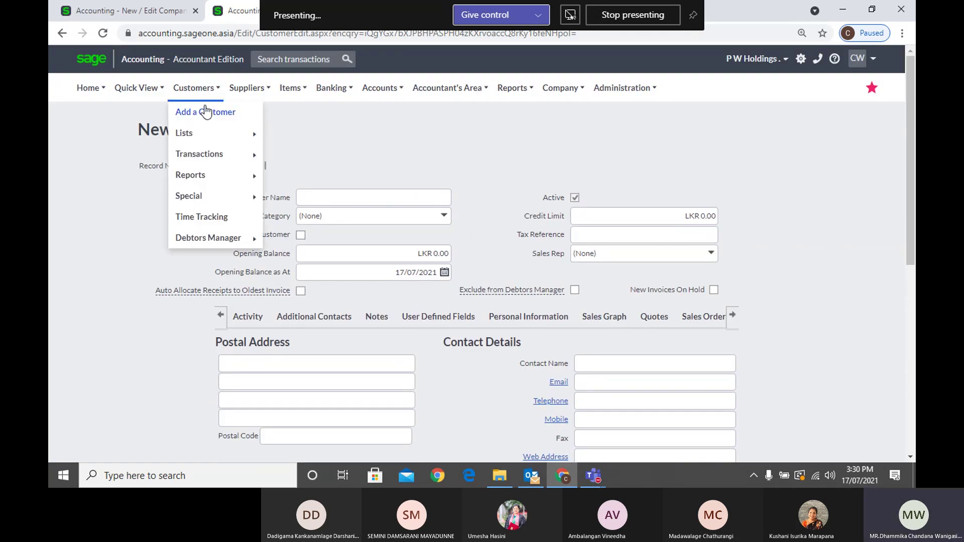
click(206, 112)
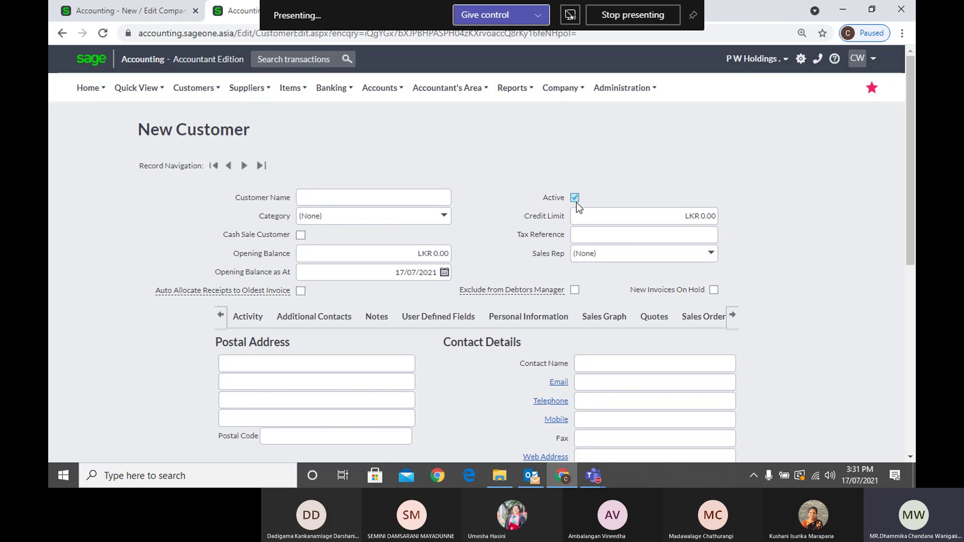
click(125, 11)
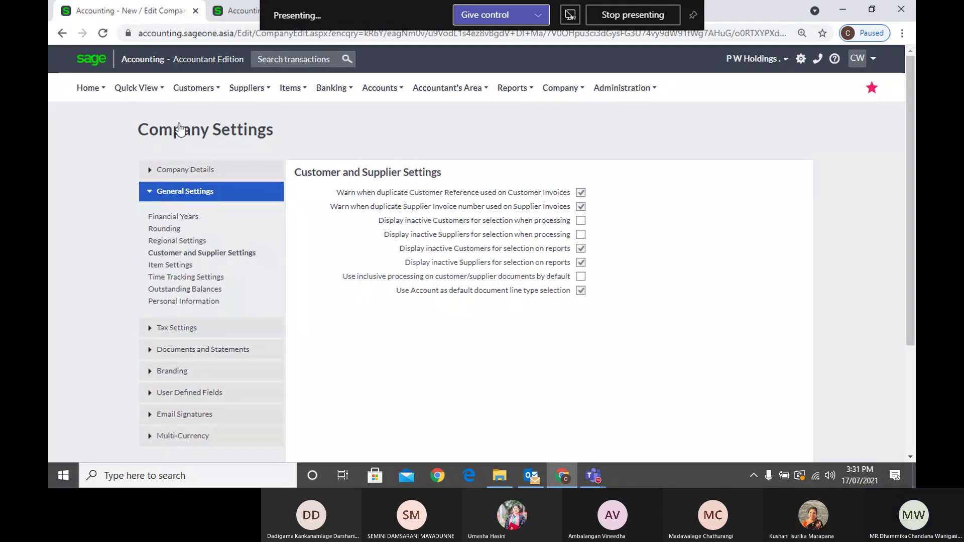
click(227, 9)
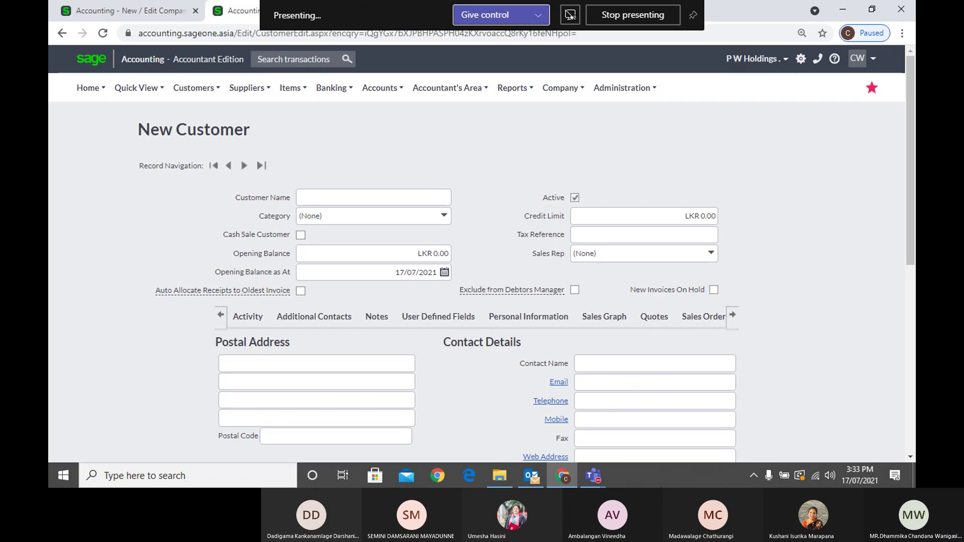
mouse_move(599, 479)
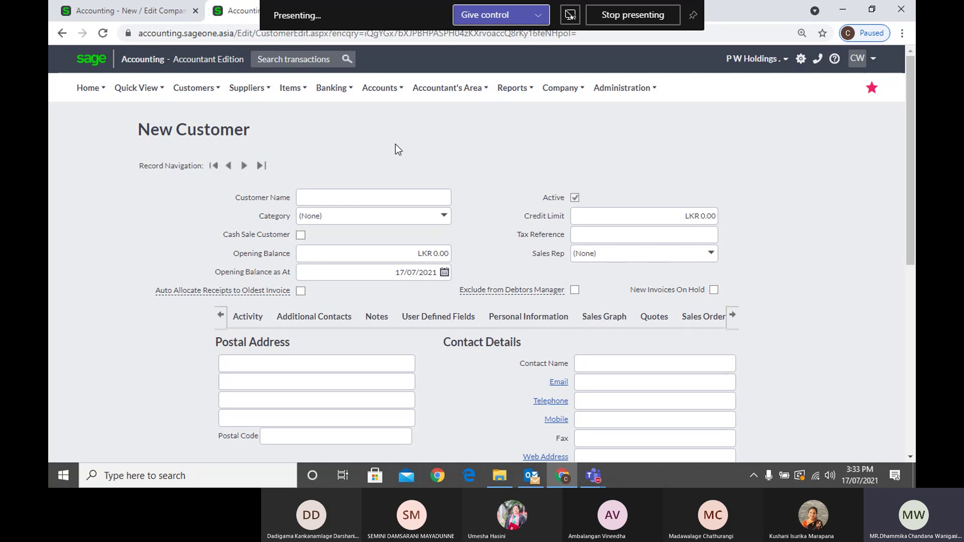
mouse_move(233, 95)
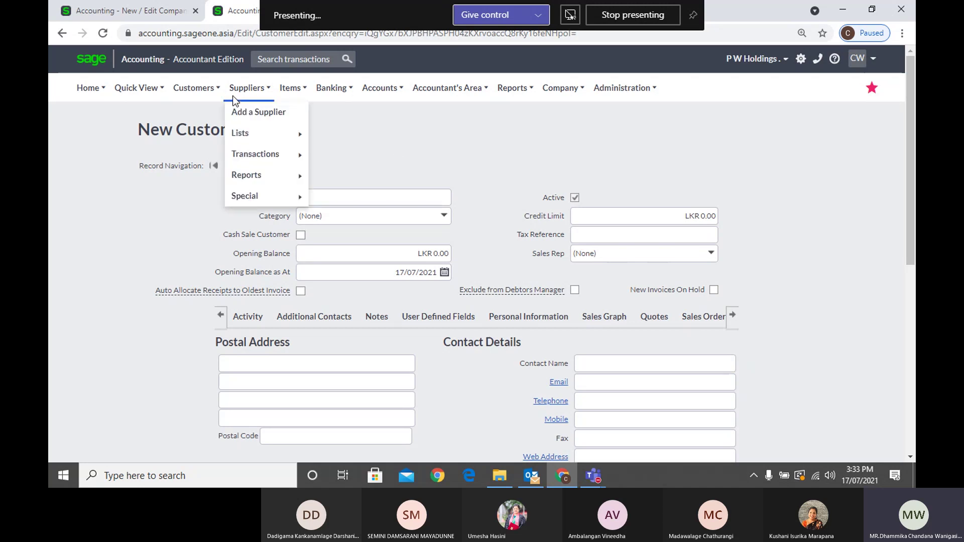
Start a new supplier record and look over its blank fields, including Supplier Name
click(242, 120)
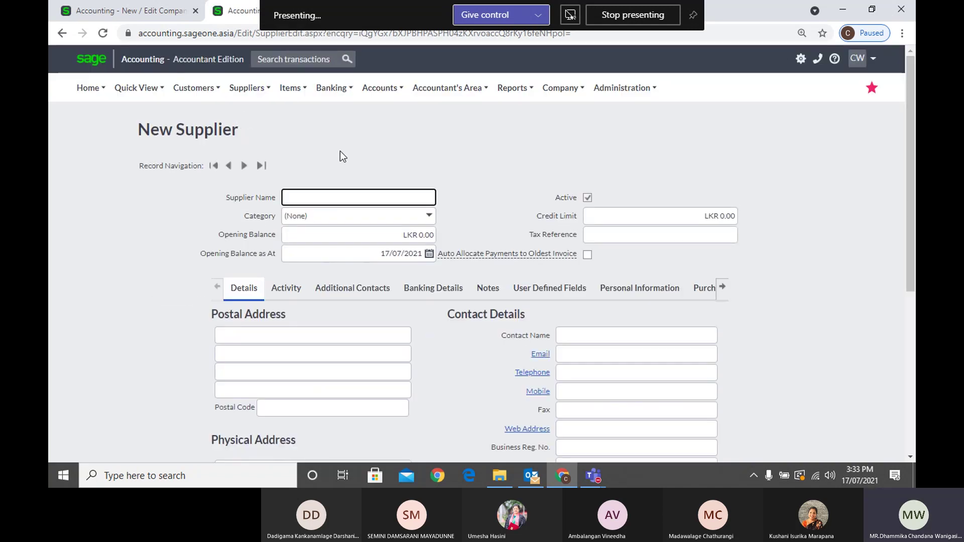
scroll(414, 391, down, 5)
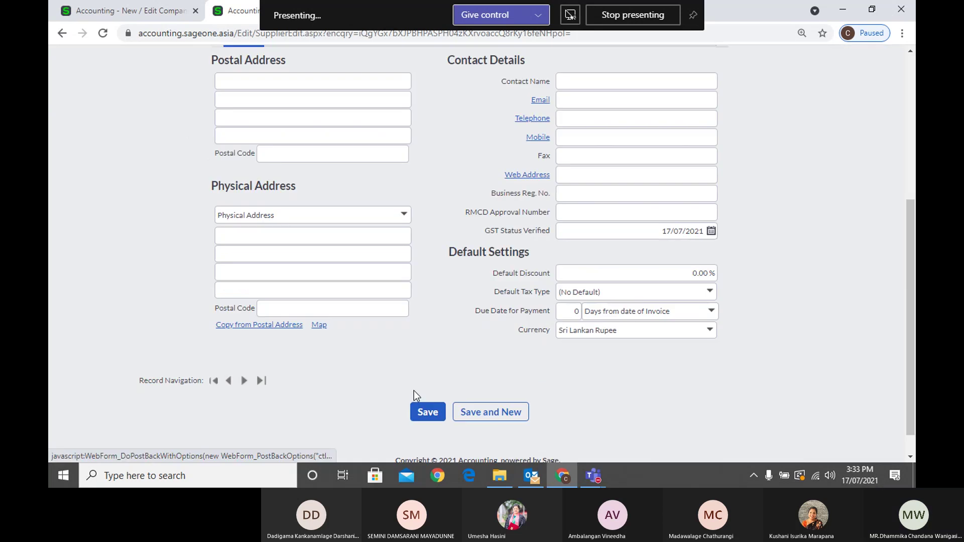
scroll(415, 382, up, 5)
click(246, 95)
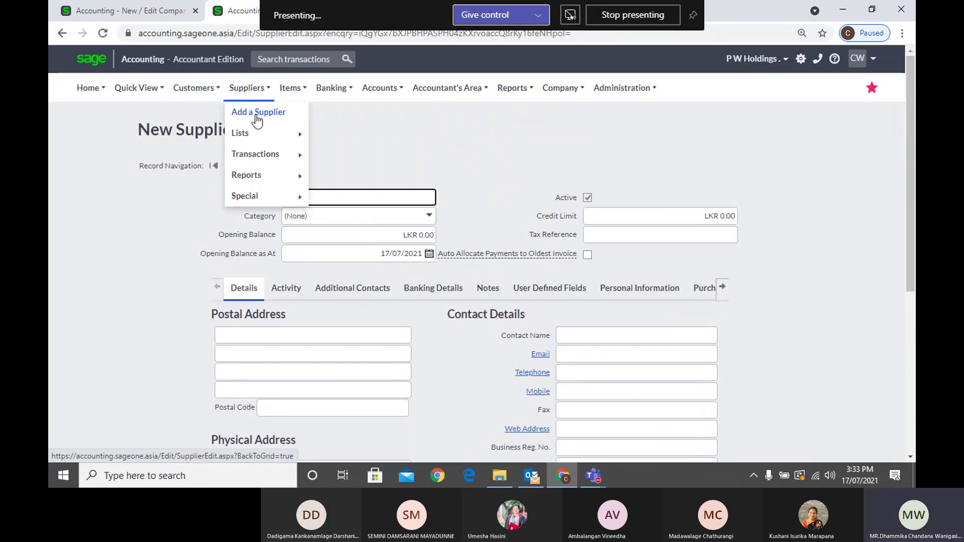
click(365, 198)
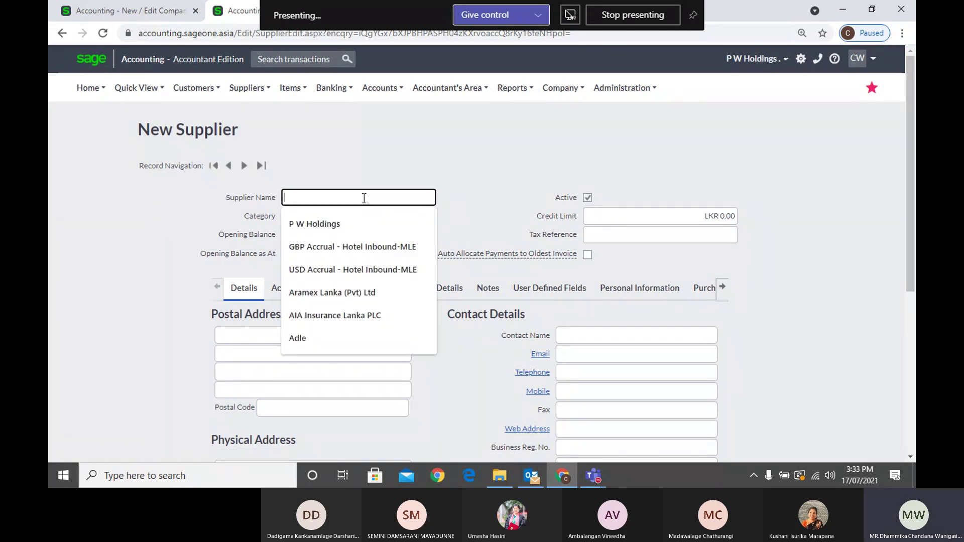
click(458, 144)
scroll(457, 147, down, 1)
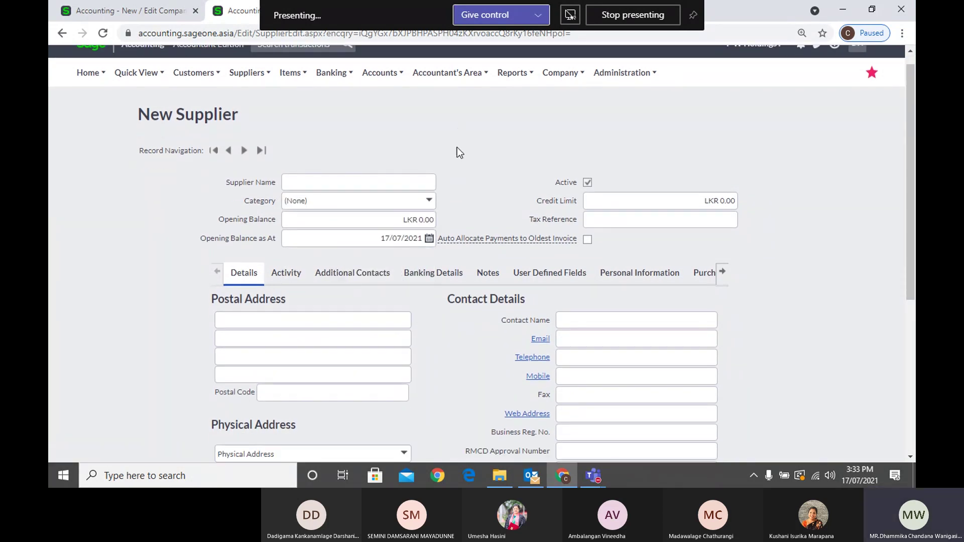
scroll(457, 146, down, 5)
scroll(429, 293, up, 4)
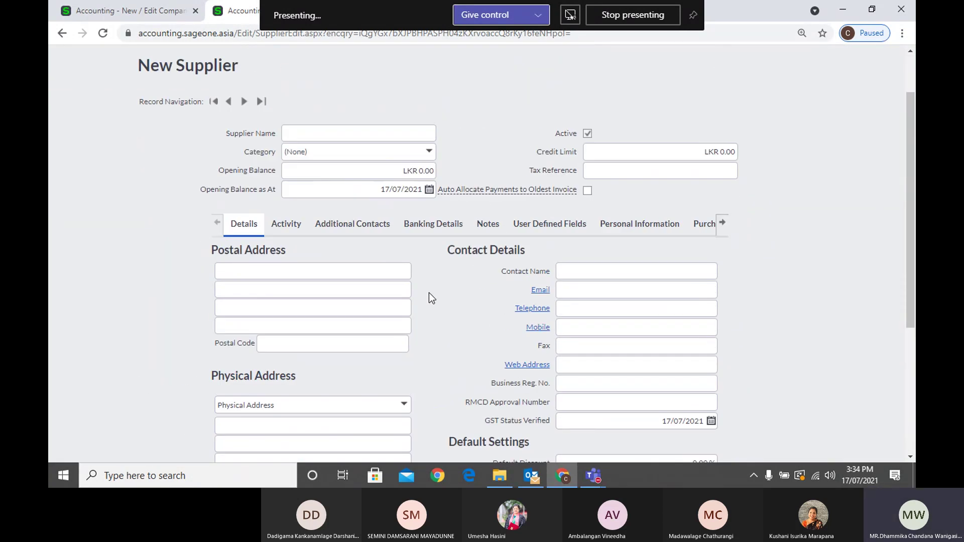
scroll(429, 294, up, 2)
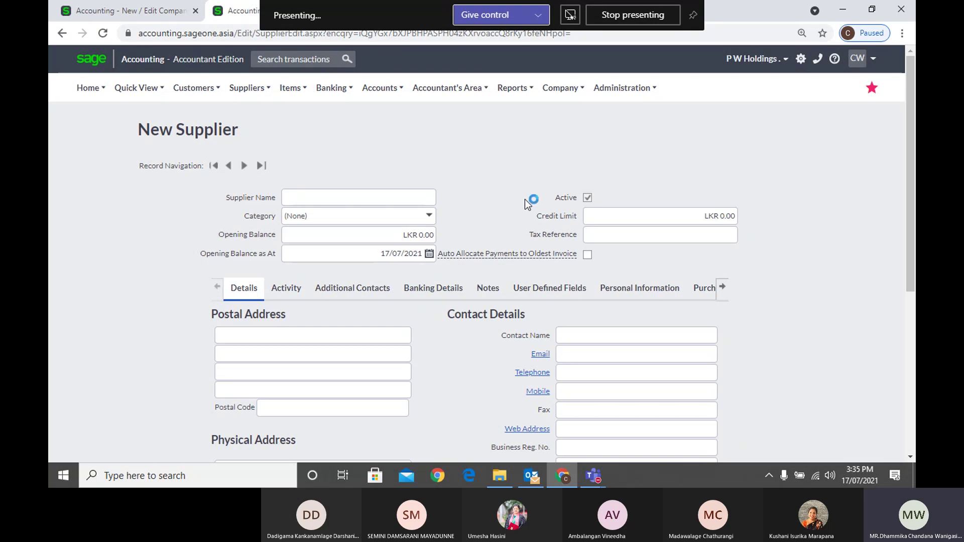
scroll(437, 150, down, 5)
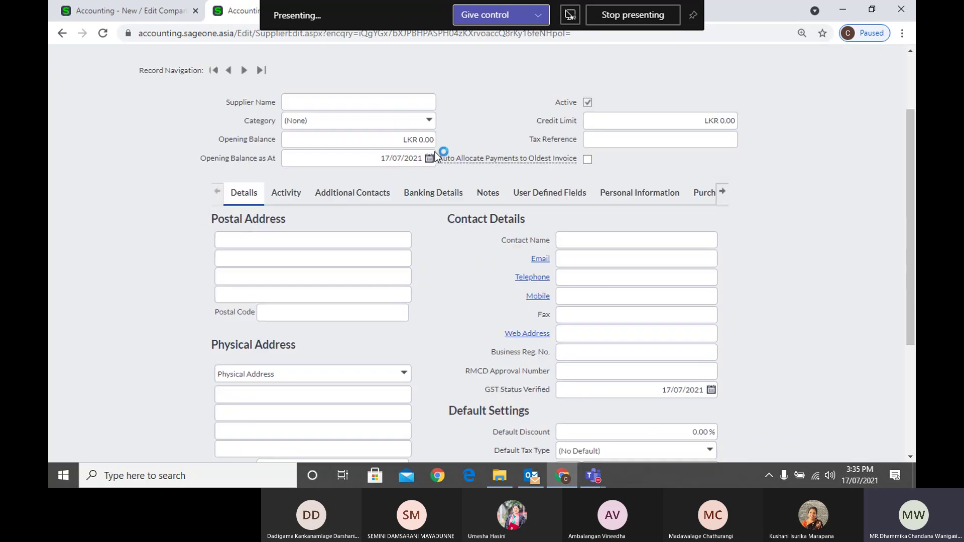
scroll(435, 146, up, 2)
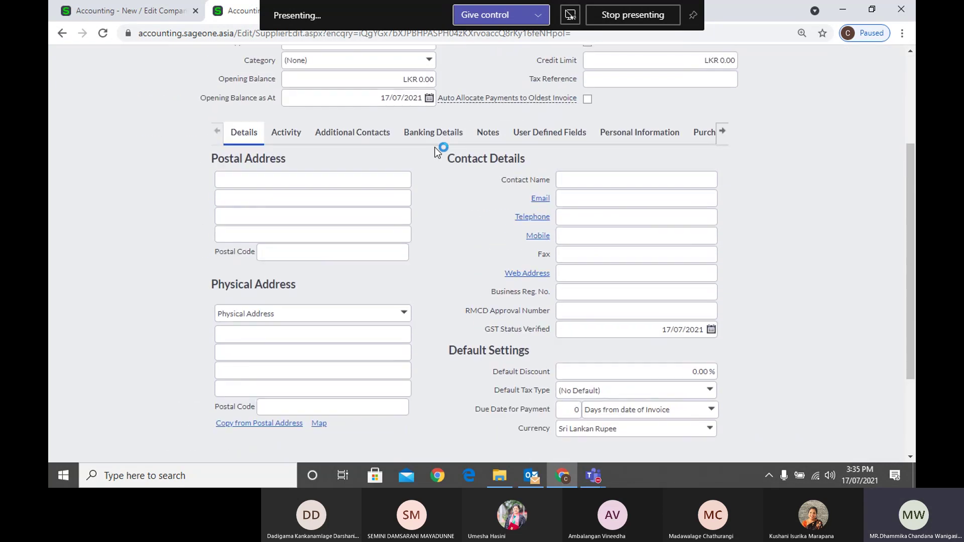
scroll(469, 146, up, 3)
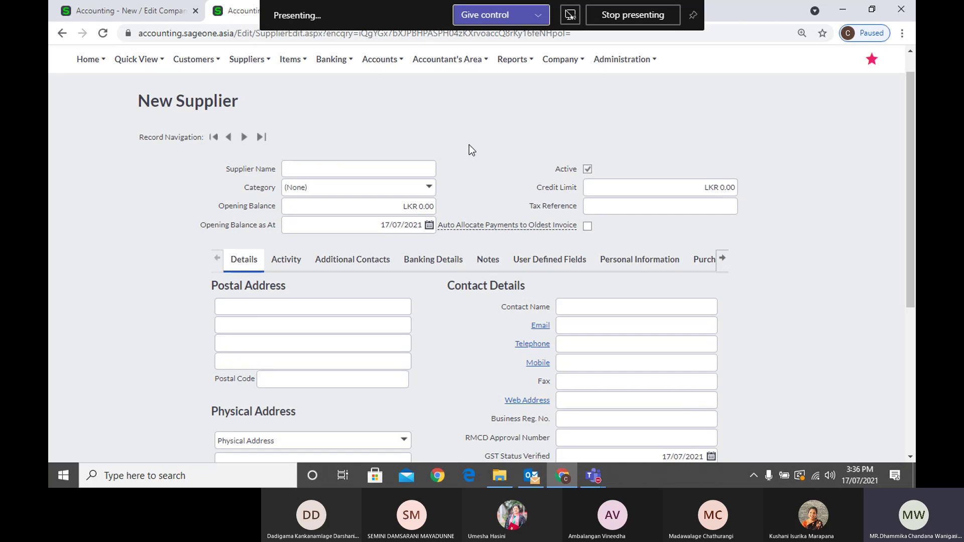
Check Company Settings, then return to New Supplier and bring up Customers > Transactions
click(149, 13)
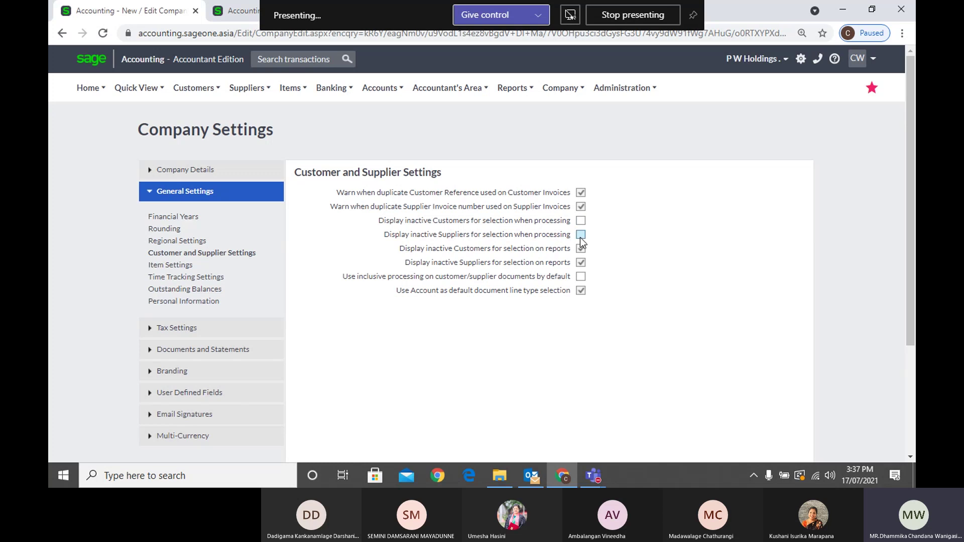
click(234, 11)
scroll(191, 121, up, 1)
mouse_move(195, 93)
mouse_move(200, 155)
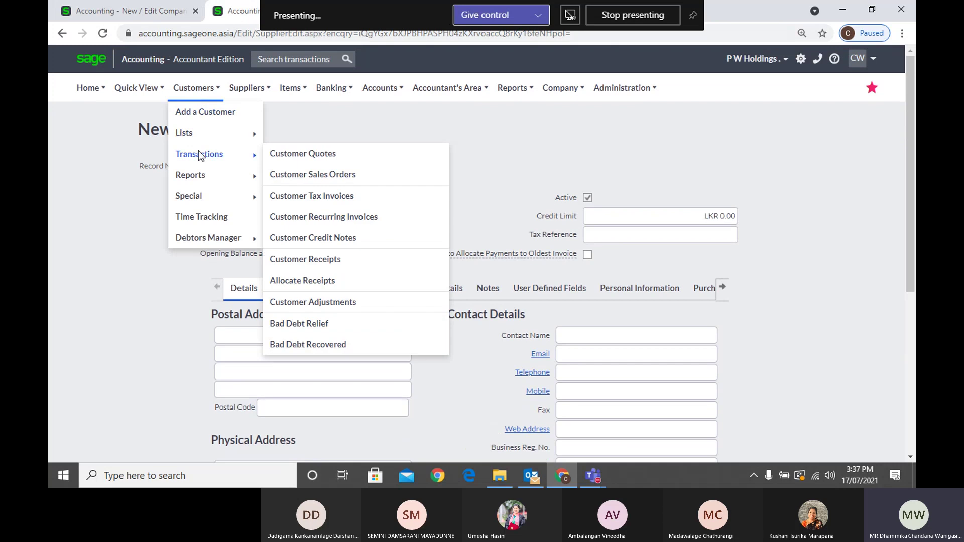
Start a new customer tax invoice, leaving its Customer at (None)
click(328, 197)
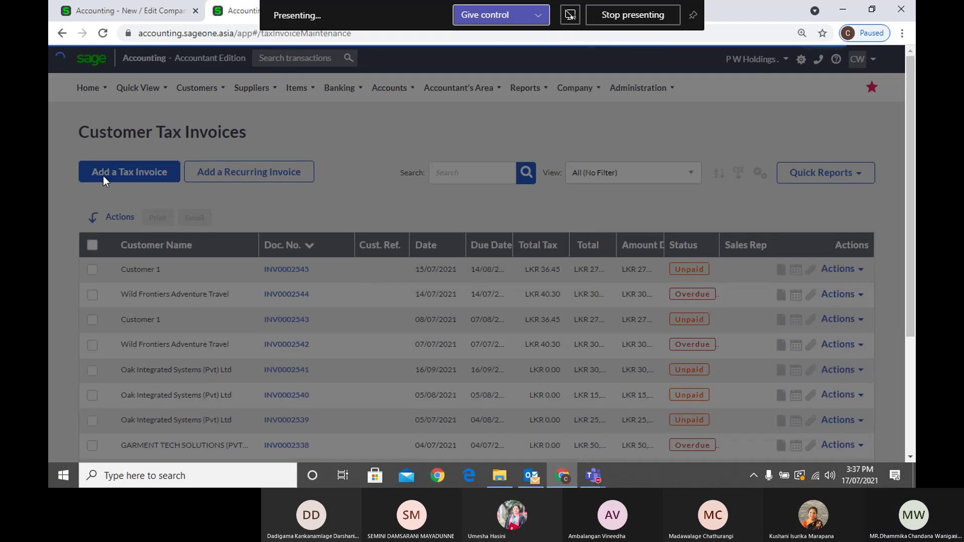
click(318, 235)
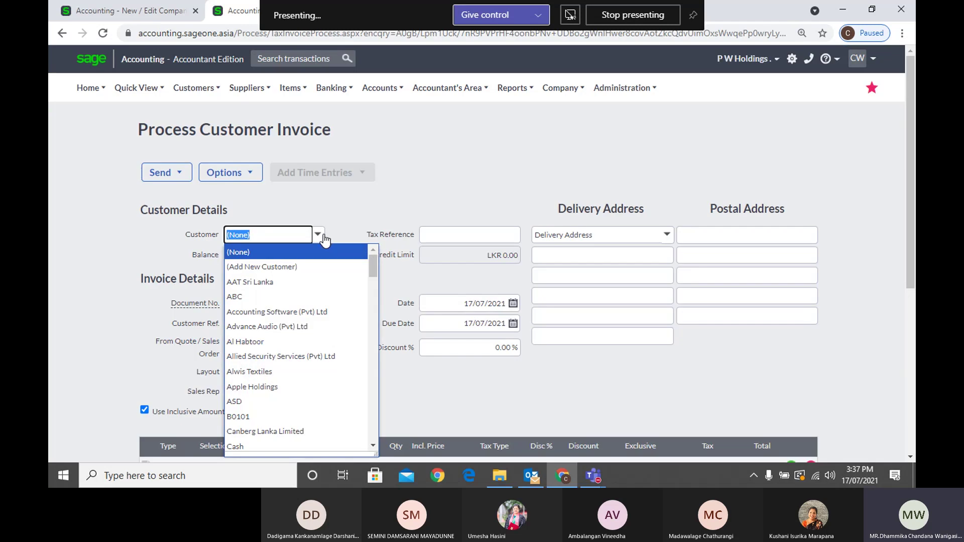
key(Down)
key(Down)
key(Down)
key(Up)
key(Up)
key(Up)
click(325, 236)
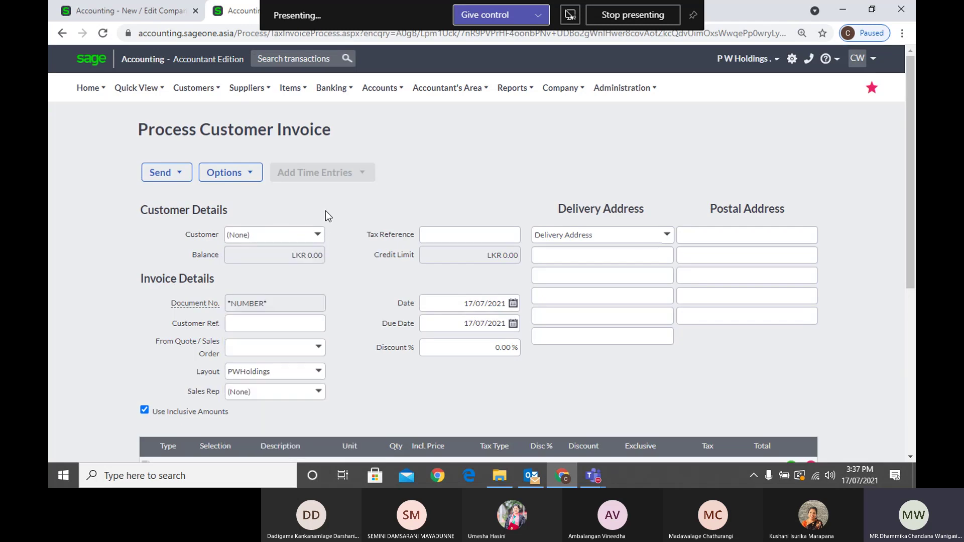
click(320, 236)
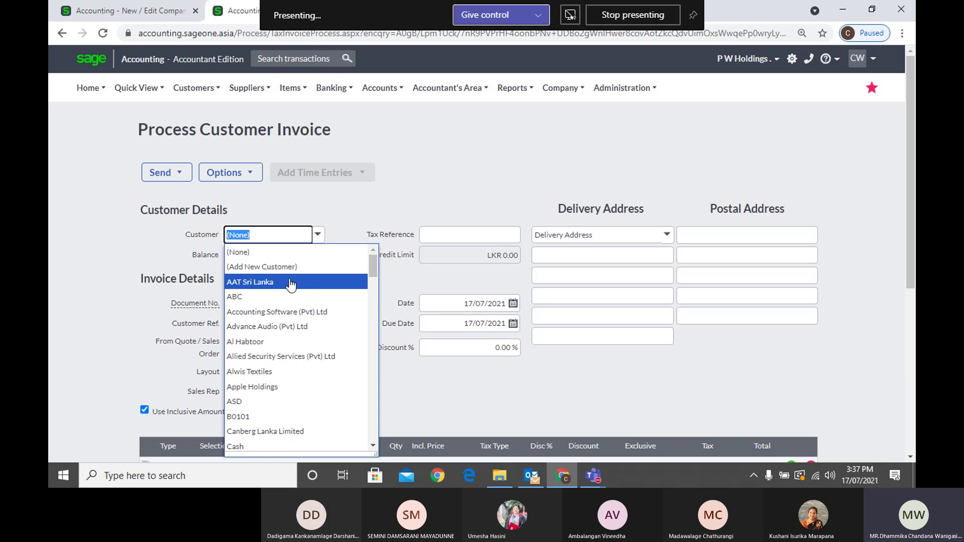
click(340, 217)
mouse_move(241, 95)
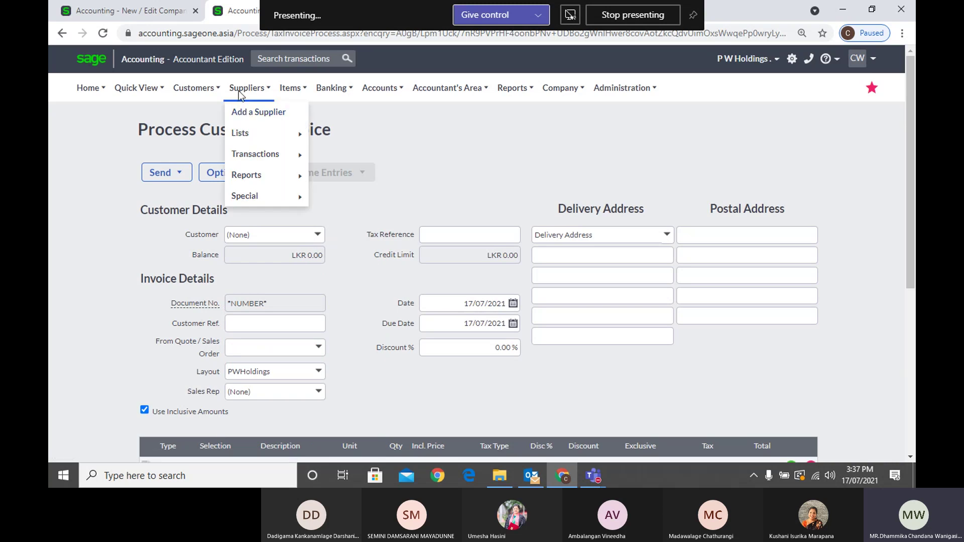
Start a blank supplier invoice, check its Supplier list, then return to Company Settings
mouse_move(256, 156)
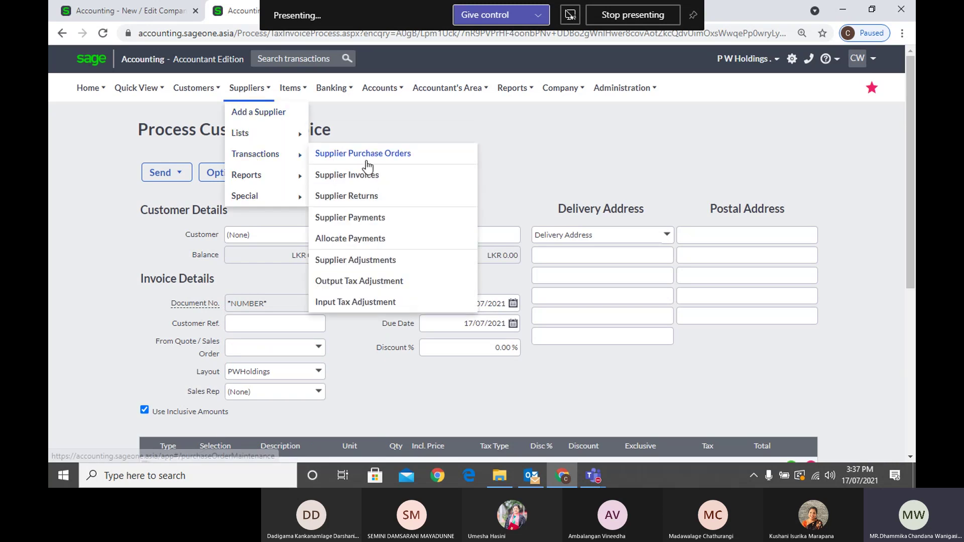
click(375, 181)
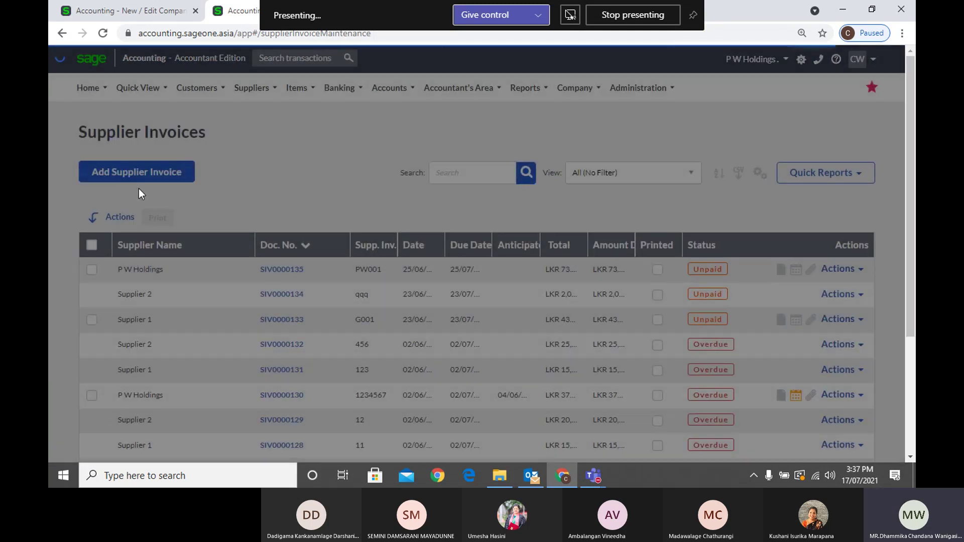
click(139, 177)
click(318, 243)
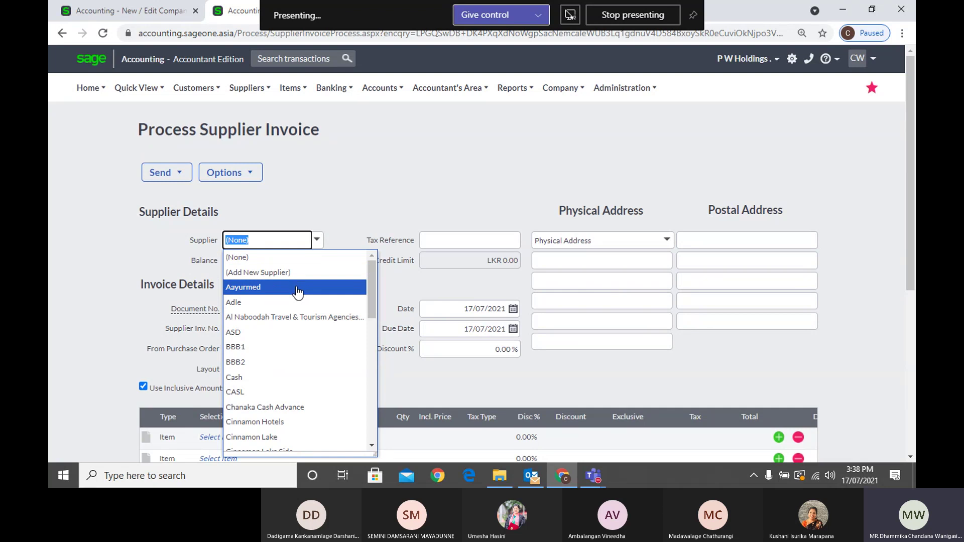
click(323, 256)
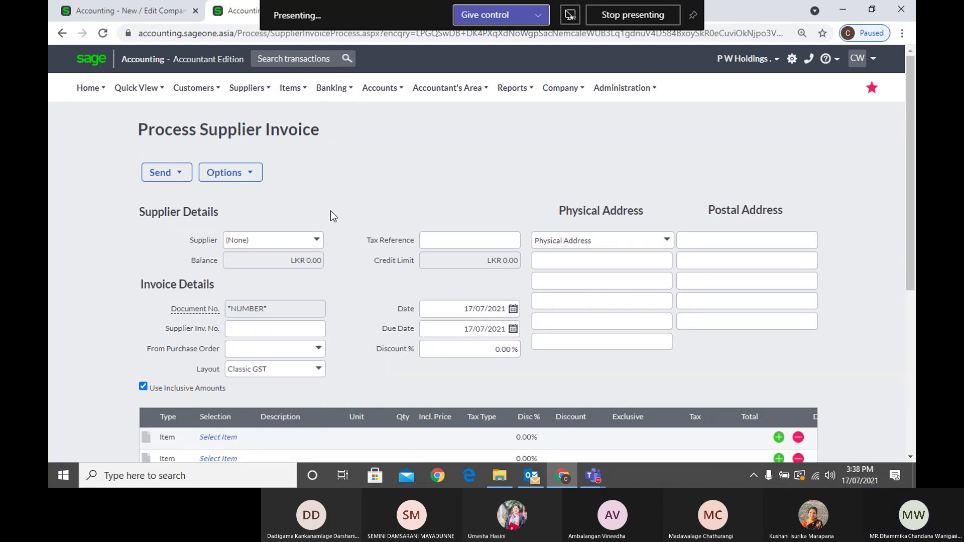
click(166, 11)
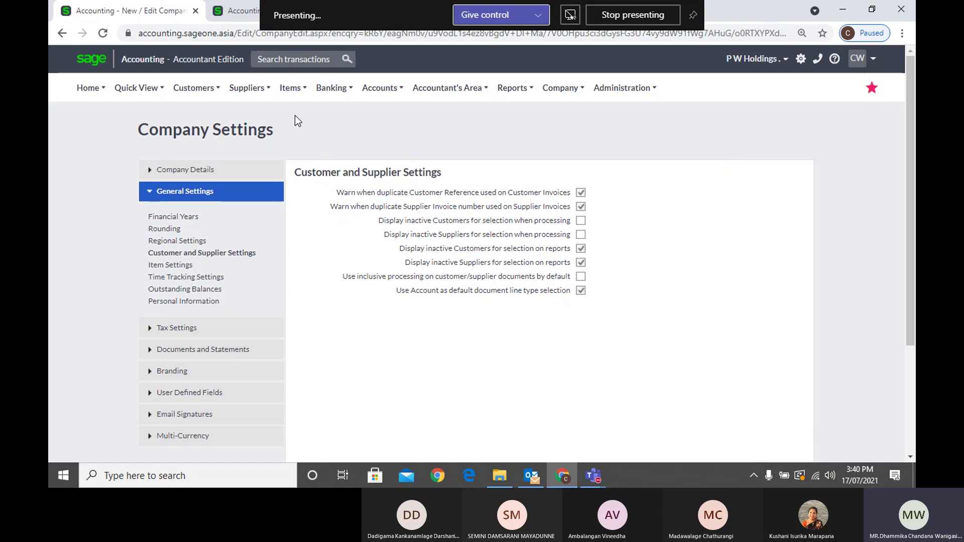
Open a blank New Item form from the Items menu
click(346, 151)
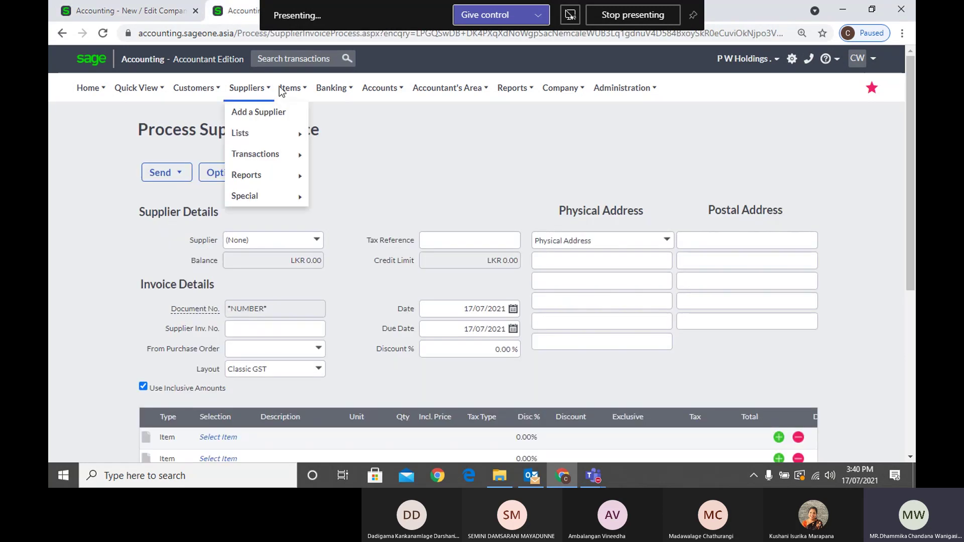
mouse_move(287, 91)
click(293, 113)
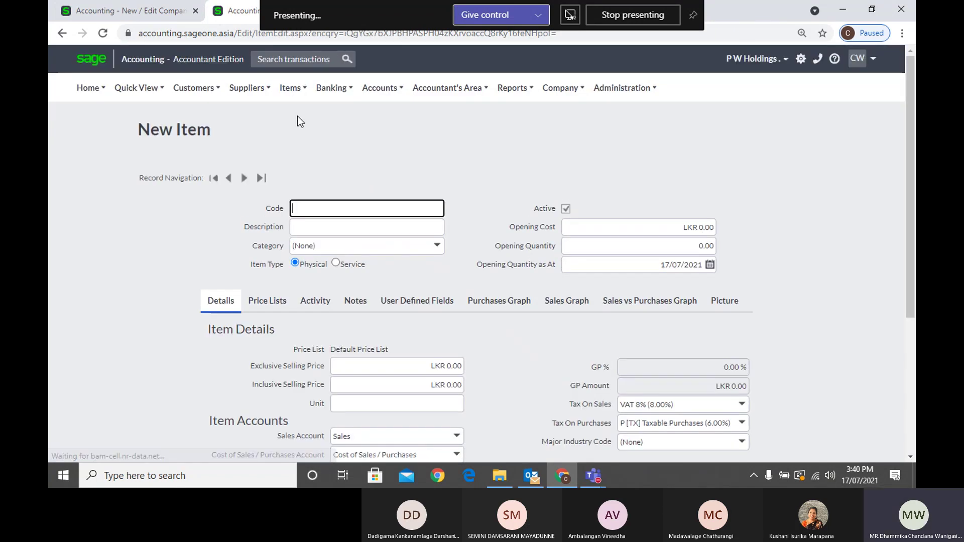
Type the new item's code and description into the New Item form
click(327, 205)
click(324, 181)
click(322, 228)
click(327, 191)
click(341, 211)
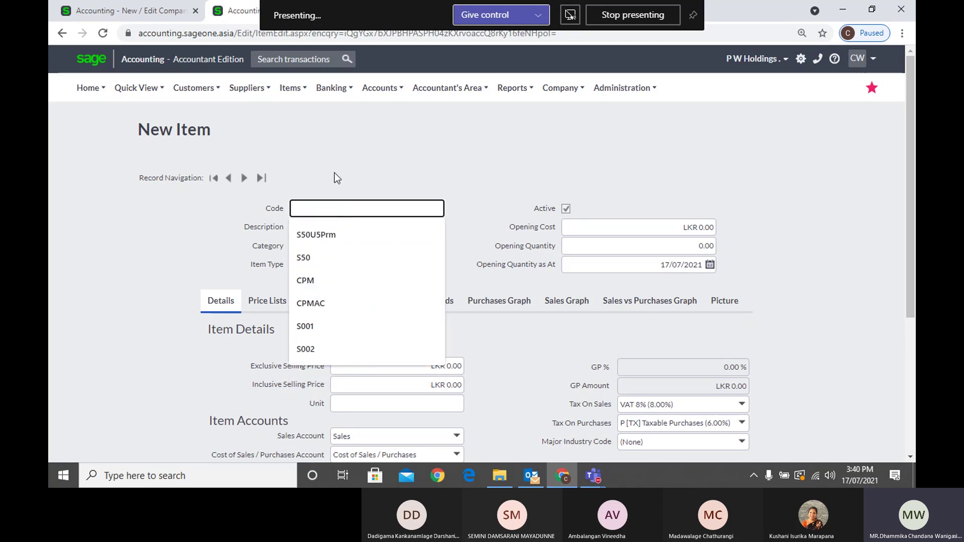
text(KIU)
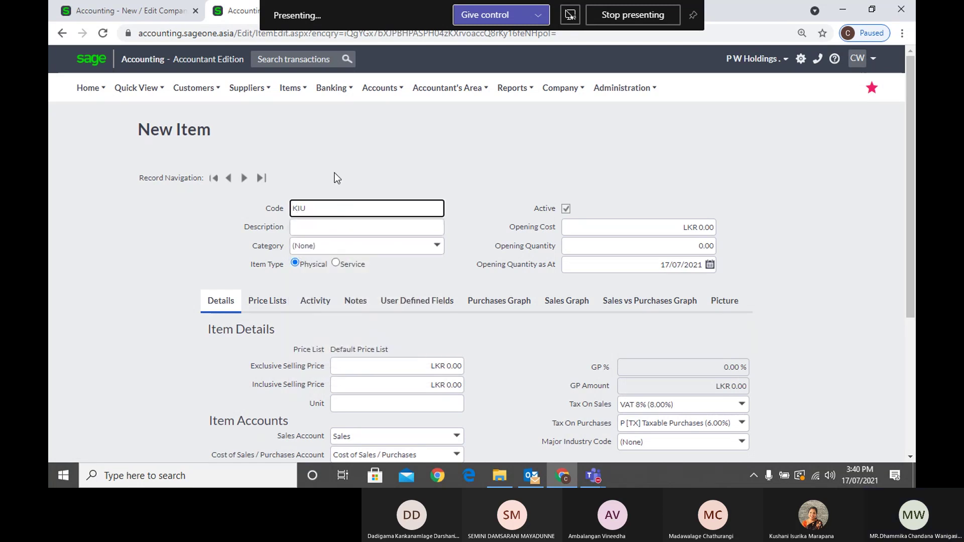
text(001)
key(Tab)
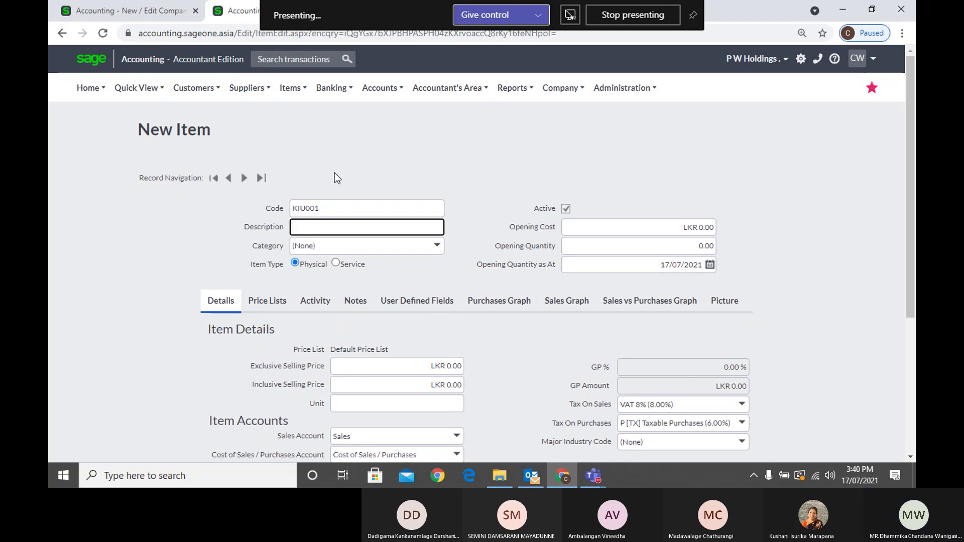
text(Manage)
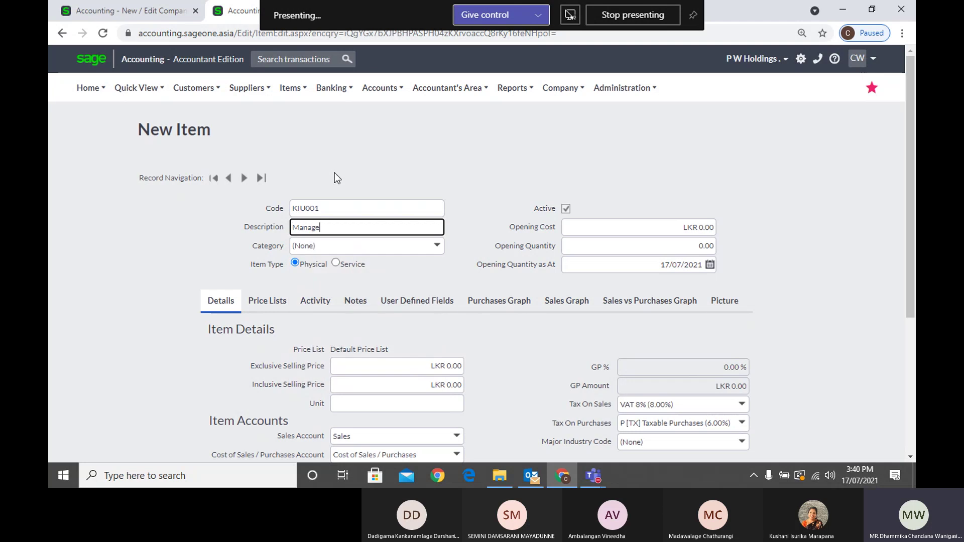
text(ment Degree)
Append '(Dell)' to the item description and look over the form
scroll(408, 270, down, 4)
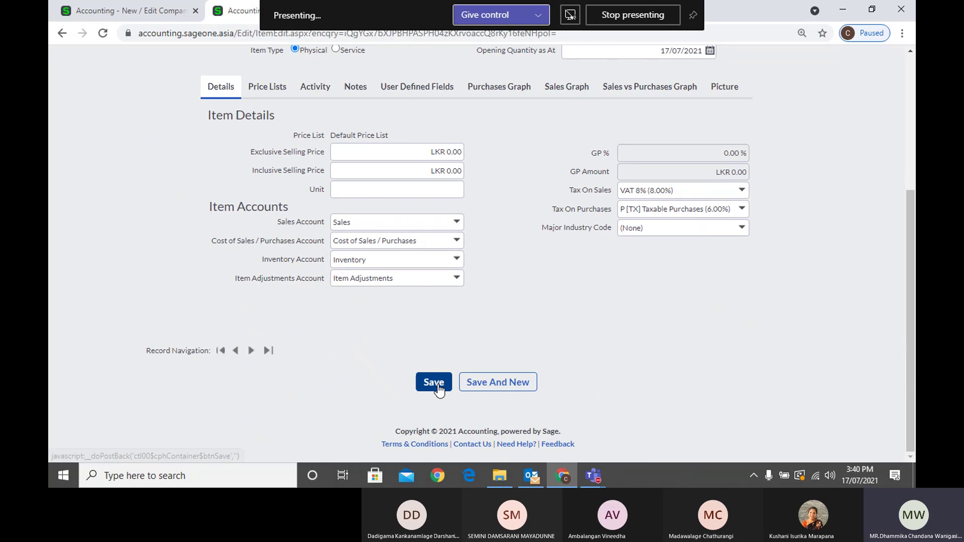
scroll(438, 388, up, 5)
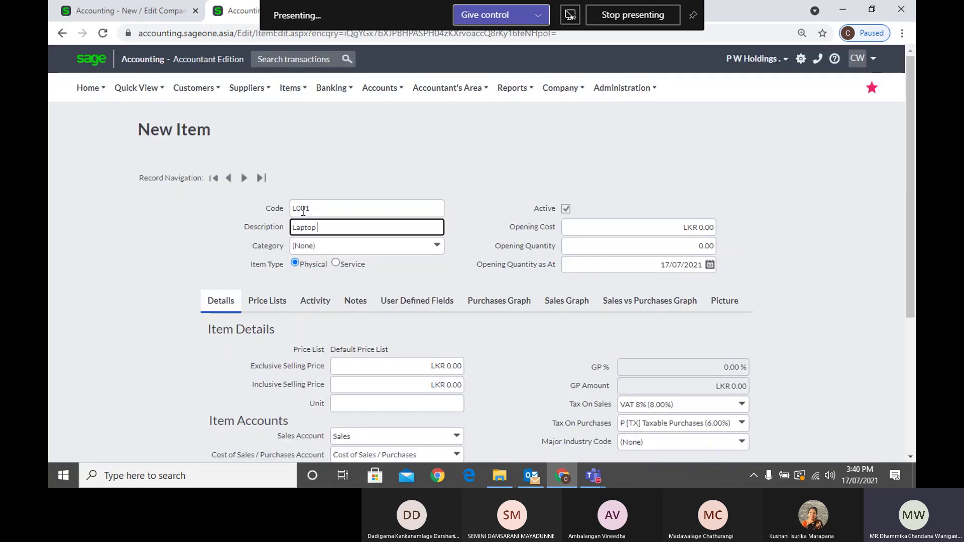
text((Dell))
scroll(468, 246, down, 1)
scroll(468, 246, down, 3)
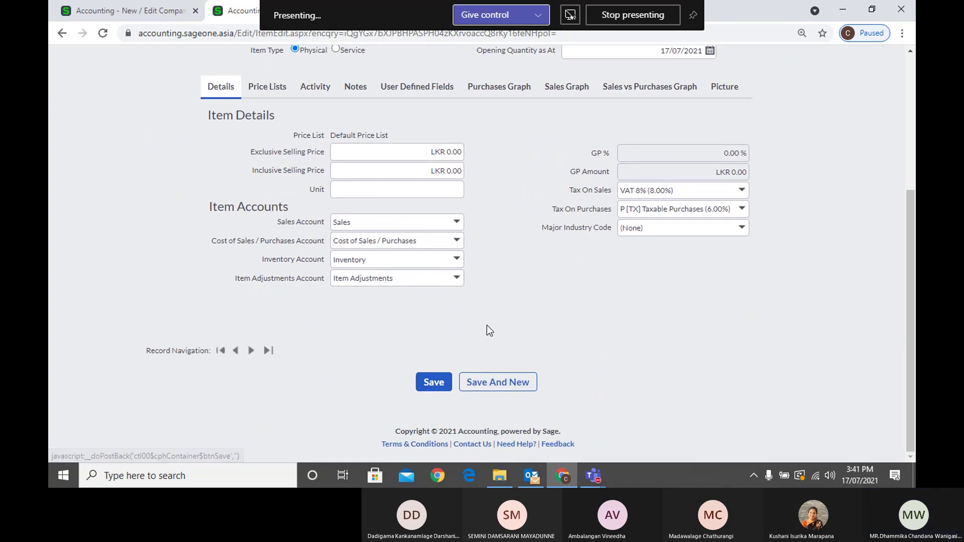
scroll(479, 326, up, 2)
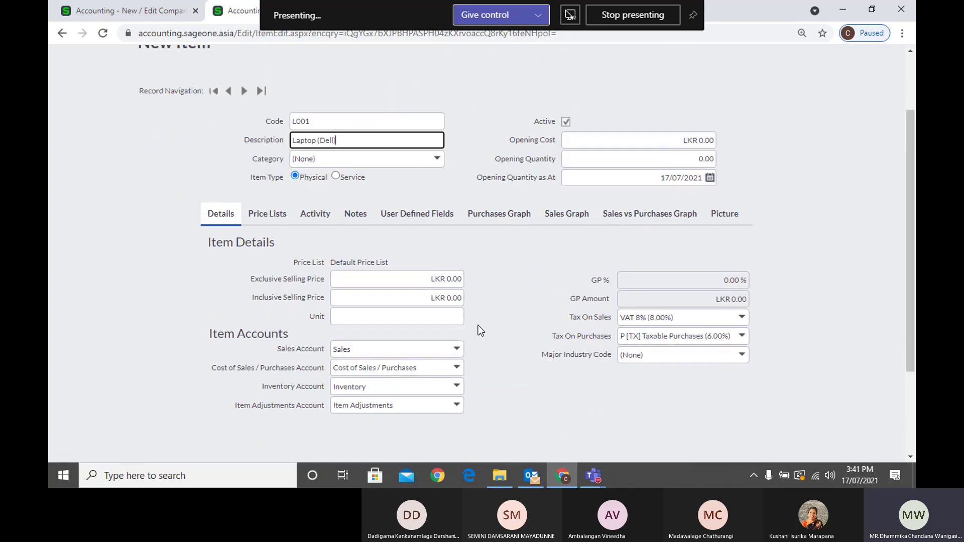
scroll(493, 318, up, 2)
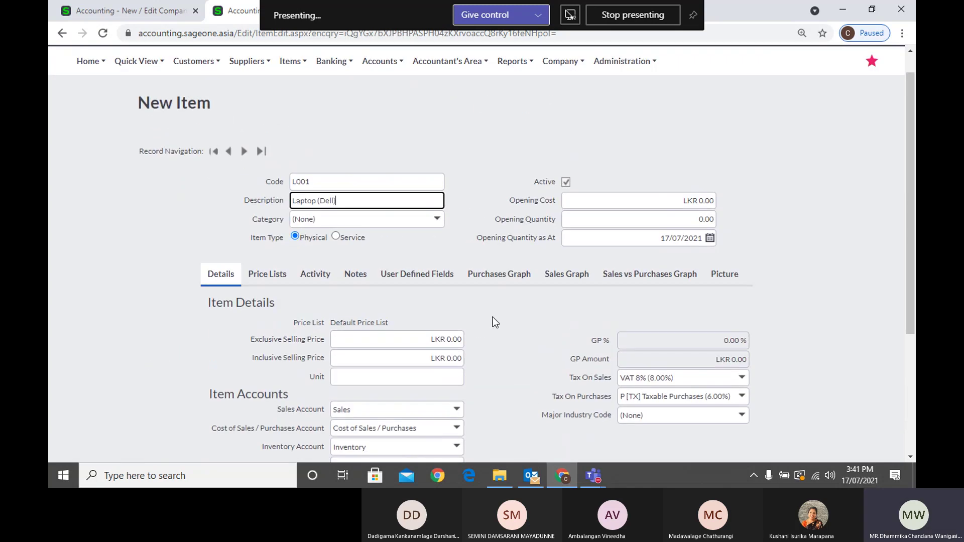
click(492, 206)
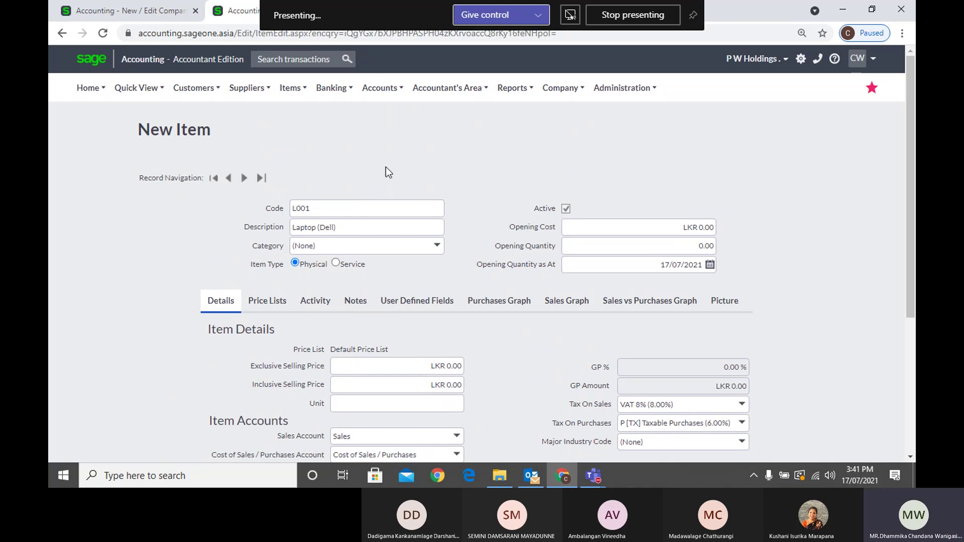
Select the item code L001 and description Laptop (Dell), then return to Company Settings
click(290, 88)
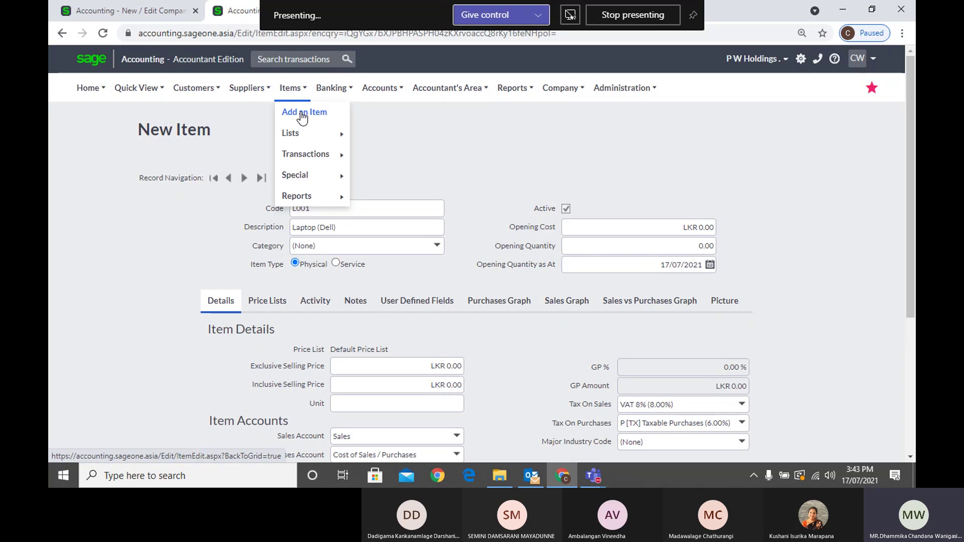
mouse_move(291, 89)
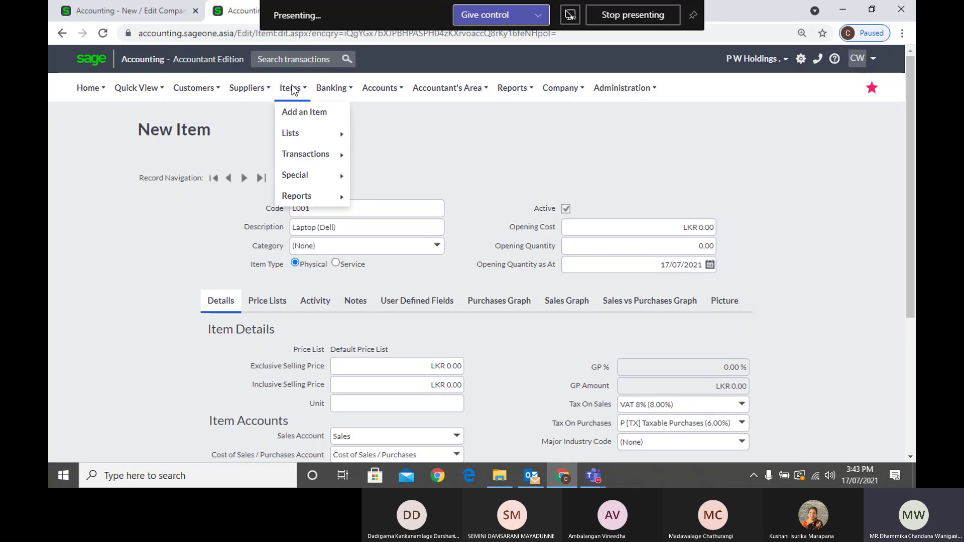
double_click(359, 206)
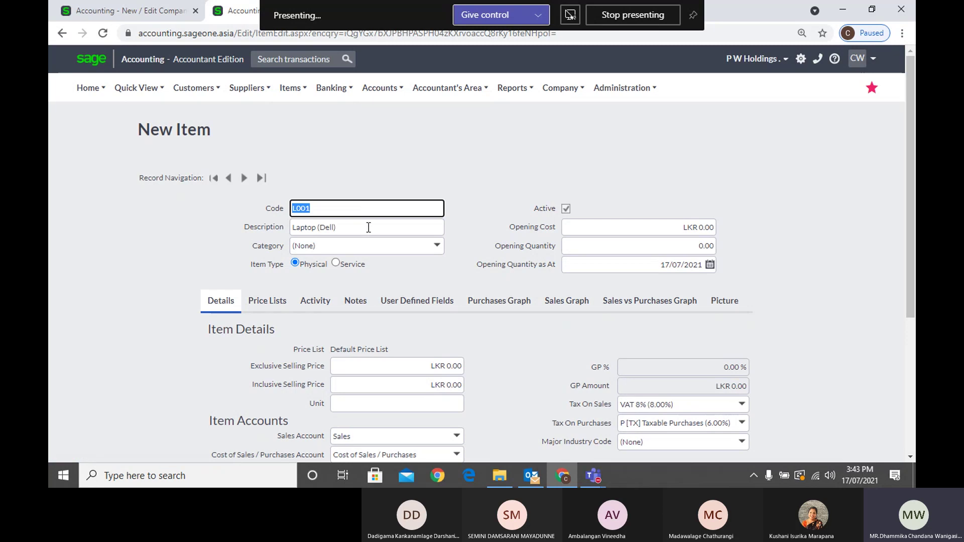
triple_click(369, 227)
scroll(505, 178, down, 5)
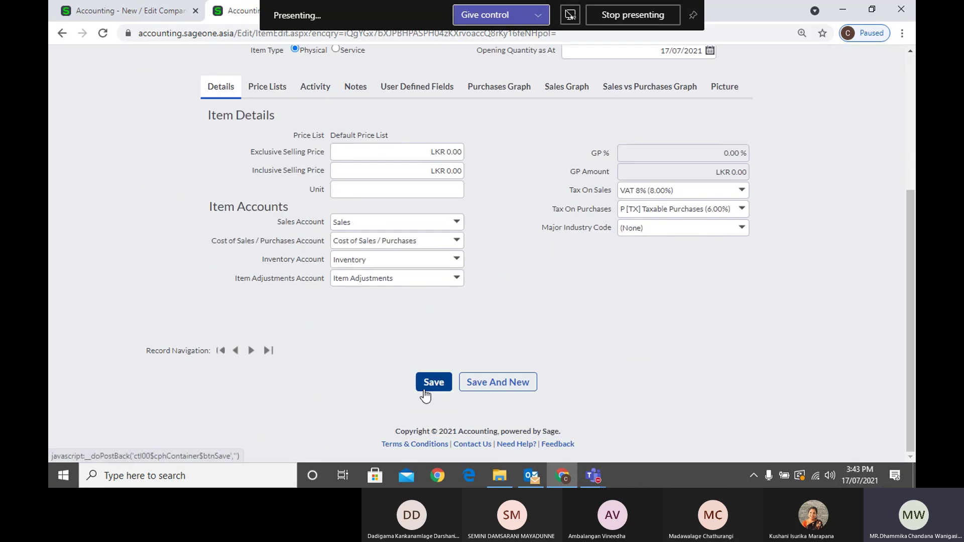
scroll(472, 311, up, 3)
scroll(477, 282, up, 1)
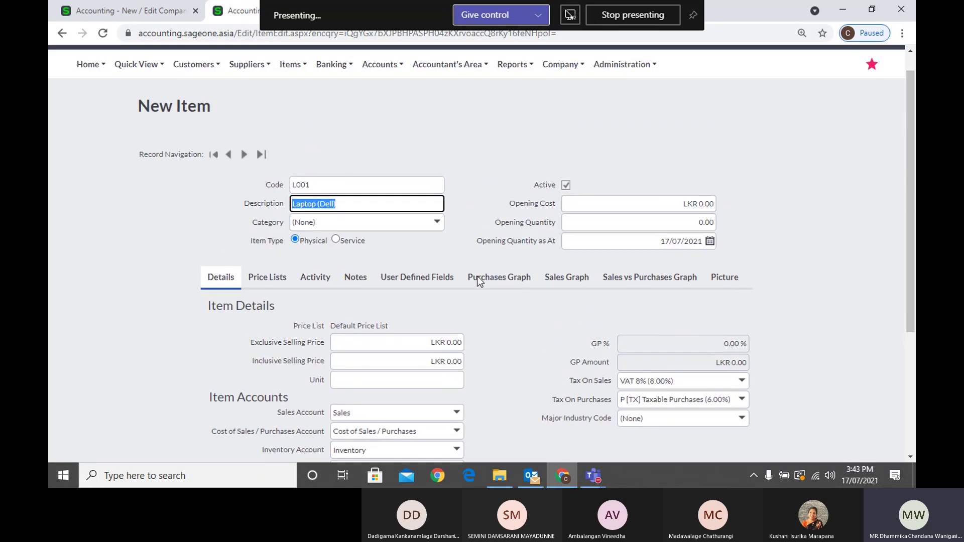
scroll(477, 280, up, 1)
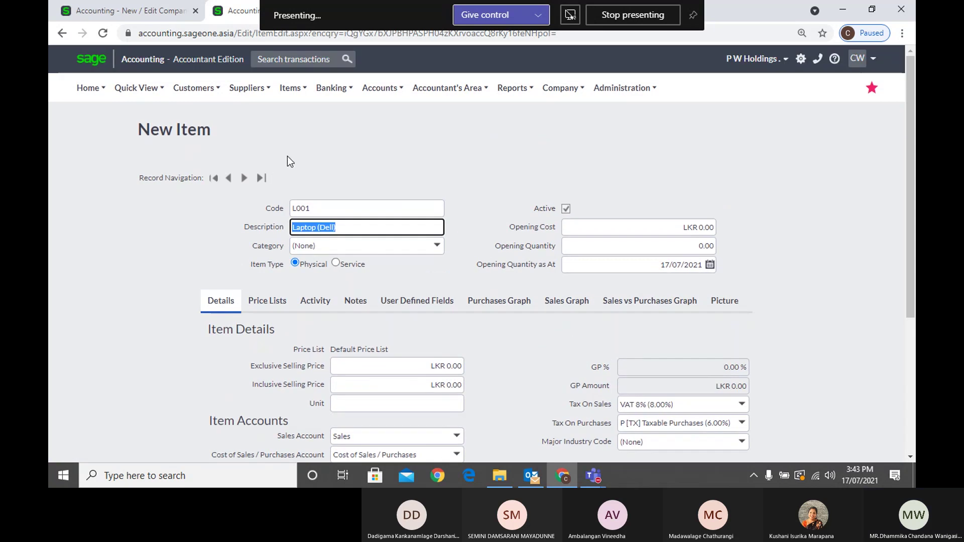
click(153, 17)
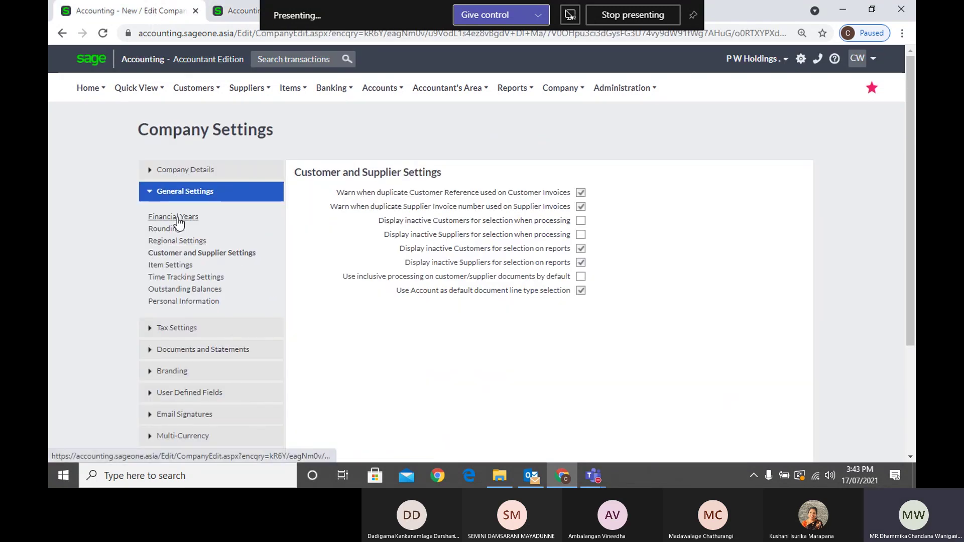
Check the regional settings (2 decimal places, LKR, dd/mm/yyyy), then return to the L001 New Item form
click(175, 242)
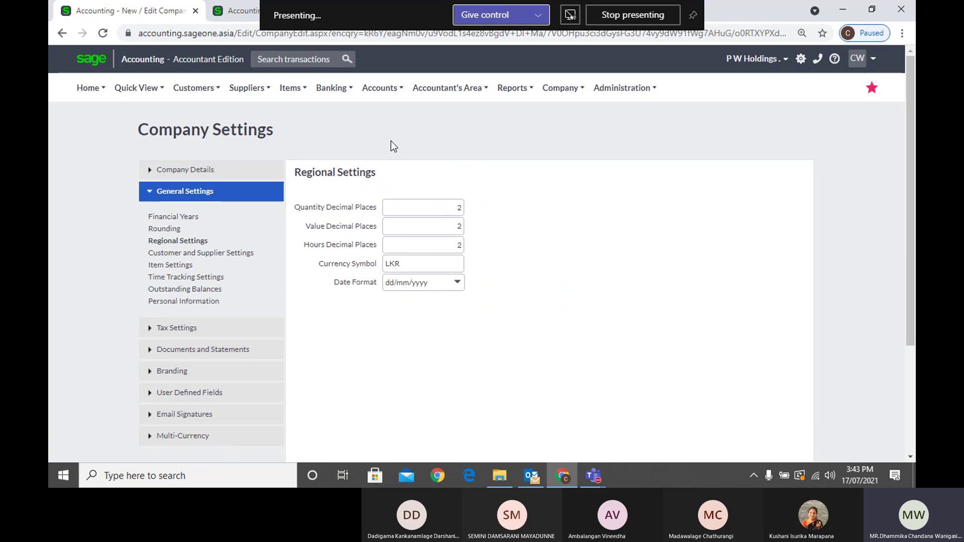
click(236, 17)
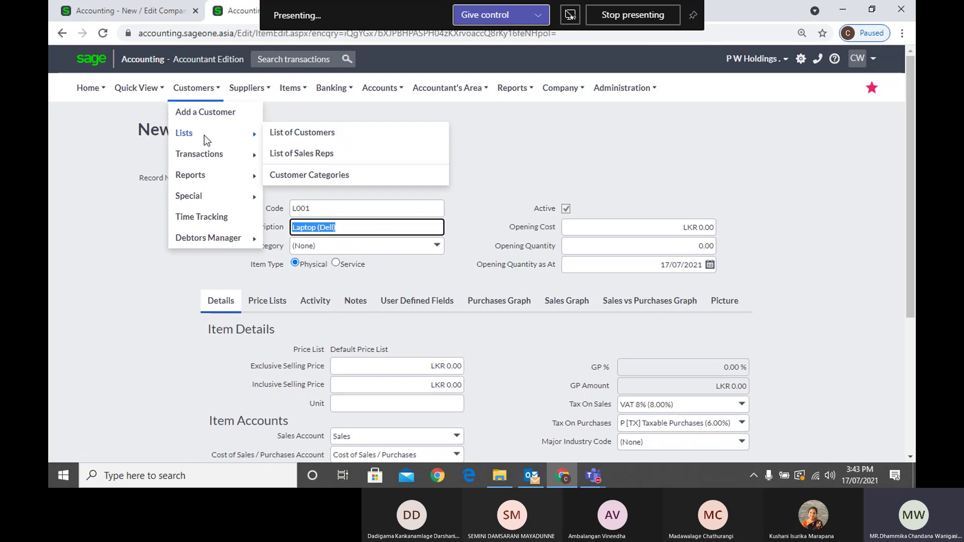
click(519, 149)
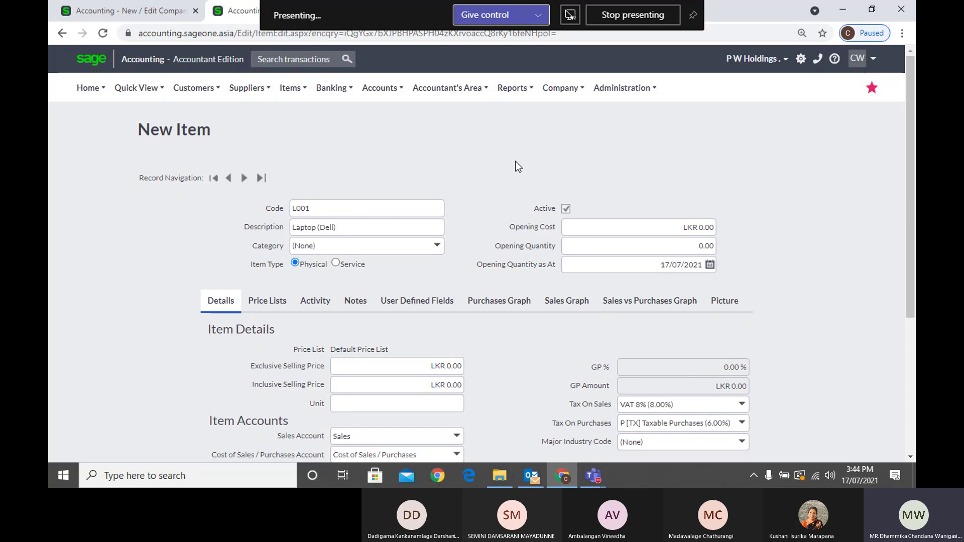
Check Financial Years and the Regional quantity decimal places, ending on Customer and Supplier Settings
click(146, 16)
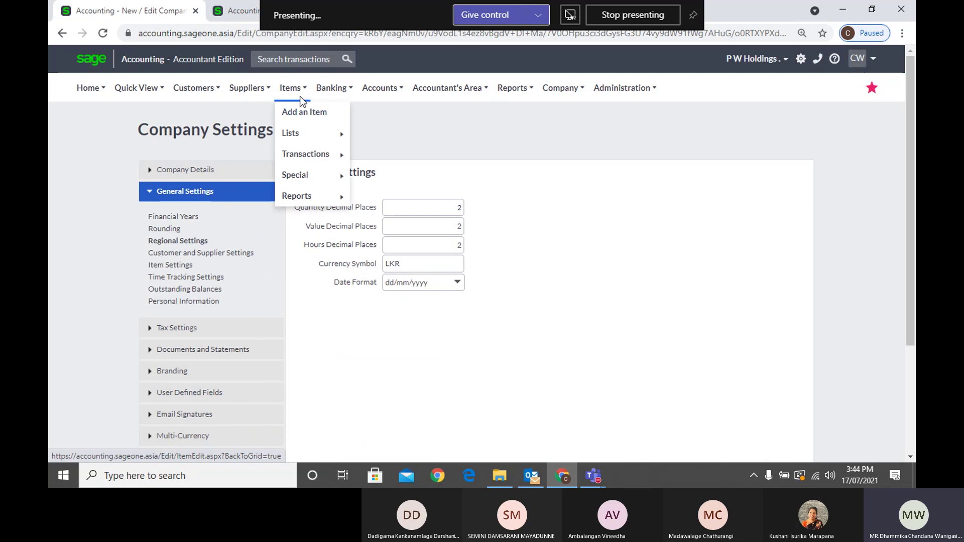
click(187, 221)
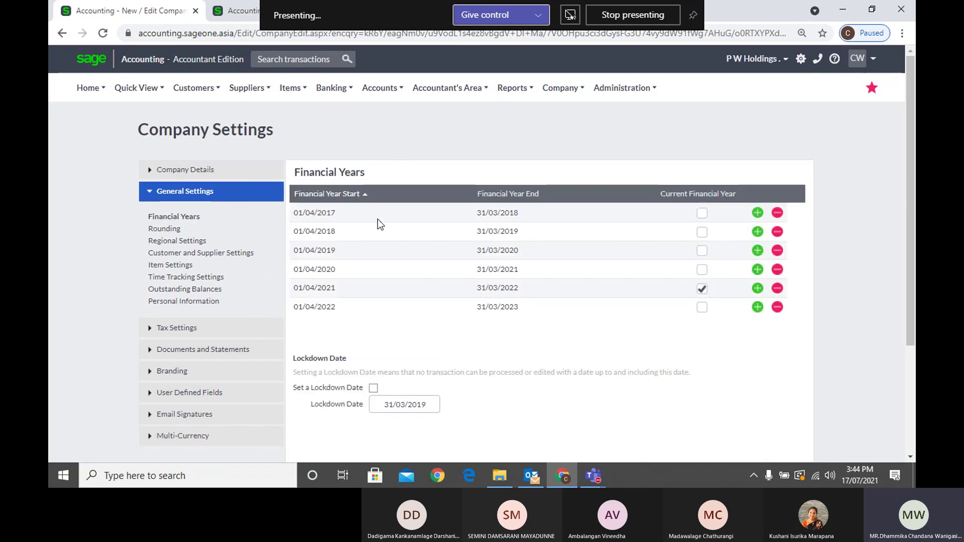
click(184, 240)
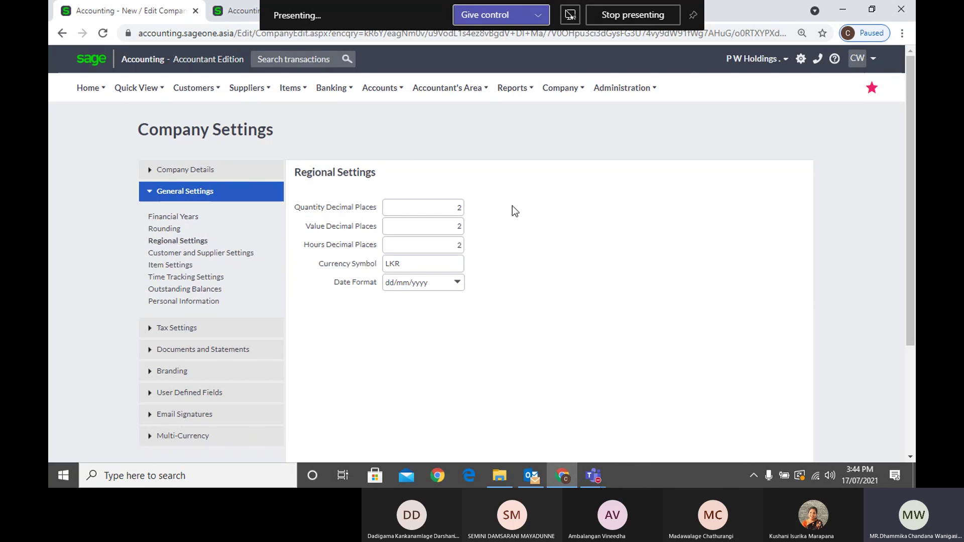
double_click(455, 206)
click(223, 15)
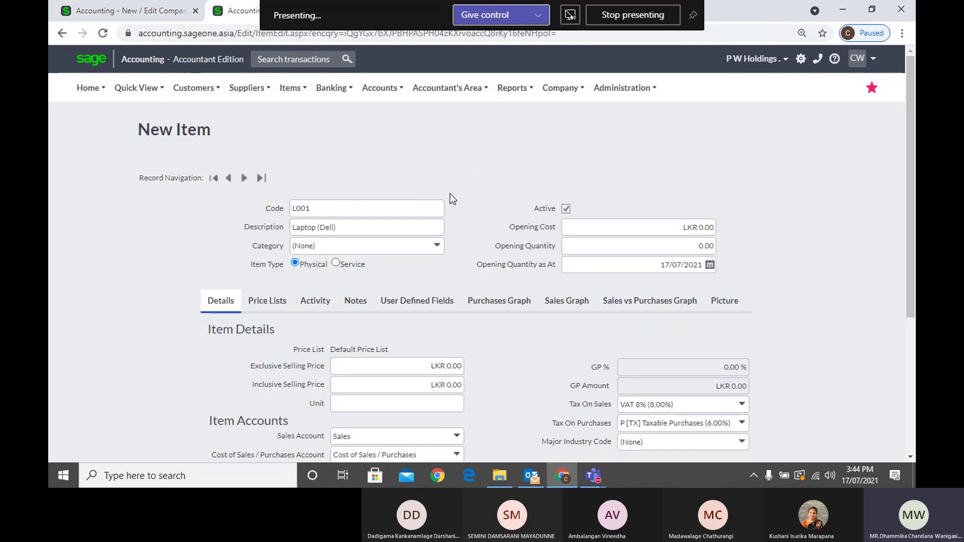
click(159, 12)
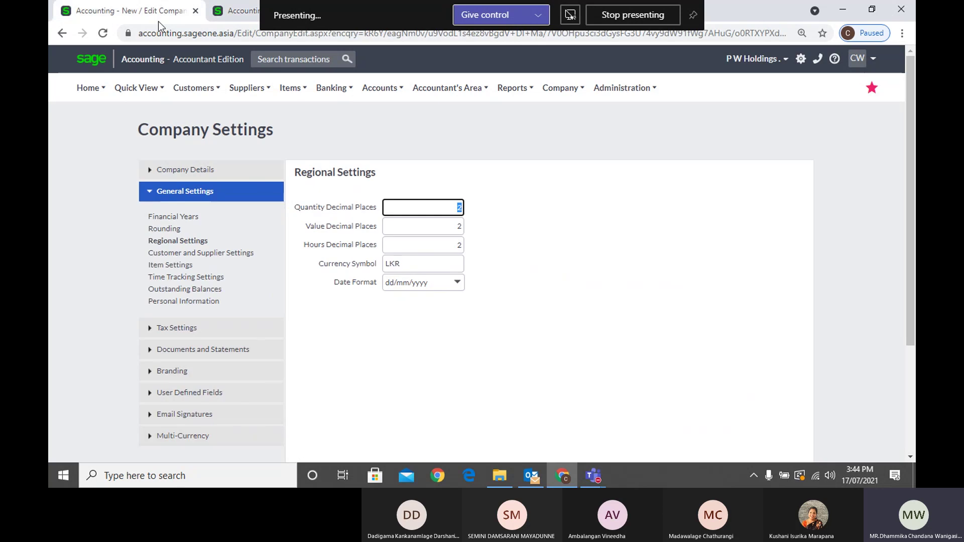
click(173, 253)
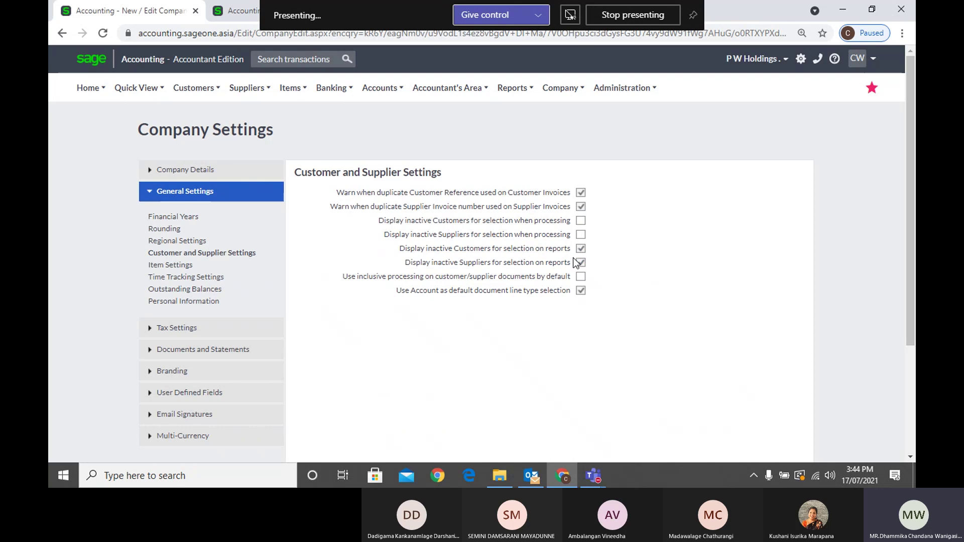
Start a new customer quote and check its Customer list without choosing anyone
click(199, 92)
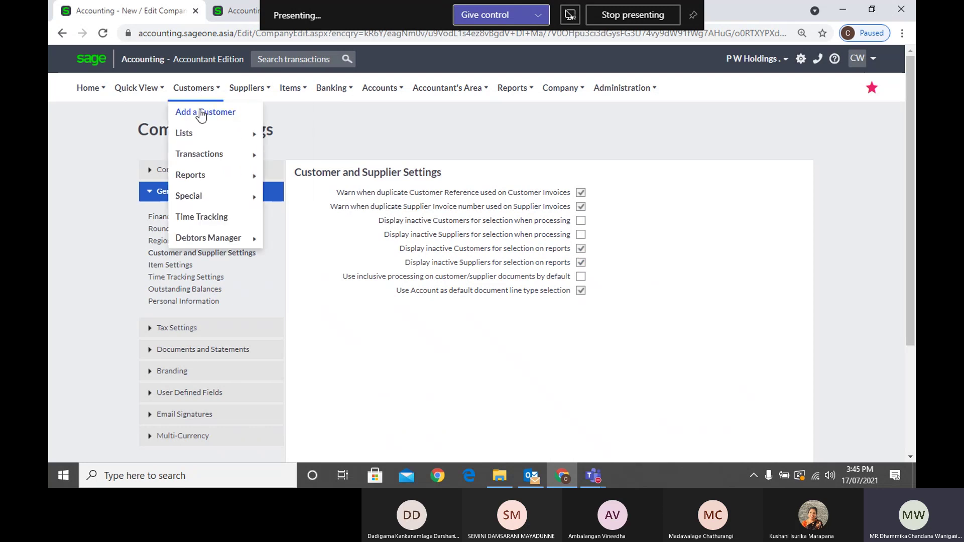
mouse_move(209, 156)
click(281, 158)
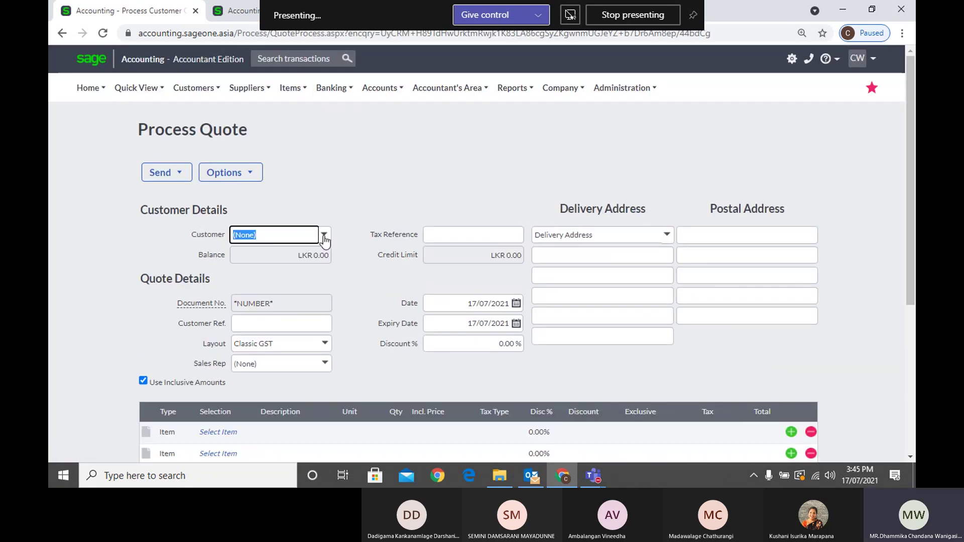
click(325, 236)
click(326, 193)
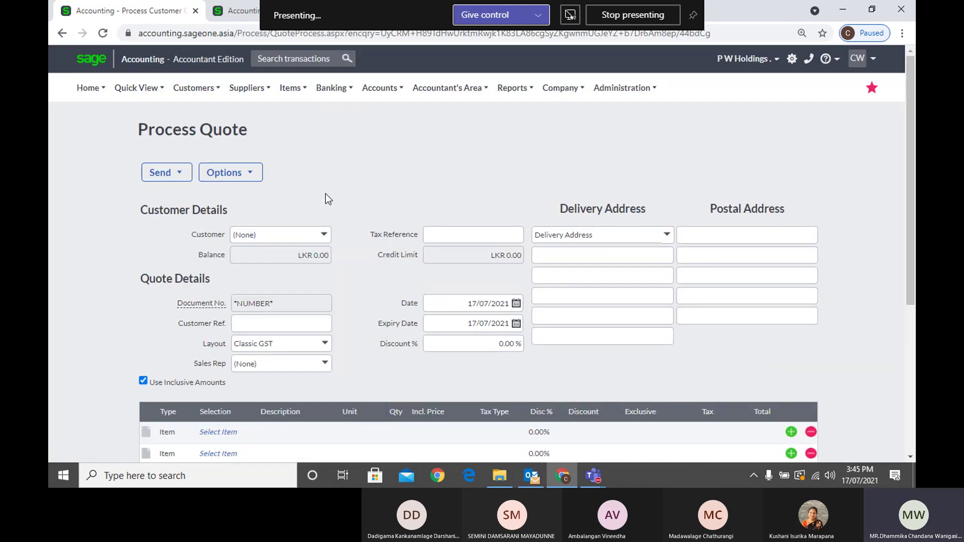
Try the Sales by Sales Rep report, then reopen Company Settings on Company Details
mouse_move(195, 92)
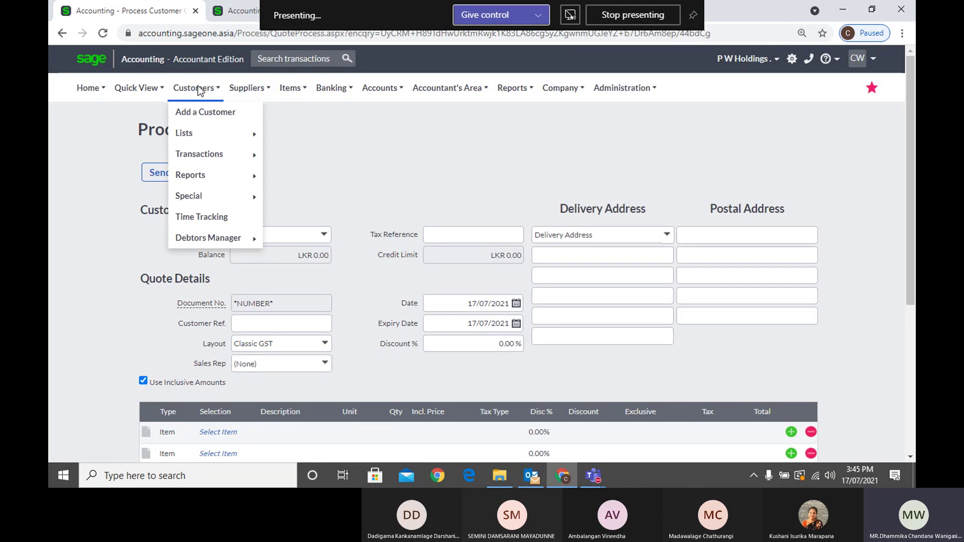
mouse_move(241, 176)
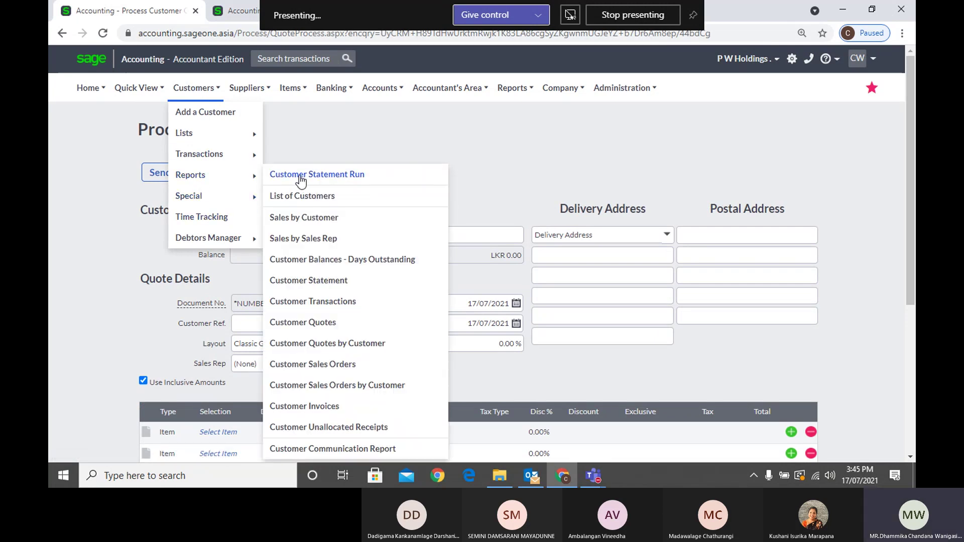
click(301, 238)
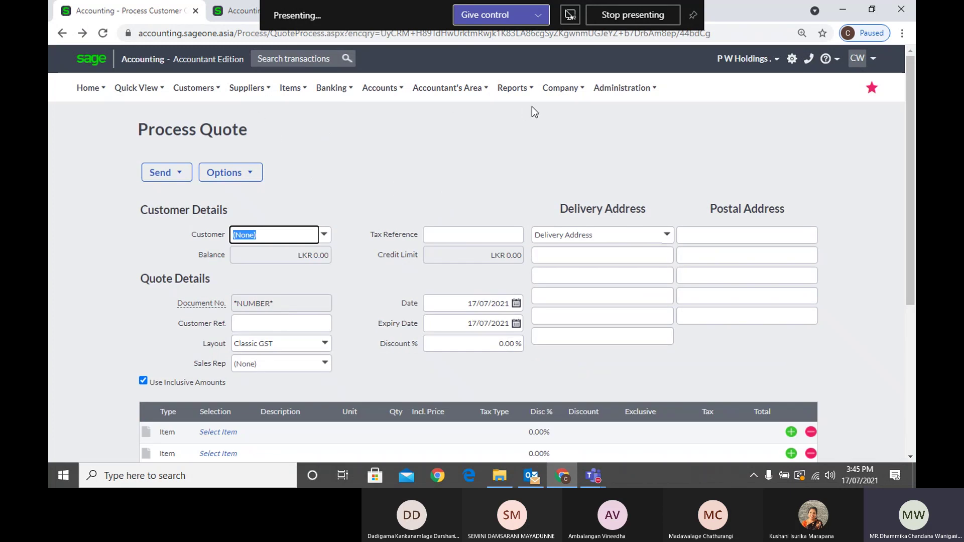
mouse_move(560, 88)
click(574, 141)
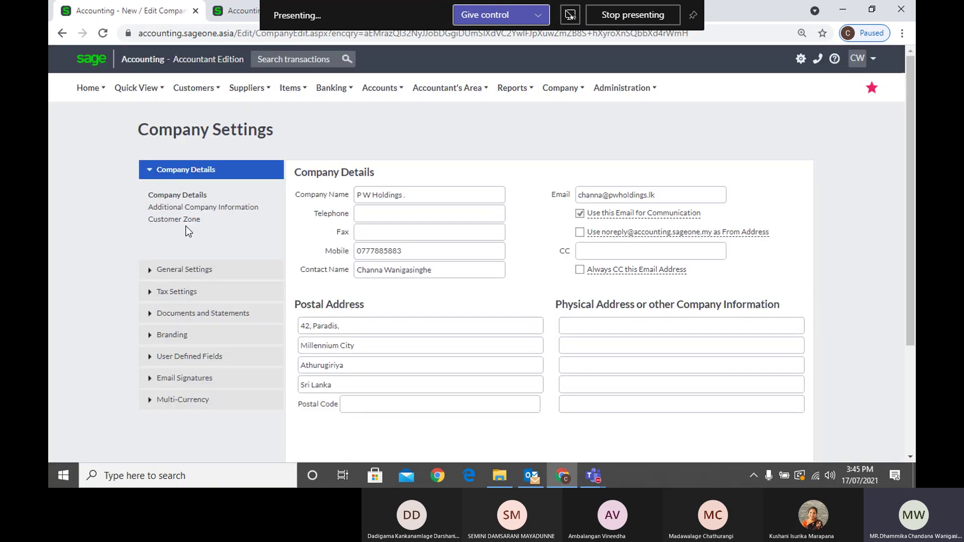
Show Item Settings with its five price lists, then bring Teams forward and mute the microphone
click(186, 269)
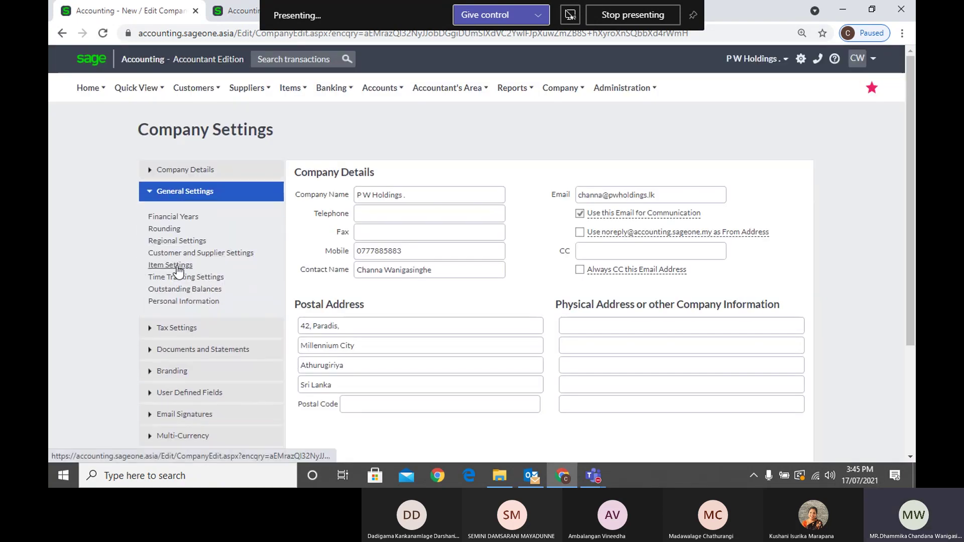
click(177, 267)
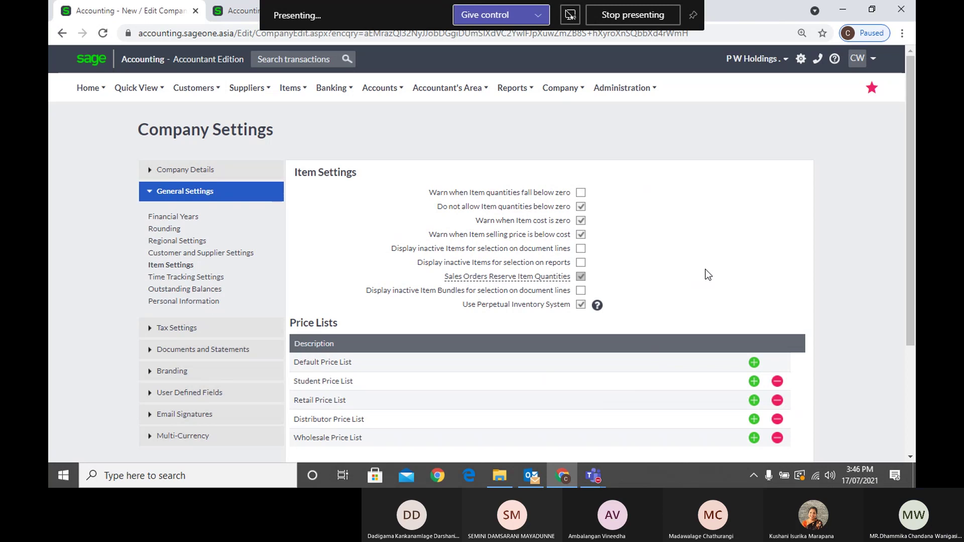
mouse_move(594, 474)
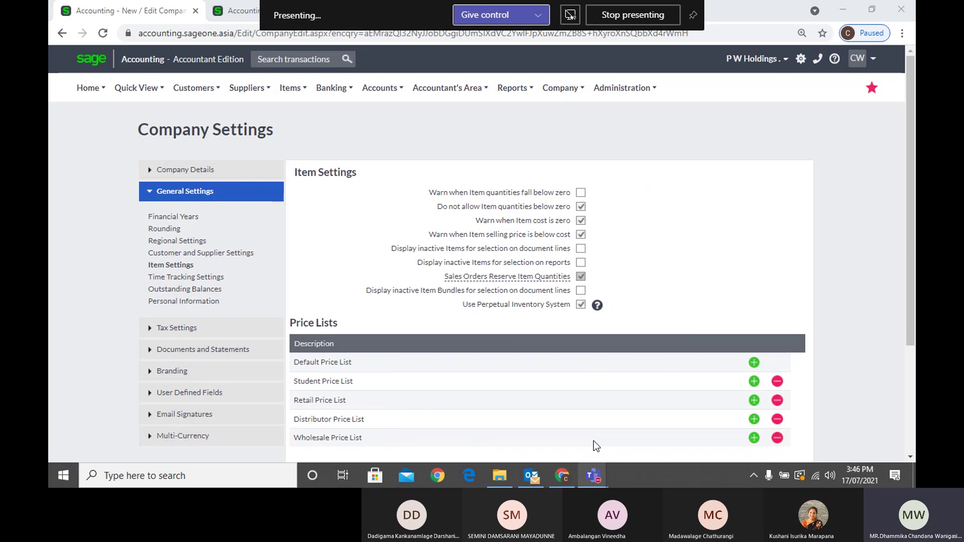
click(593, 441)
click(689, 66)
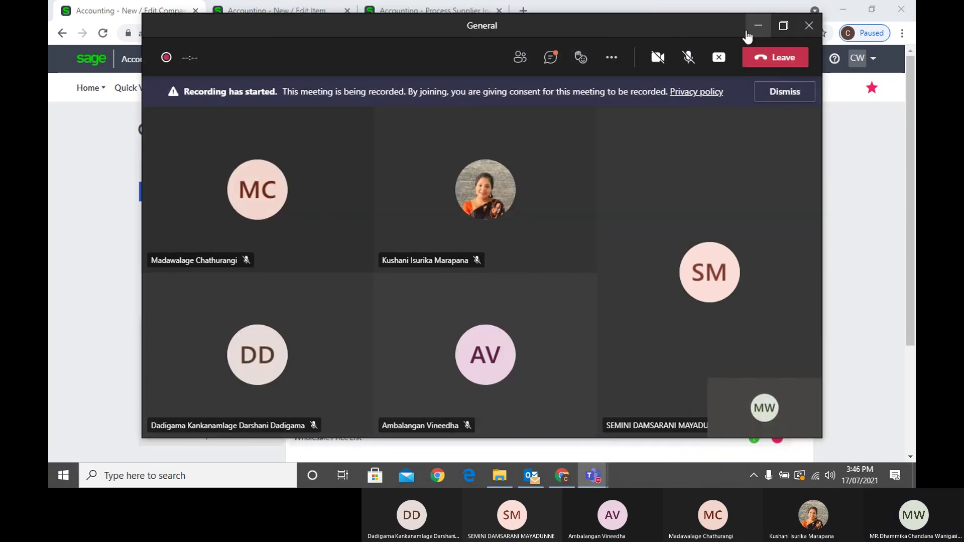
Glance at the Teams meeting chat, then minimise the meeting window
click(553, 60)
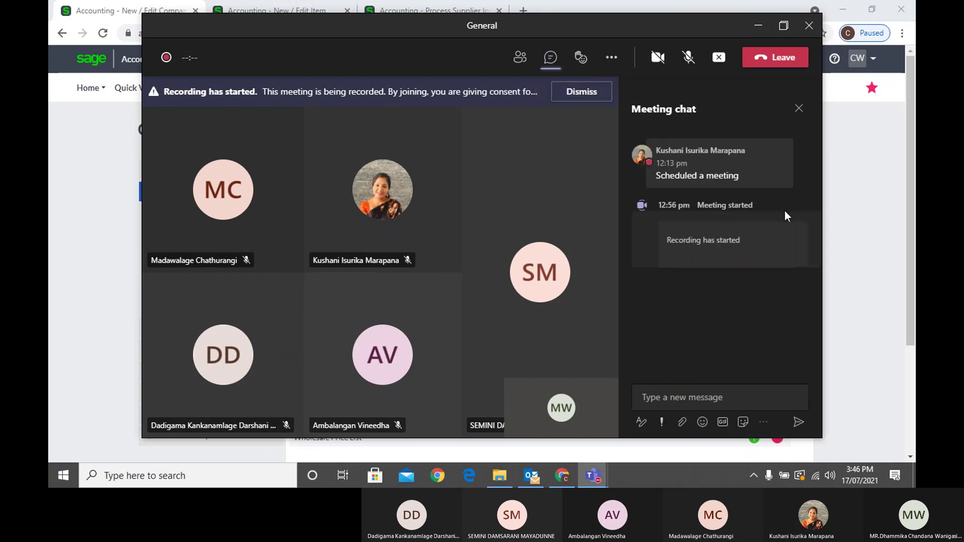
click(758, 27)
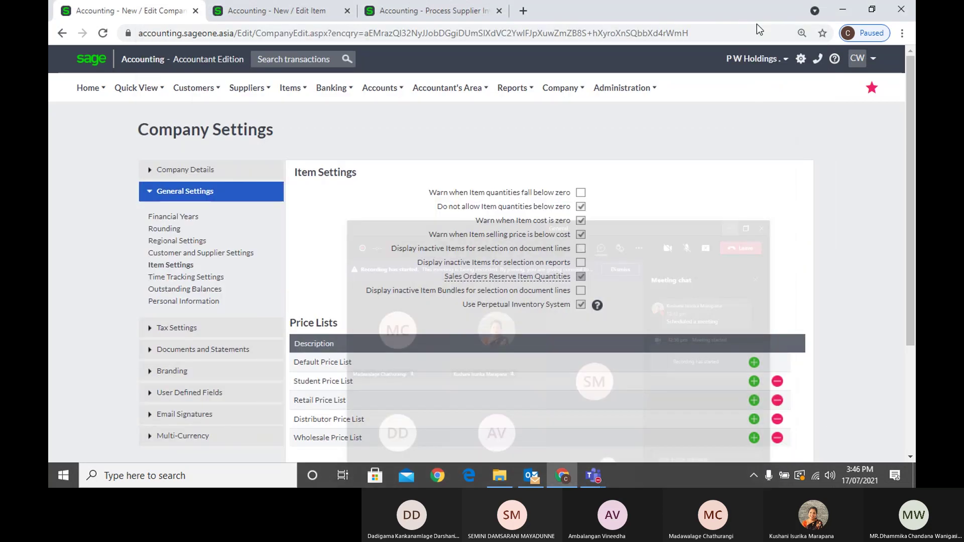